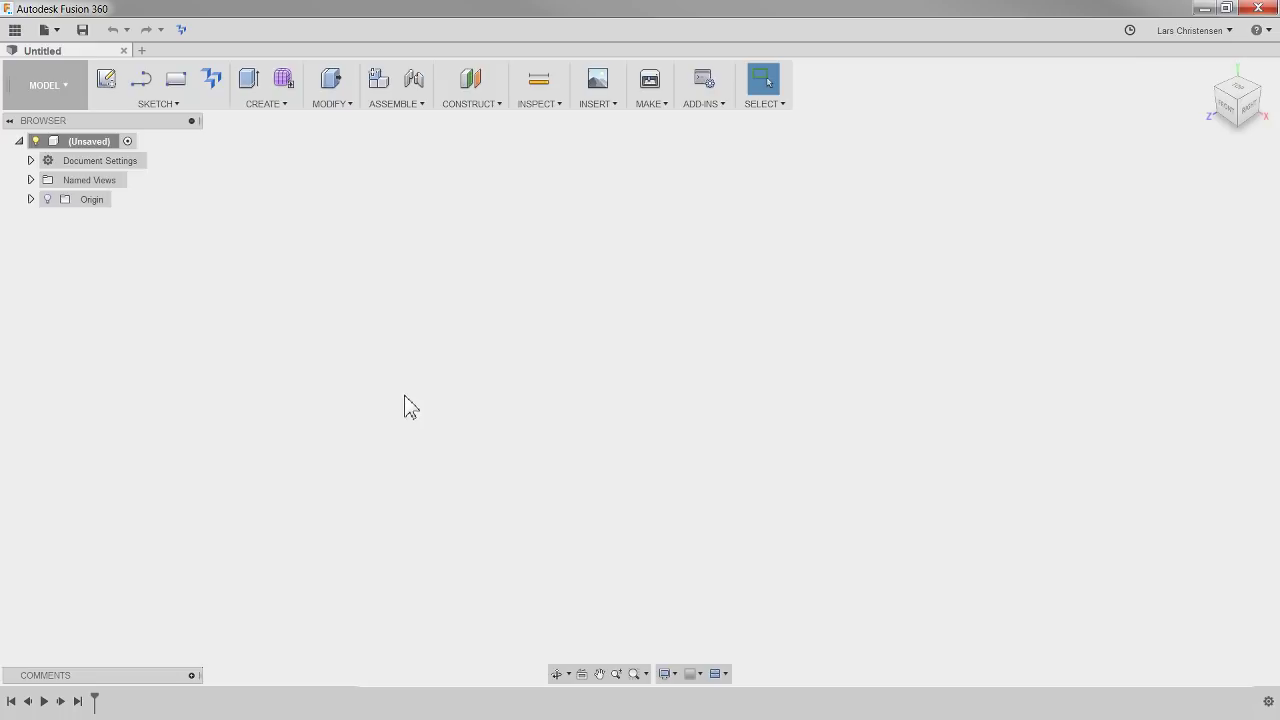
# Sketch a 125 mm diameter circle centred on the origin on the horizontal ground plane.
pyautogui.click(106, 80)
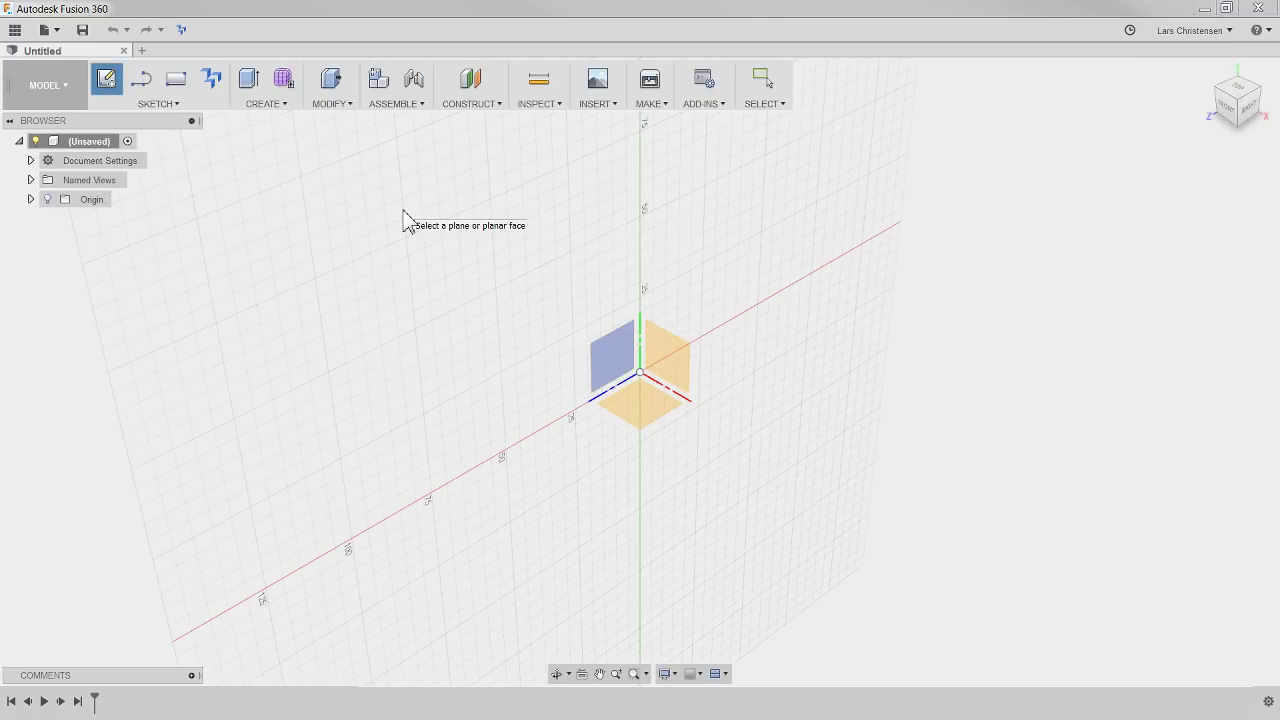
pyautogui.click(625, 408)
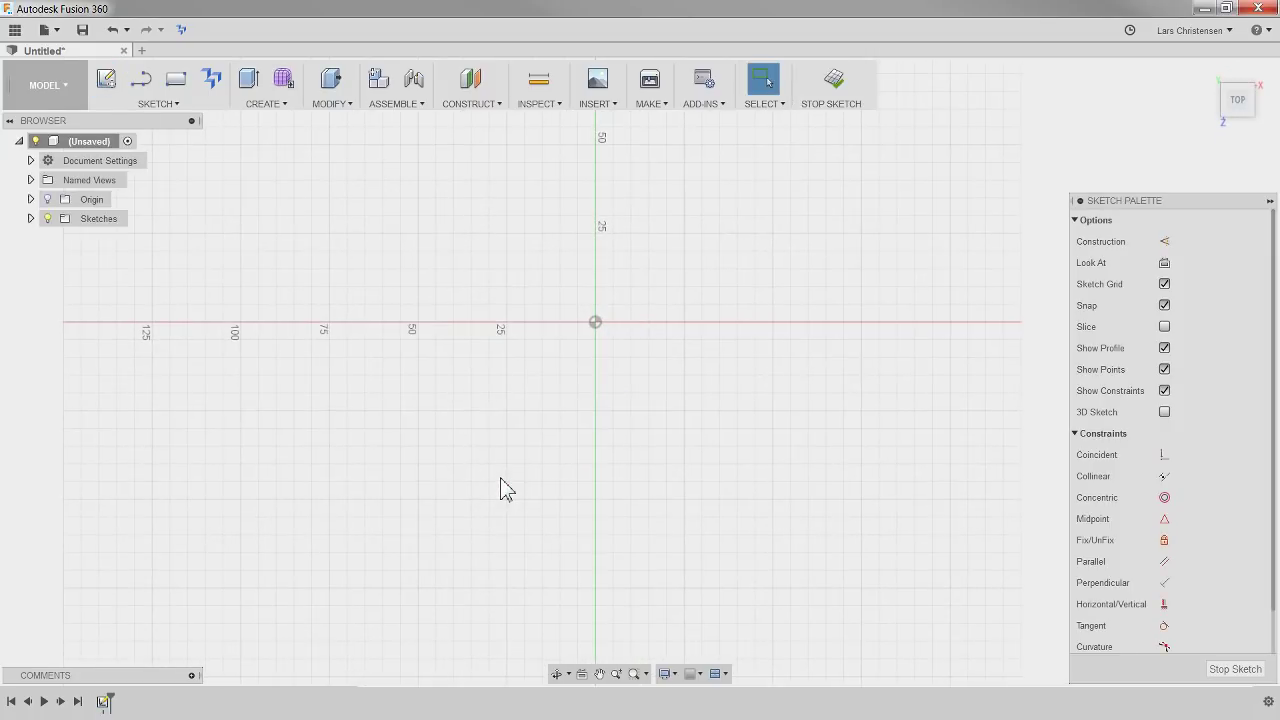
pyautogui.press('c')
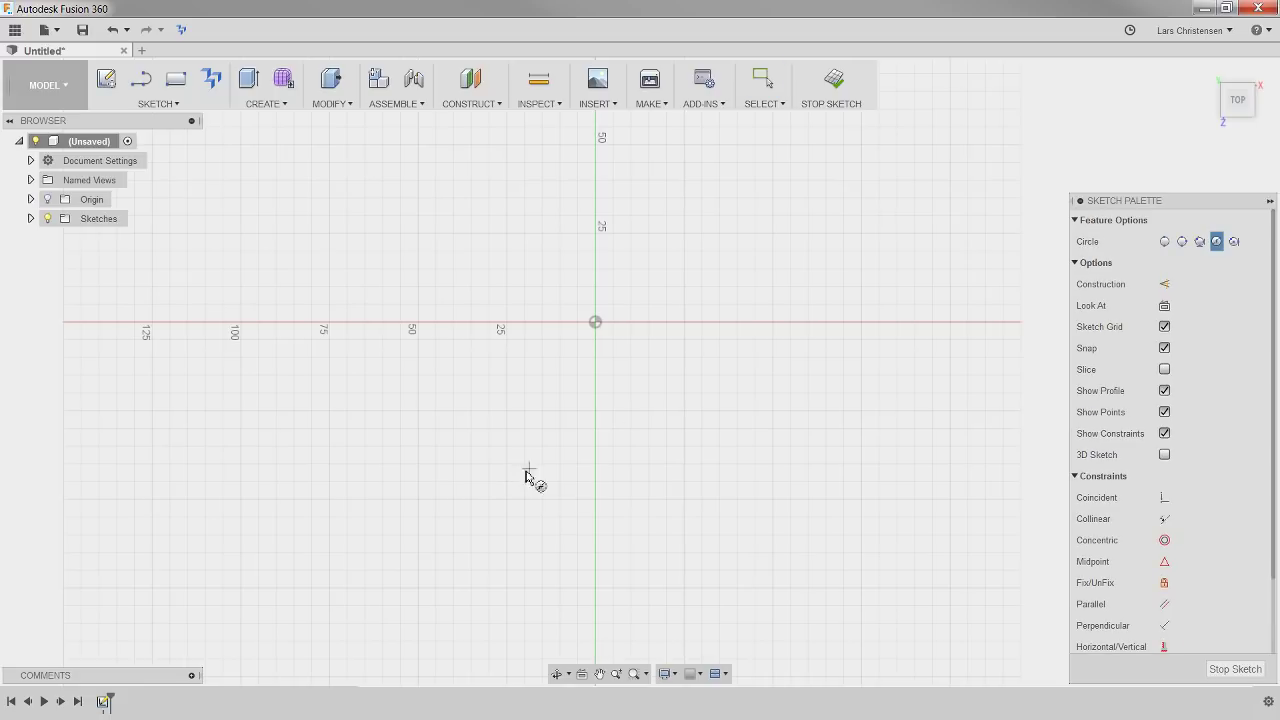
pyautogui.click(595, 322)
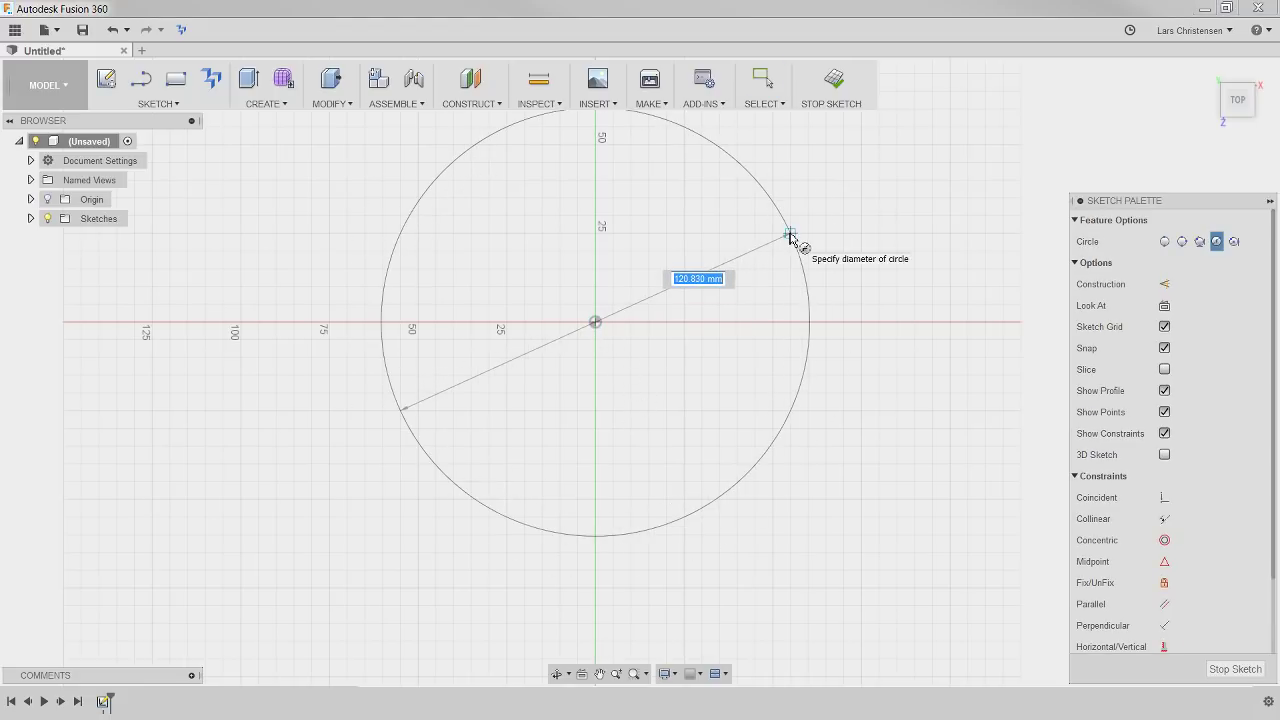
pyautogui.write('125')
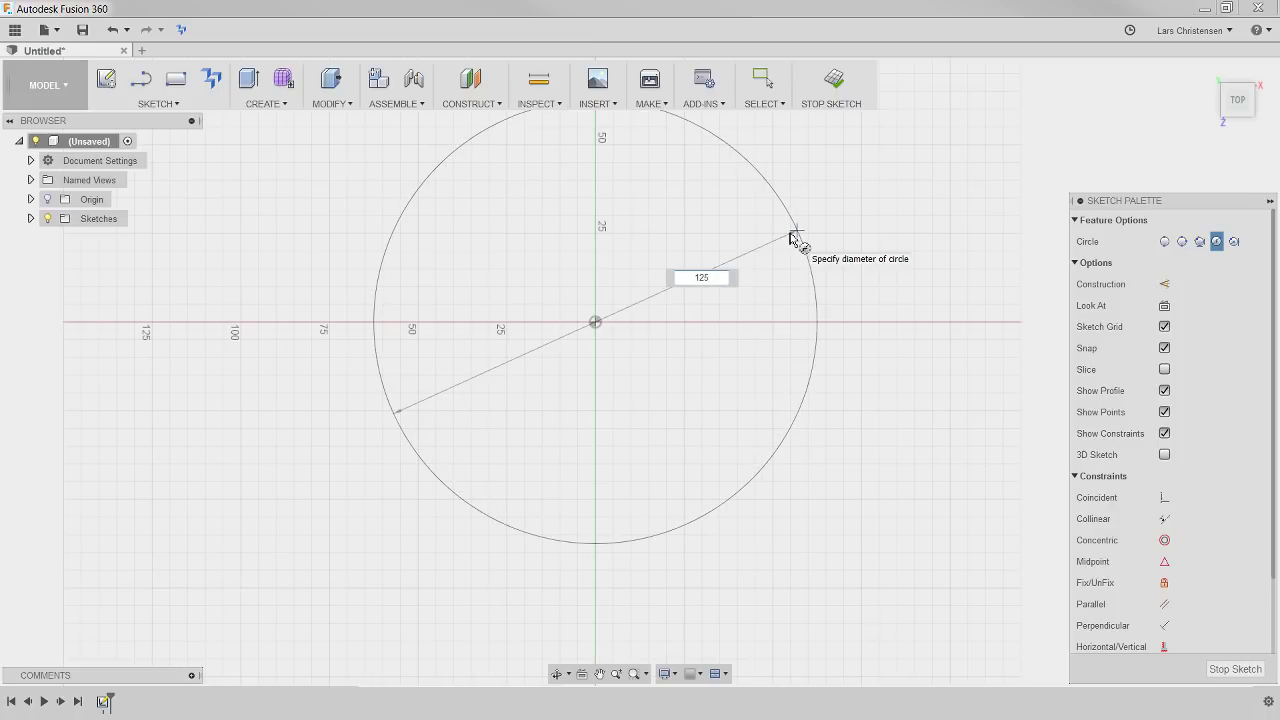
pyautogui.press('Return')
pyautogui.press('Escape')
pyautogui.scroll(-2, 843, 434)
pyautogui.scroll(1, 966, 200)
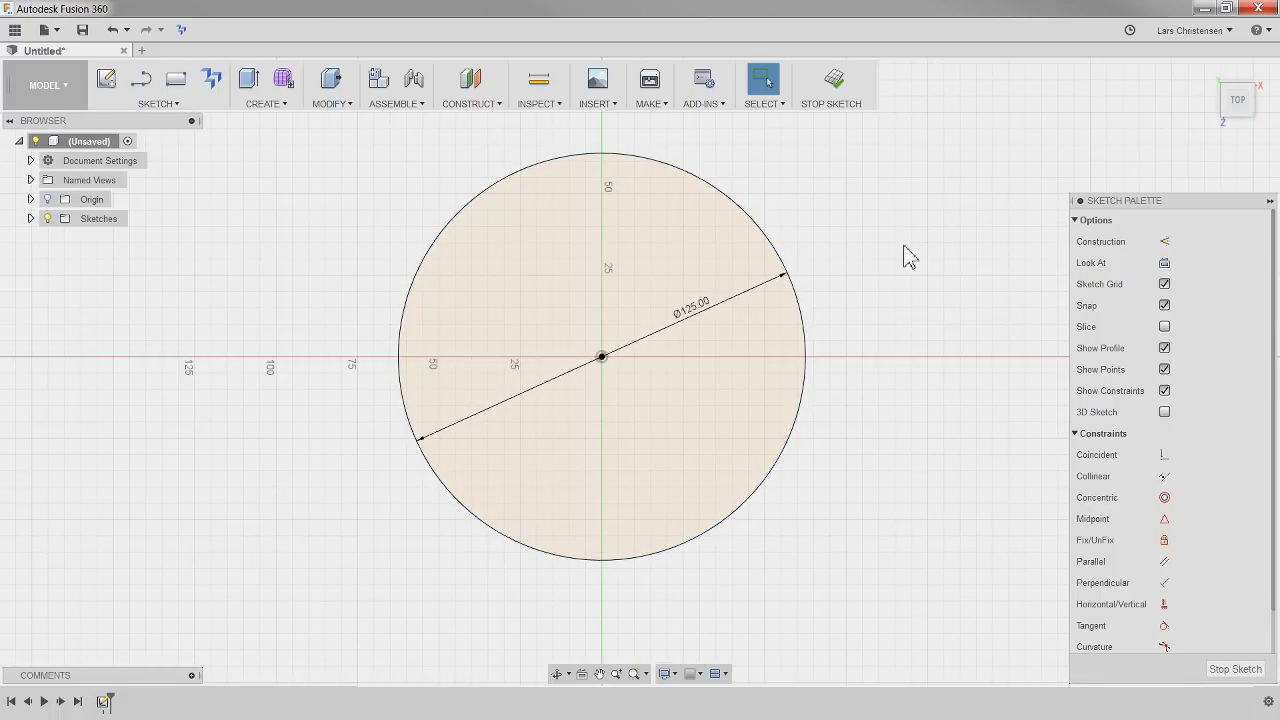
# Extrude the circle profile upward 30 mm as a new body.
pyautogui.press('e')
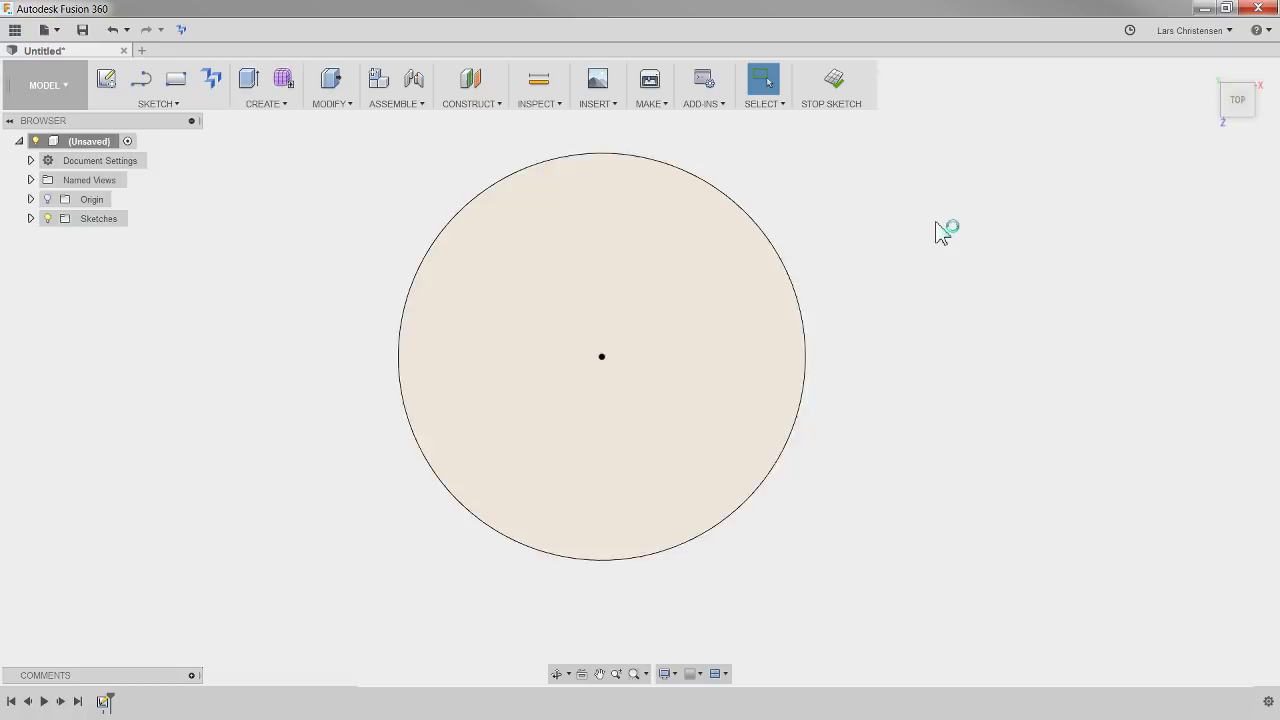
pyautogui.click(733, 426)
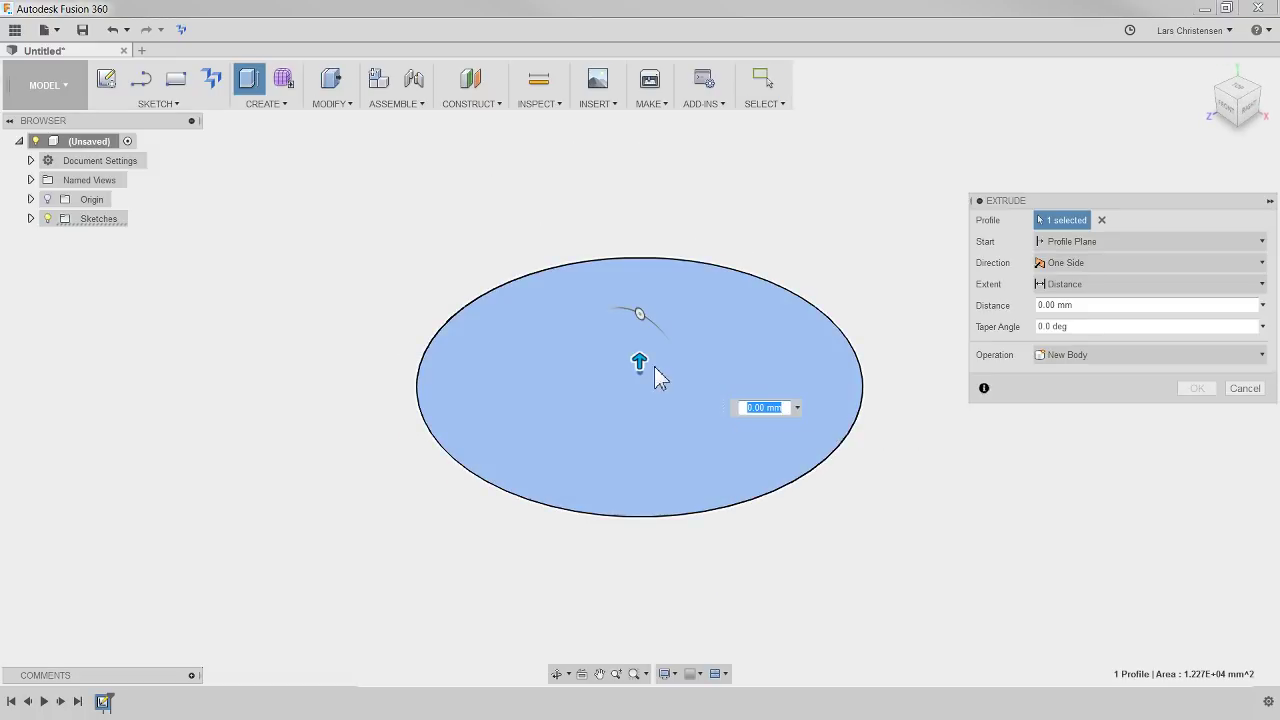
pyautogui.write('20')
pyautogui.press('Return')
pyautogui.write('30')
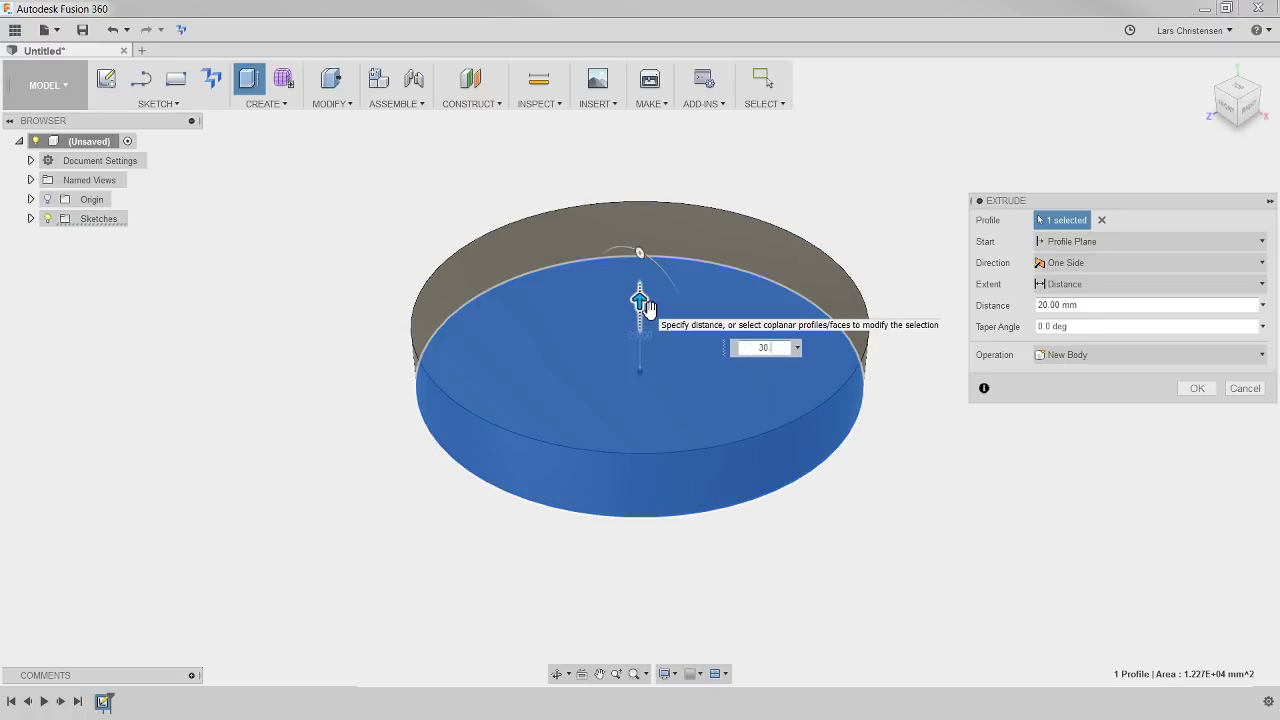
pyautogui.press('Return')
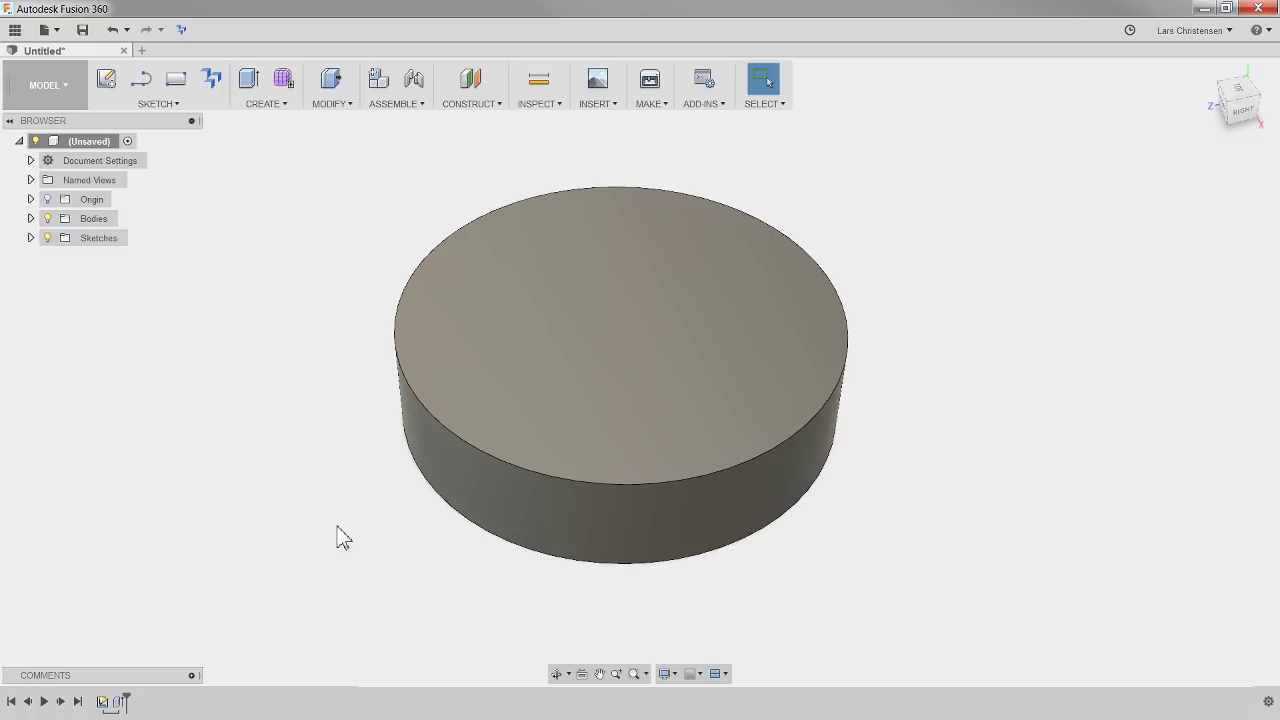
# Create a sketch on the disc's top face with an 18 mm diameter circle centred on the origin.
pyautogui.click(637, 335)
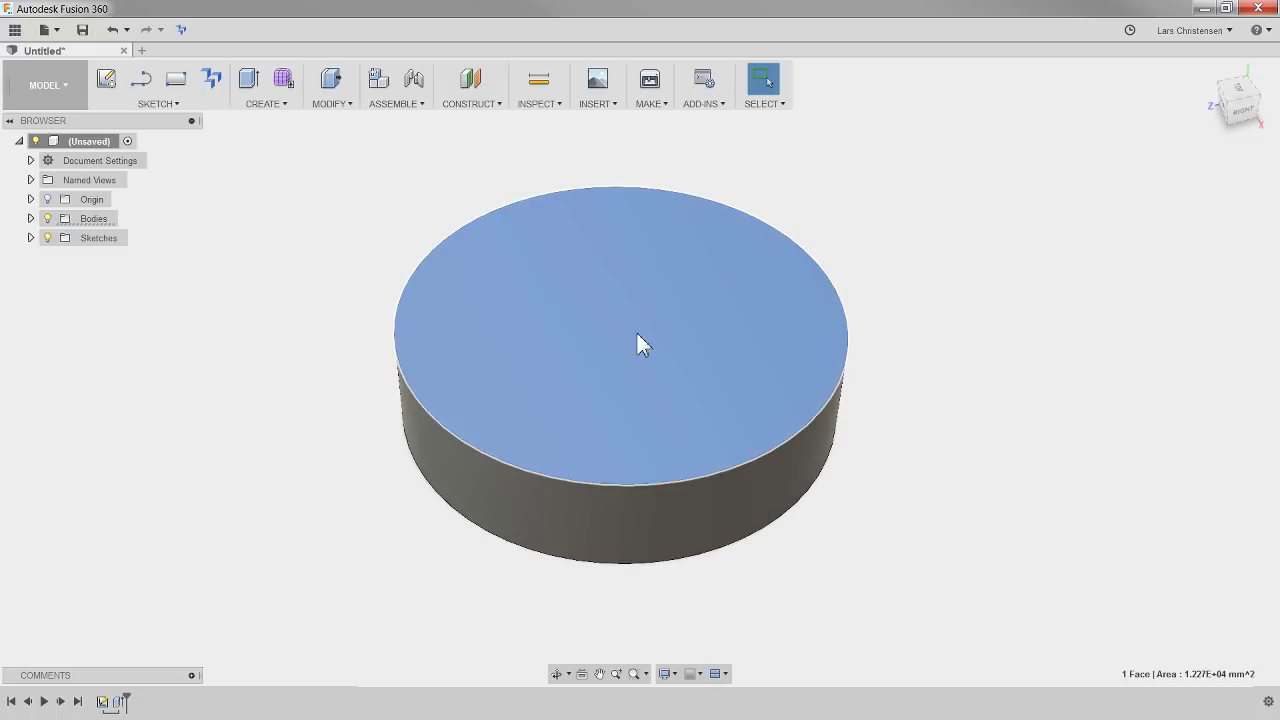
pyautogui.rightClick(637, 336)
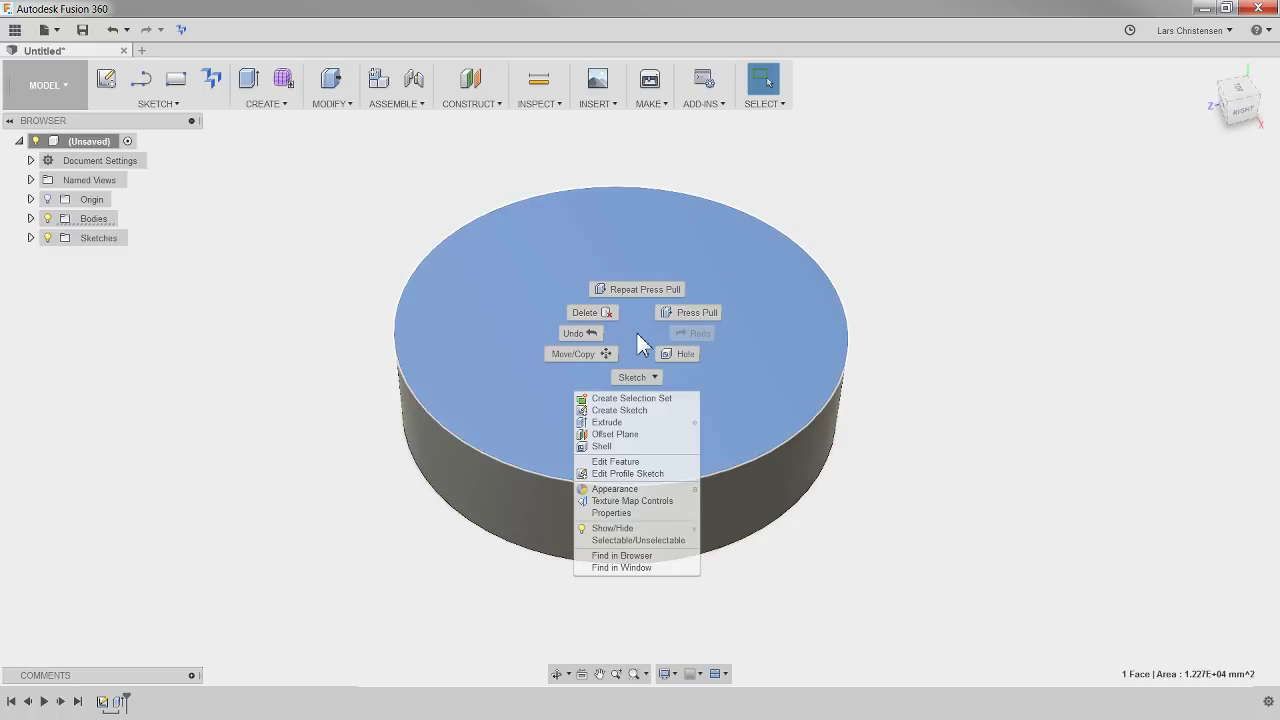
pyautogui.click(618, 411)
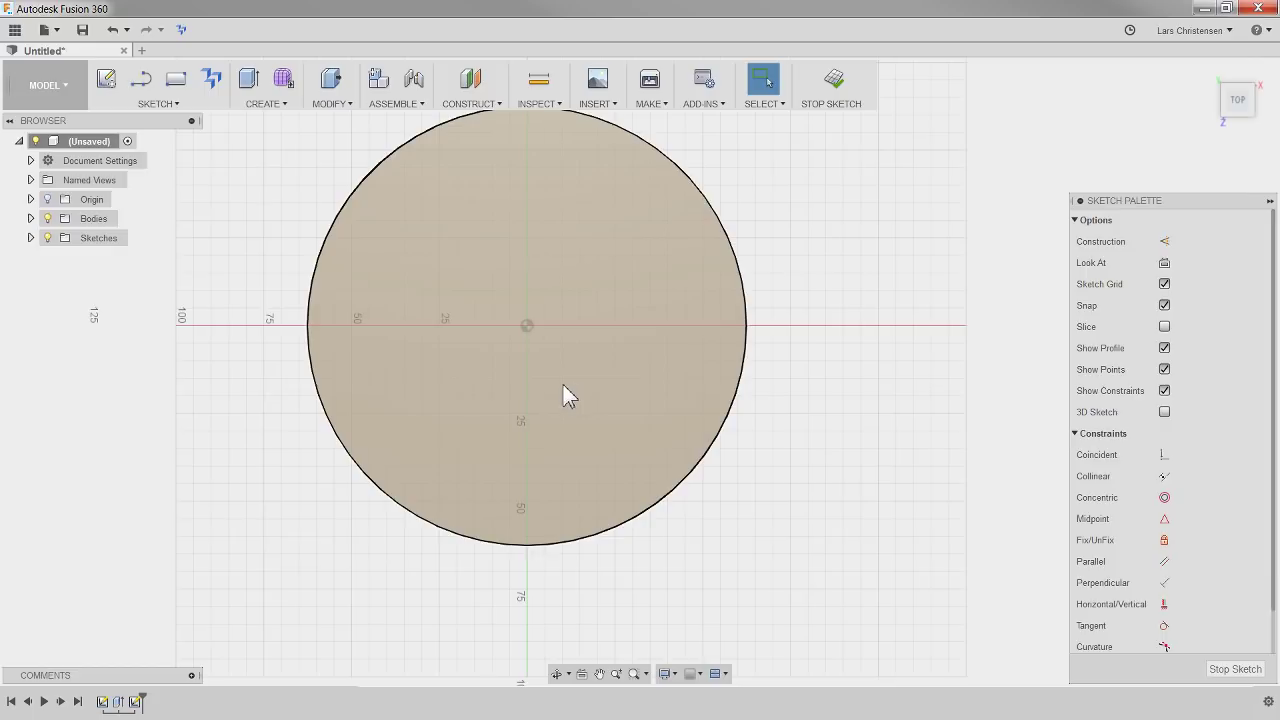
pyautogui.press('c')
pyautogui.click(528, 326)
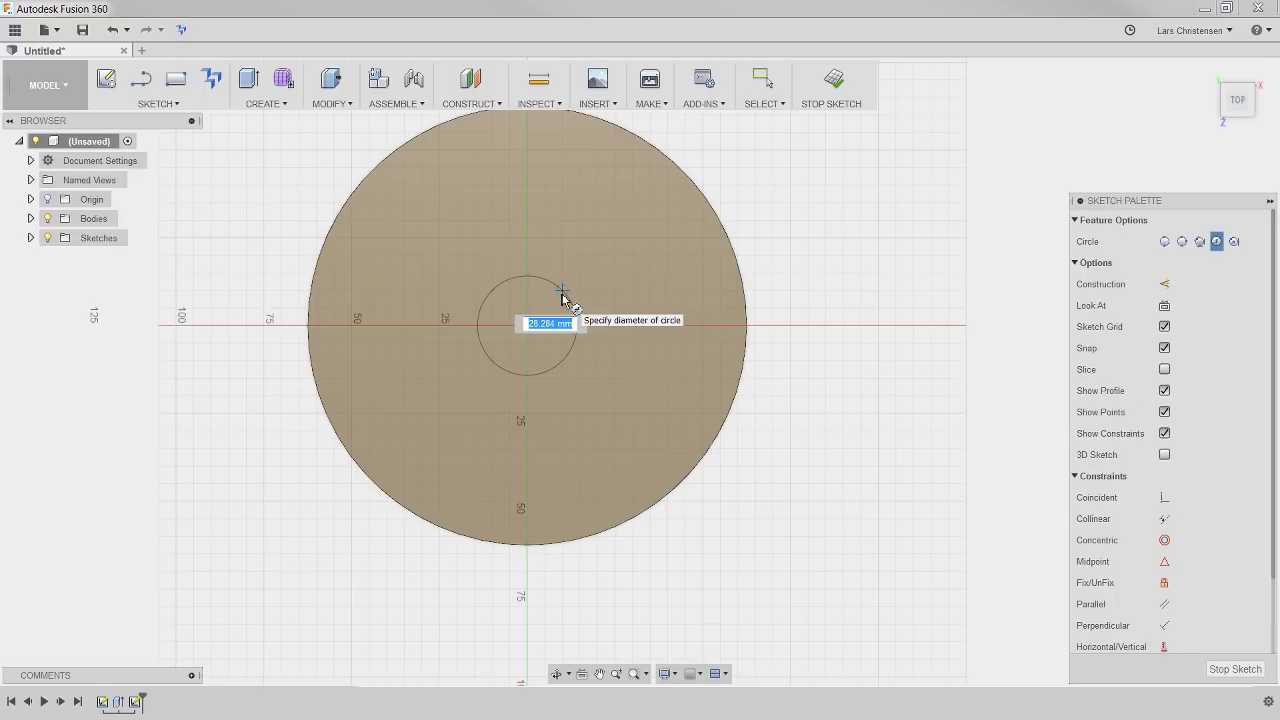
pyautogui.write('18')
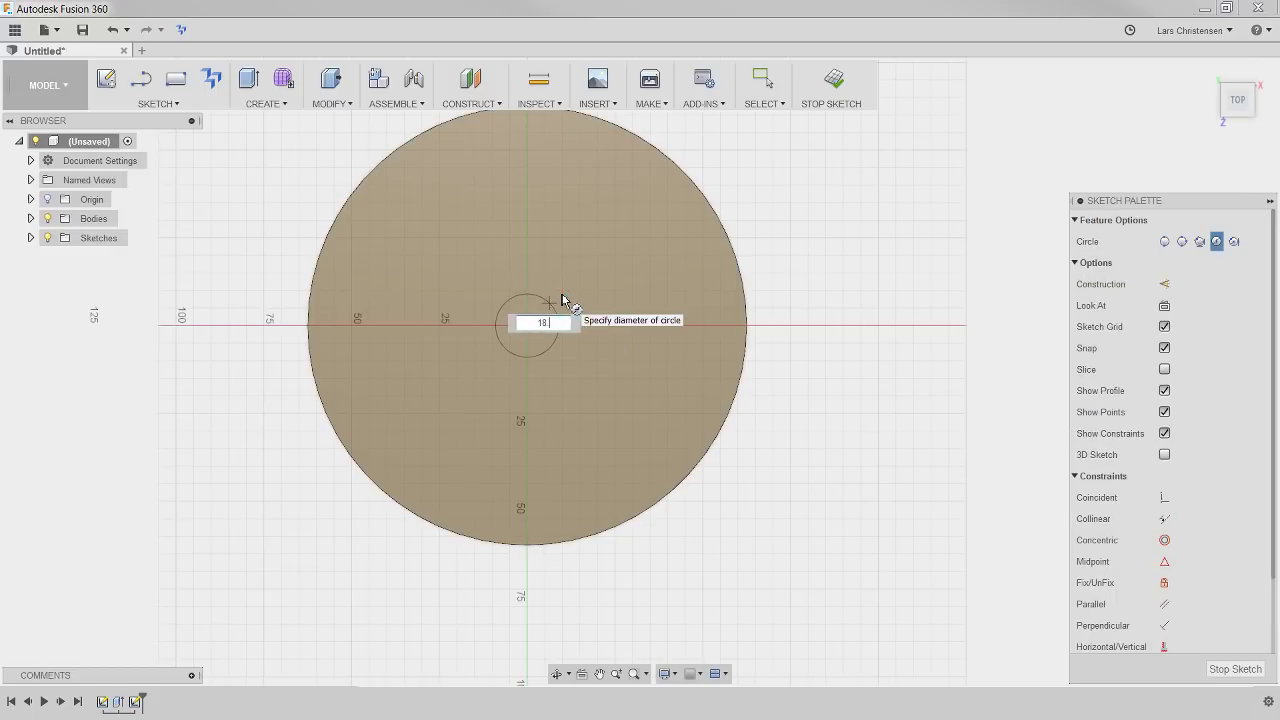
pyautogui.write('.')
pyautogui.press('Return')
pyautogui.press('Escape')
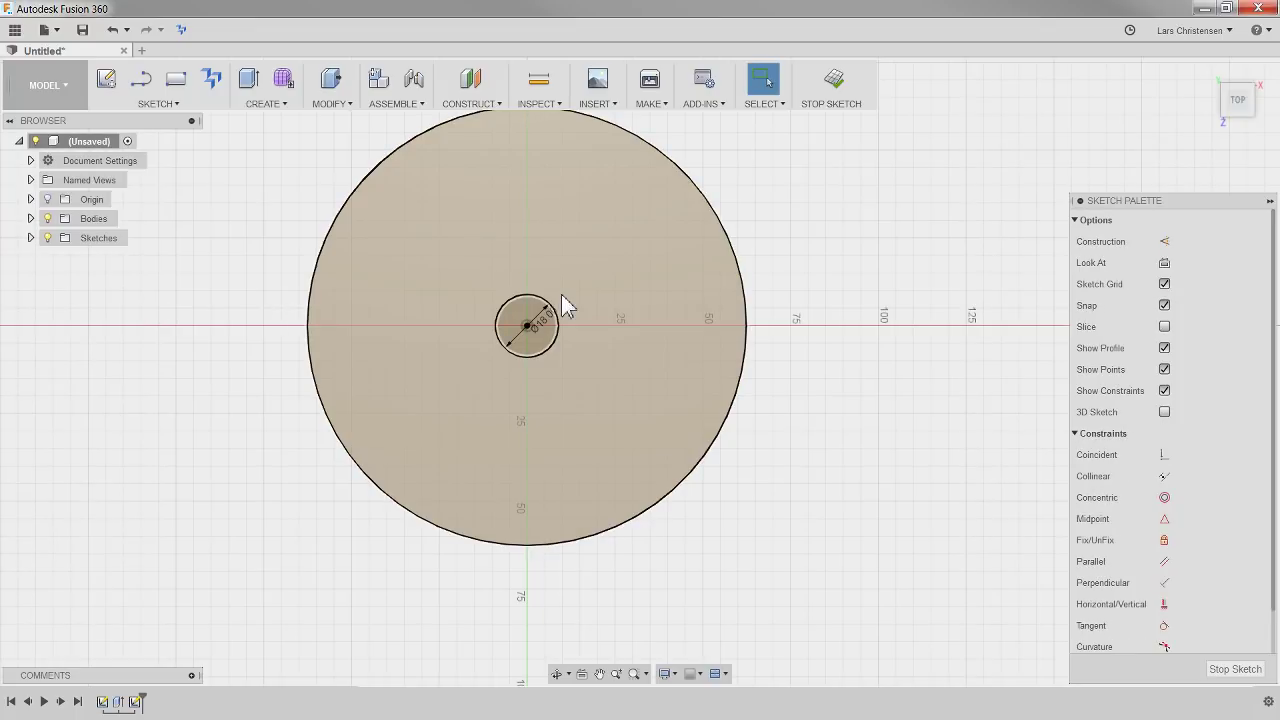
# Extrude the 18 mm circle downward as a cut with the extent set to All, making a central through hole.
pyautogui.keyDown('shift'); pyautogui.moveTo(863, 334); pyautogui.dragTo(663, 334, button='middle'); pyautogui.keyUp('shift')
pyautogui.press('e')
pyautogui.click(625, 325)
pyautogui.moveTo(621, 322); pyautogui.dragTo(621, 370)
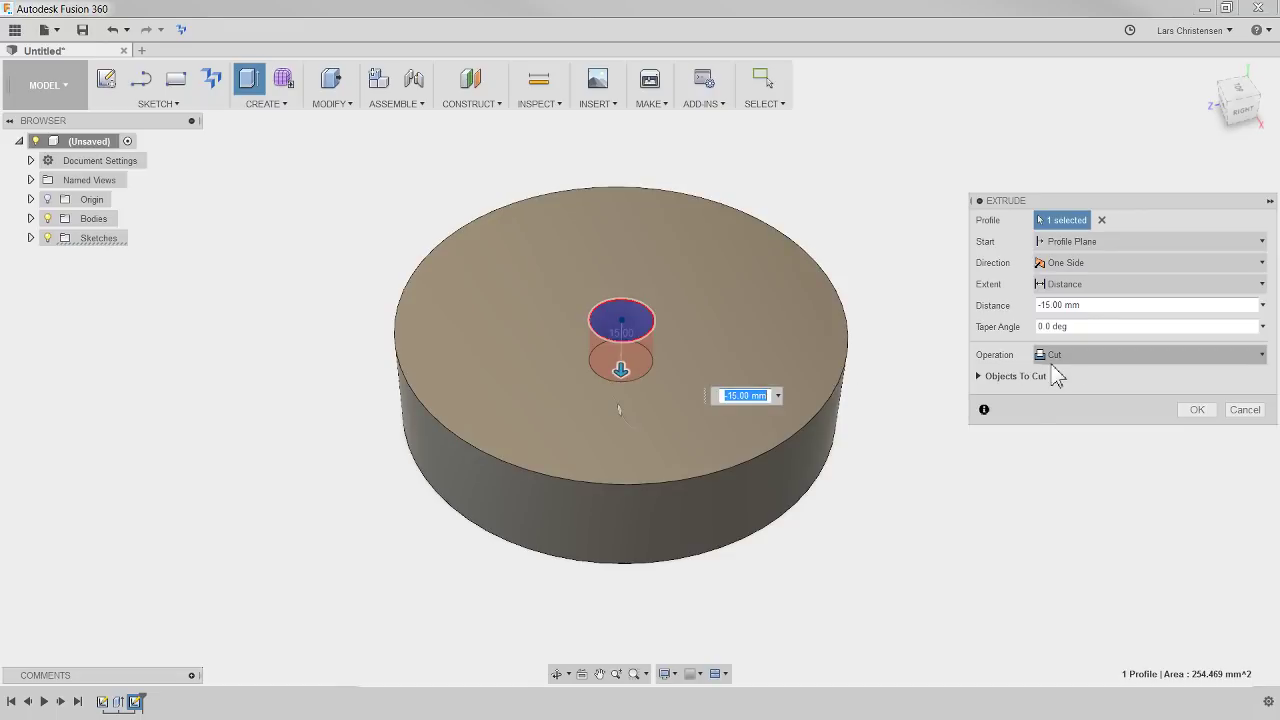
pyautogui.click(1094, 285)
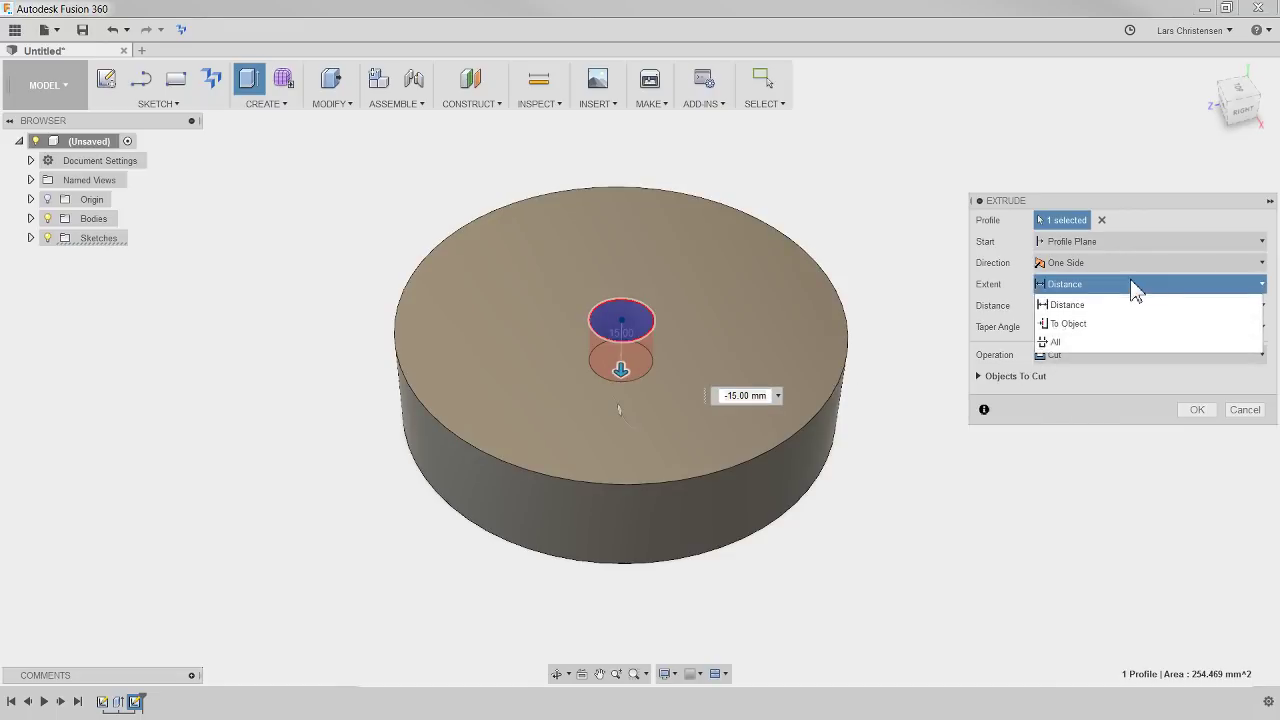
pyautogui.click(1090, 347)
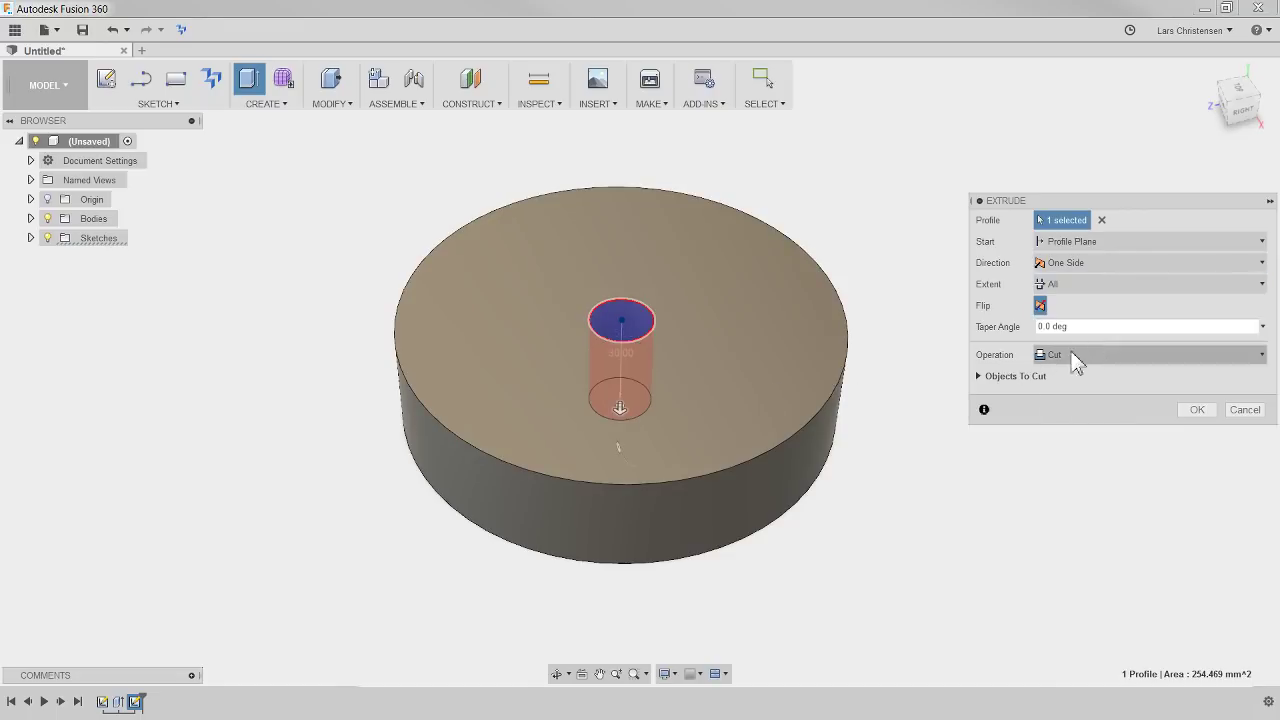
pyautogui.click(1199, 410)
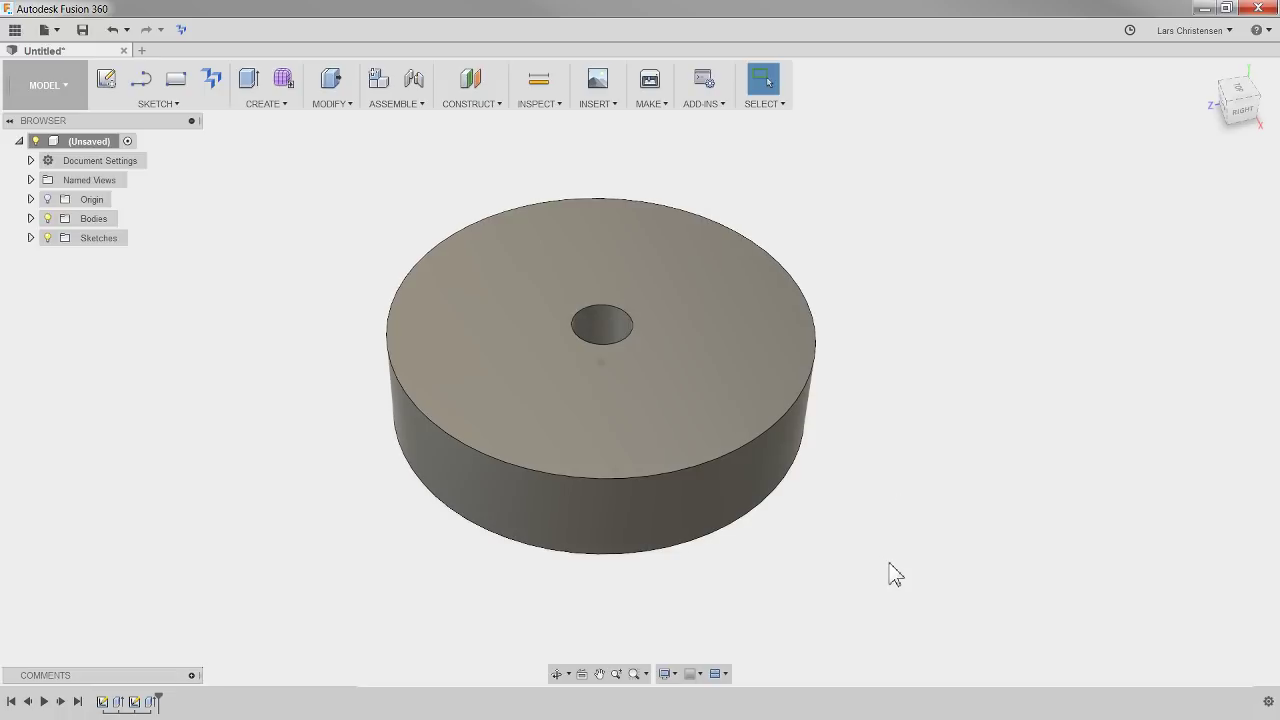
# Create a sketch on the disc's top face and offset the outer circular edge 5 mm inward.
pyautogui.keyDown('shift'); pyautogui.moveTo(957, 451); pyautogui.dragTo(1014, 518, button='middle'); pyautogui.keyUp('shift')
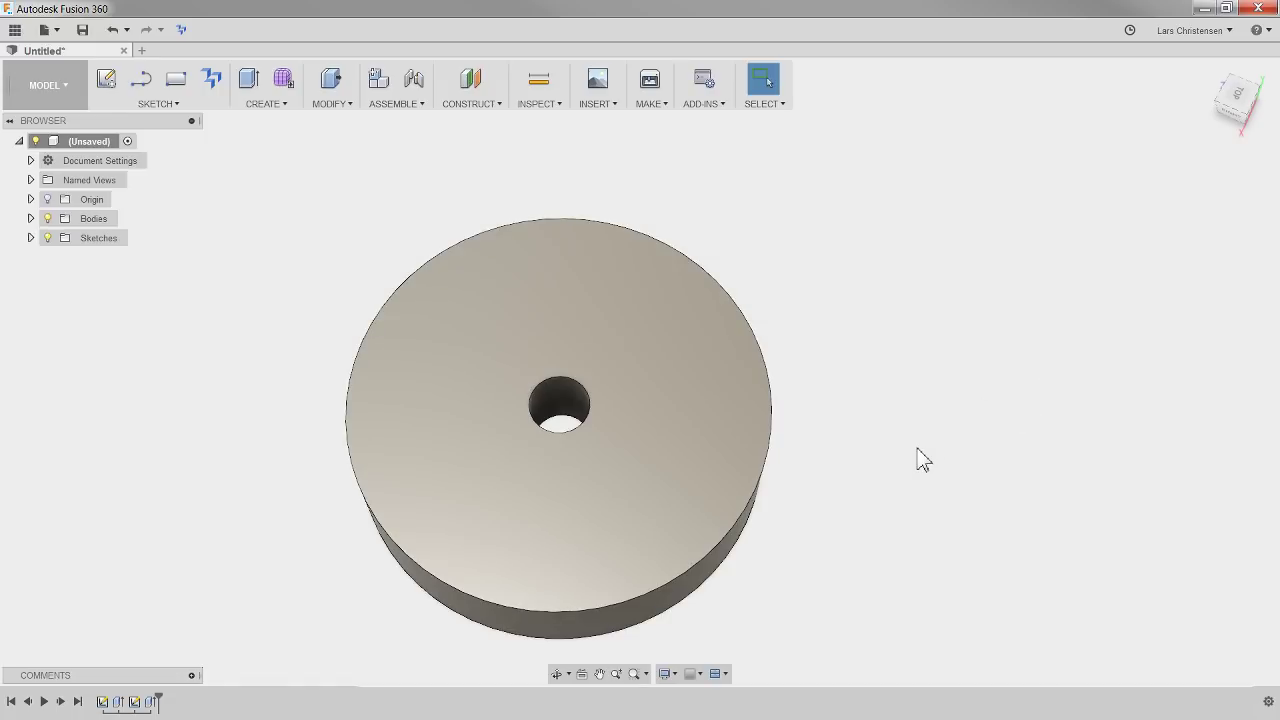
pyautogui.keyDown('shift'); pyautogui.moveTo(880, 570); pyautogui.dragTo(931, 666, button='middle'); pyautogui.keyUp('shift')
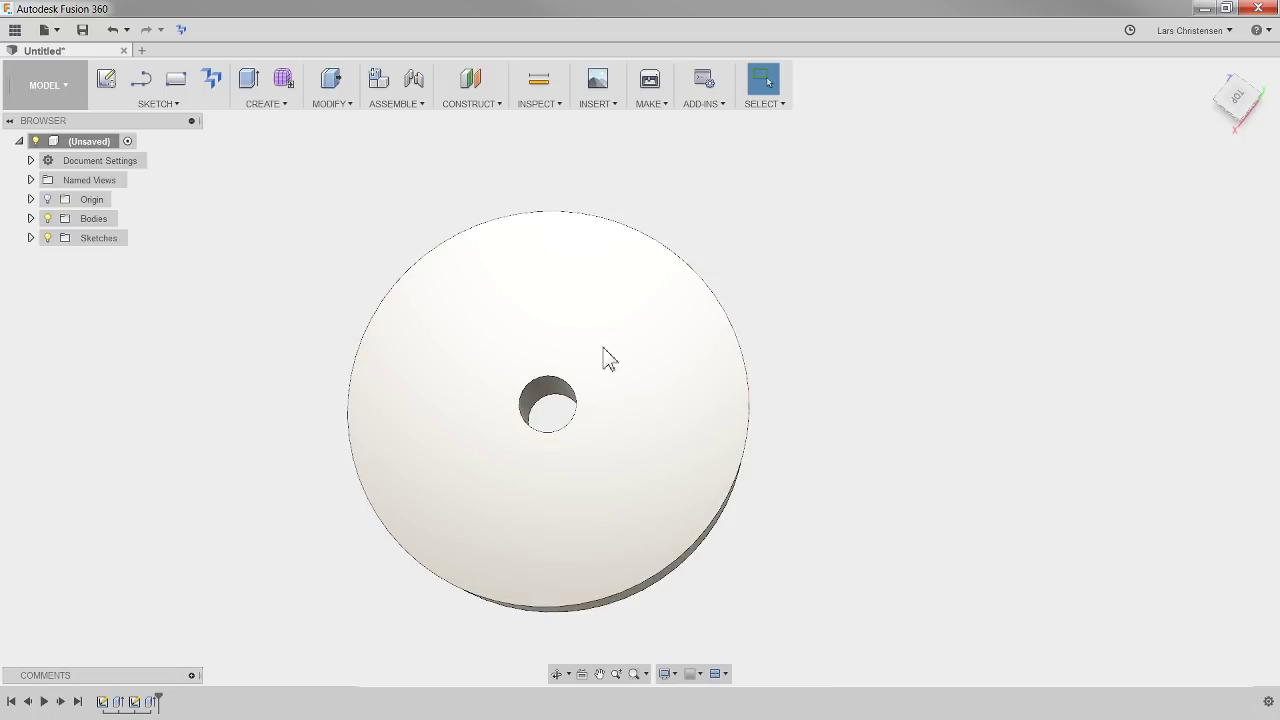
pyautogui.rightClick(602, 337)
pyautogui.click(596, 412)
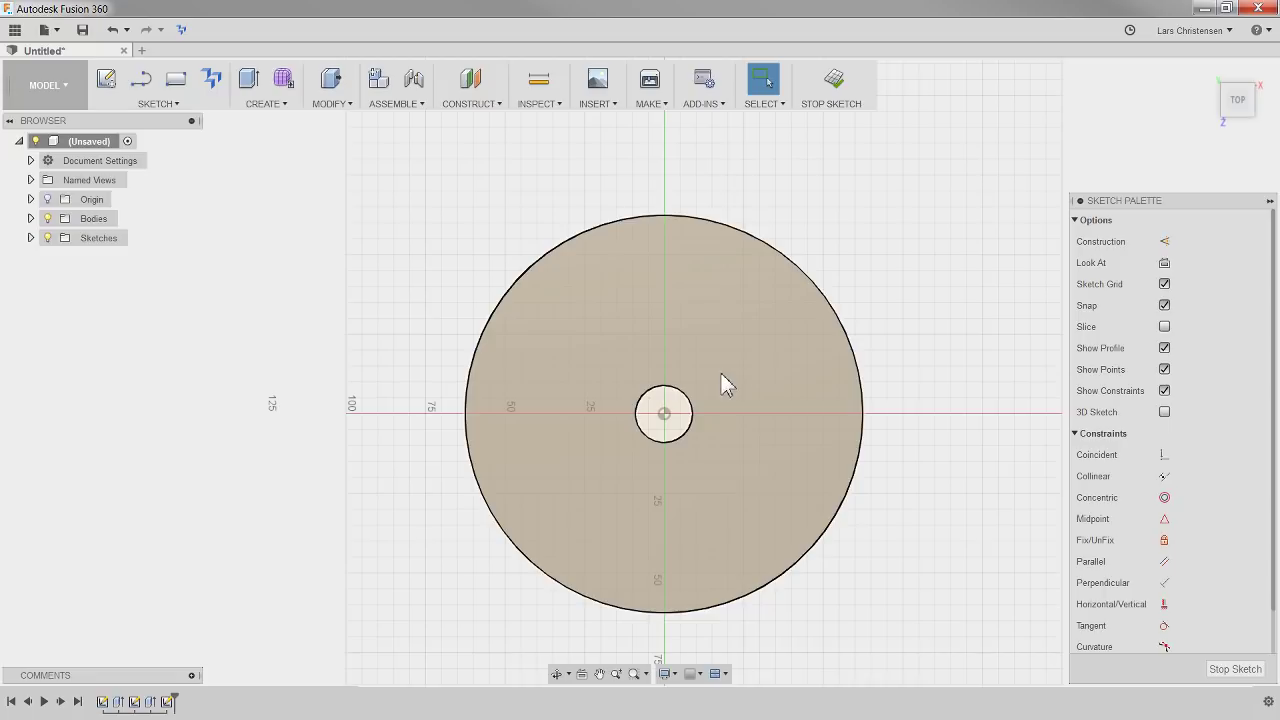
pyautogui.scroll(2, 971, 520)
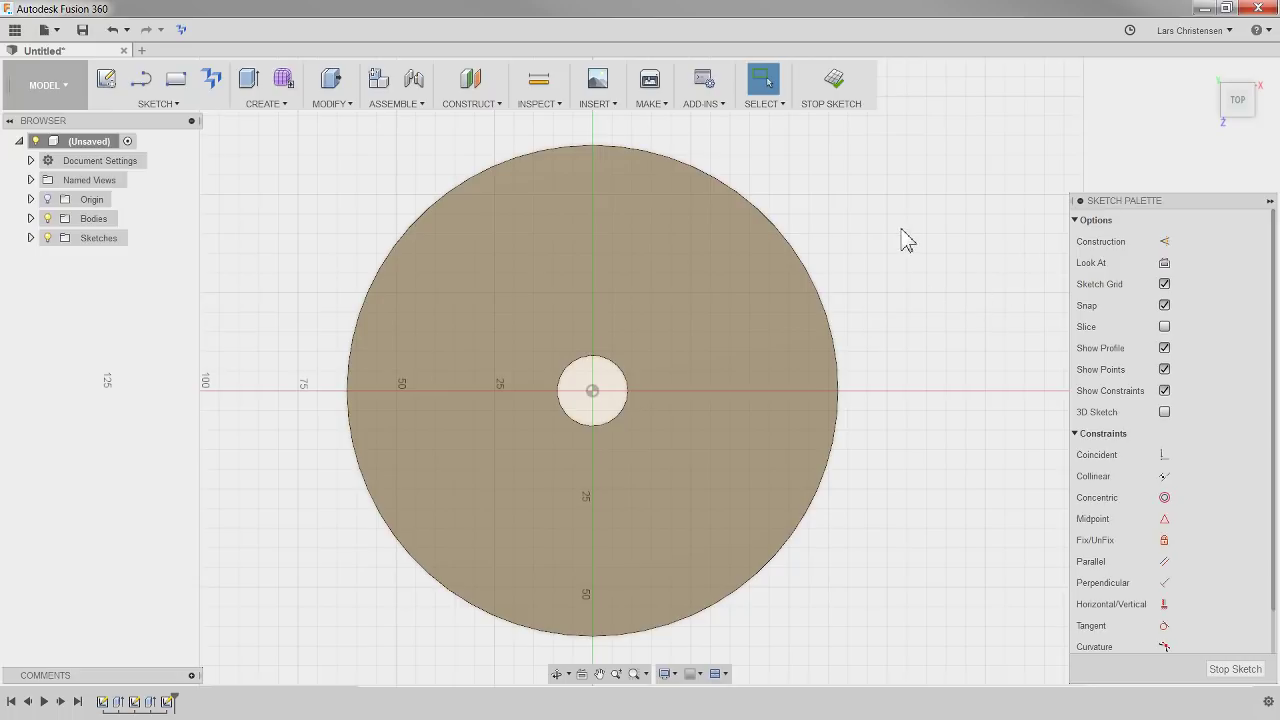
pyautogui.press('o')
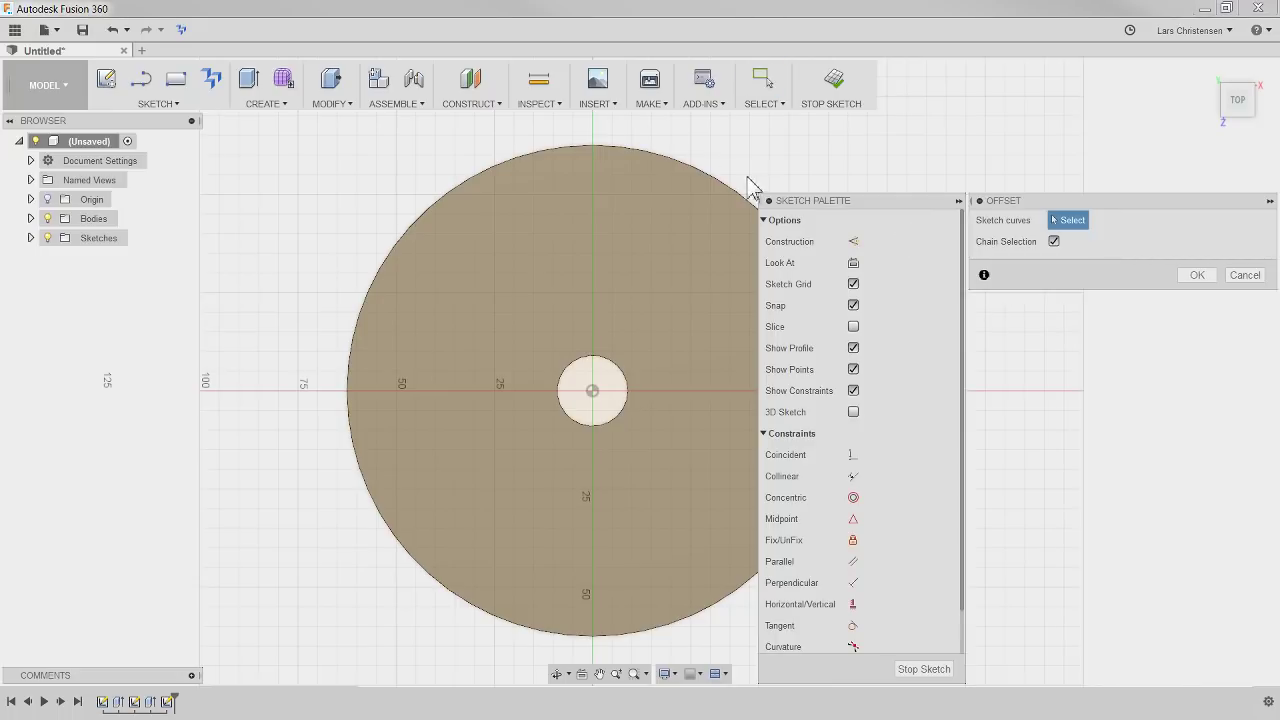
pyautogui.click(694, 167)
pyautogui.moveTo(690, 162); pyautogui.dragTo(677, 192)
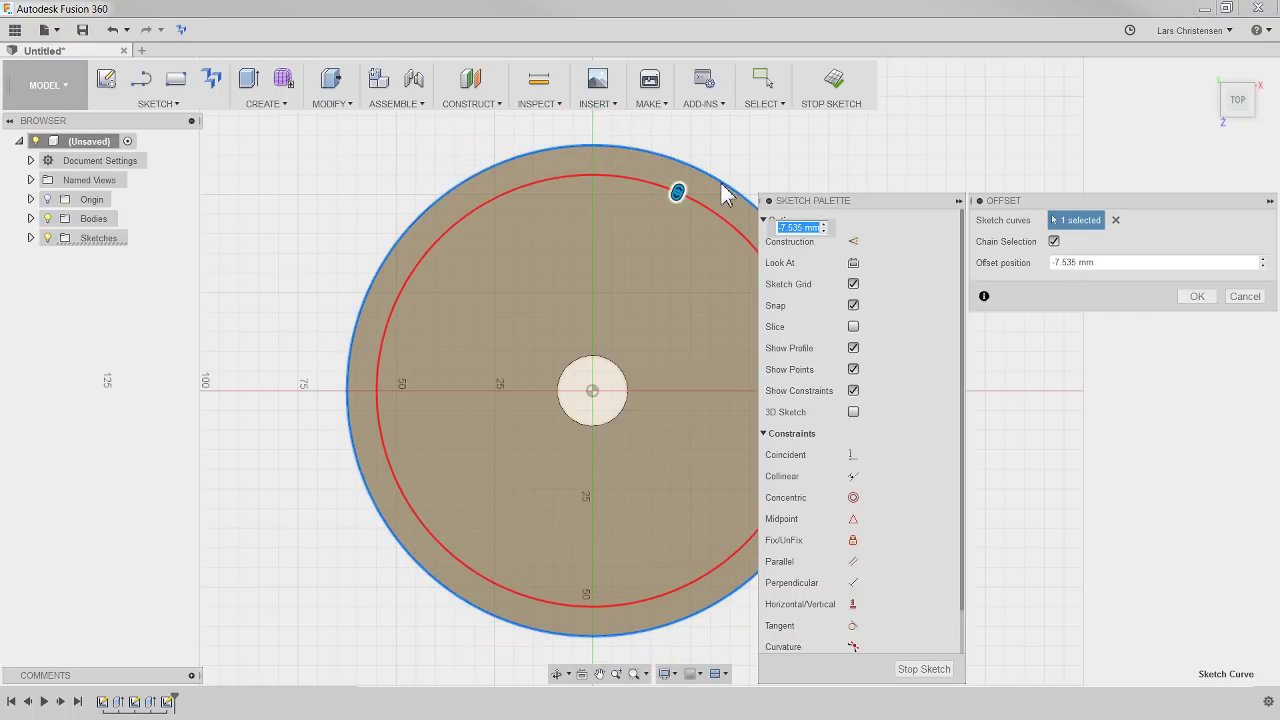
pyautogui.write('-5')
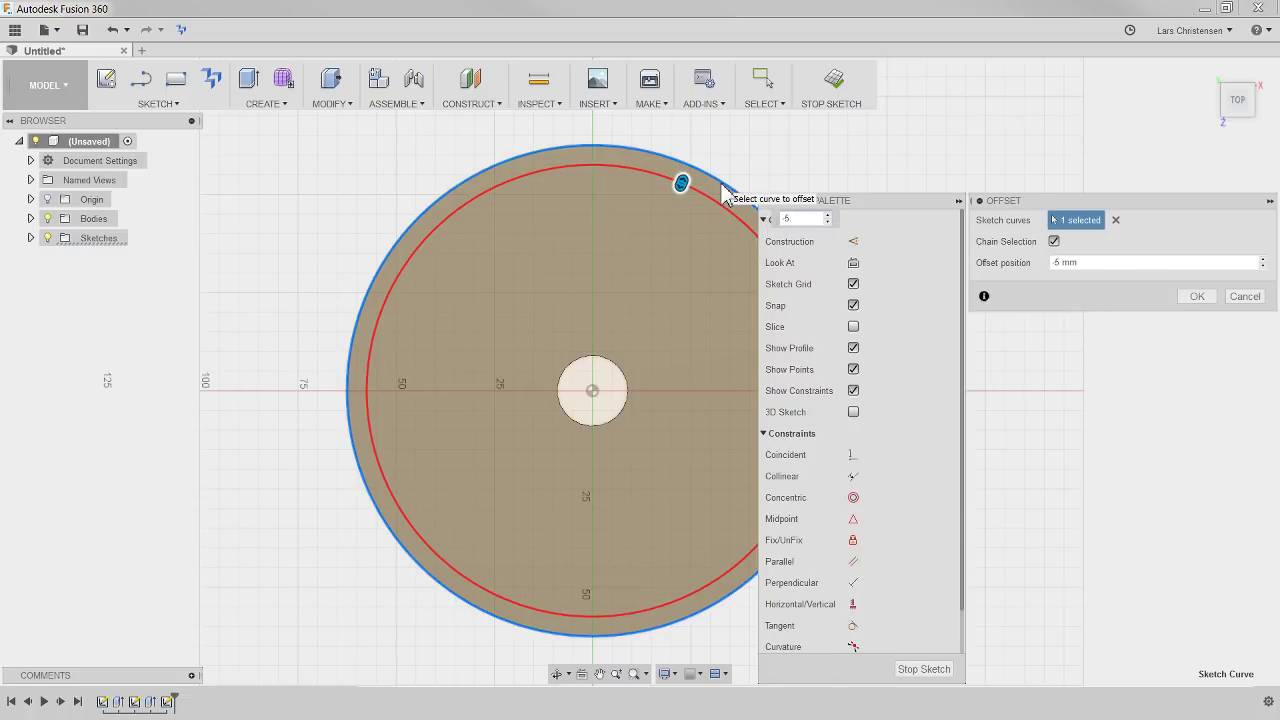
pyautogui.press('Return')
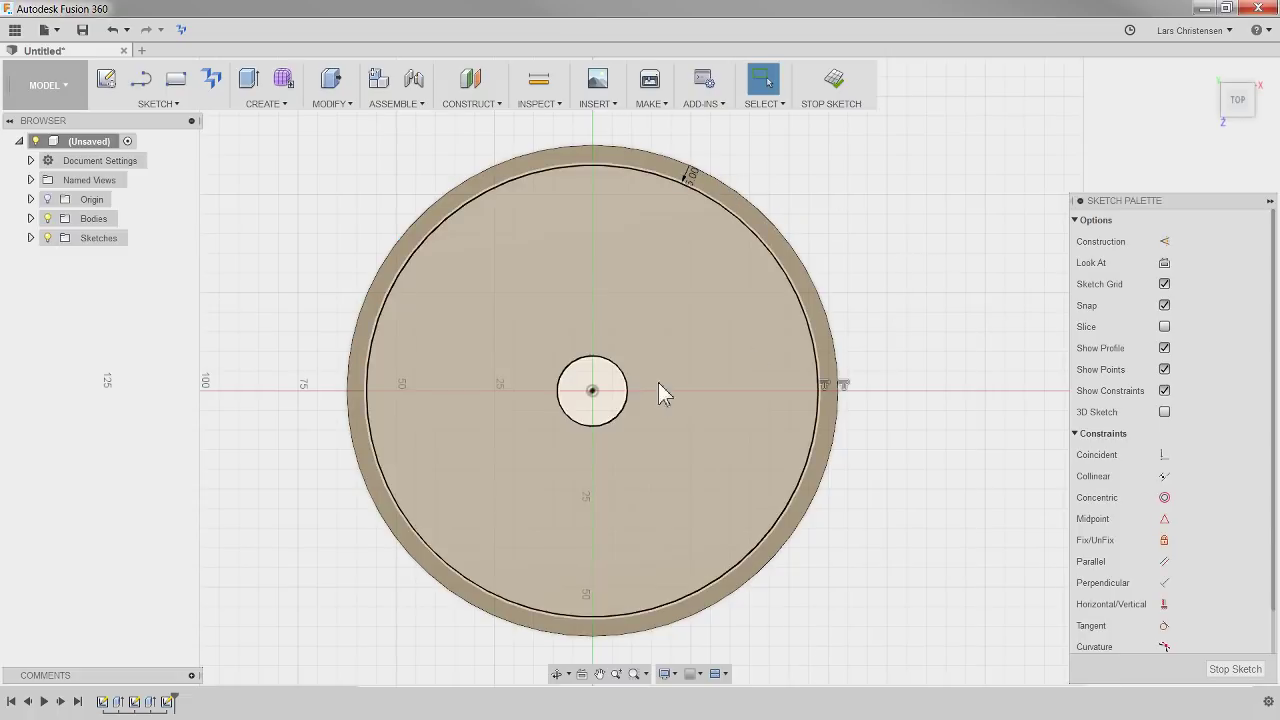
# Offset the edge of the central hole 5 mm outward in the same sketch.
pyautogui.rightClick(928, 258)
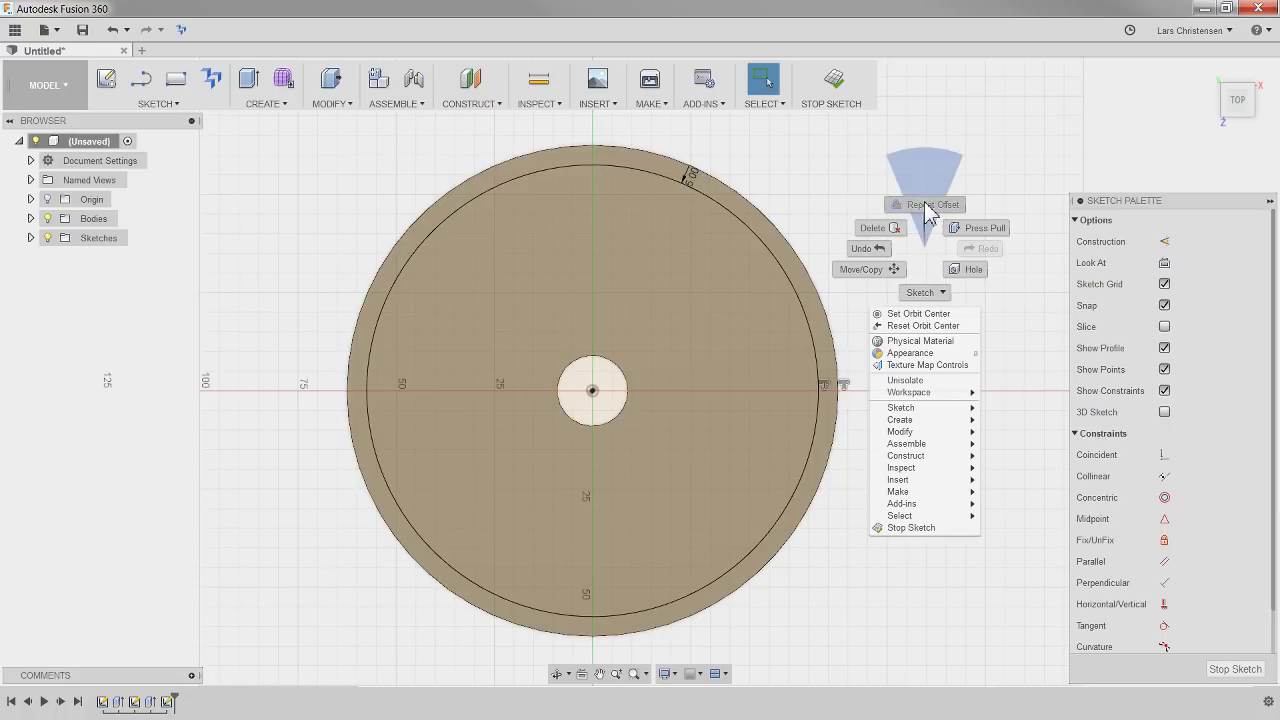
pyautogui.click(928, 212)
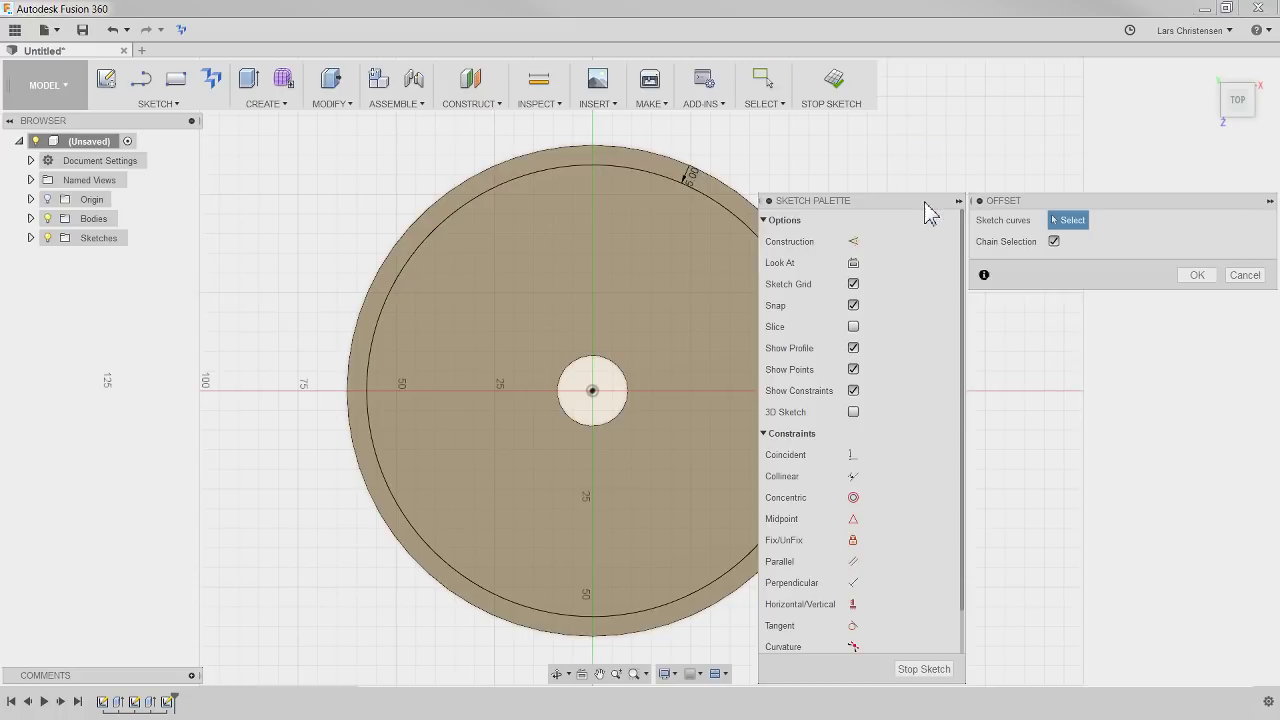
pyautogui.click(623, 362)
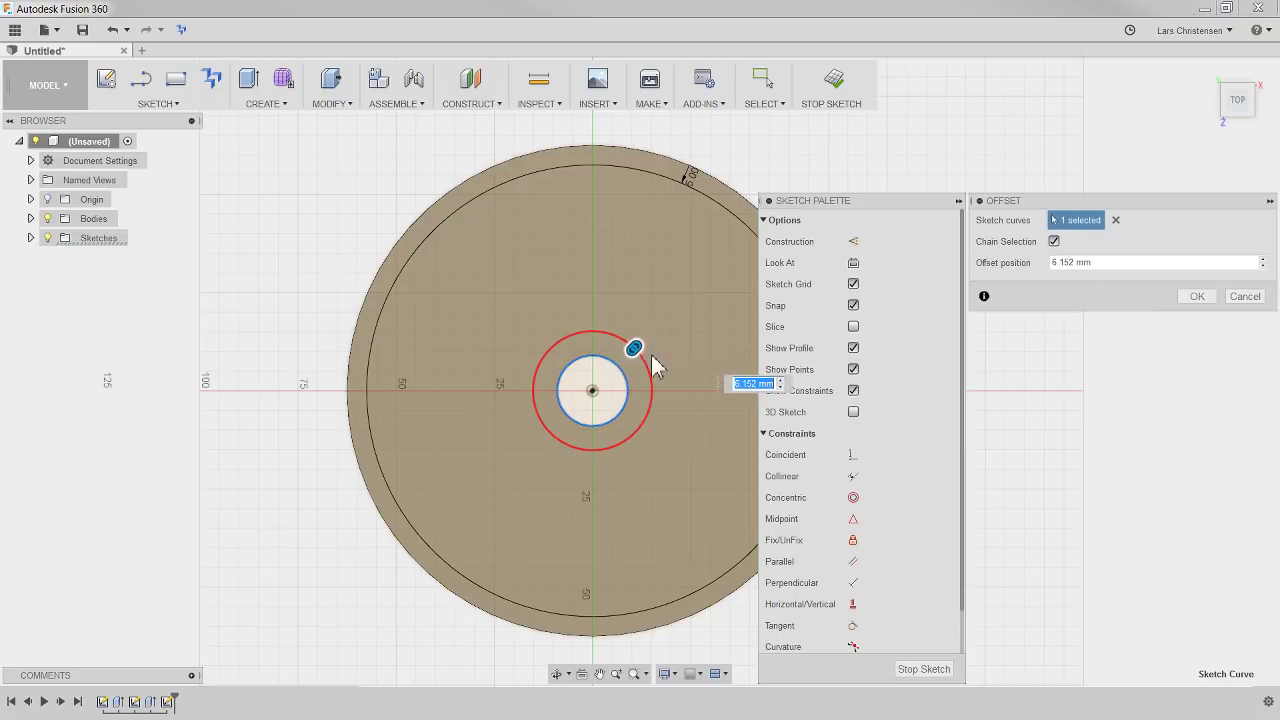
pyautogui.write('5')
pyautogui.press('Return')
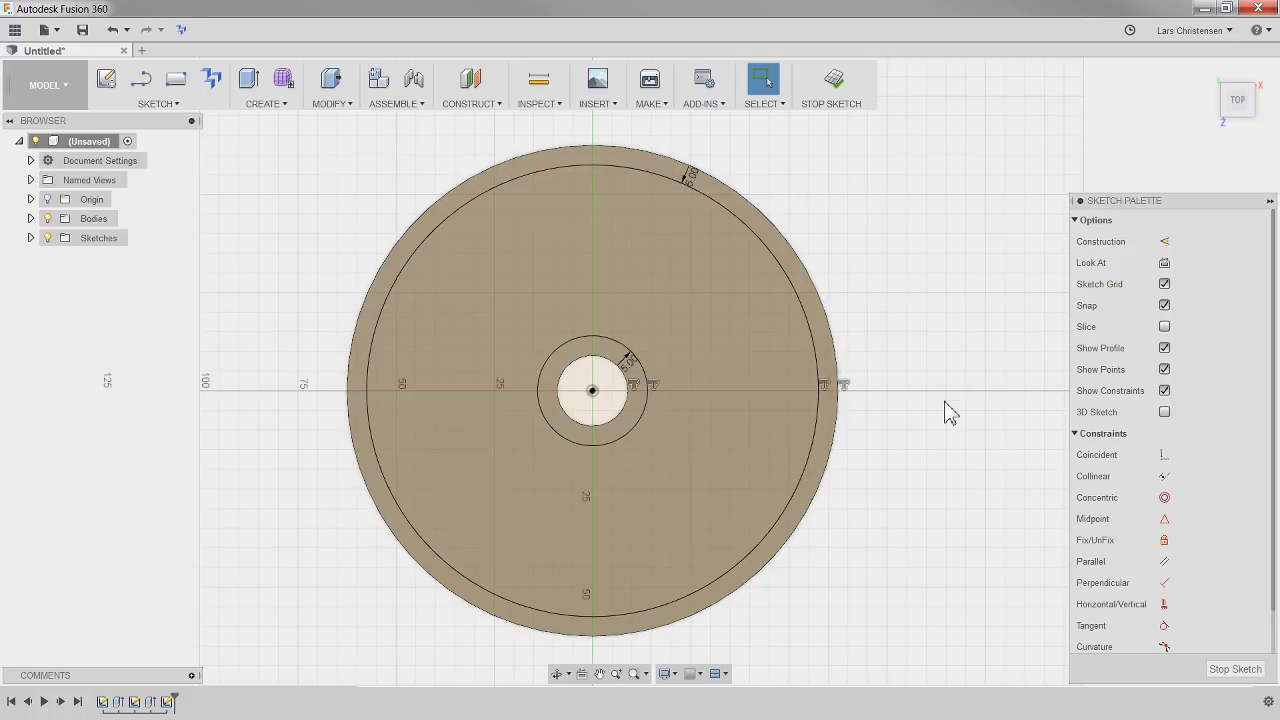
# Cut the ring-shaped profile between the two offset circles 5 mm deep into the top face.
pyautogui.press('q')
pyautogui.click(620, 350)
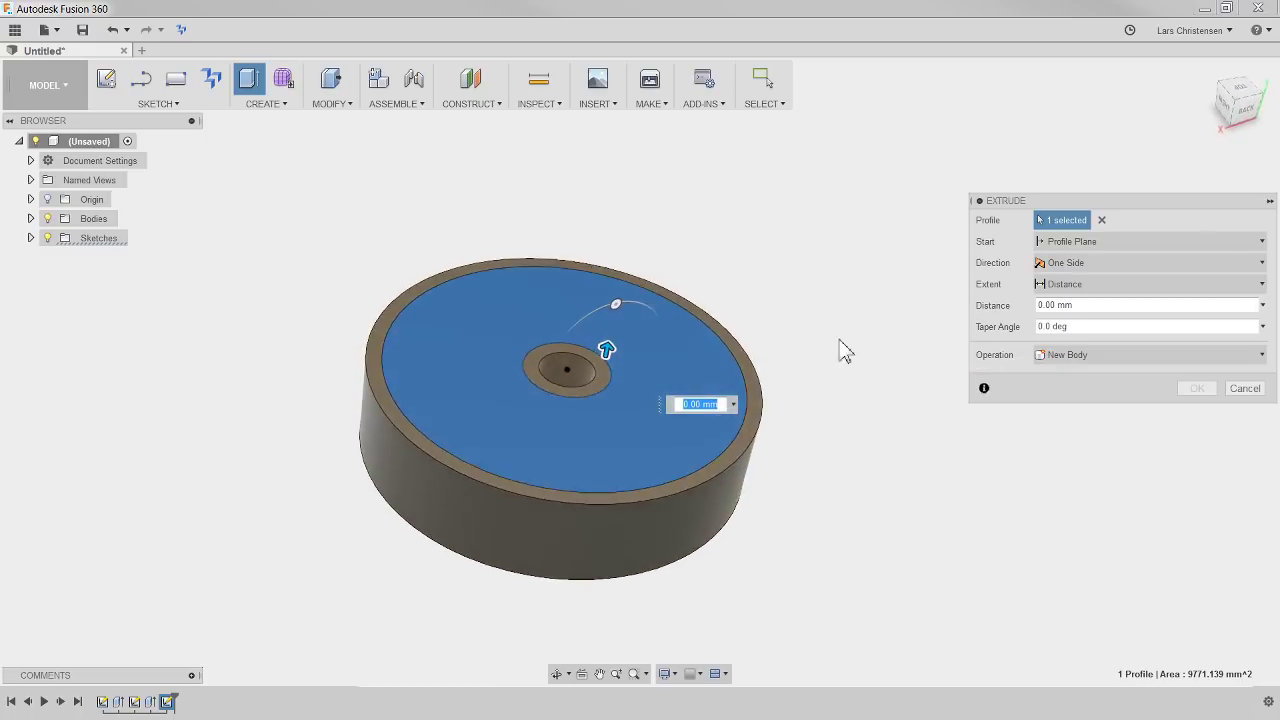
pyautogui.moveTo(595, 328); pyautogui.dragTo(594, 371)
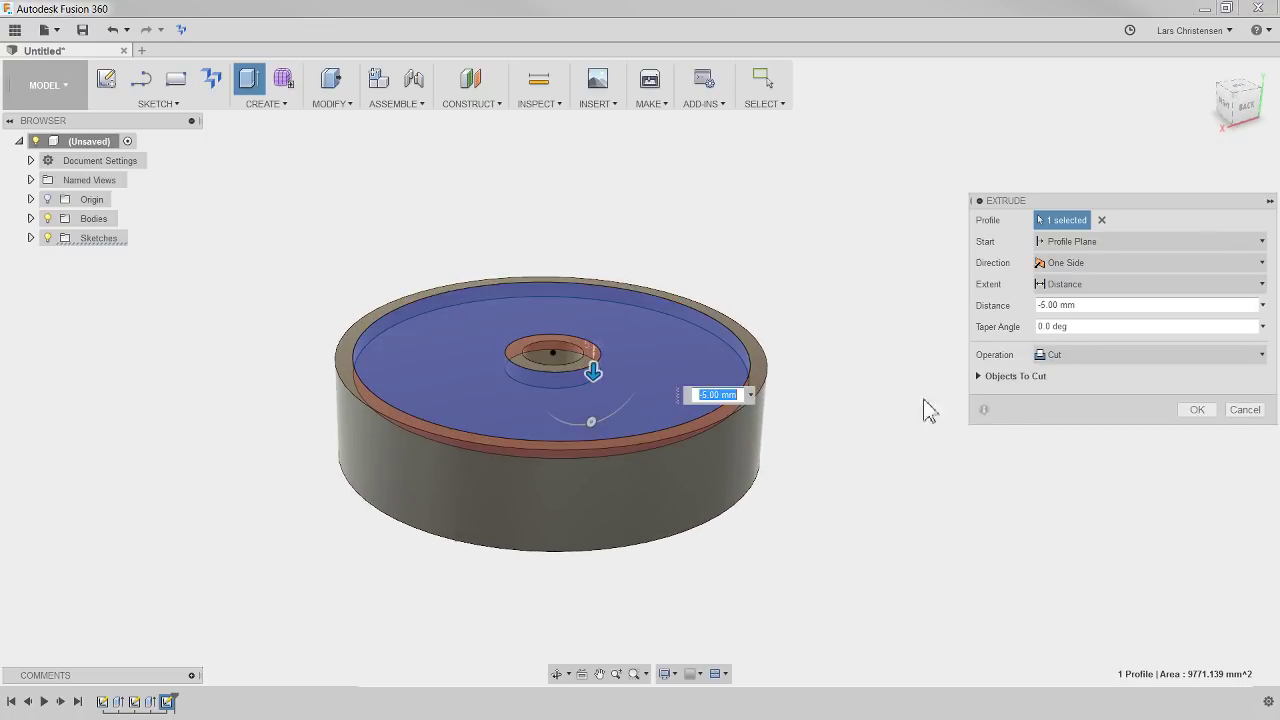
pyautogui.click(1203, 411)
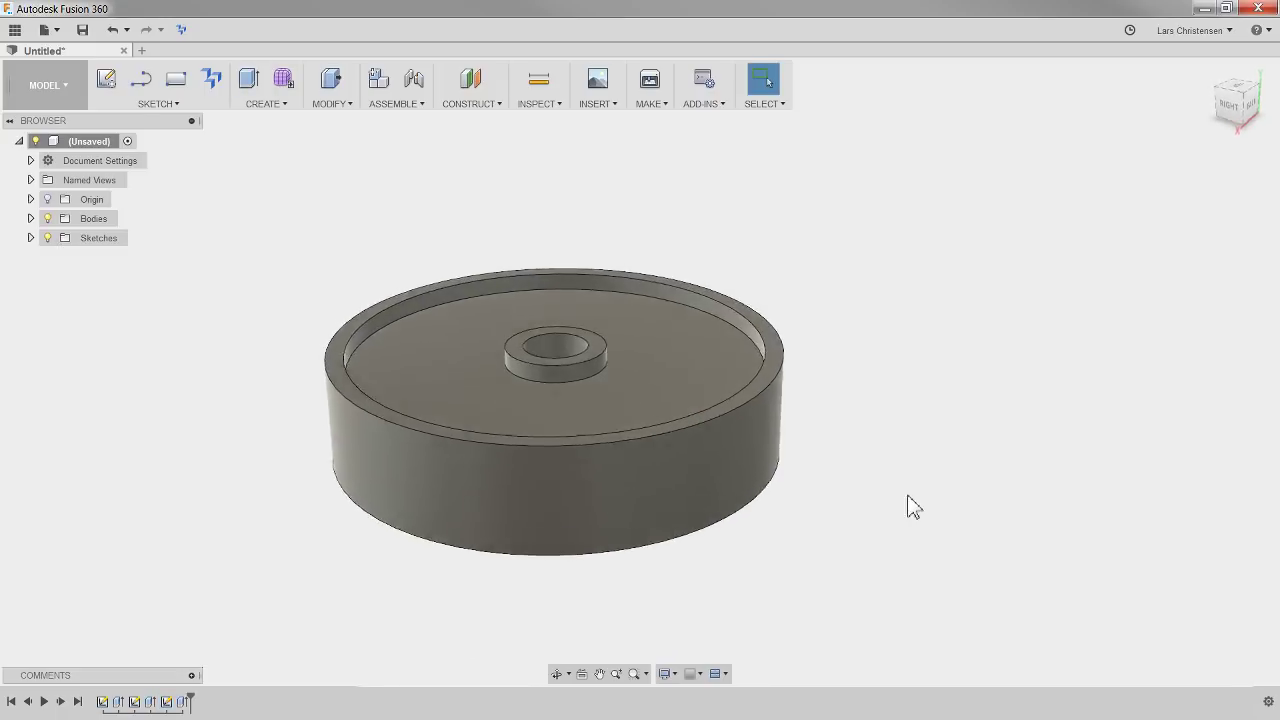
# Create a sketch on the hub's top face and draw a vertical line from the hole's centre to beyond the hub's outer edge.
pyautogui.keyDown('shift'); pyautogui.moveTo(764, 426); pyautogui.dragTo(1011, 409, button='middle'); pyautogui.keyUp('shift')
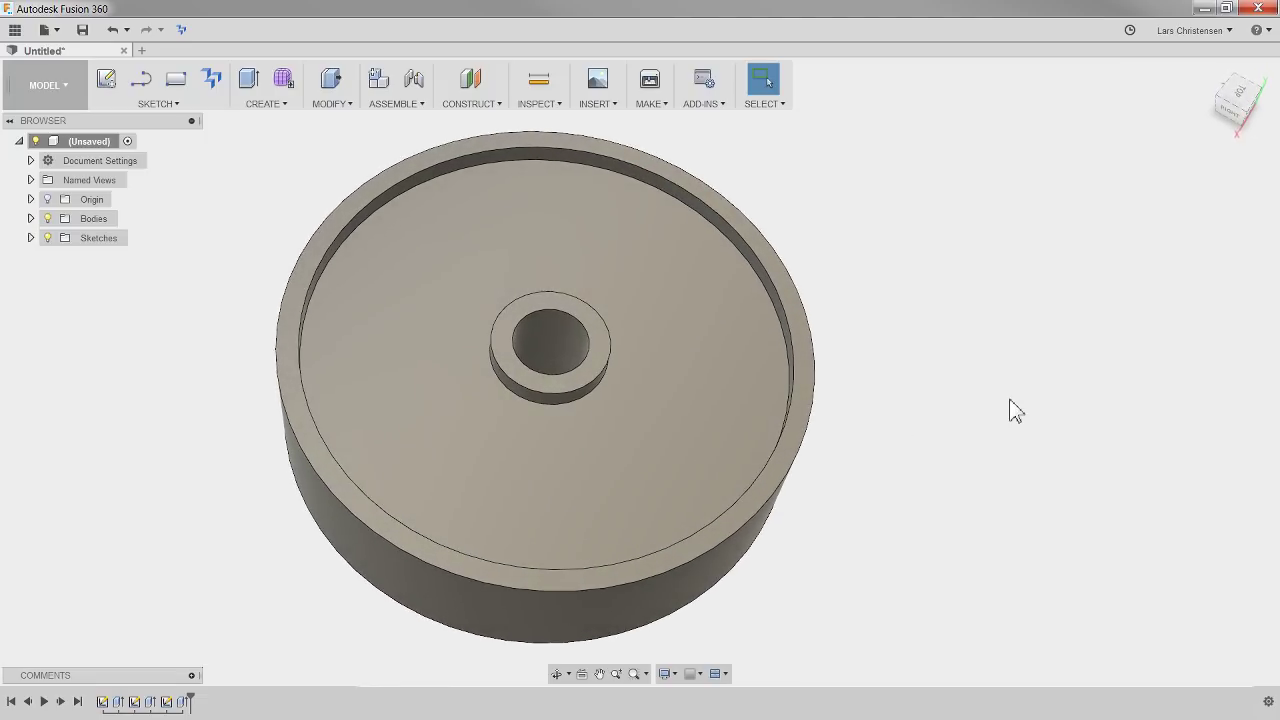
pyautogui.keyDown('shift'); pyautogui.moveTo(1011, 409); pyautogui.dragTo(672, 393, button='middle'); pyautogui.keyUp('shift')
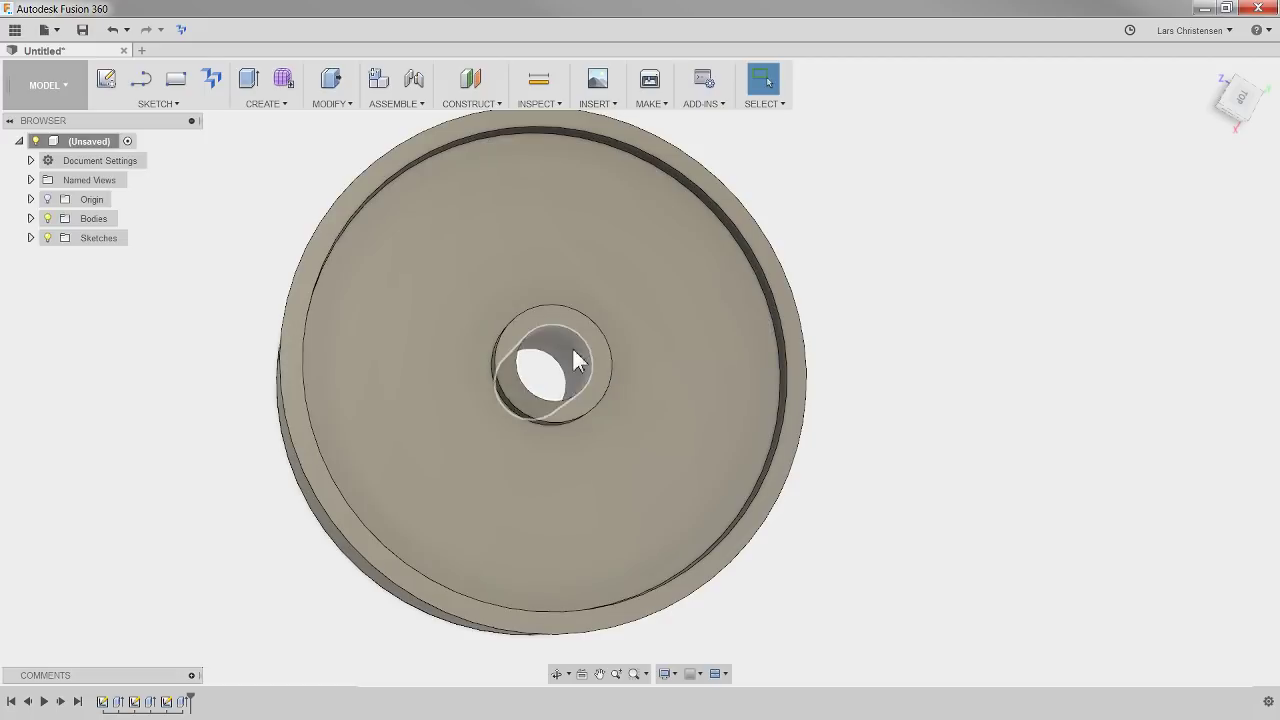
pyautogui.click(576, 328)
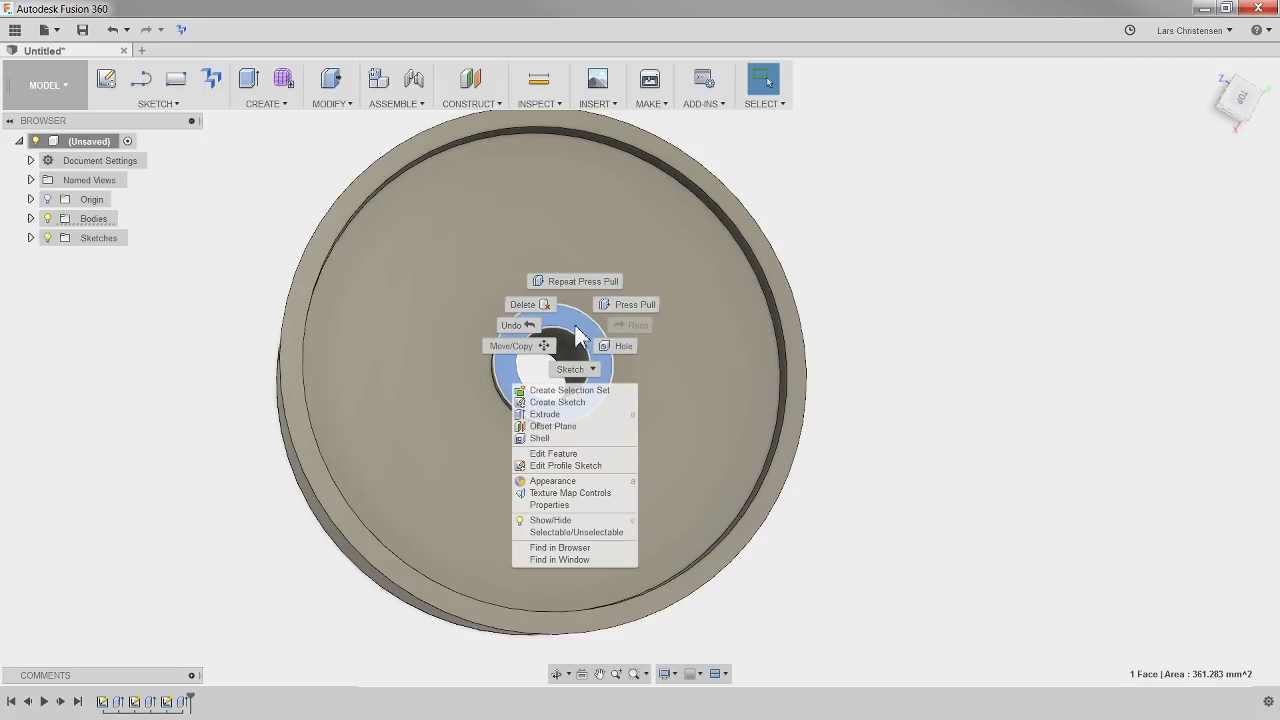
pyautogui.click(600, 402)
pyautogui.scroll(5, 662, 315)
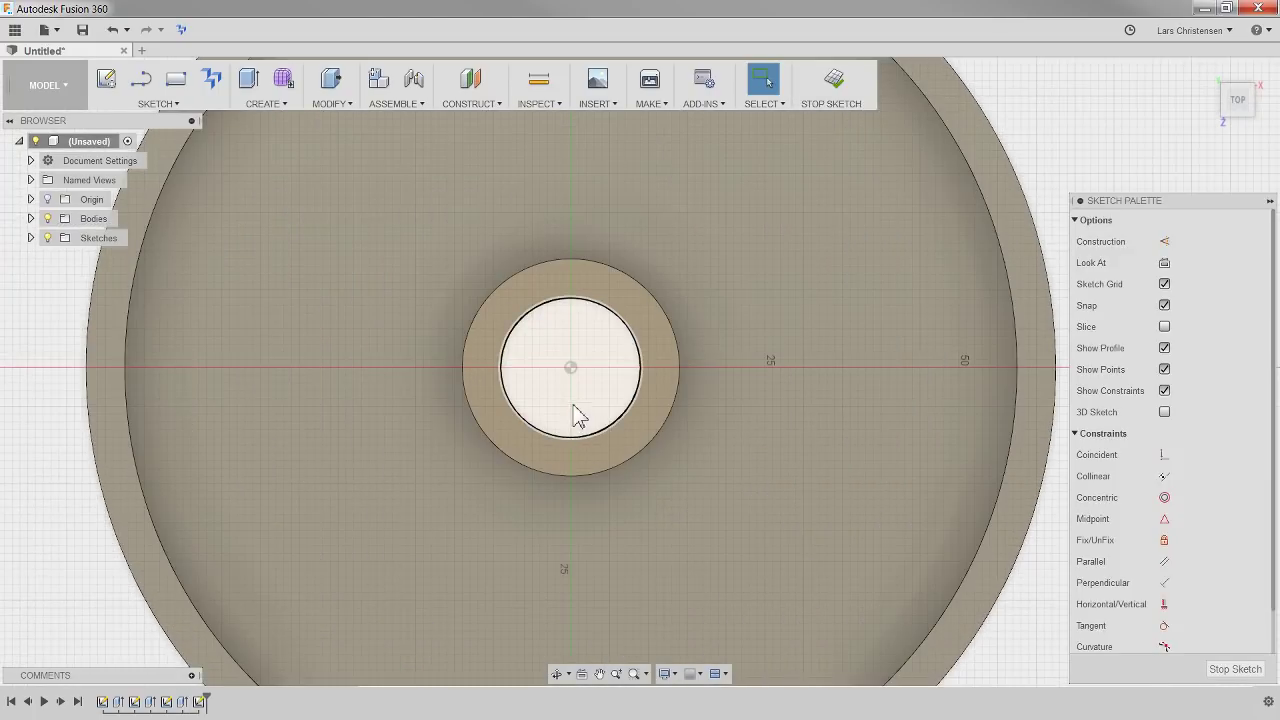
pyautogui.press('l')
pyautogui.click(570, 367)
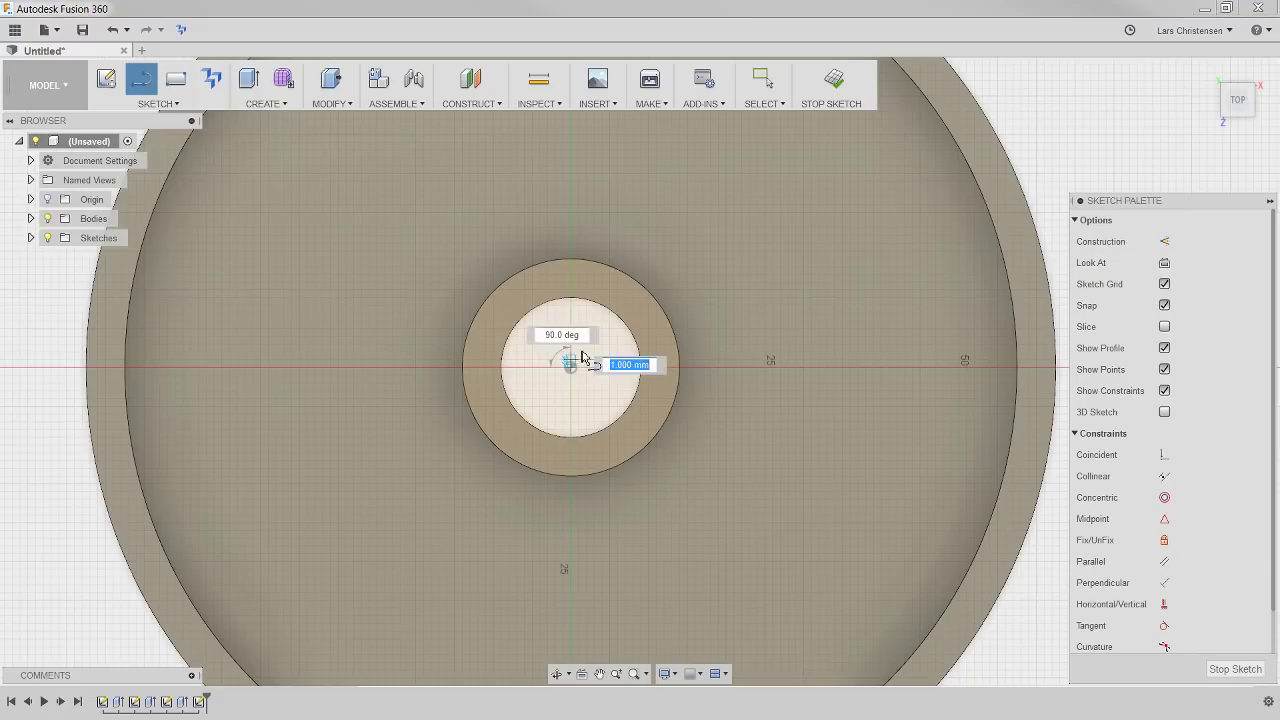
pyautogui.doubleClick(570, 190)
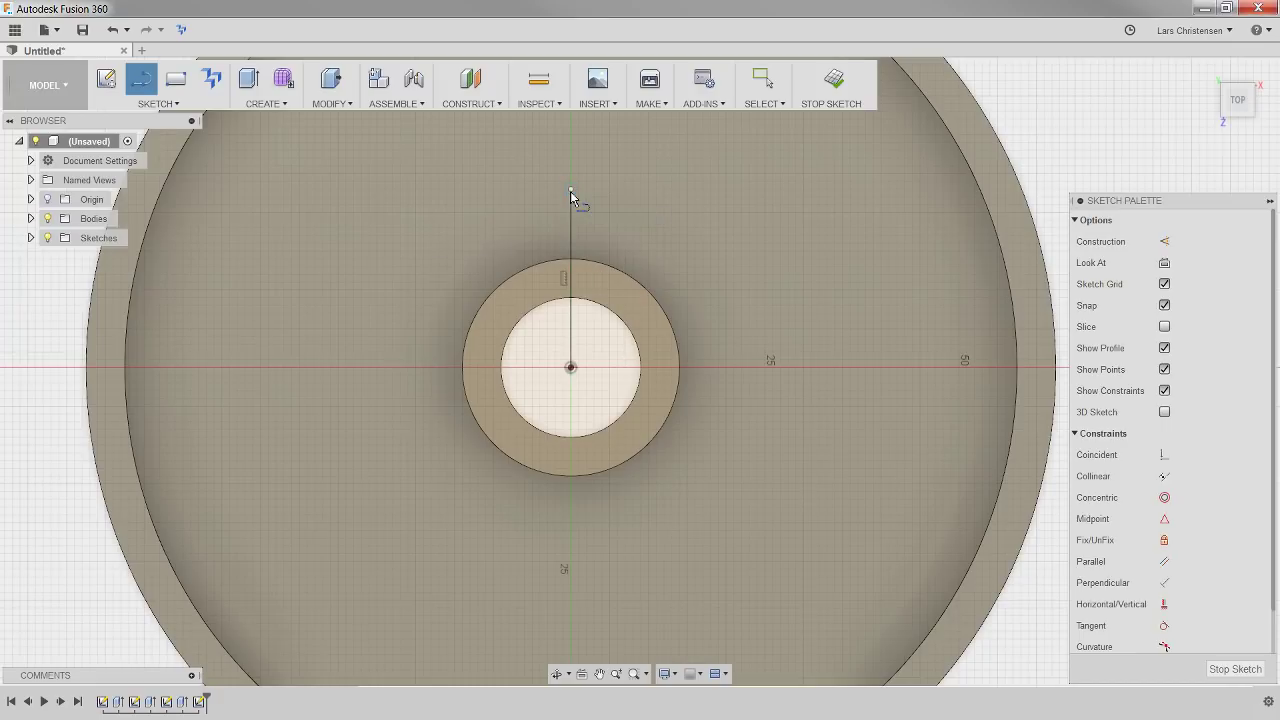
pyautogui.click(570, 368)
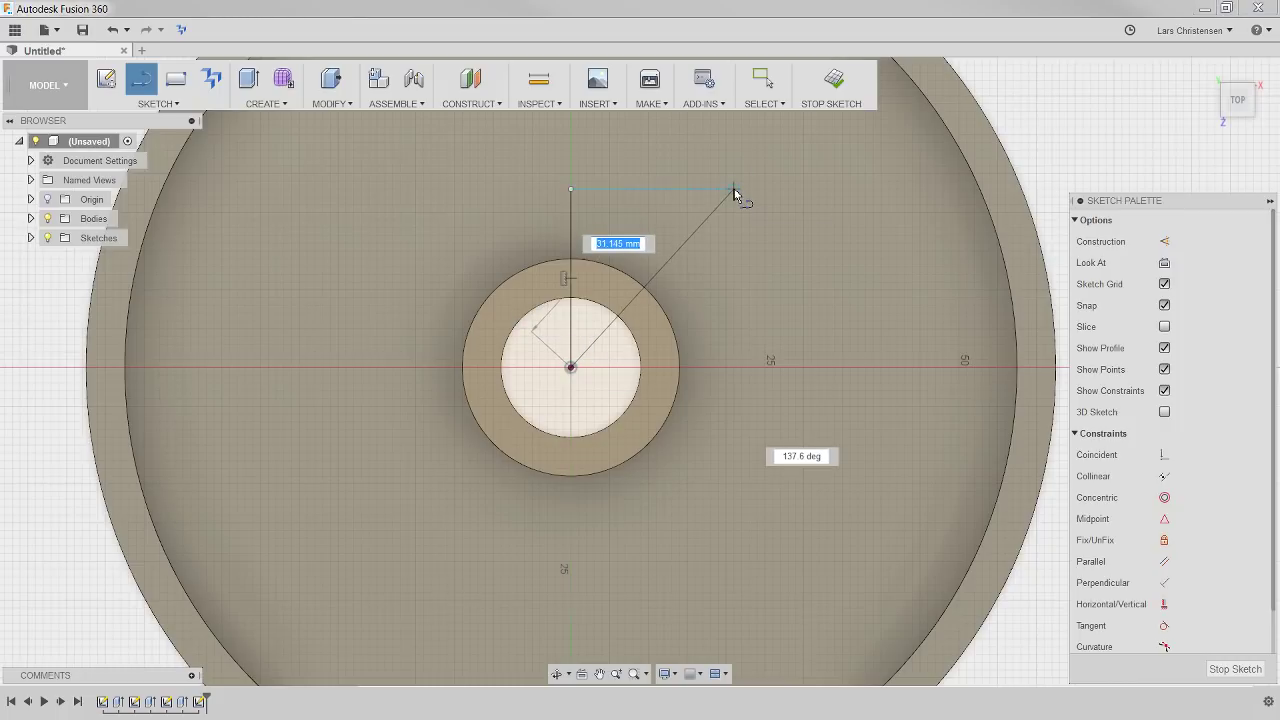
pyautogui.doubleClick(733, 191)
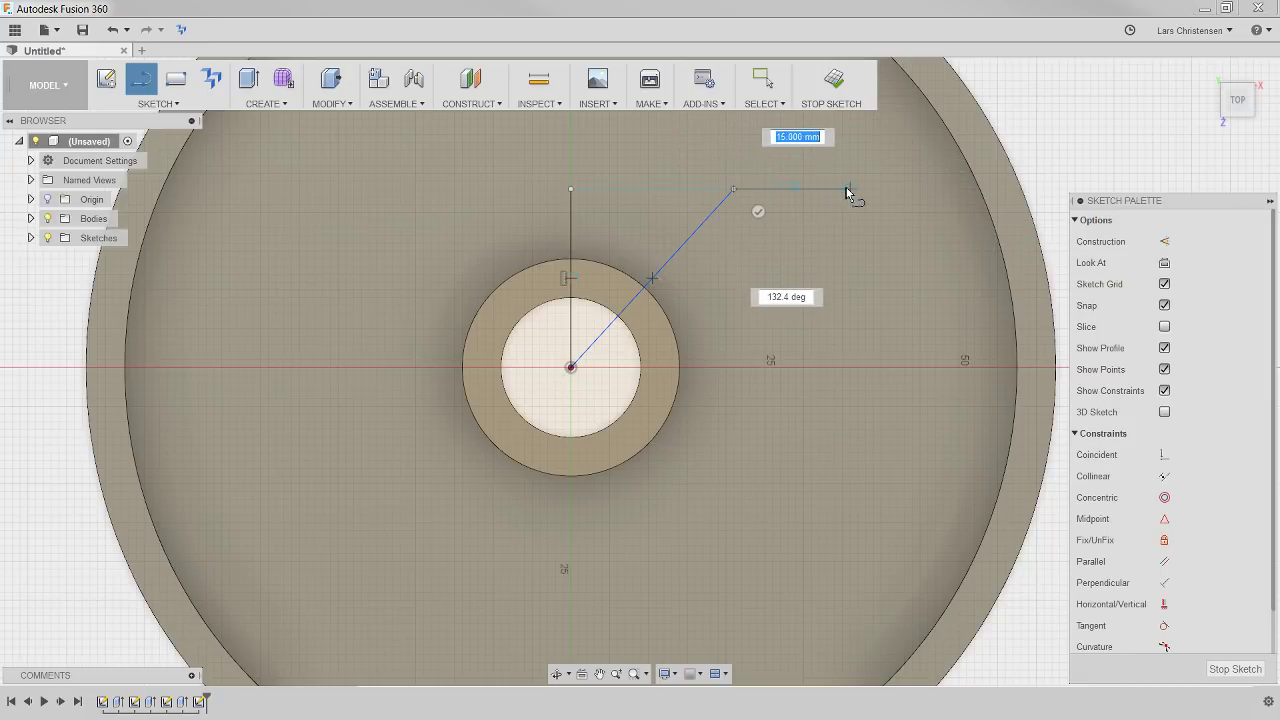
pyautogui.press('Escape')
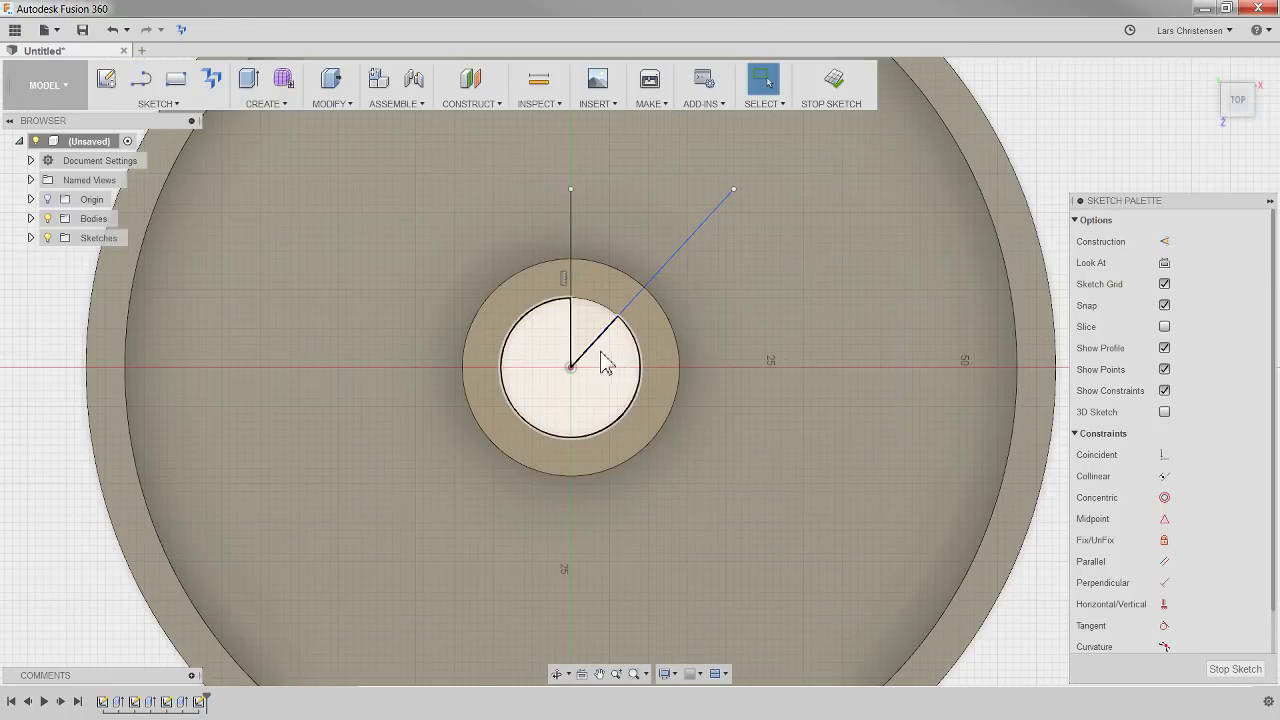
pyautogui.click(586, 351)
pyautogui.press('Delete')
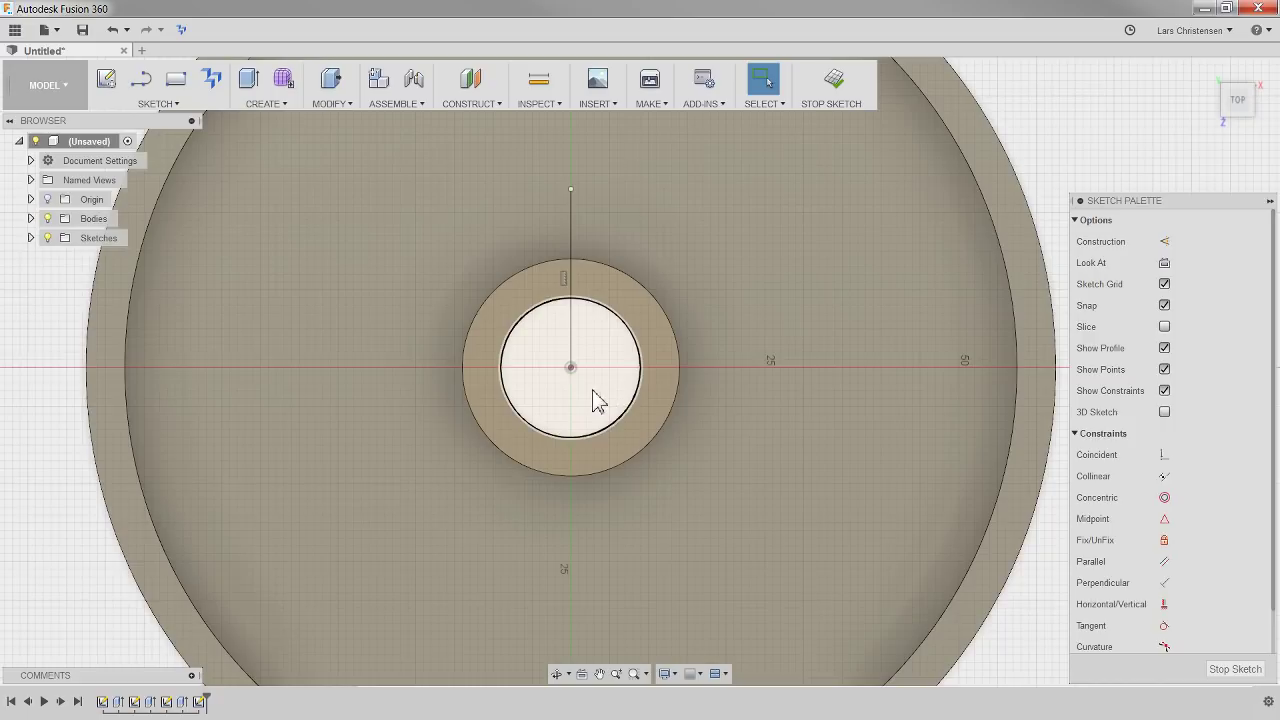
pyautogui.press('l')
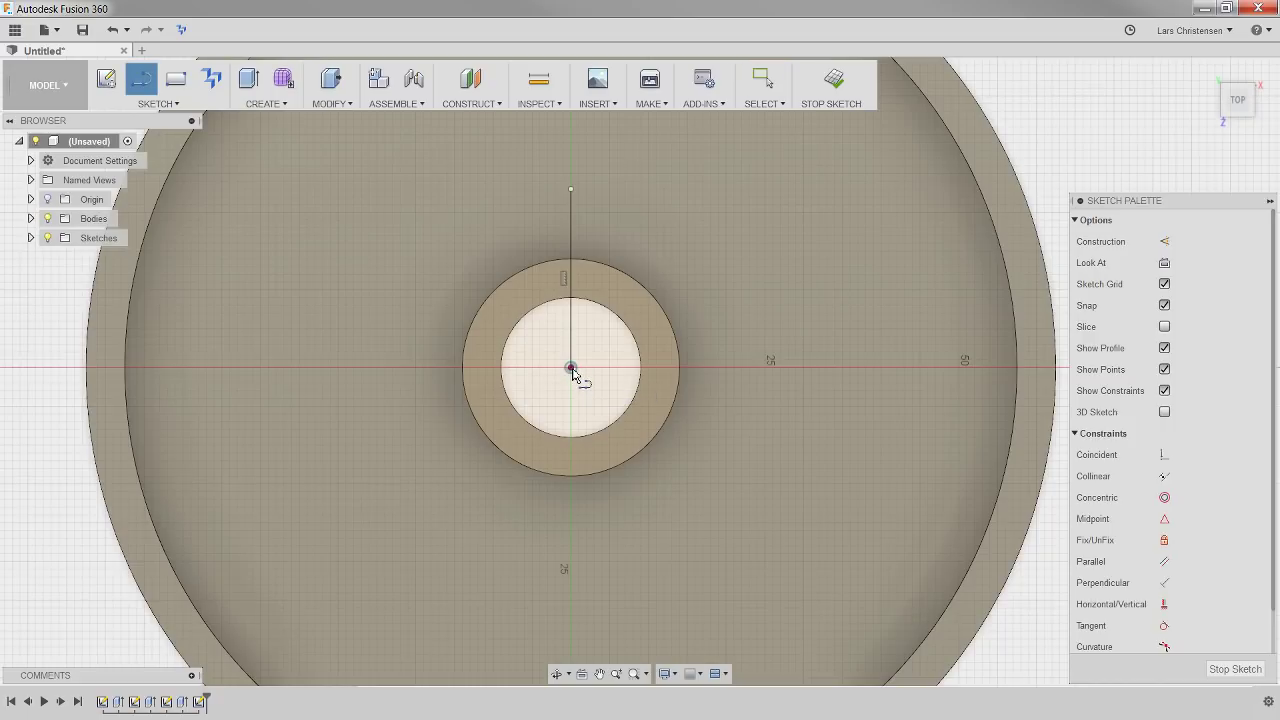
pyautogui.click(574, 368)
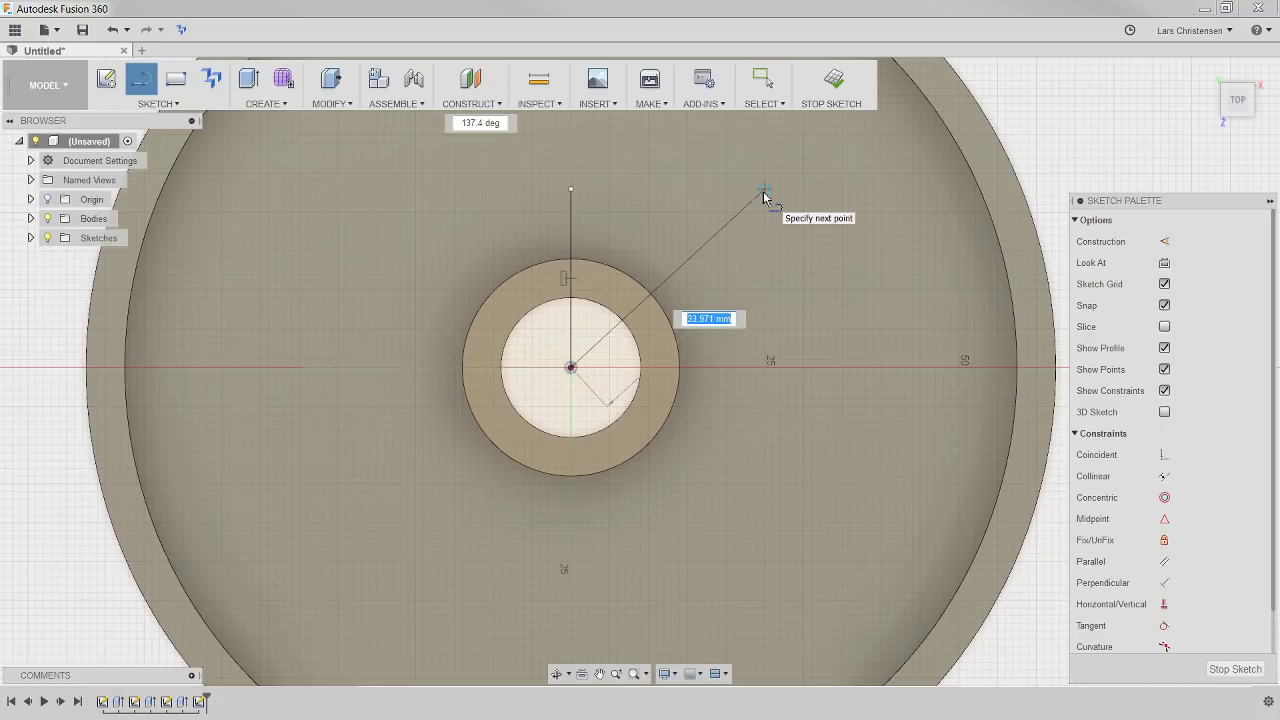
pyautogui.click(764, 190)
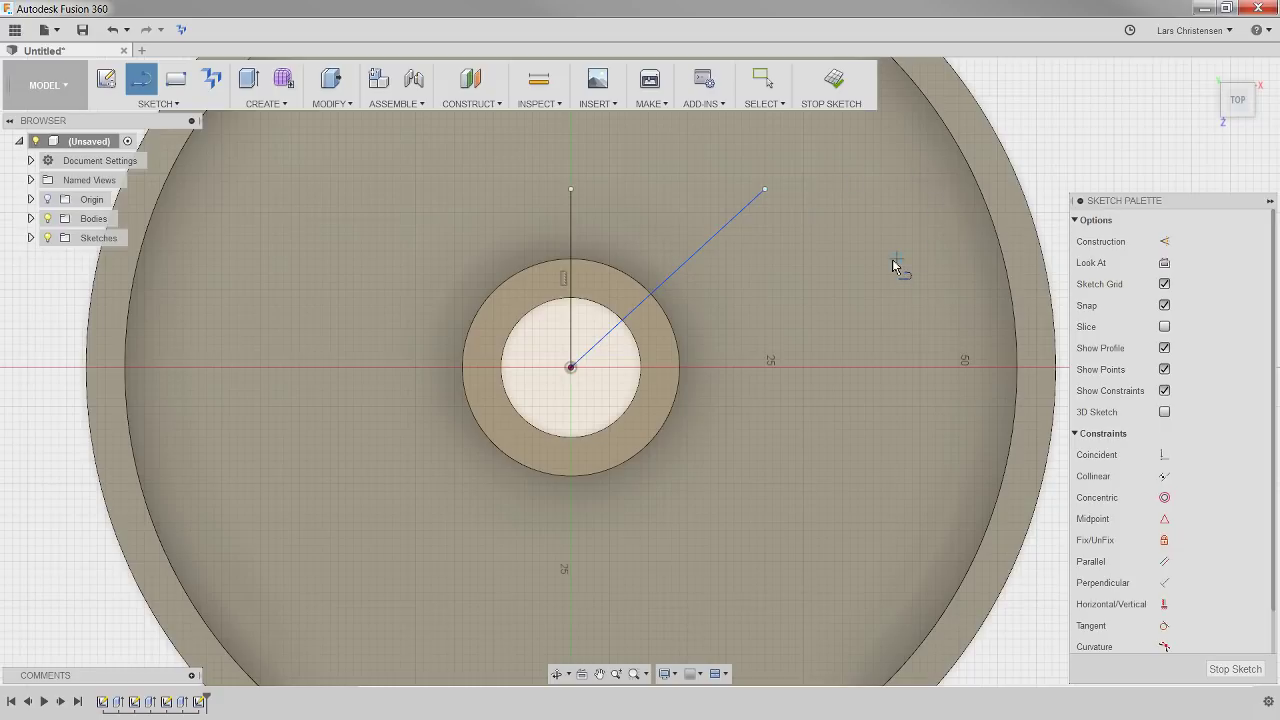
pyautogui.press('Escape')
pyautogui.click(677, 276)
pyautogui.press('Delete')
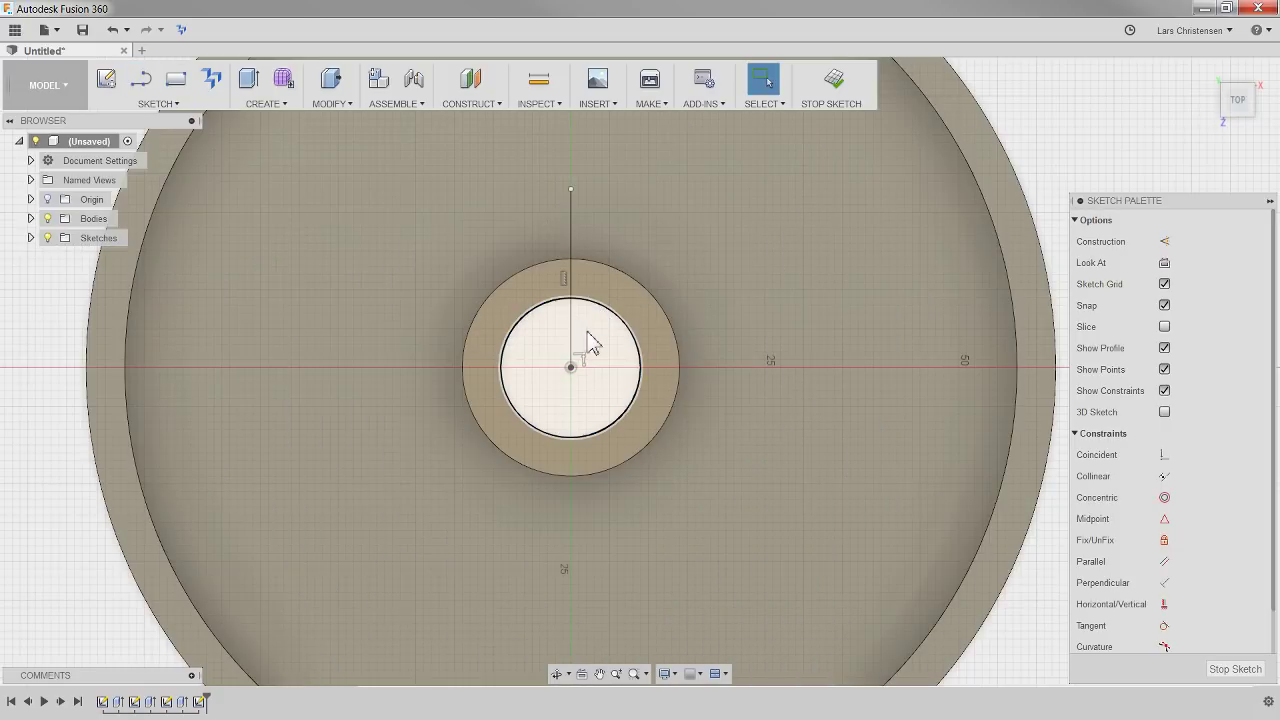
# Convert the vertical line from the hole's centre into a construction line.
pyautogui.scroll(3, 606, 255)
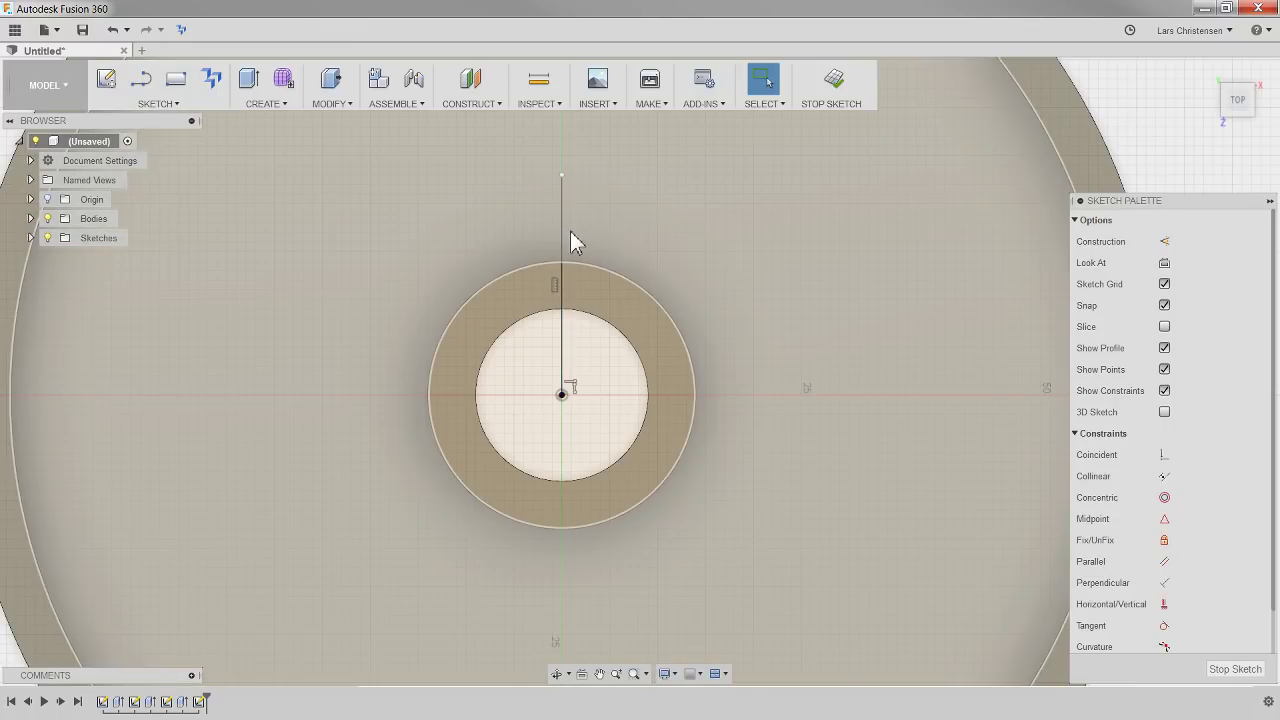
pyautogui.click(564, 243)
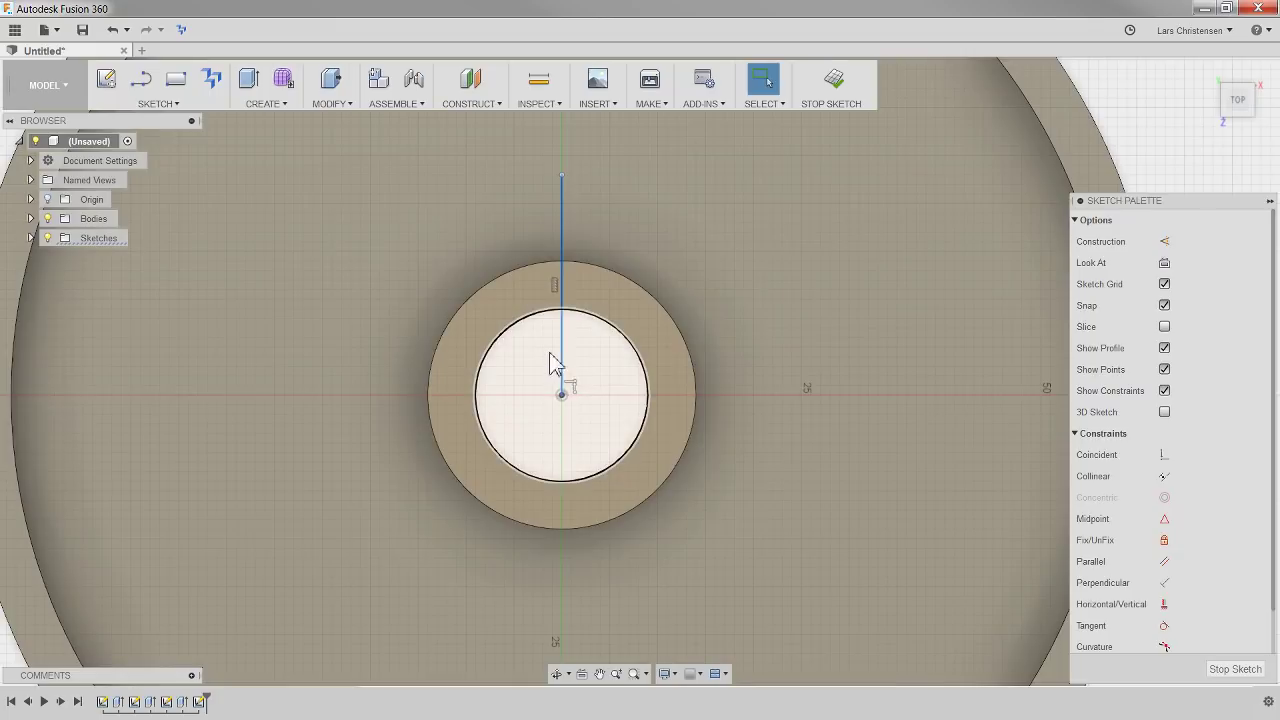
pyautogui.click(1163, 244)
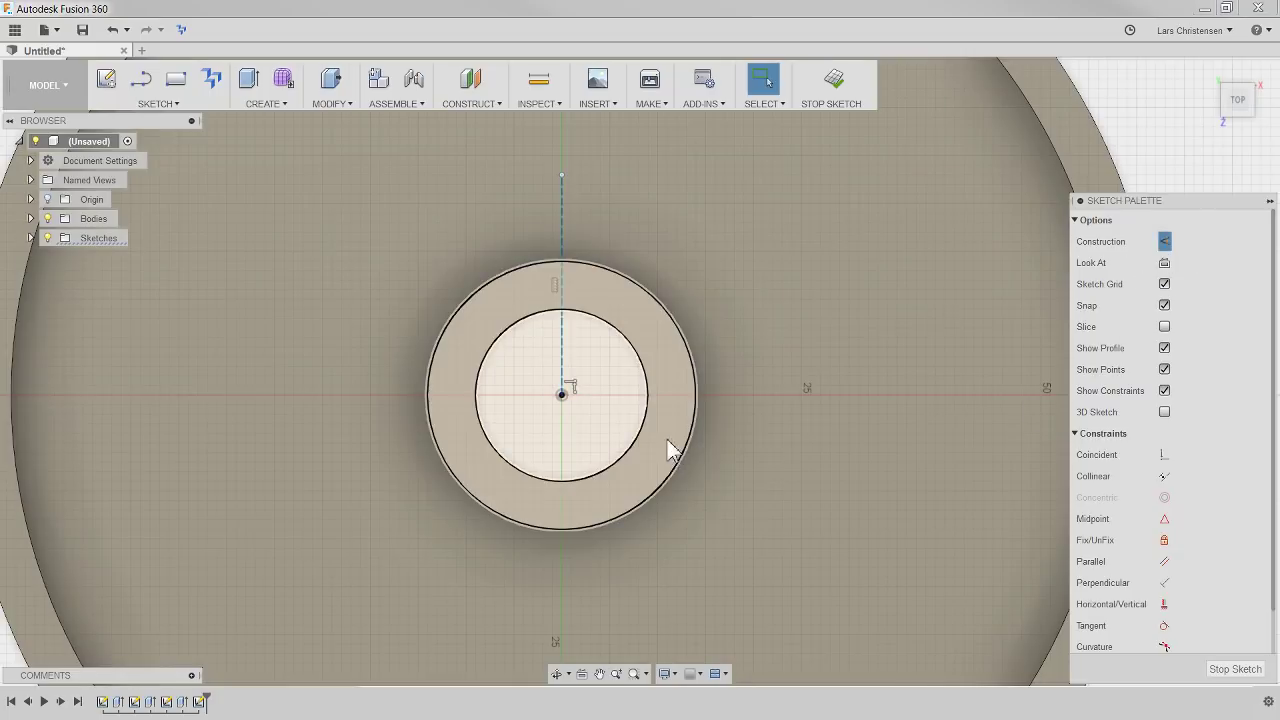
pyautogui.click(612, 410)
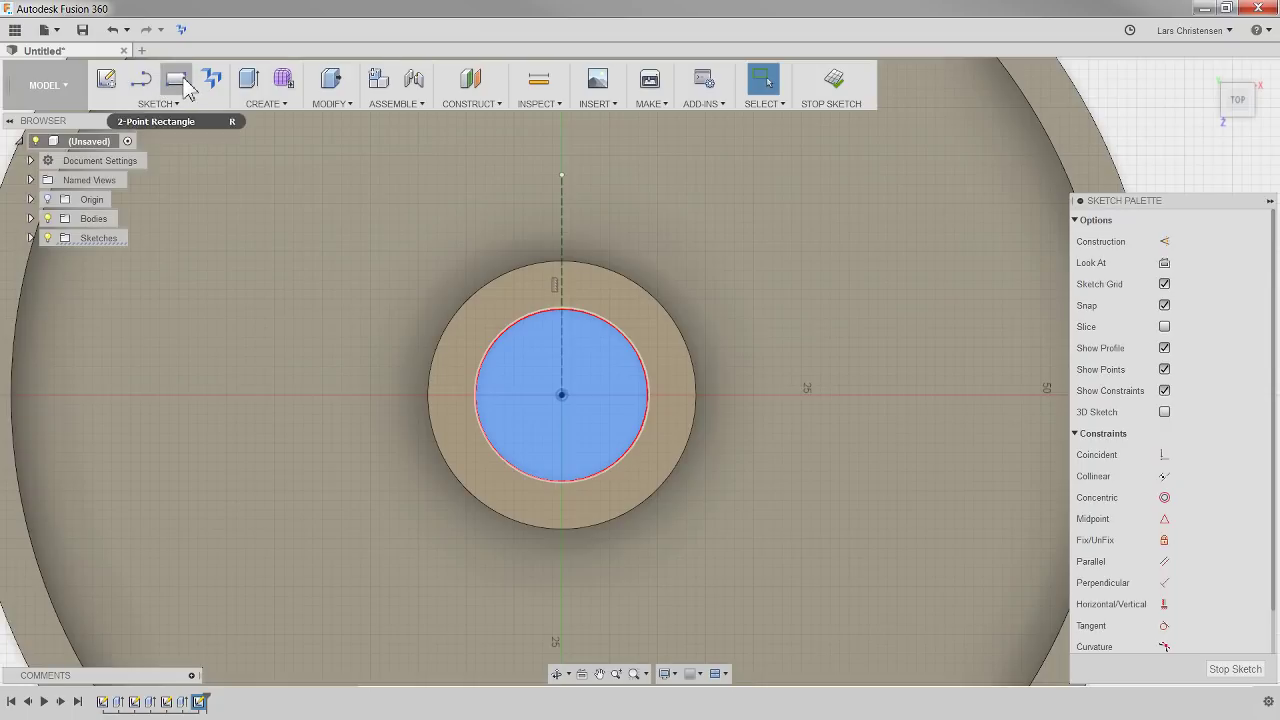
# Sketch a two-point rectangle about 6.1 mm wide around the construction line, reaching from inside the hole into the hub wall.
pyautogui.click(184, 84)
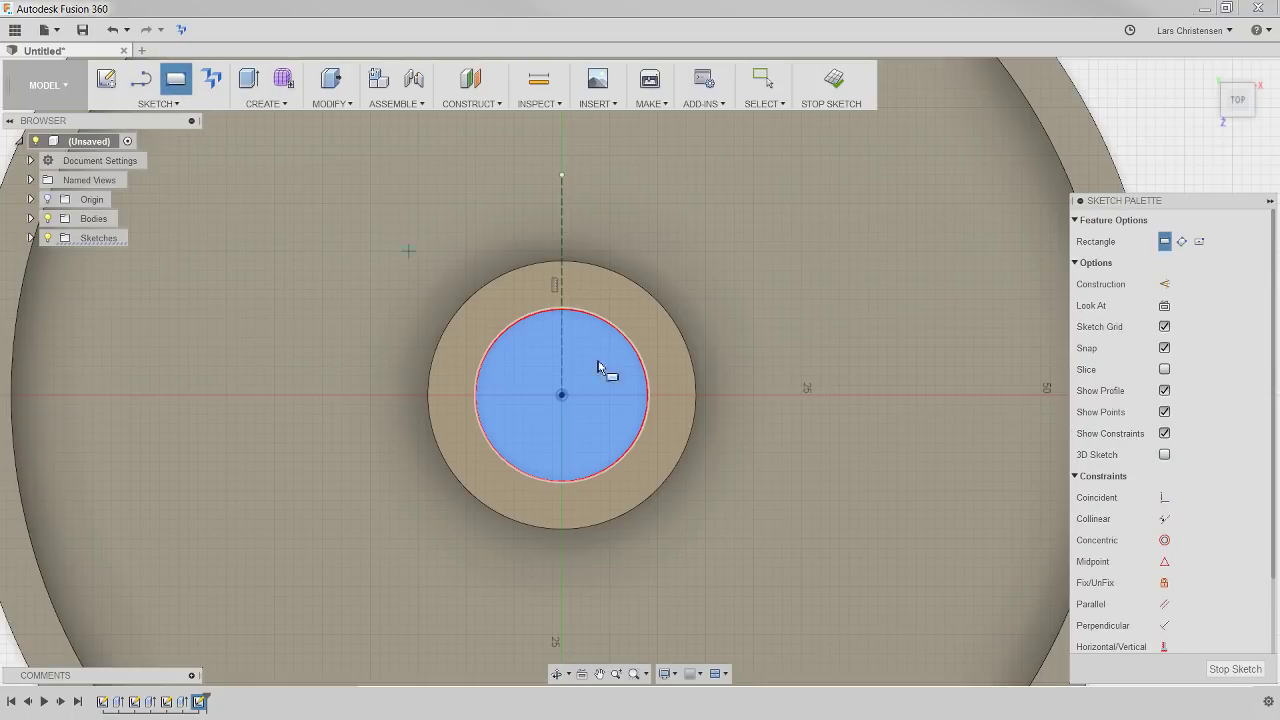
pyautogui.click(533, 367)
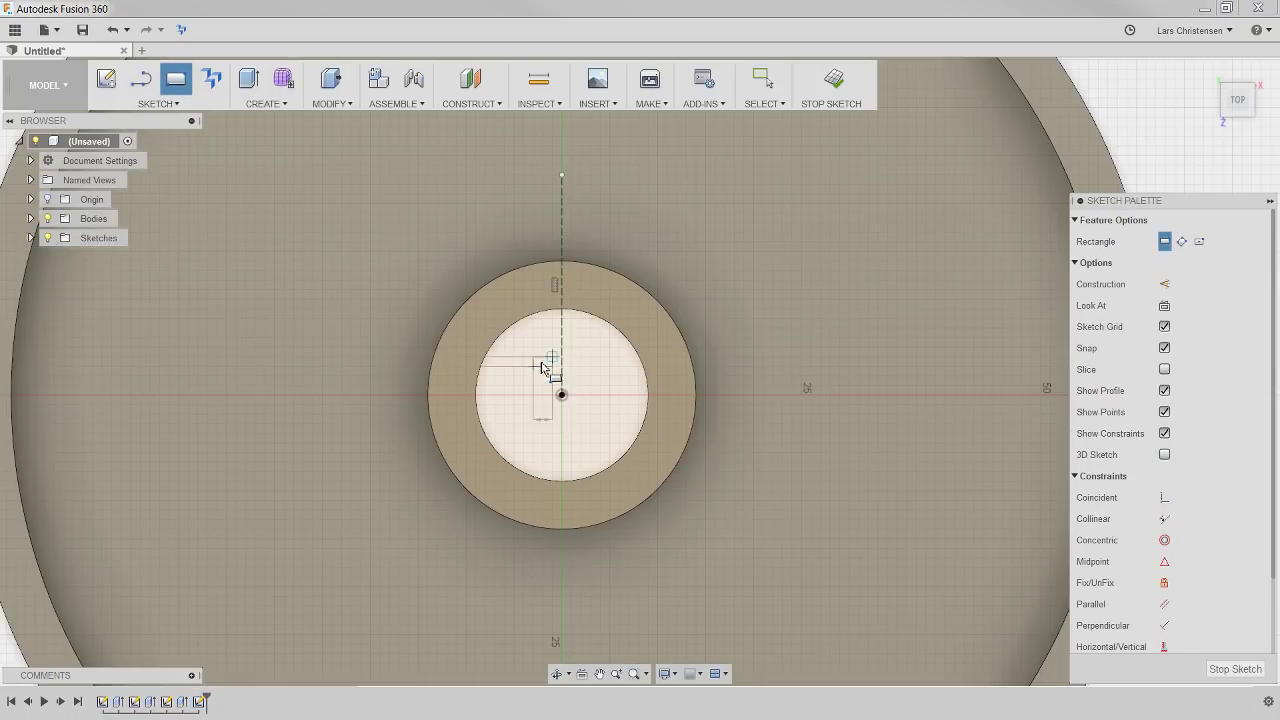
pyautogui.click(593, 284)
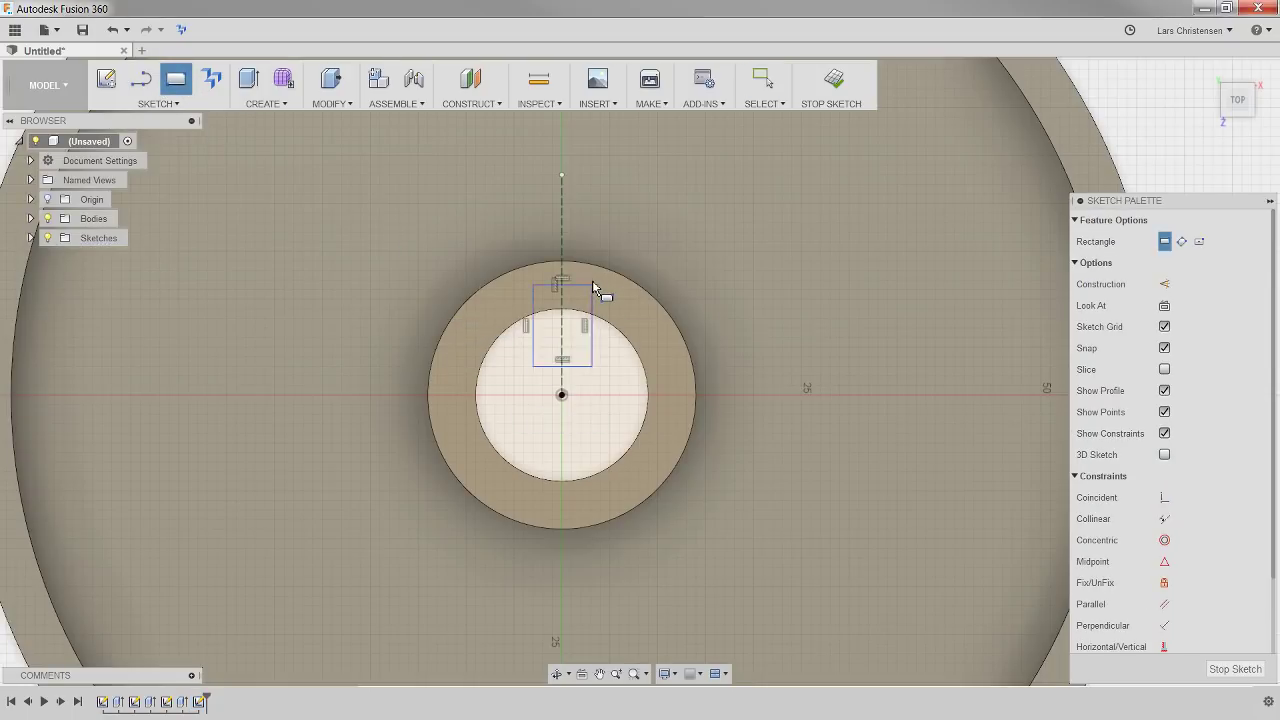
pyautogui.scroll(3, 594, 266)
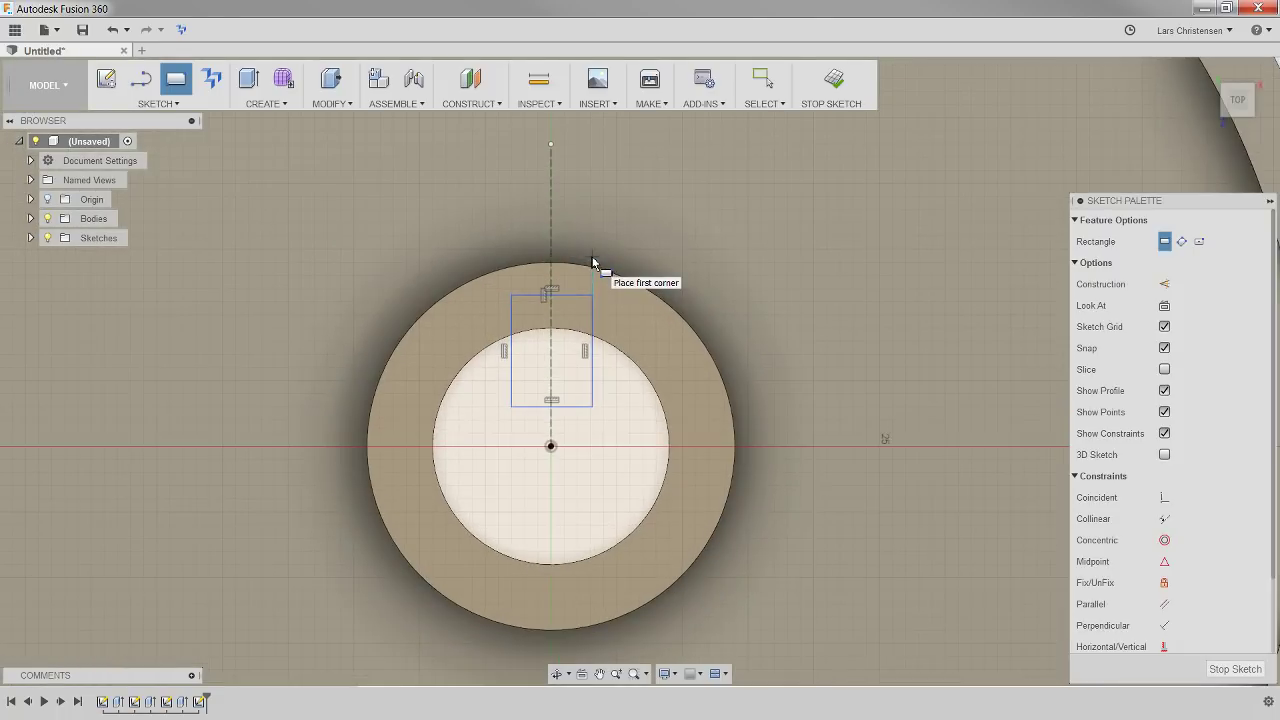
pyautogui.press('Escape')
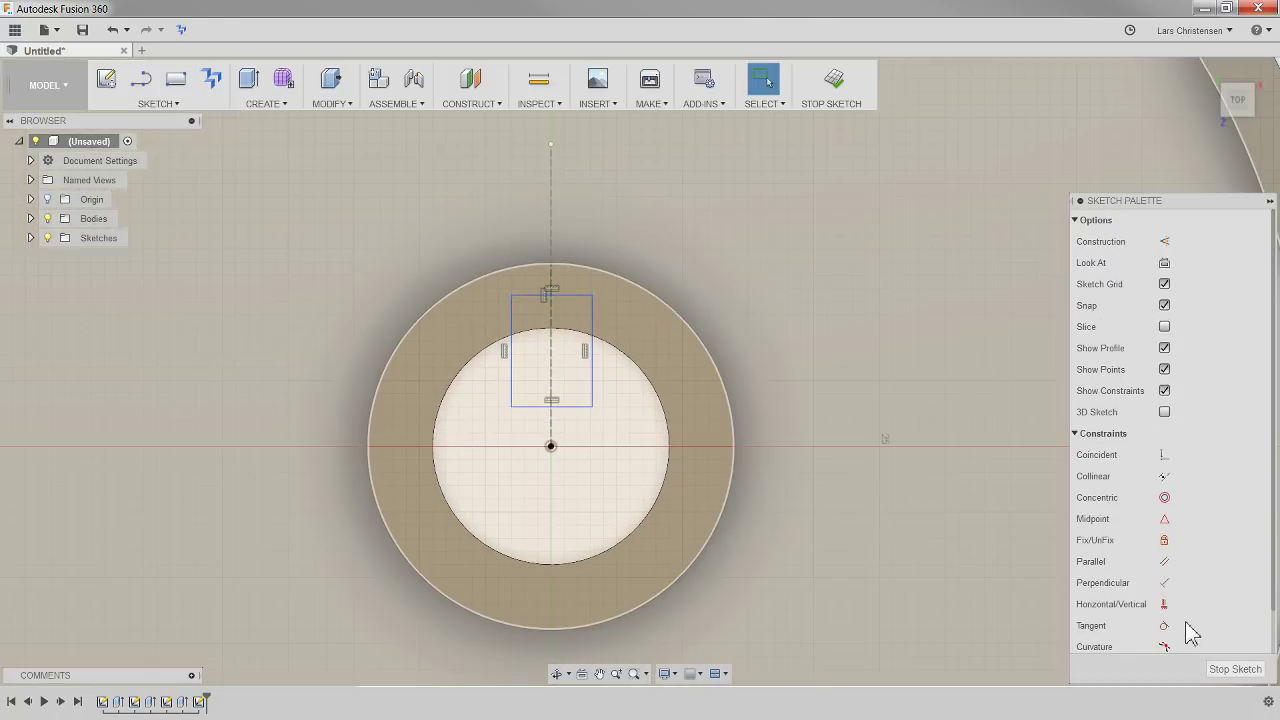
# Apply a Midpoint constraint between the rectangle's lower edge and the hole's centre point.
pyautogui.click(1164, 519)
pyautogui.click(558, 406)
pyautogui.click(550, 446)
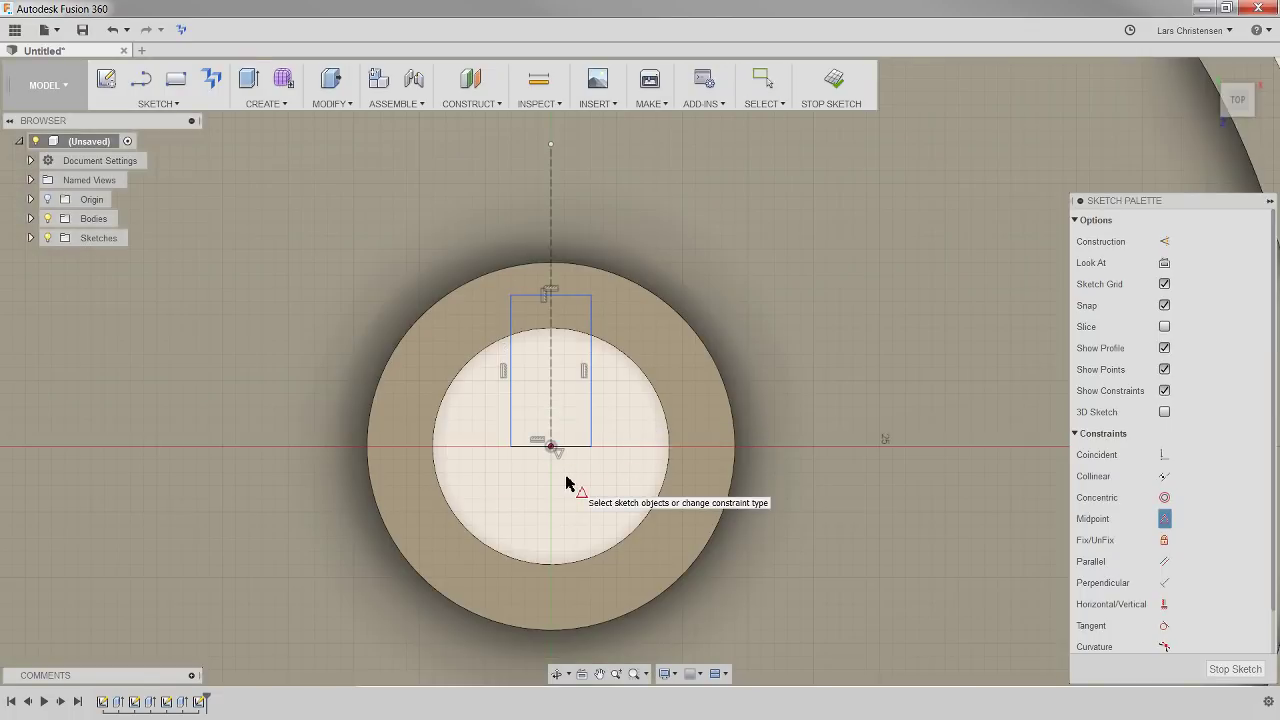
pyautogui.press('l')
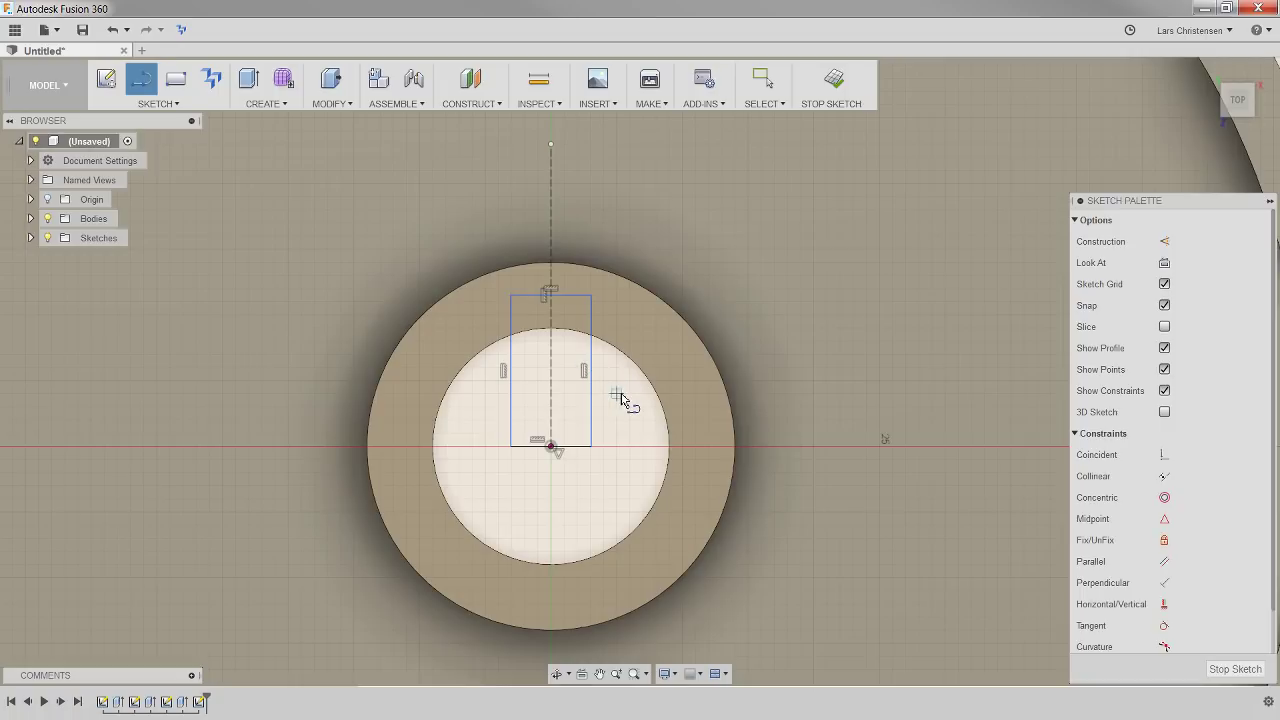
pyautogui.press('Escape')
# Dimension the rectangle to a height of 11 mm and a width of 6 mm.
pyautogui.press('d')
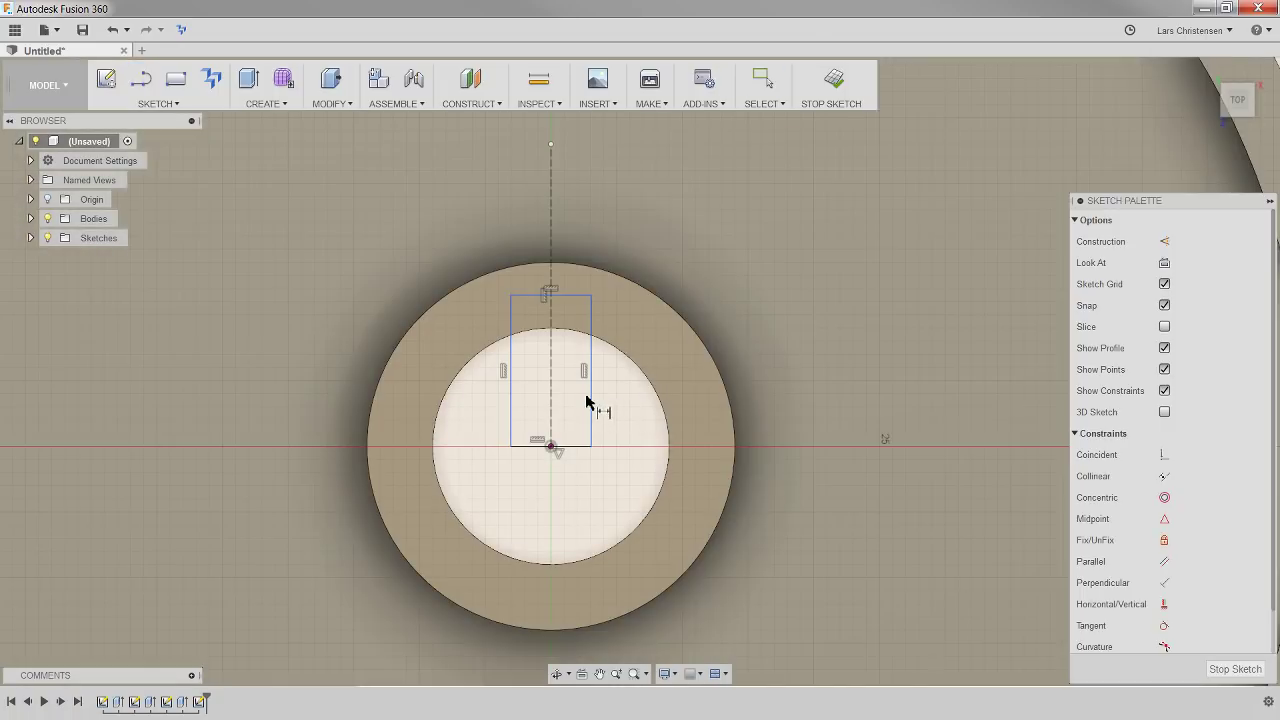
pyautogui.click(591, 403)
pyautogui.click(643, 360)
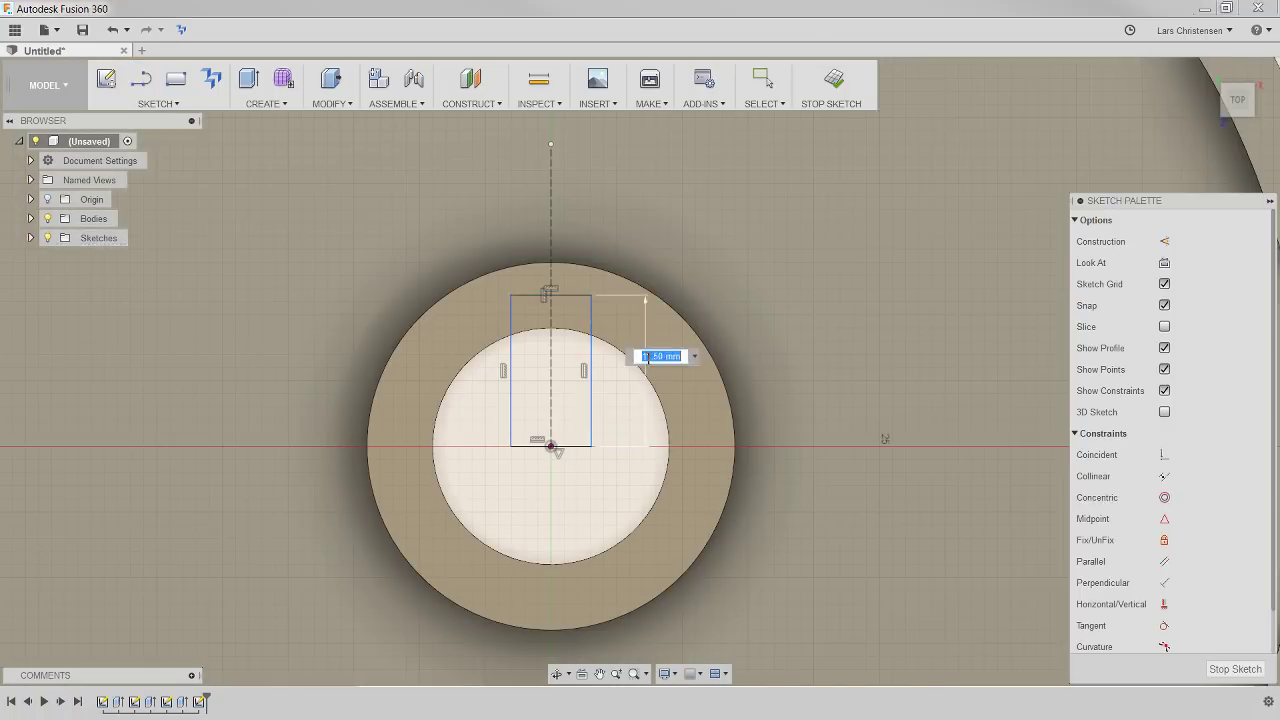
pyautogui.write('11')
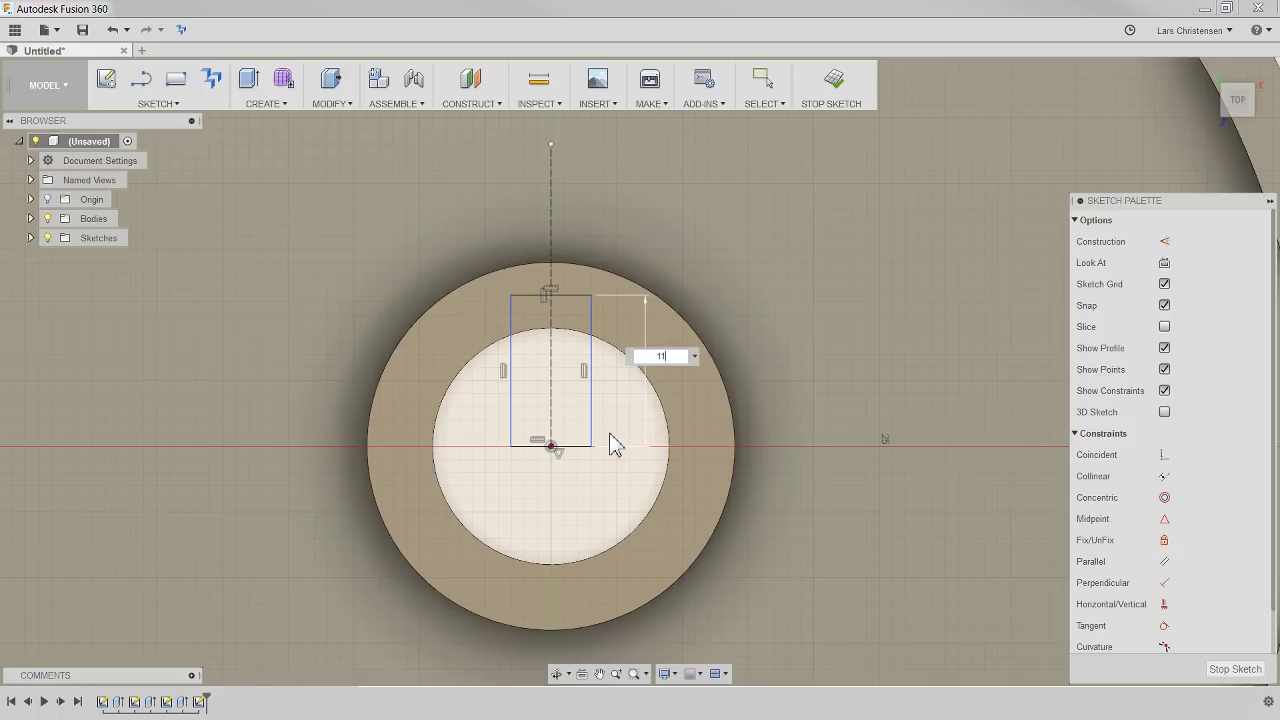
pyautogui.press('Return')
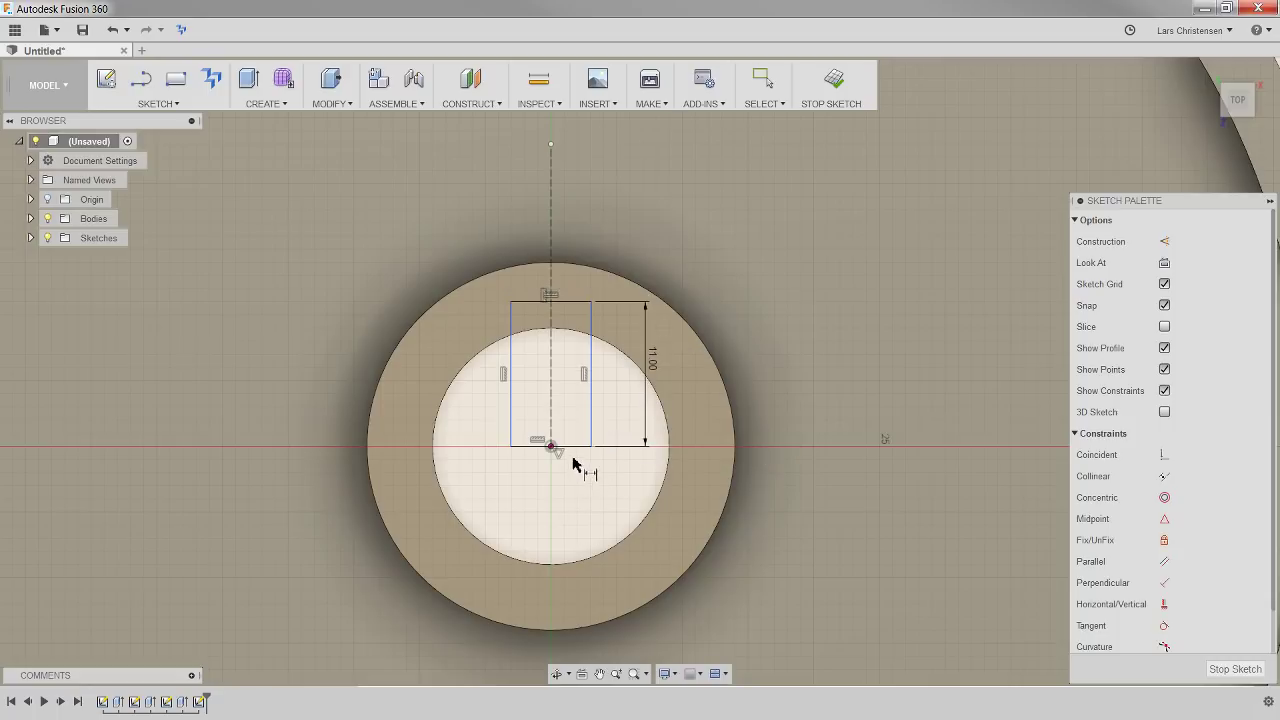
pyautogui.click(571, 446)
pyautogui.click(560, 488)
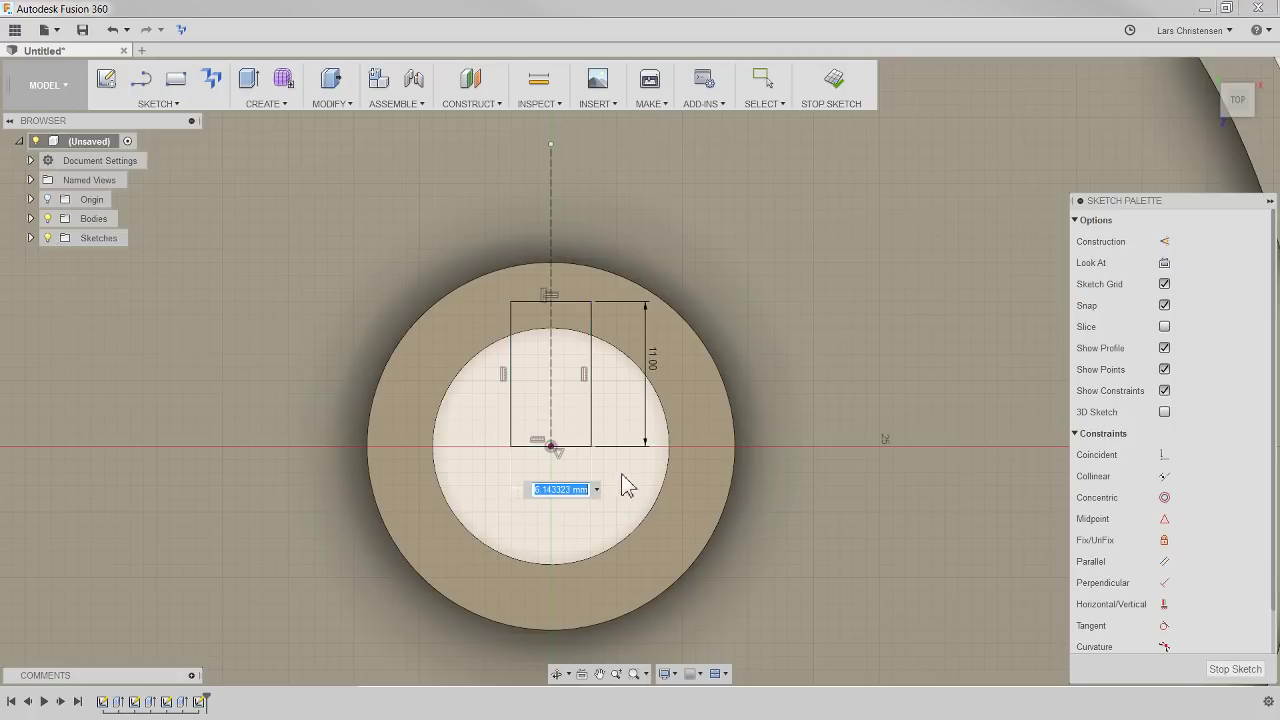
pyautogui.write('6')
pyautogui.press('Return')
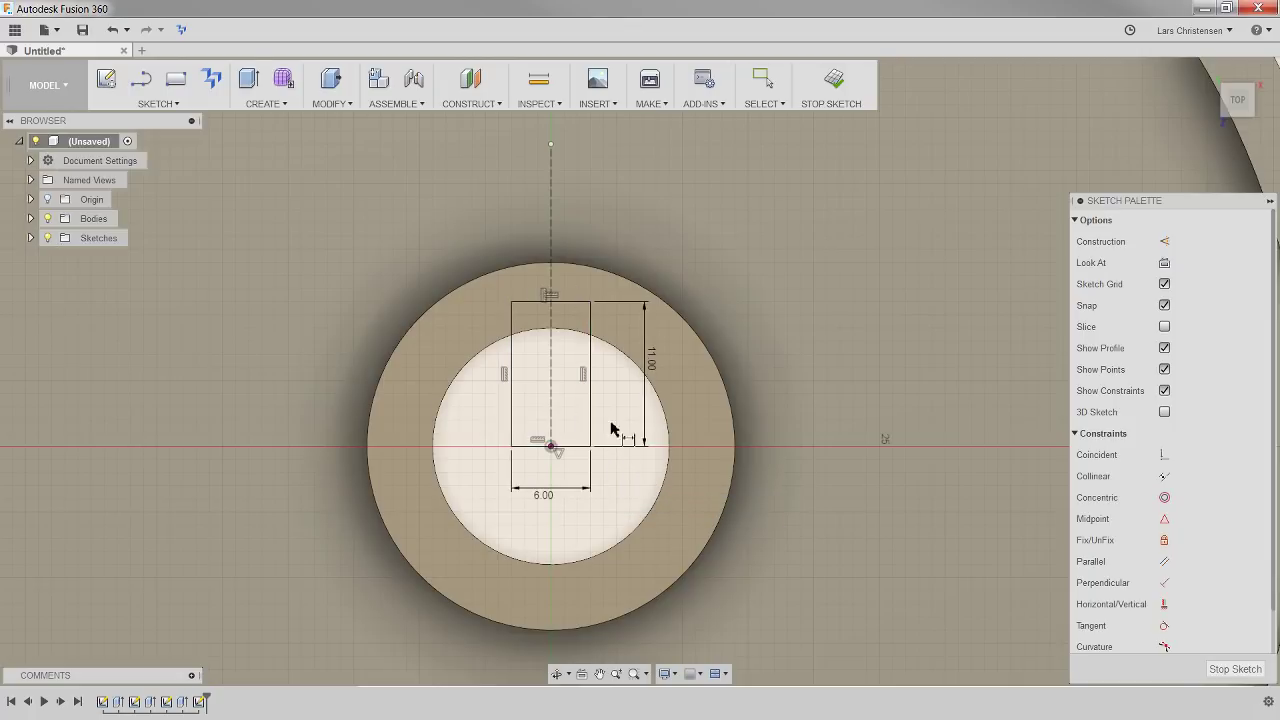
# Extrude the small keyway profile in the hub wall as a cut with the extent set to All.
pyautogui.press('q')
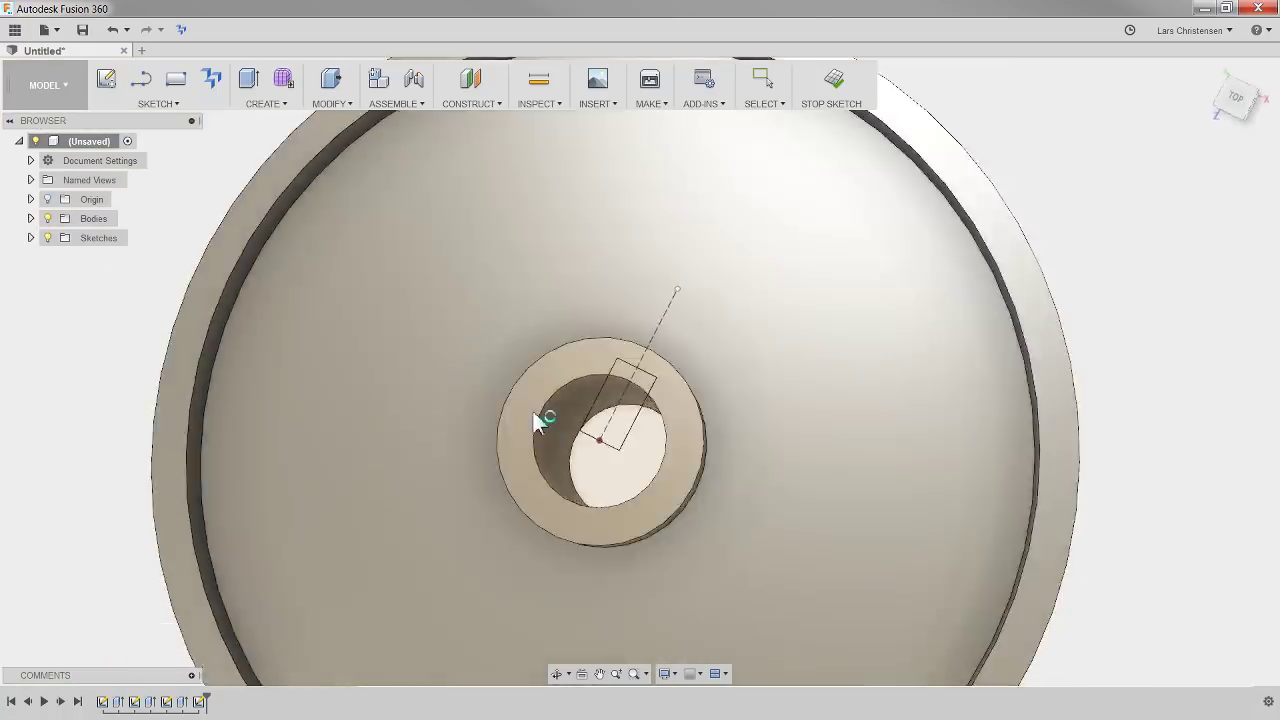
pyautogui.scroll(3, 612, 370)
pyautogui.click(582, 400)
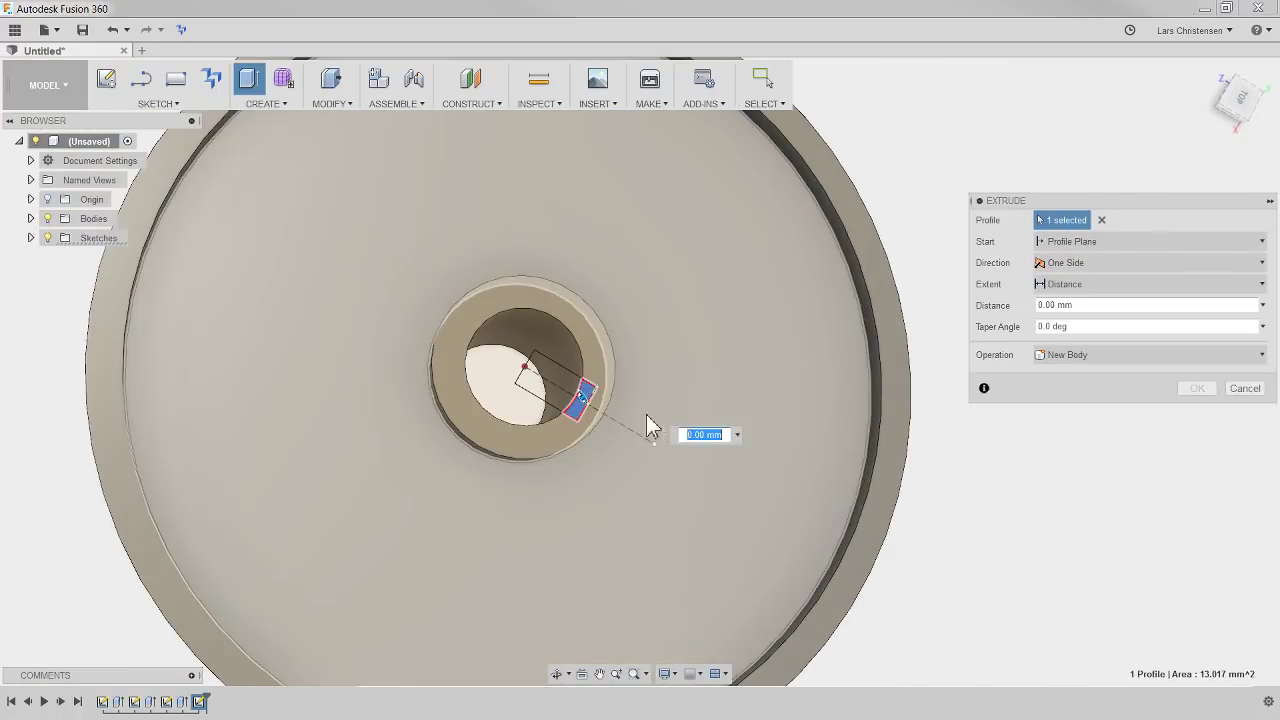
pyautogui.write('-46')
pyautogui.press('Return')
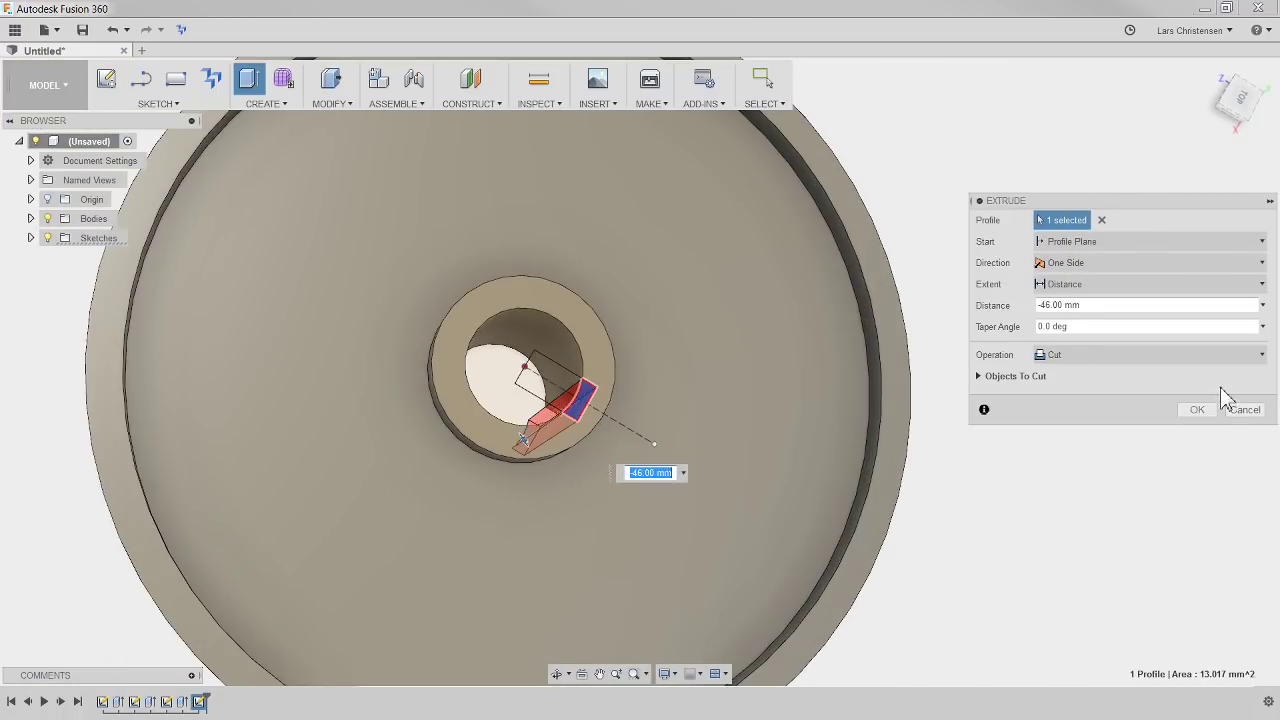
pyautogui.click(1108, 286)
pyautogui.click(1114, 323)
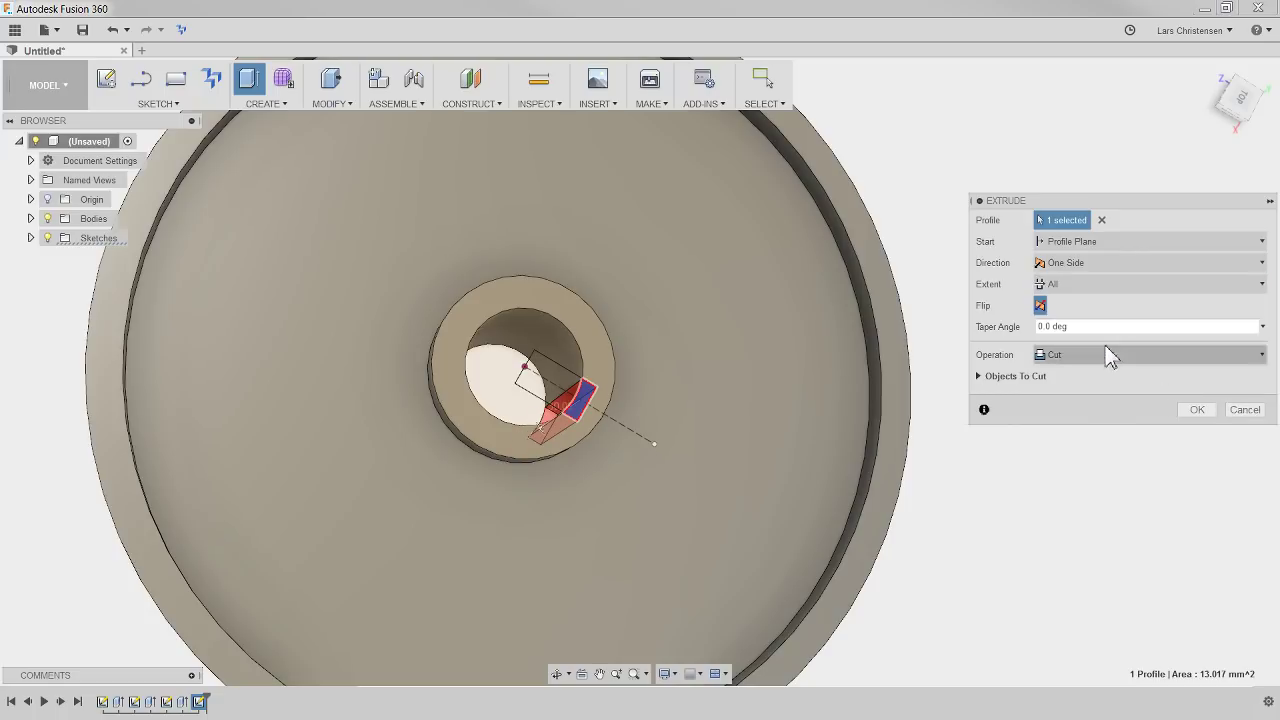
pyautogui.click(1199, 411)
pyautogui.keyDown('shift'); pyautogui.moveTo(1120, 475); pyautogui.dragTo(921, 556, button='middle'); pyautogui.keyUp('shift')
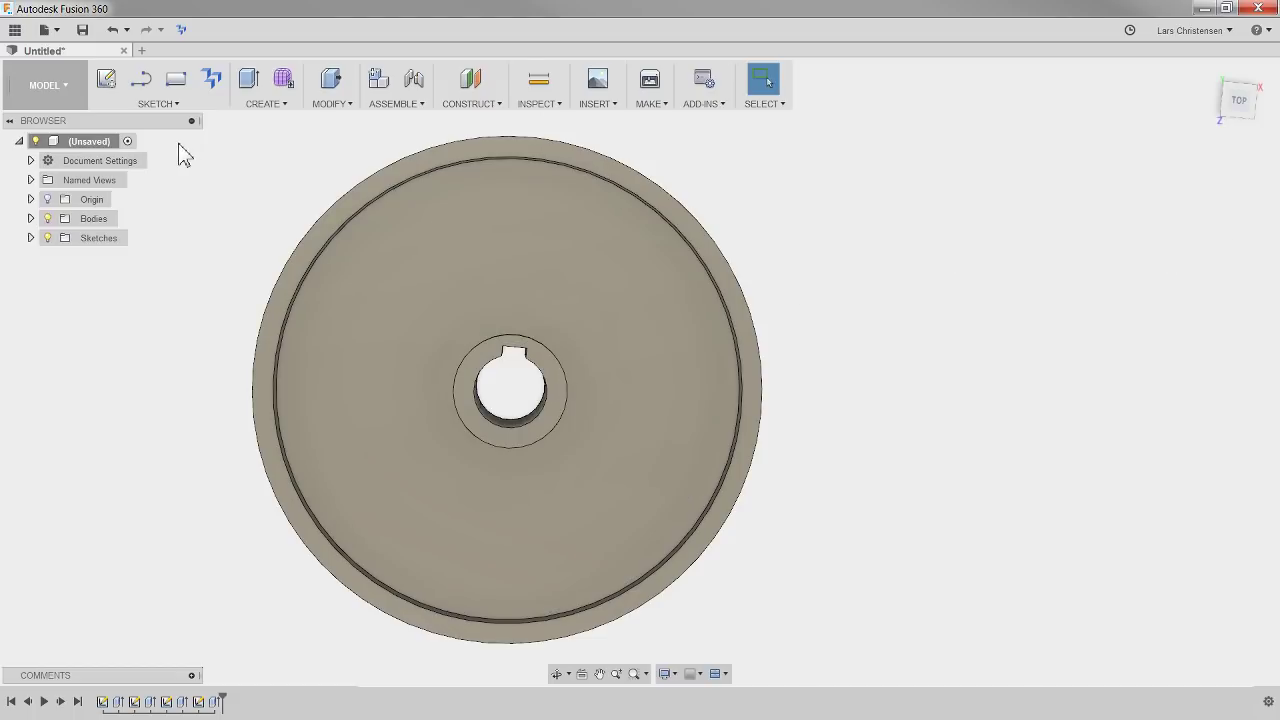
# Create a new sketch on the recessed face between the rim and the hub.
pyautogui.rightClick(502, 268)
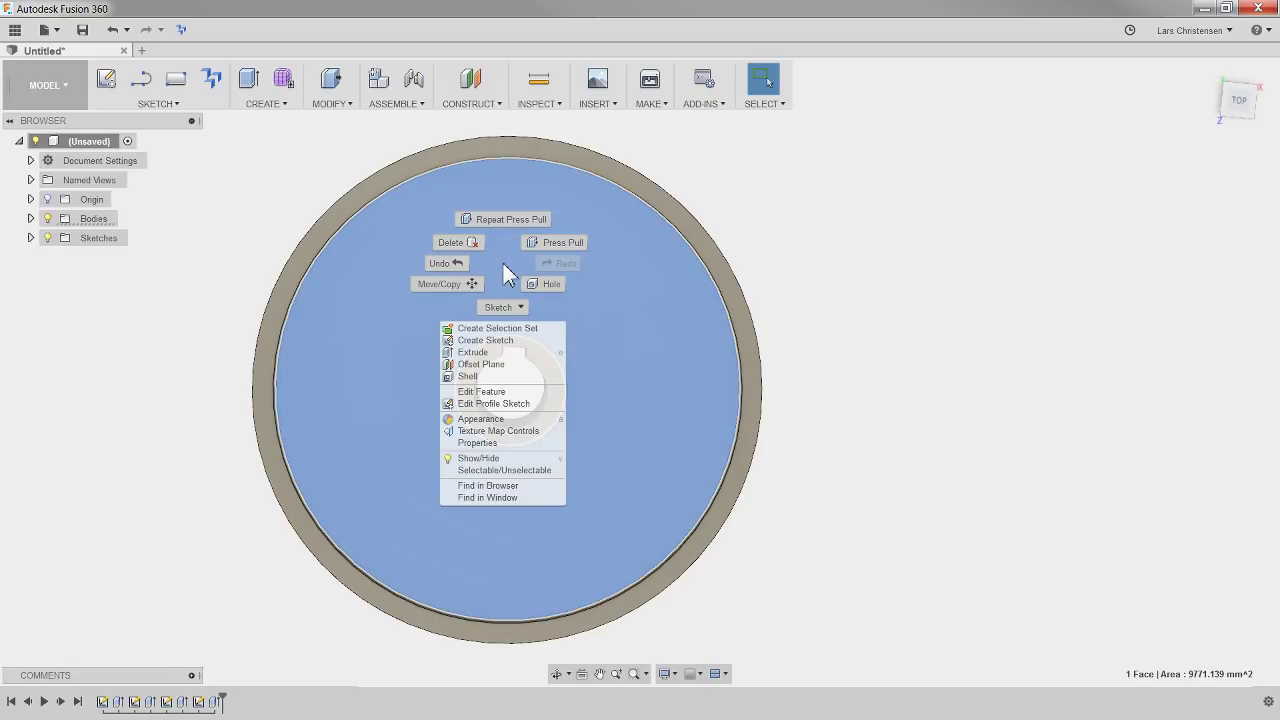
pyautogui.press('Escape')
pyautogui.click(494, 336)
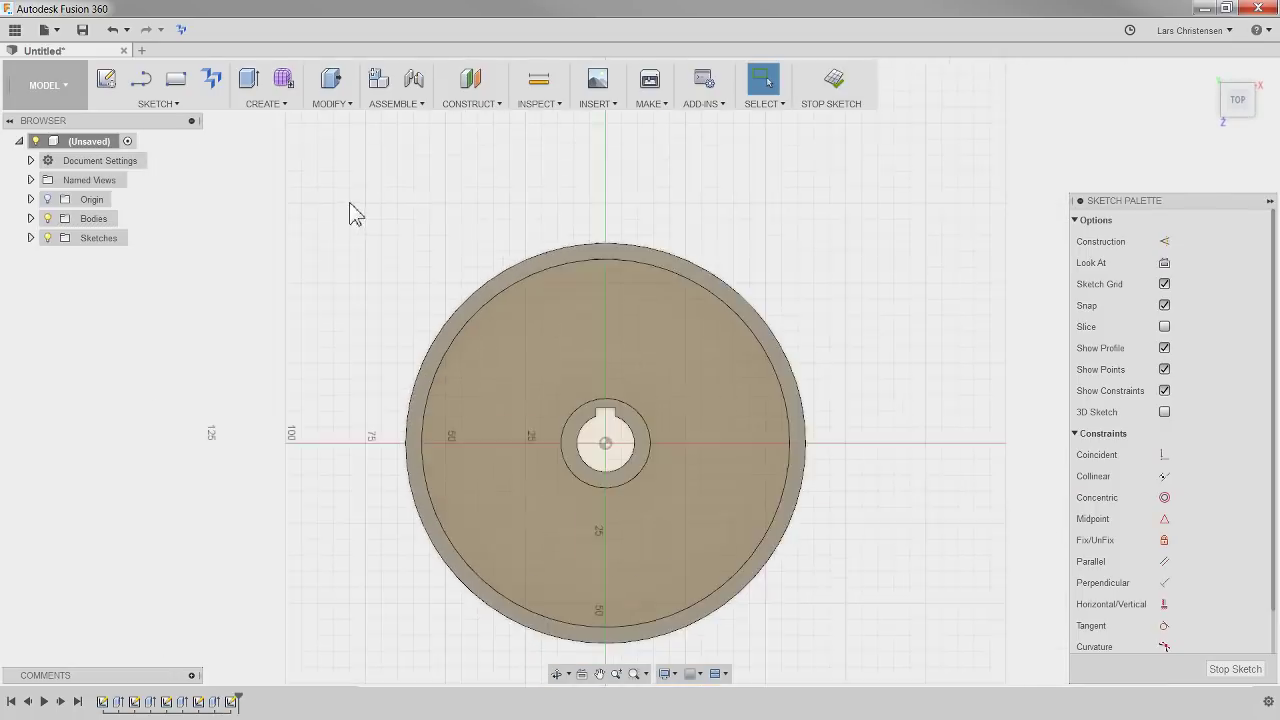
# Sketch a vertical line from the hole's centre up past the wheel's outer edge.
pyautogui.scroll(3, 555, 383)
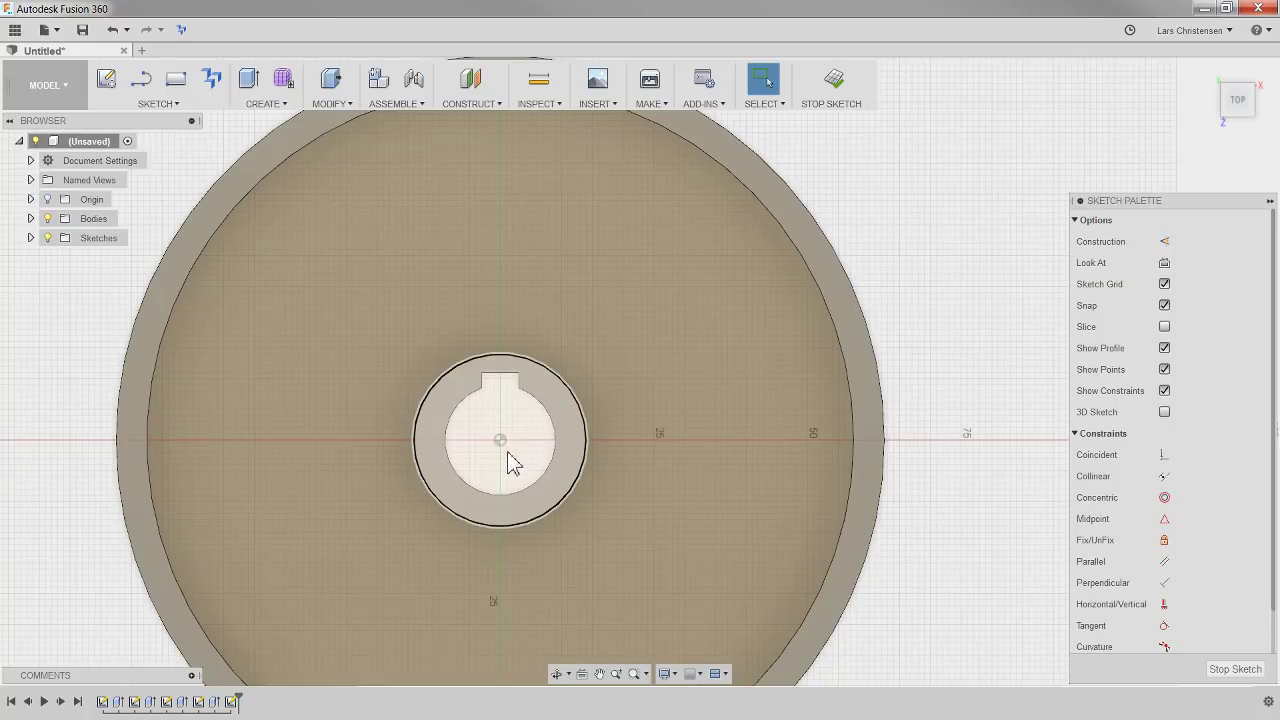
pyautogui.scroll(-2, 512, 458)
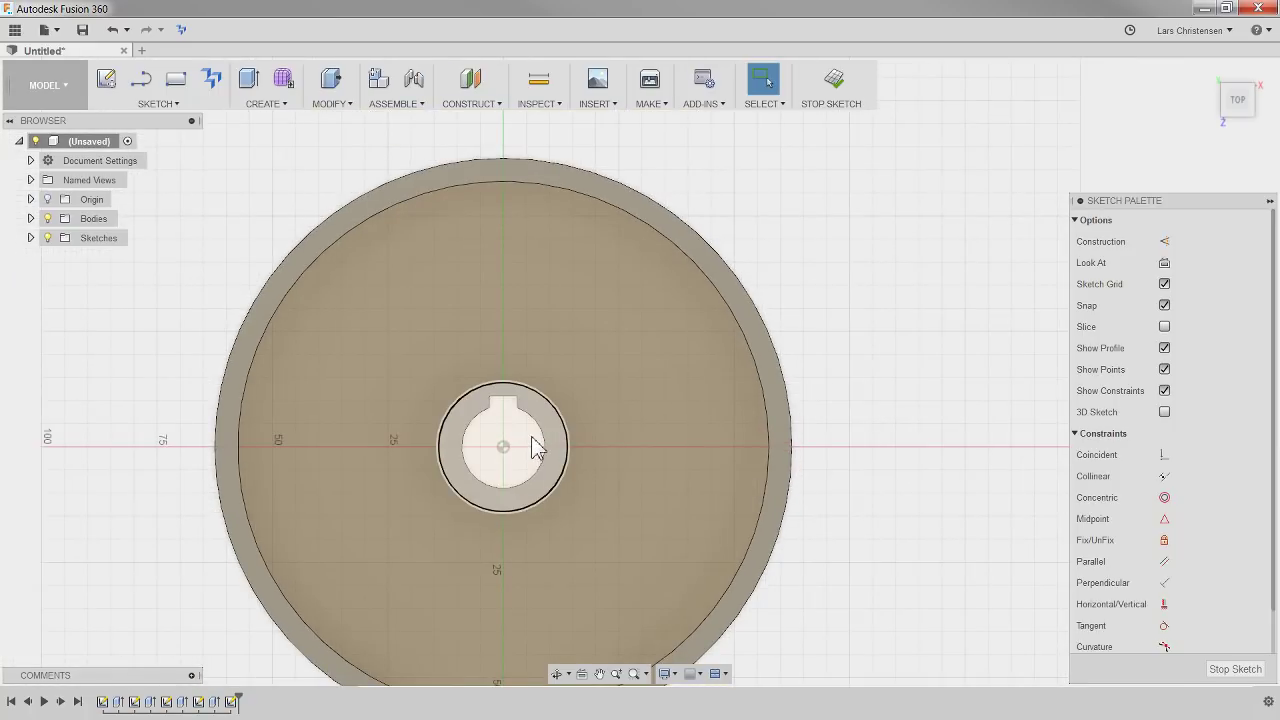
pyautogui.press('l')
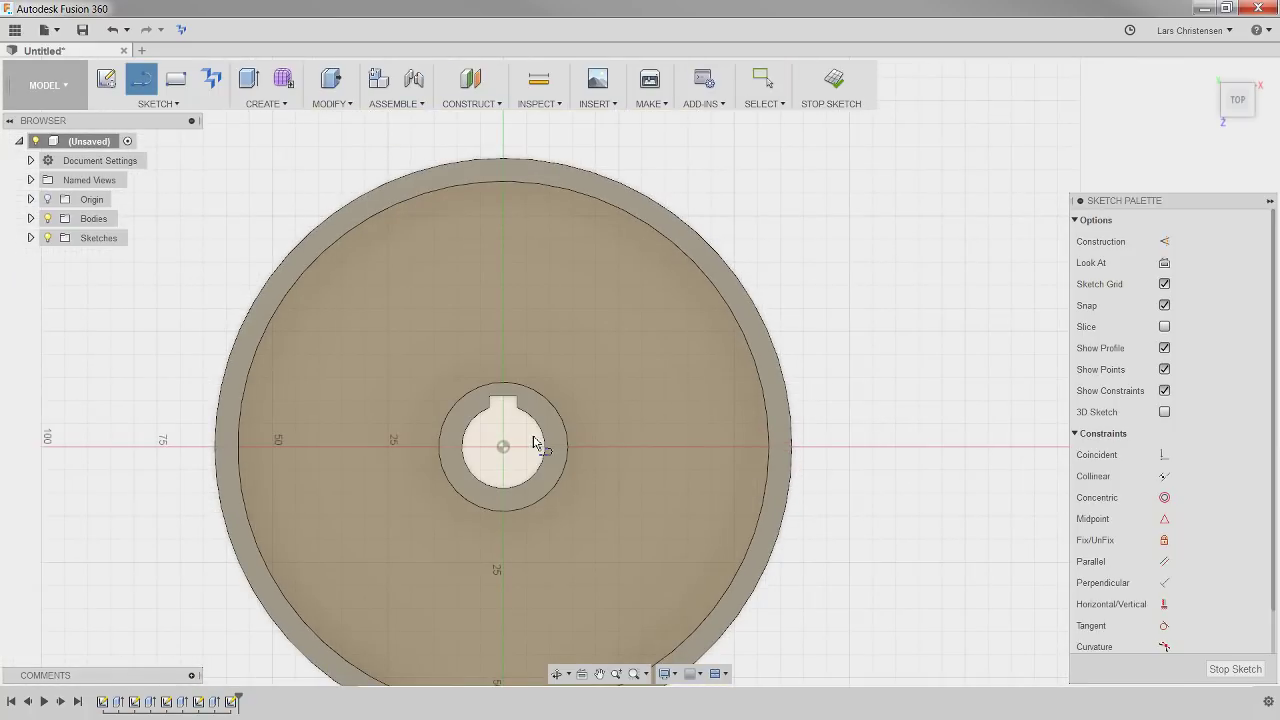
pyautogui.click(503, 449)
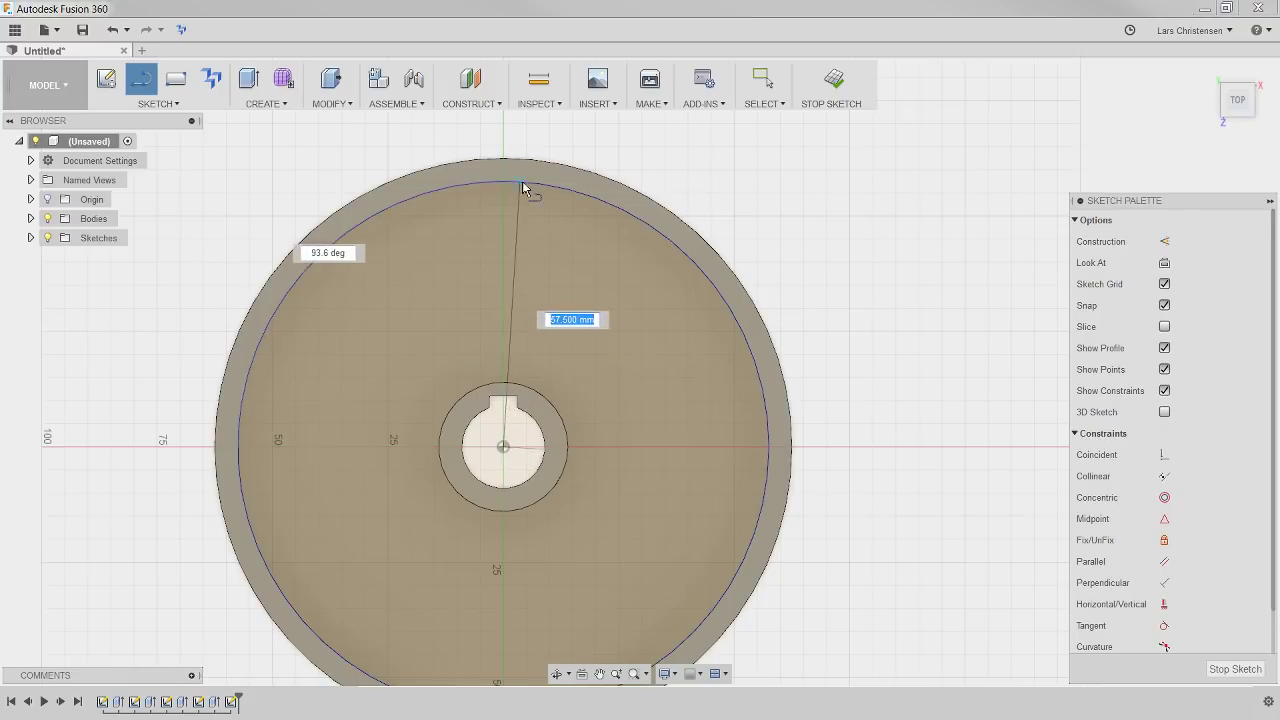
pyautogui.click(507, 128)
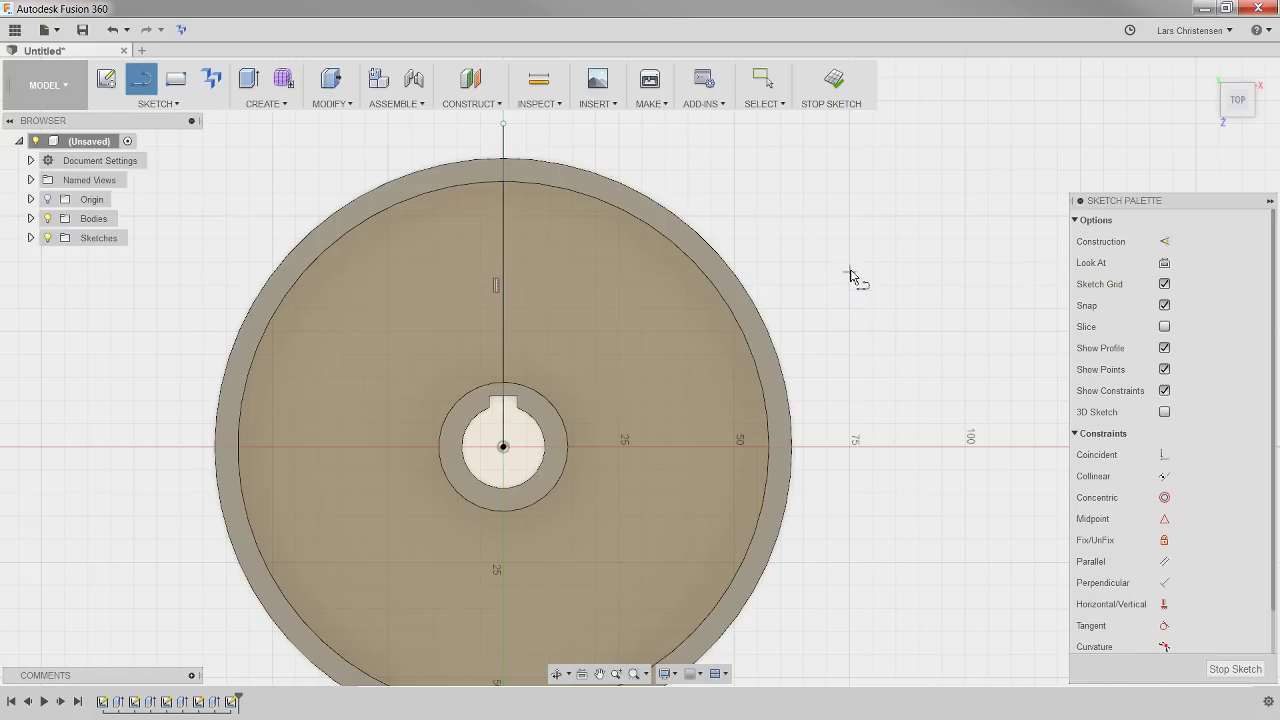
pyautogui.press('Escape')
# Sketch a slanted line from the hub's outer circle to the rim's inner circle, tilted about 20° clockwise from the vertical line.
pyautogui.scroll(1, 405, 230)
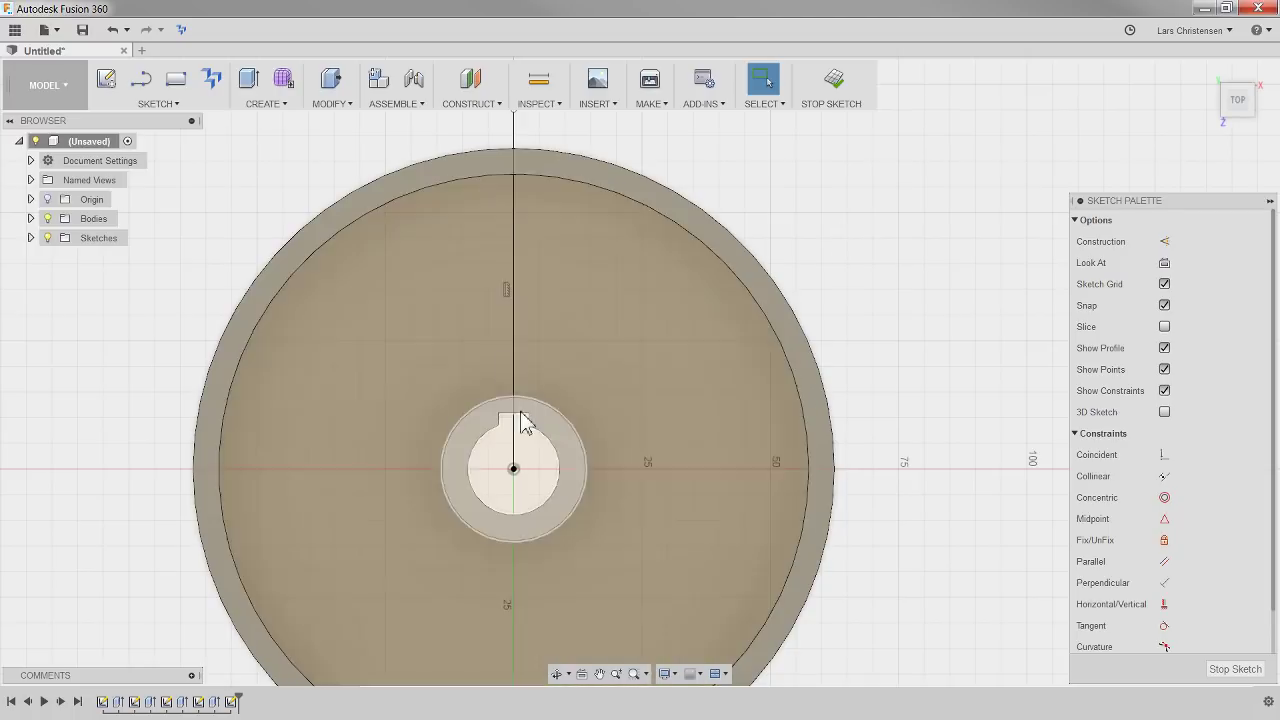
pyautogui.press('l')
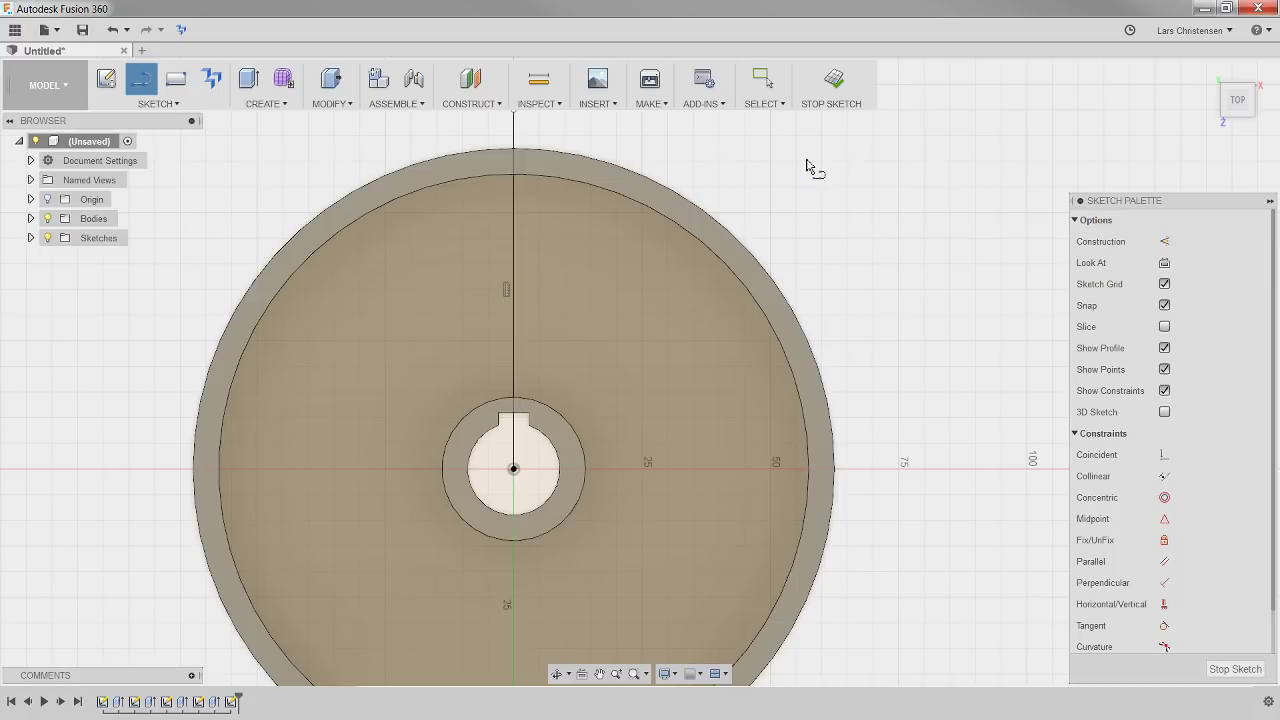
pyautogui.click(546, 405)
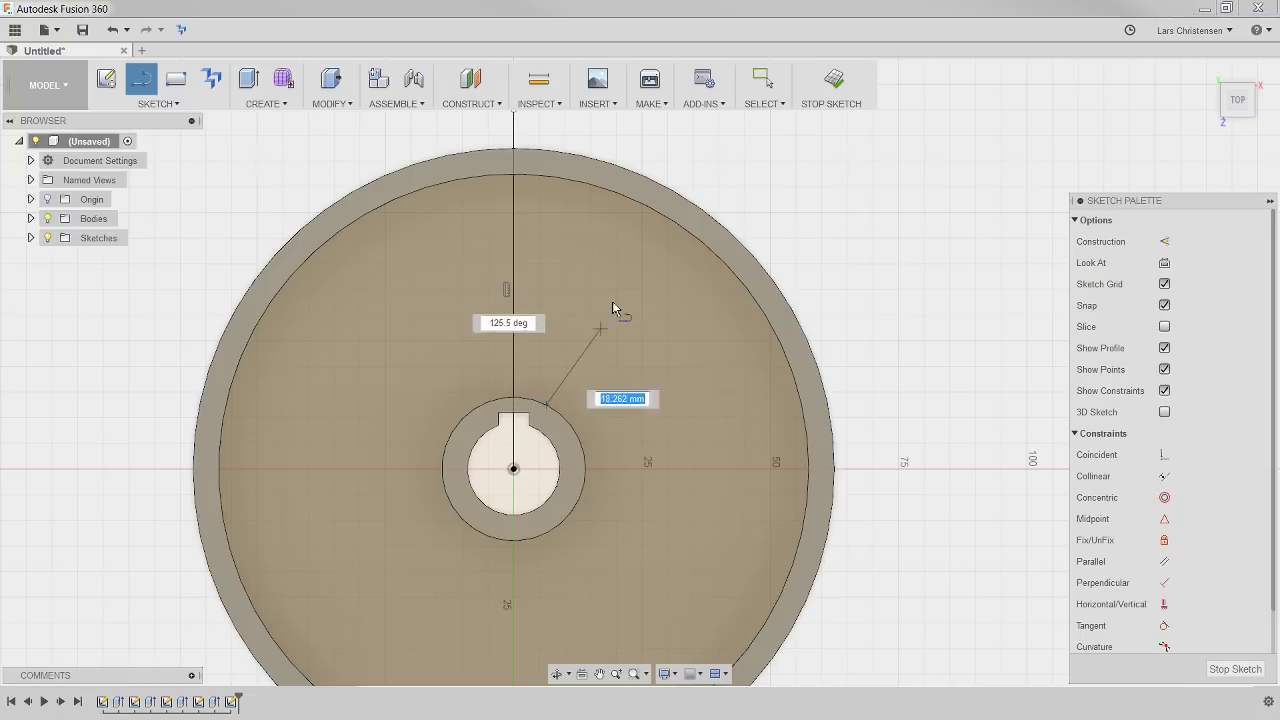
pyautogui.doubleClick(621, 199)
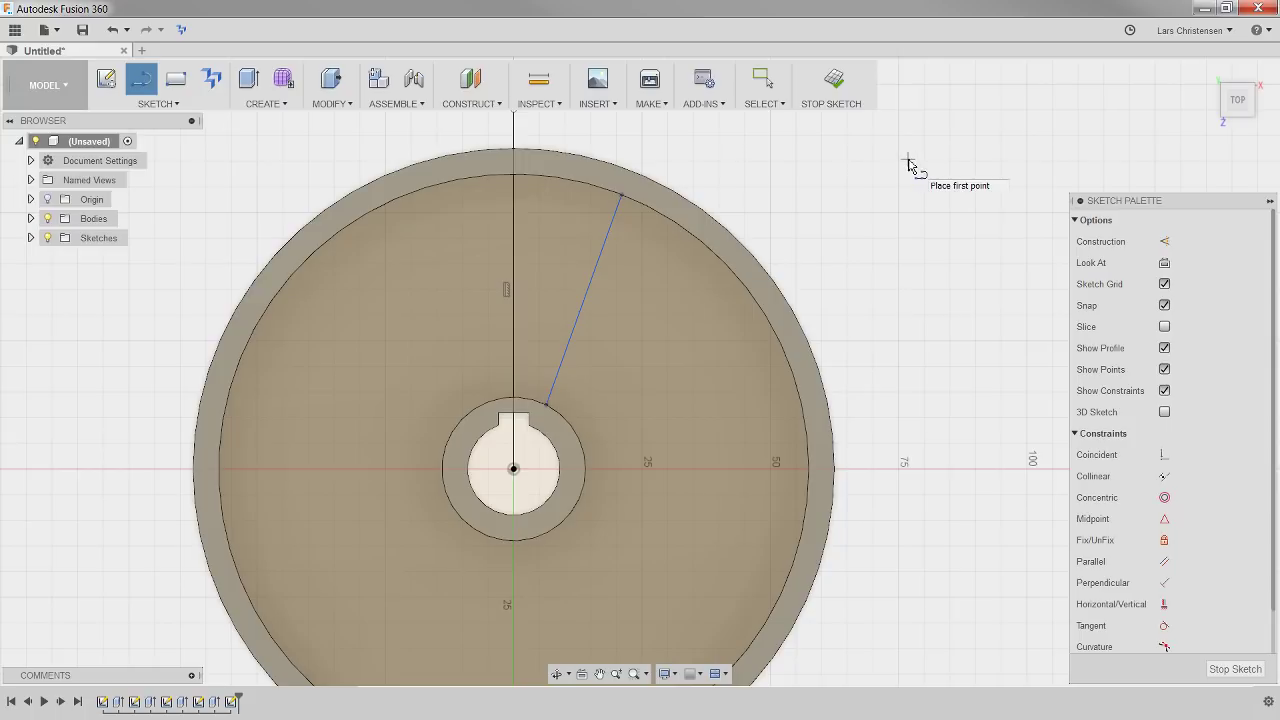
pyautogui.press('d')
pyautogui.click(584, 315)
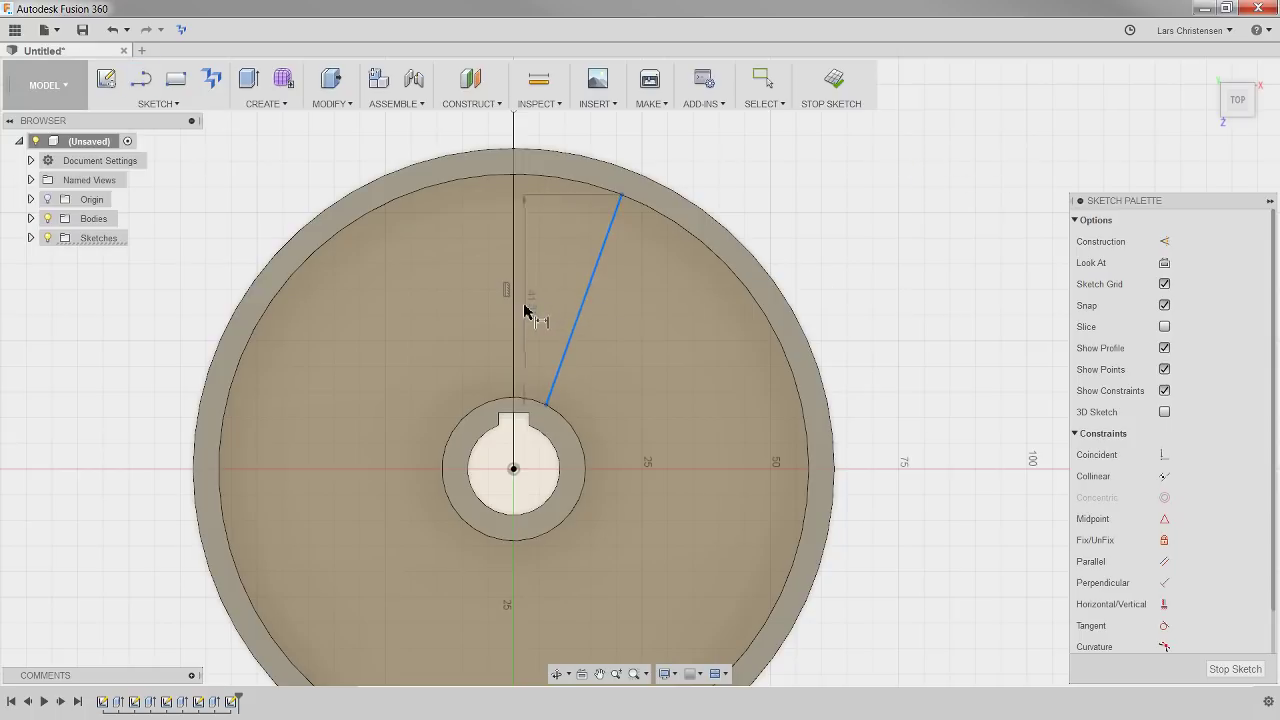
pyautogui.click(512, 323)
pyautogui.press('Escape')
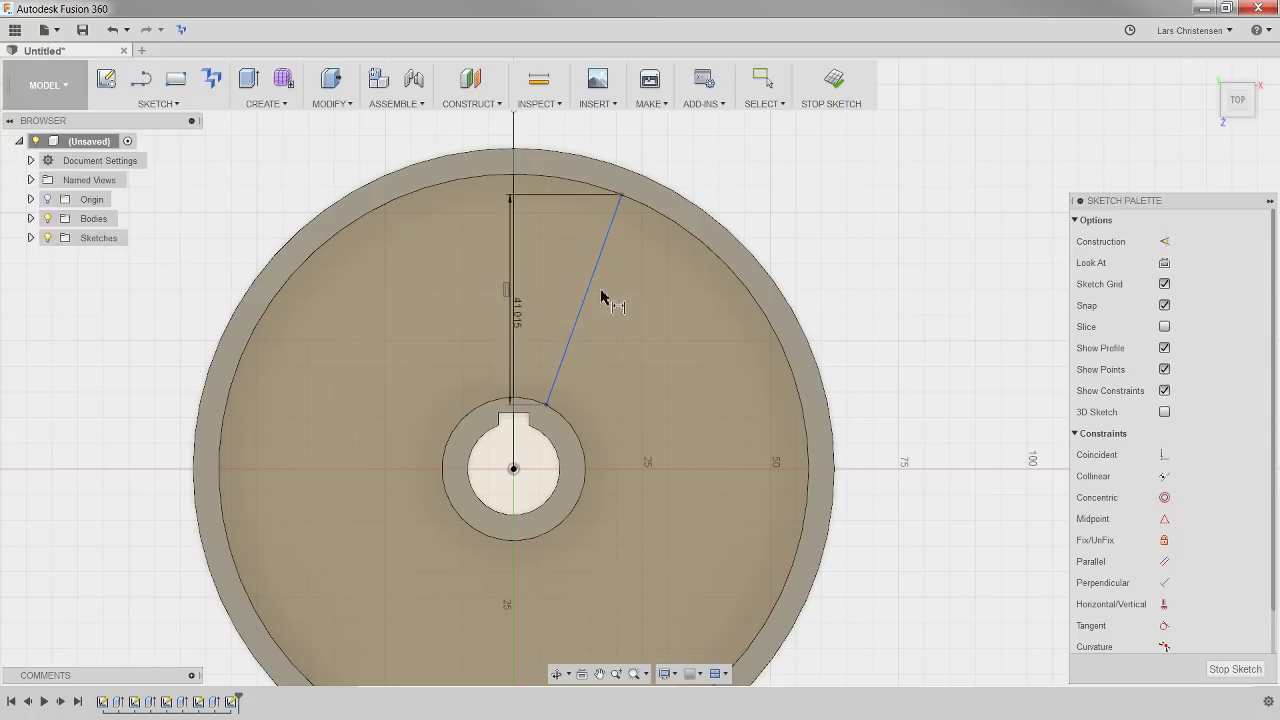
pyautogui.press('Escape')
pyautogui.press('Delete')
# Dimension the angle between the slanted line and the vertical line to 15°.
pyautogui.press('d')
pyautogui.click(589, 291)
pyautogui.click(514, 256)
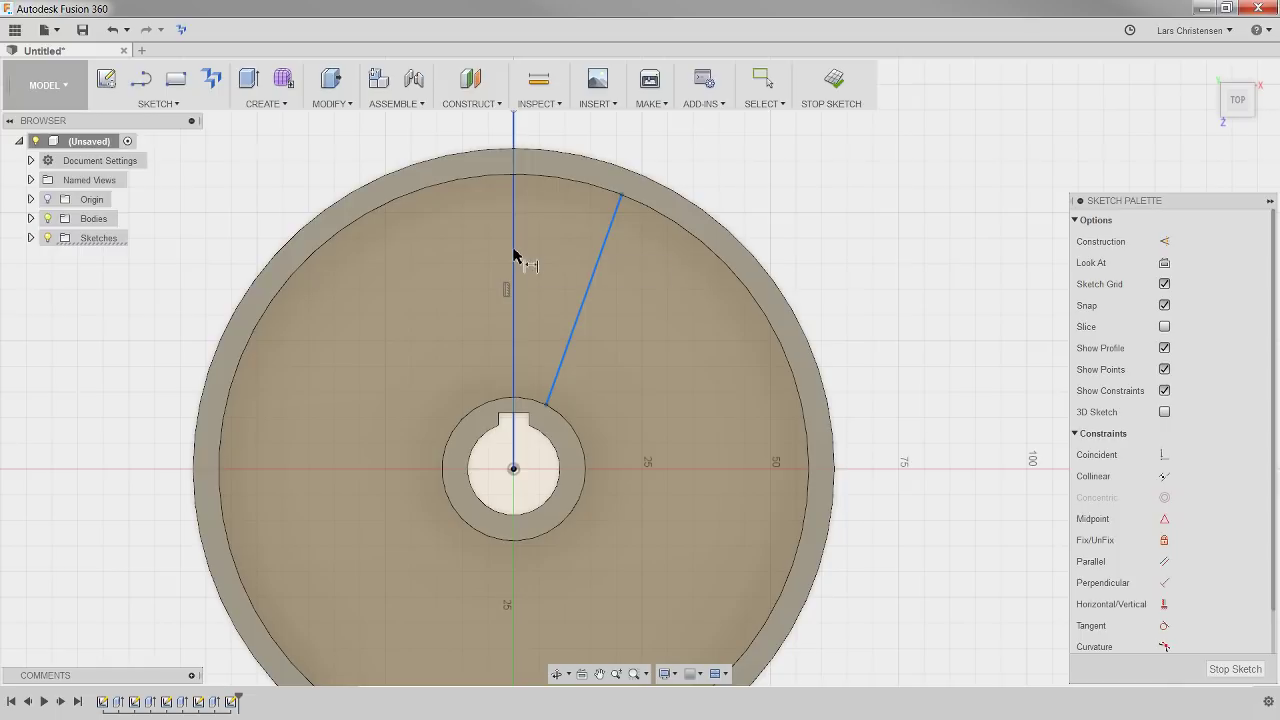
pyautogui.click(552, 287)
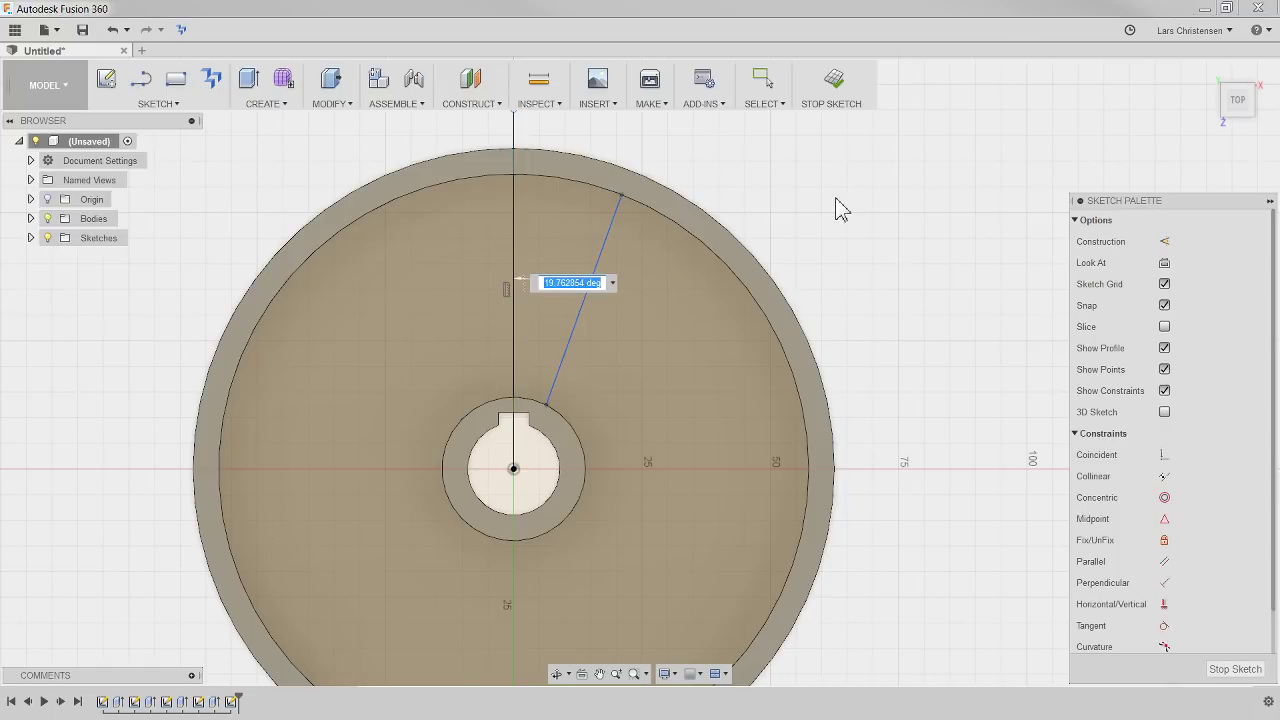
pyautogui.write('15')
pyautogui.press('Return')
pyautogui.press('Escape')
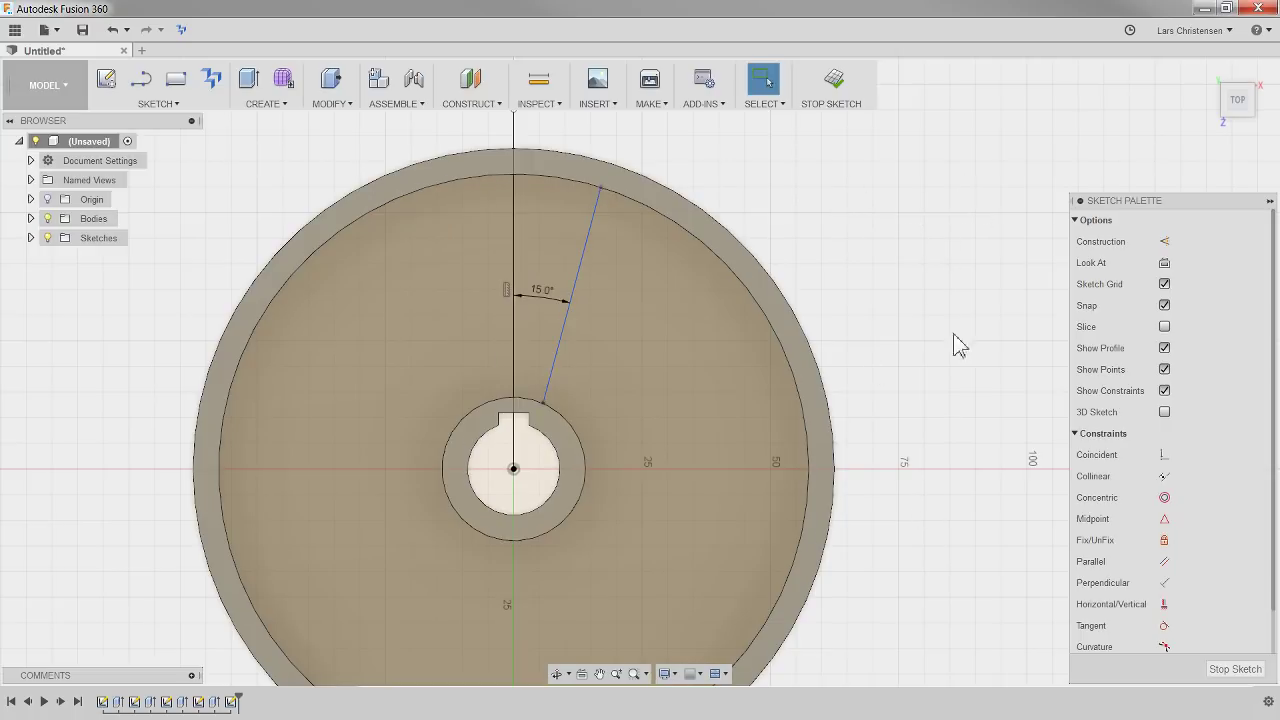
# Shift the slanted line's endpoints along the hub and rim circles to test how the line can still move.
pyautogui.click(545, 405)
pyautogui.moveTo(548, 409); pyautogui.dragTo(563, 433)
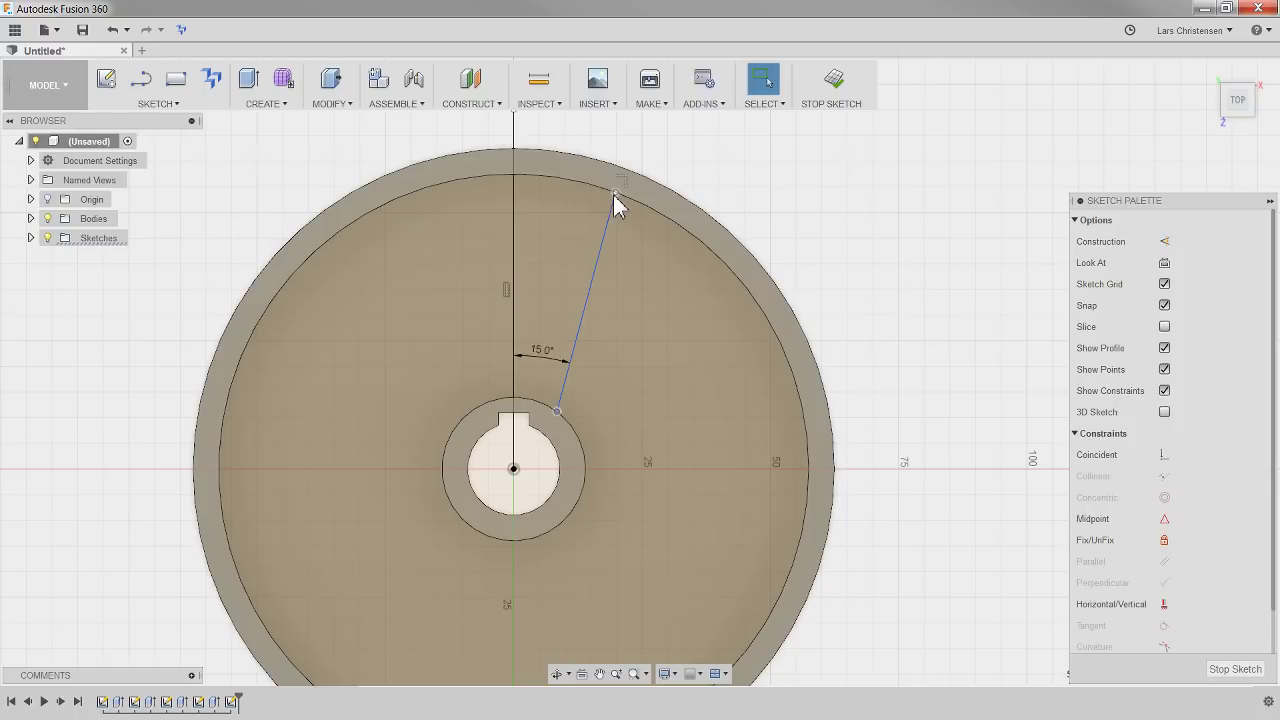
pyautogui.moveTo(614, 194); pyautogui.dragTo(658, 230)
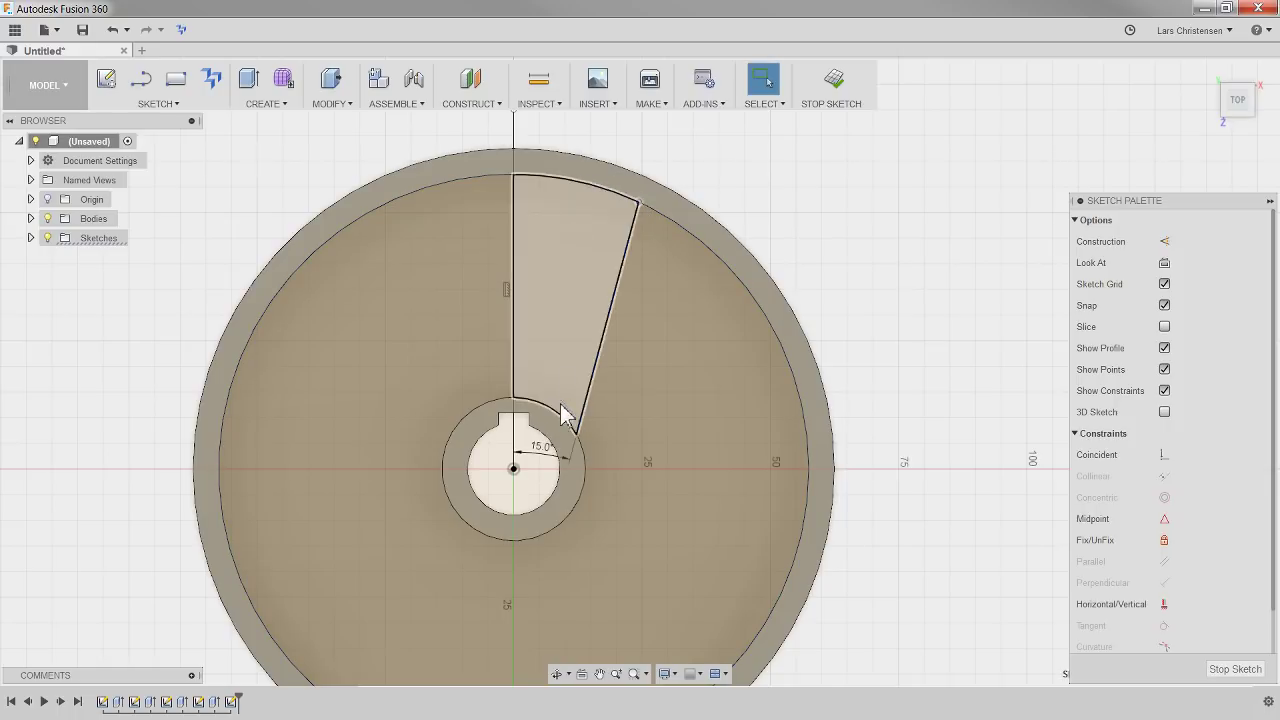
pyautogui.moveTo(577, 438); pyautogui.dragTo(586, 404)
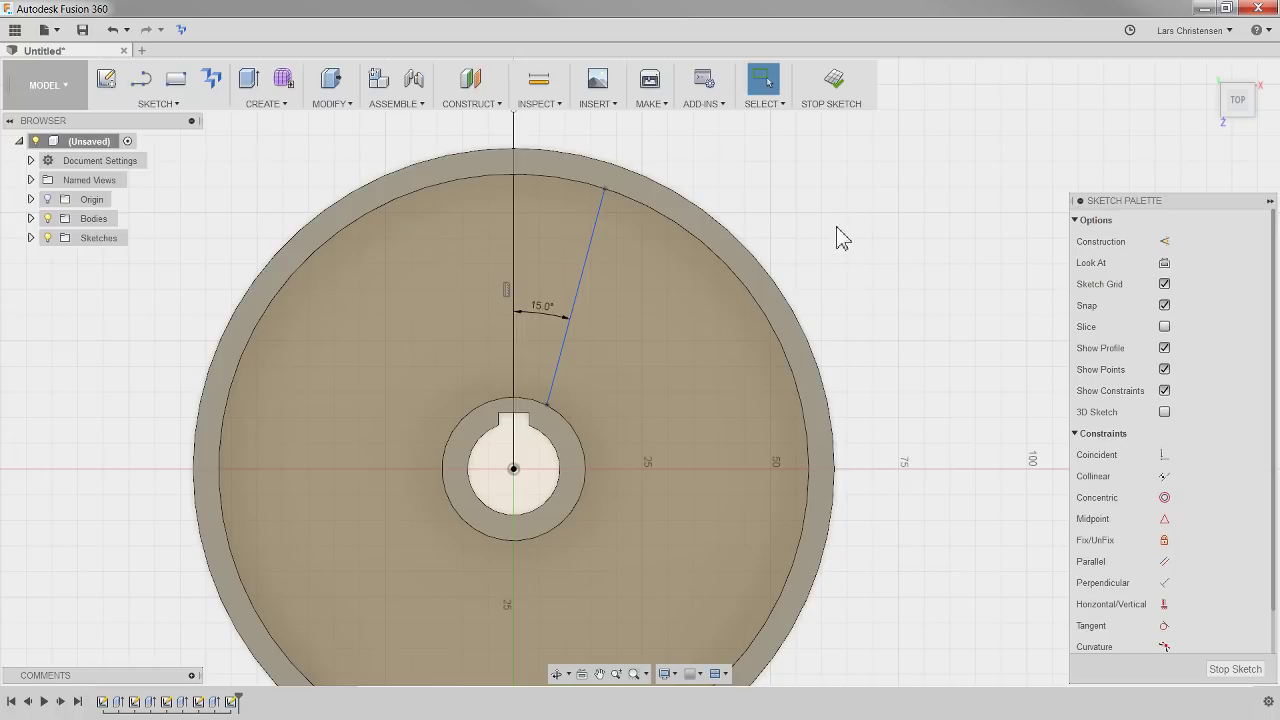
# Dimension the horizontal distance from the slanted line's lower endpoint to the vertical line to 5 mm.
pyautogui.press('d')
pyautogui.click(548, 405)
pyautogui.click(516, 386)
pyautogui.click(626, 434)
pyautogui.write('5')
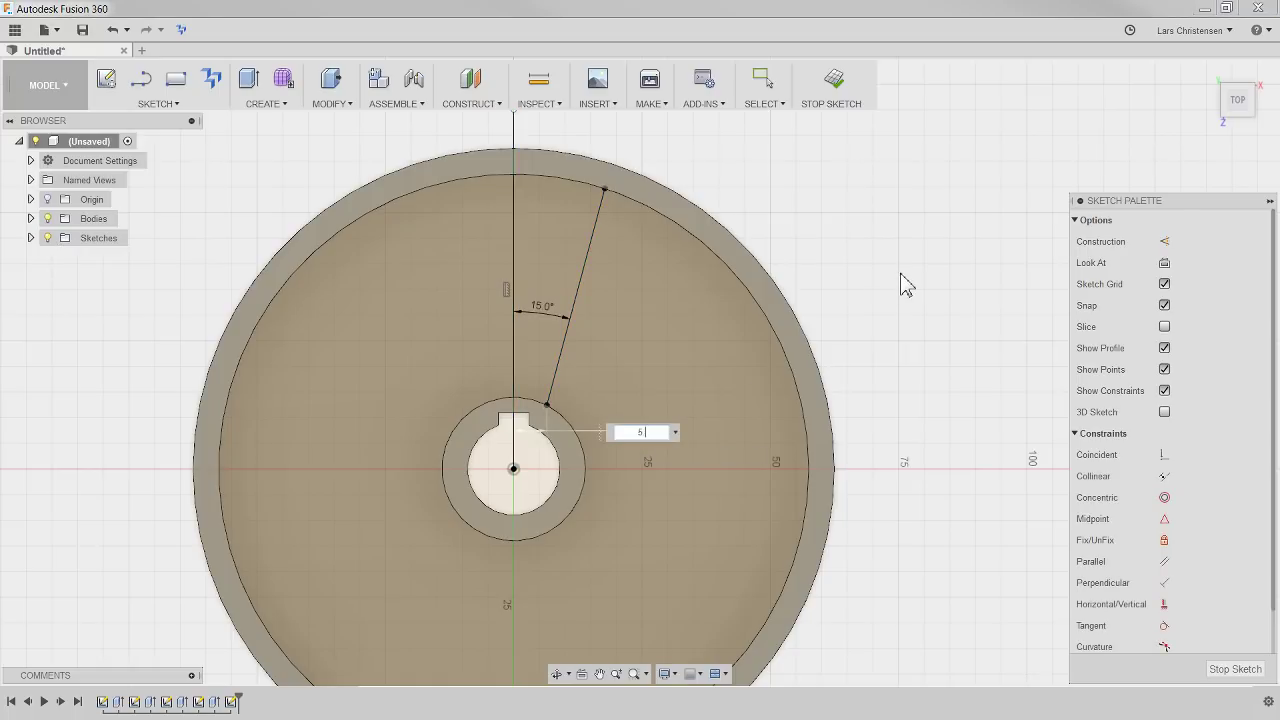
pyautogui.press('Return')
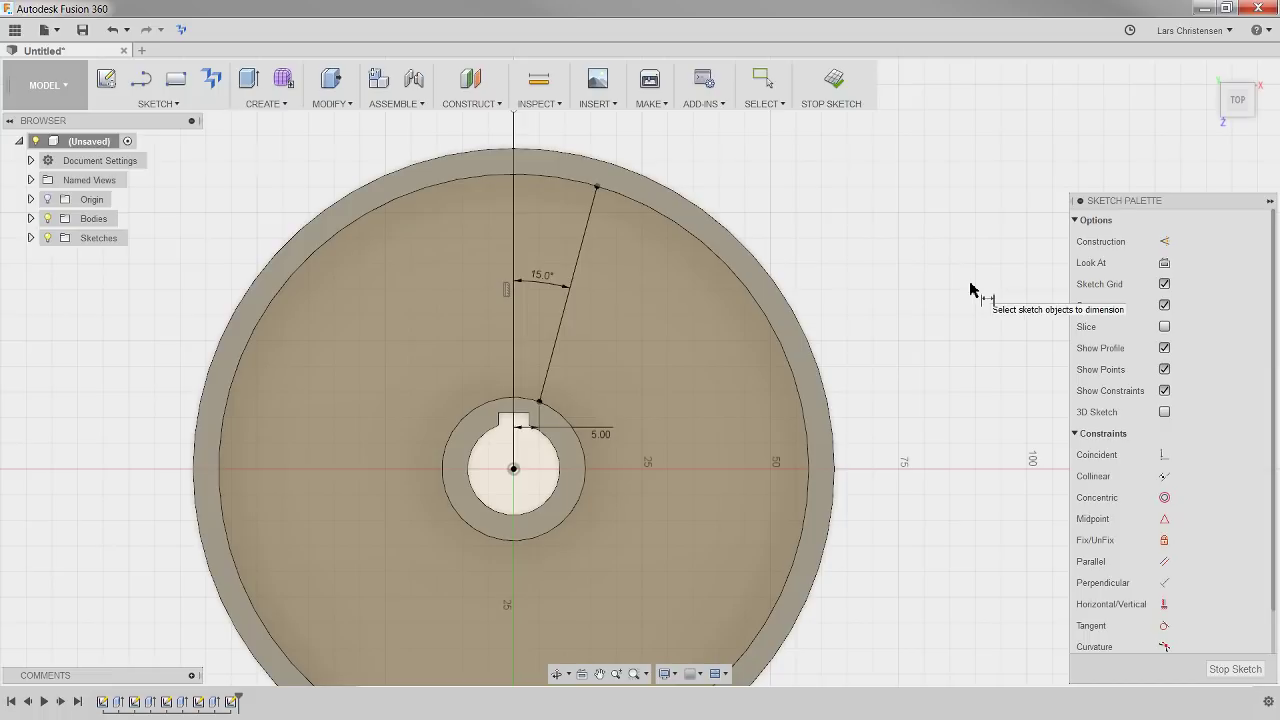
pyautogui.press('Escape')
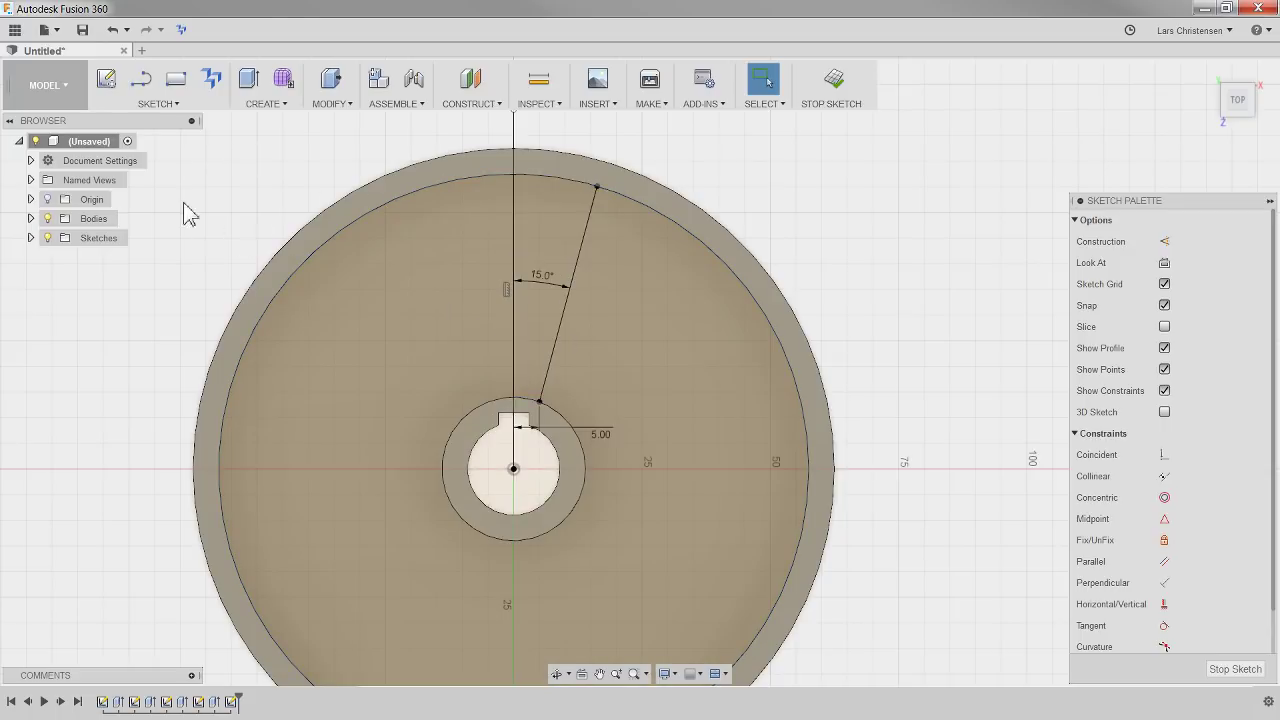
pyautogui.click(157, 104)
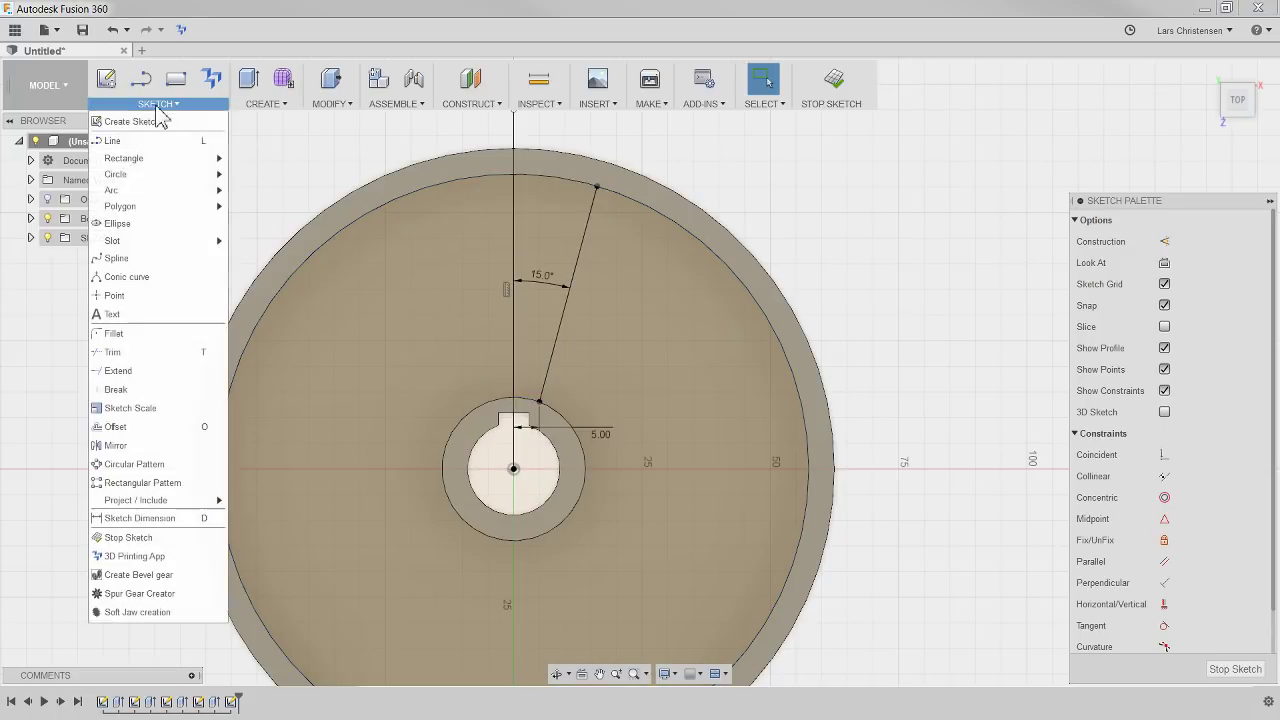
pyautogui.click(115, 446)
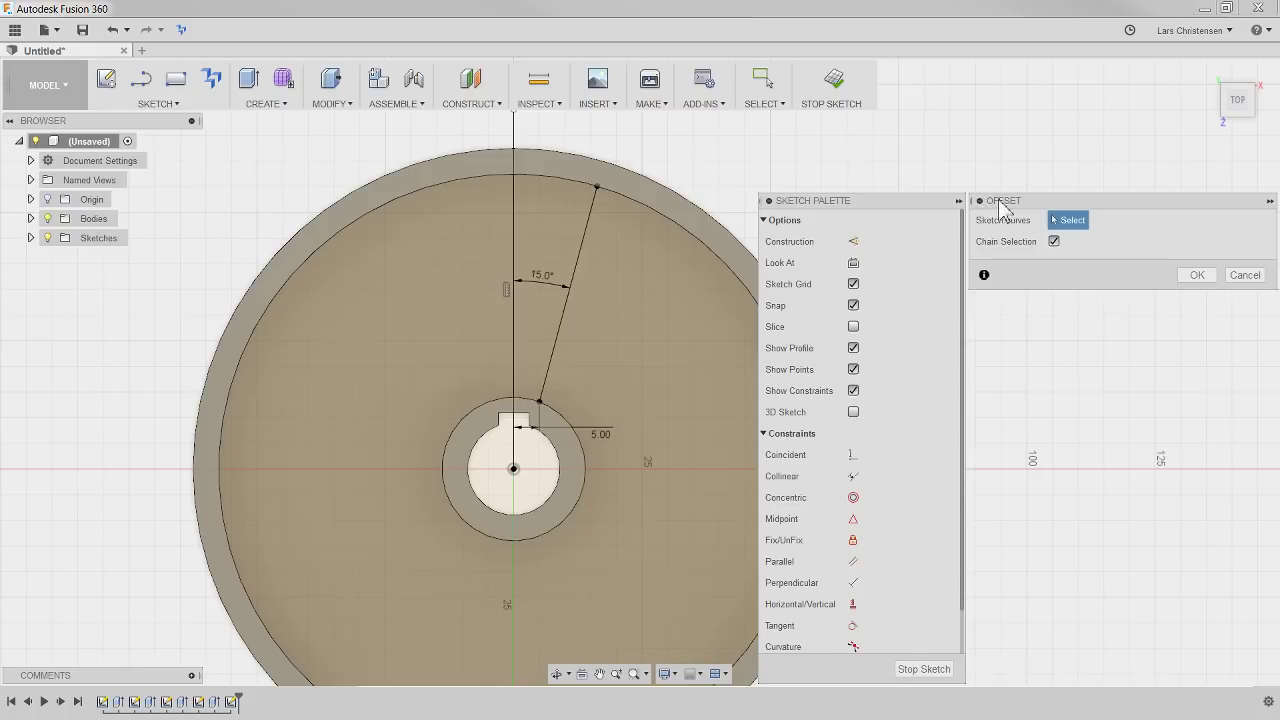
pyautogui.click(1246, 278)
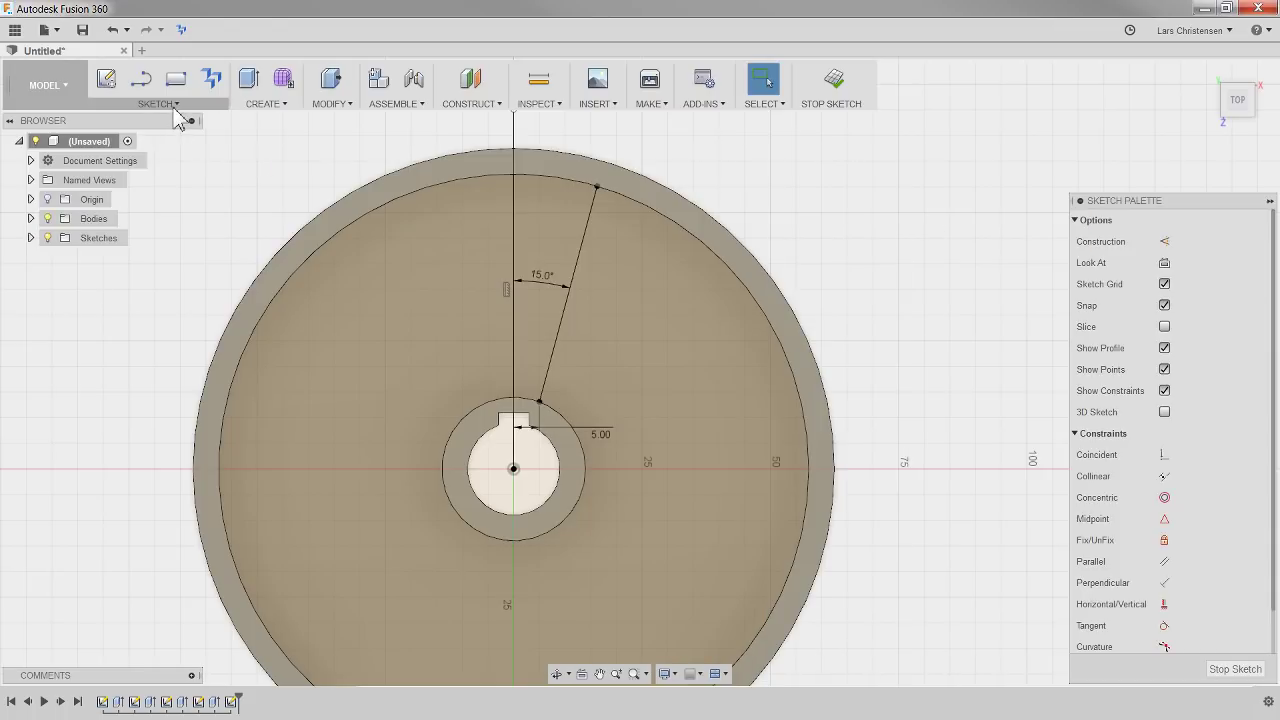
# Mirror the slanted spoke line across the vertical centre line in the sketch.
pyautogui.click(176, 106)
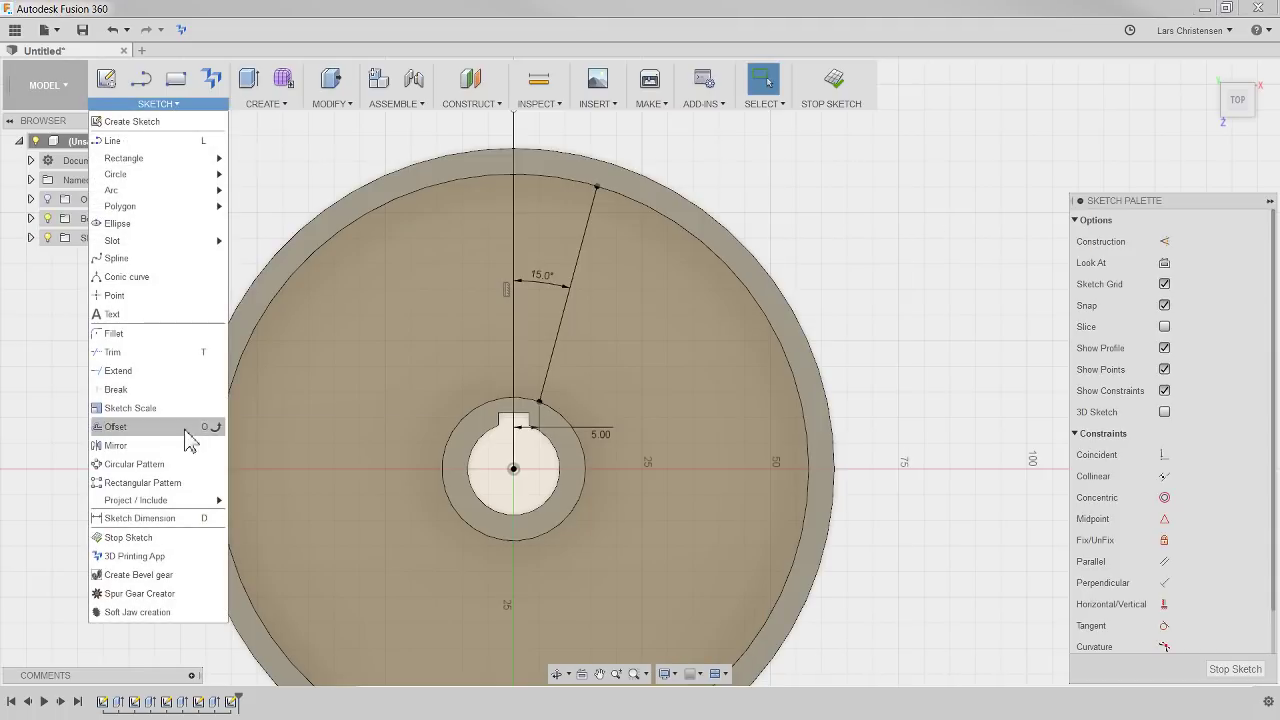
pyautogui.click(130, 445)
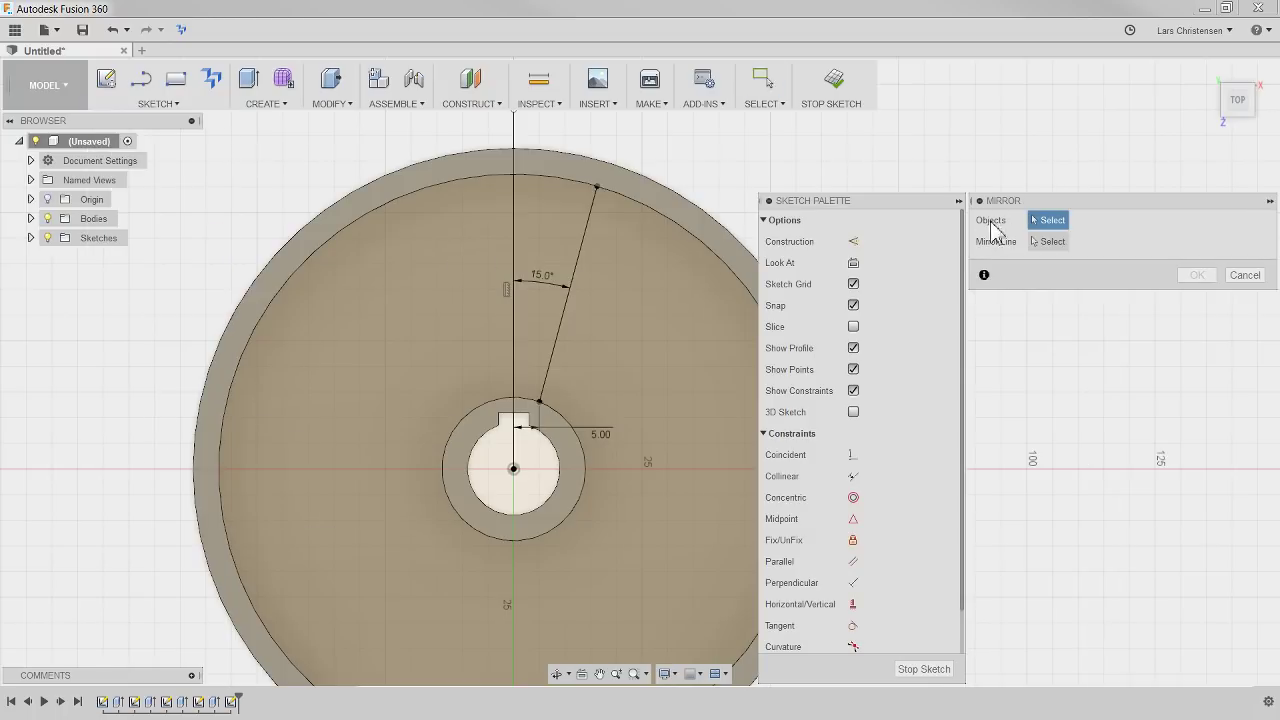
pyautogui.click(590, 248)
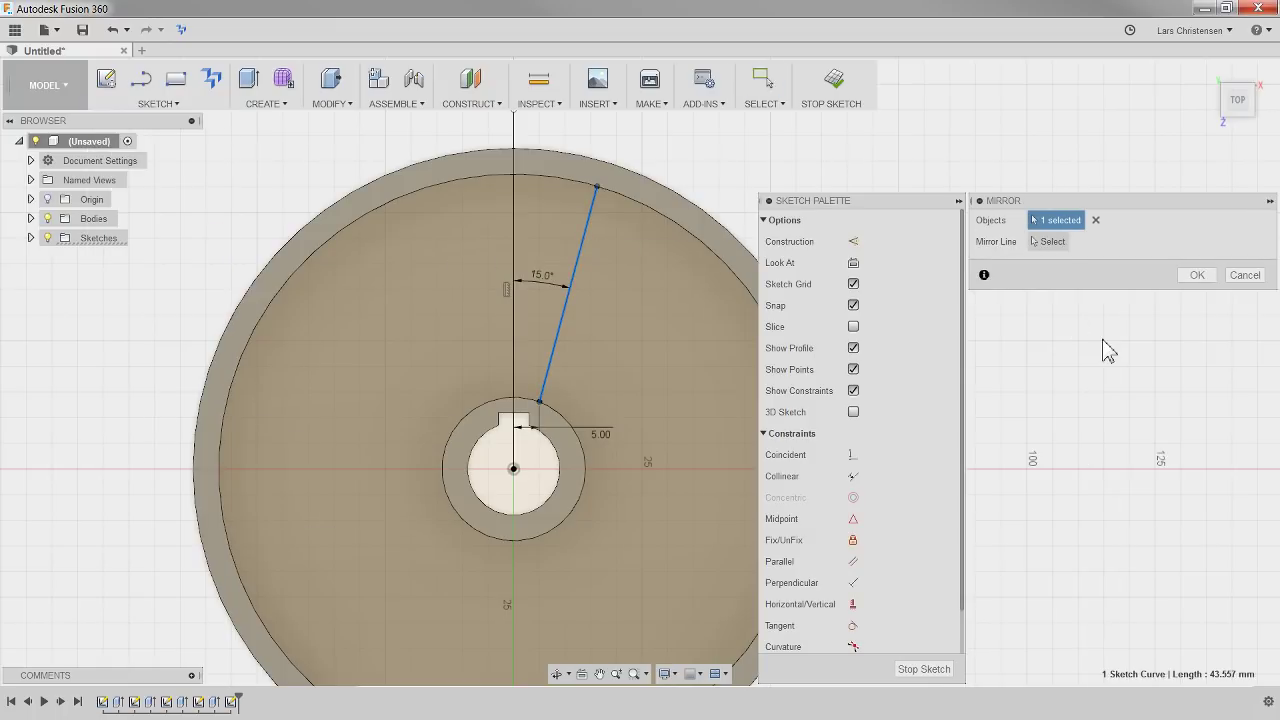
pyautogui.click(1048, 248)
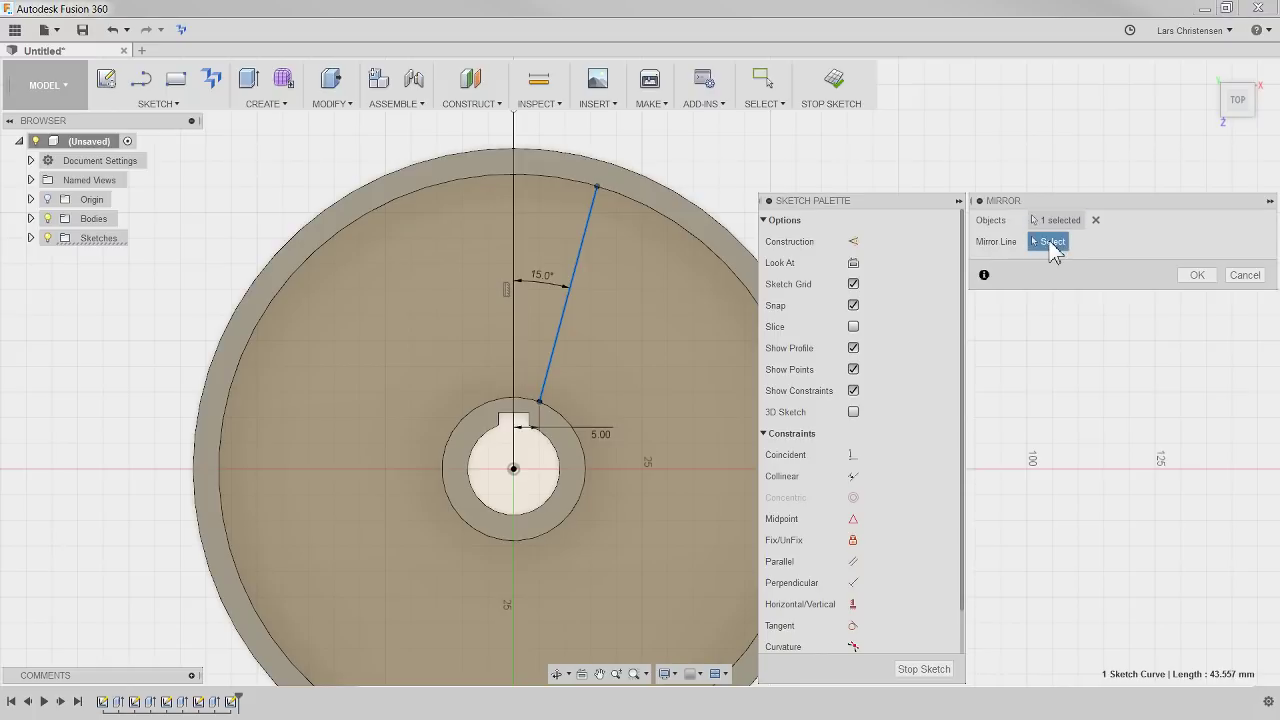
pyautogui.click(514, 232)
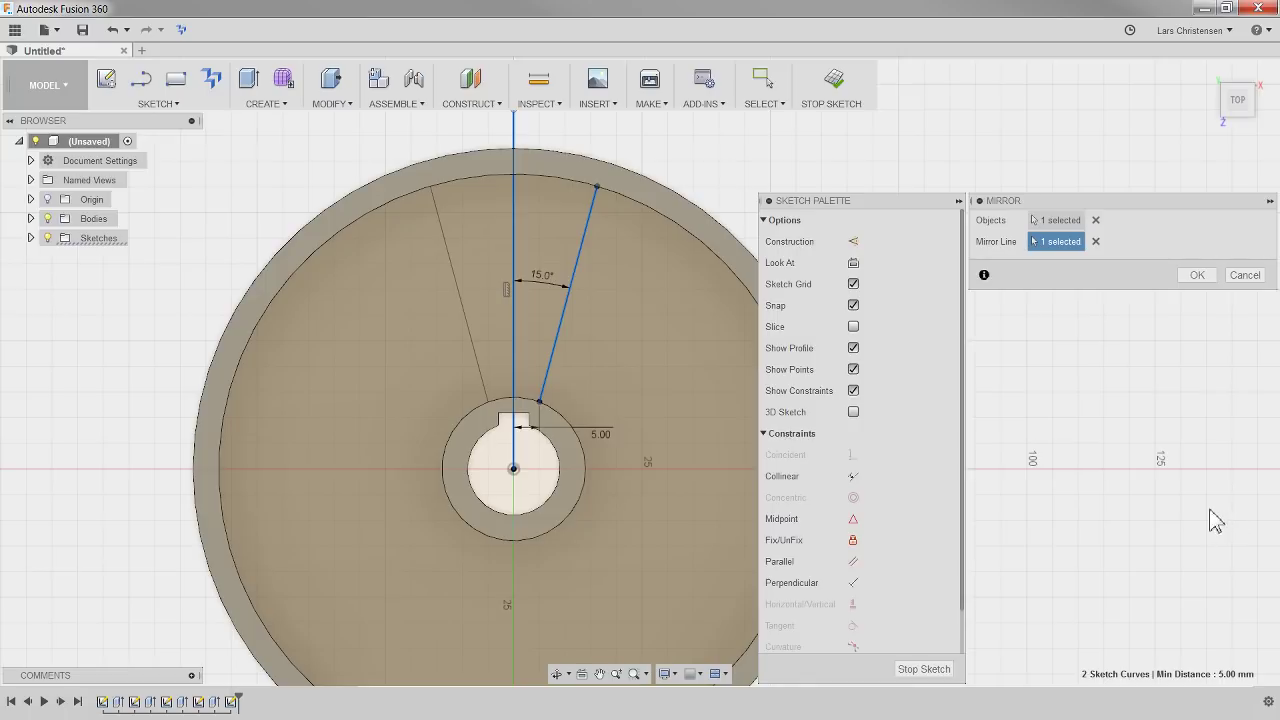
pyautogui.click(1193, 275)
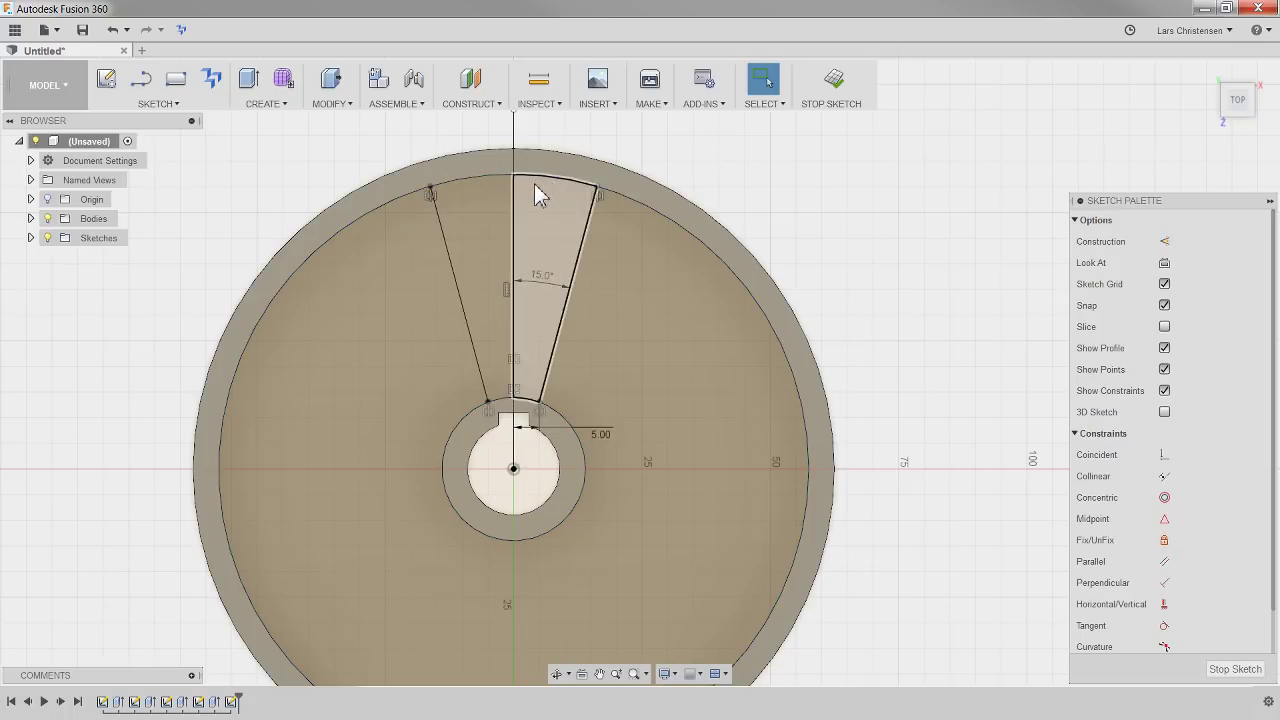
# Offset the rim's inner circle 3 mm inward.
pyautogui.press('o')
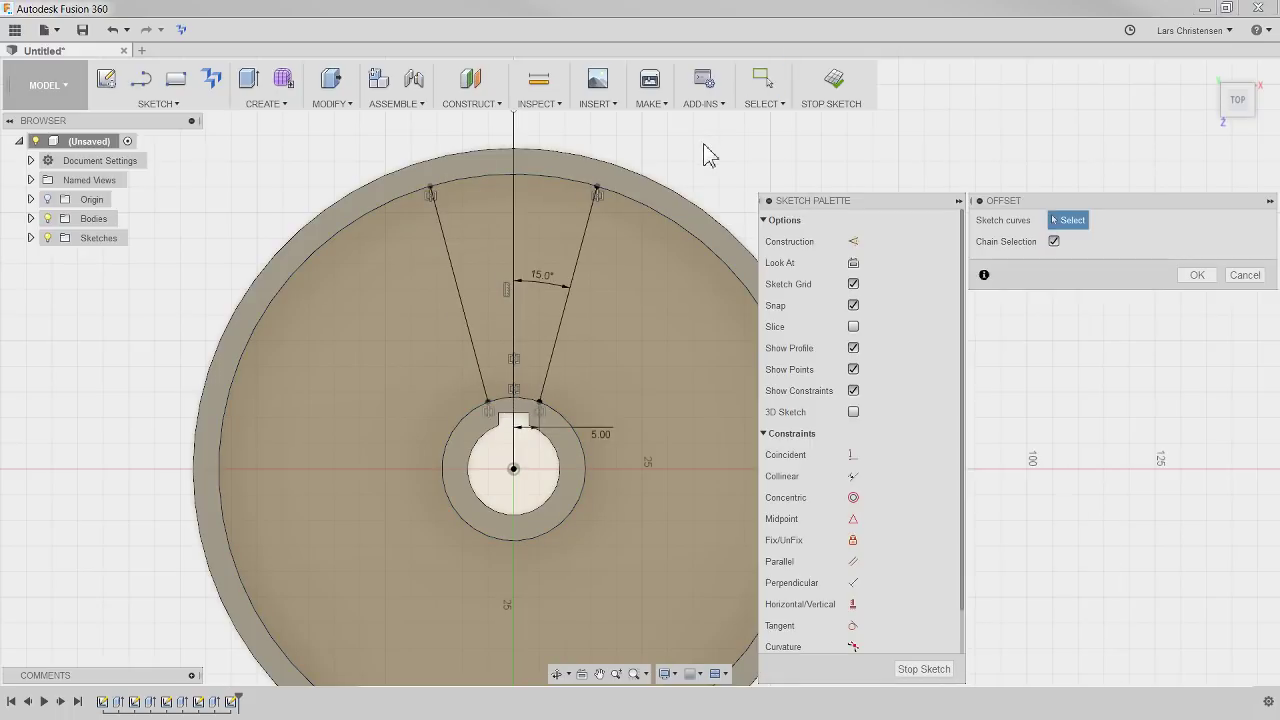
pyautogui.click(554, 178)
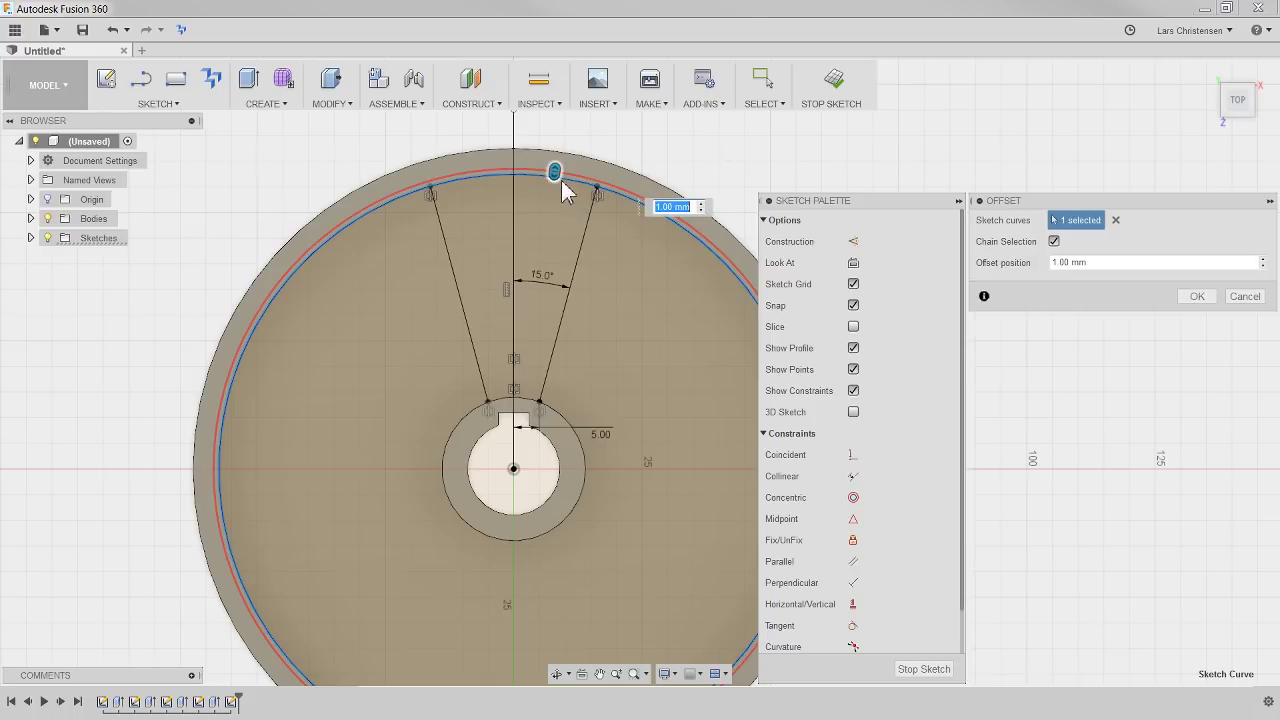
pyautogui.moveTo(556, 177); pyautogui.dragTo(554, 195)
pyautogui.write('-3')
pyautogui.press('Return')
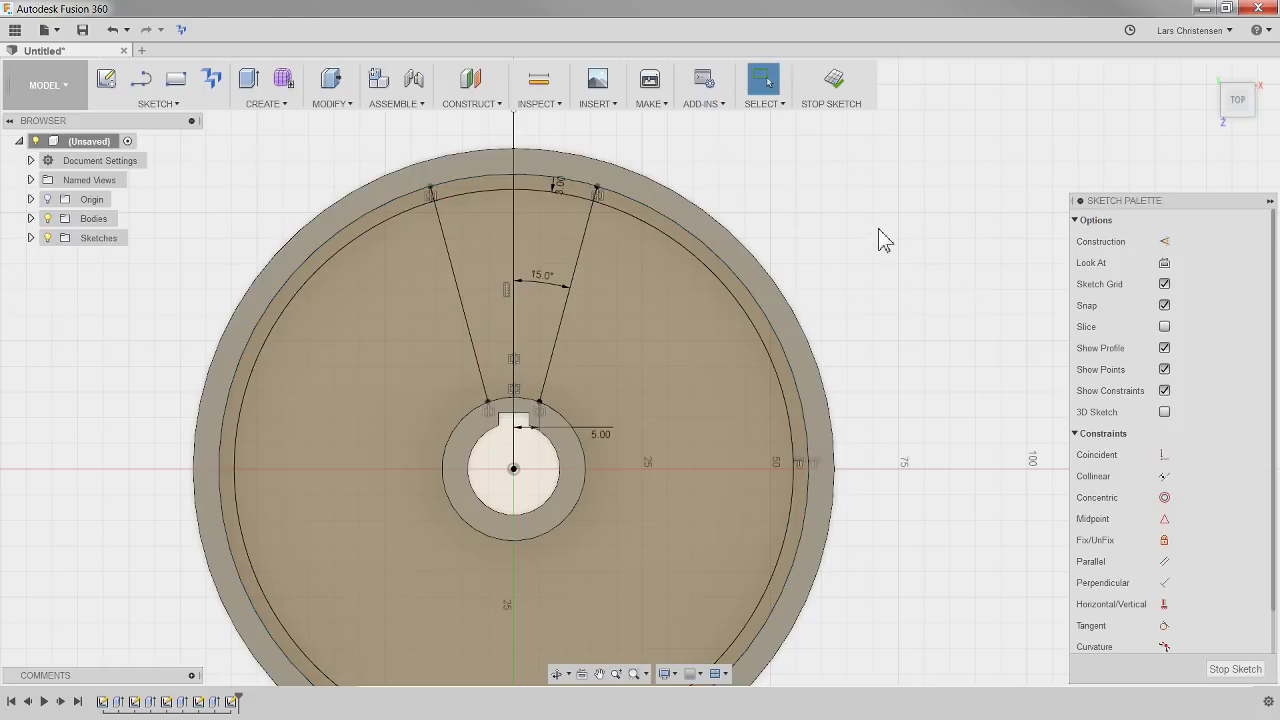
# Offset the hub's outer circle 3 mm outward.
pyautogui.press('o')
pyautogui.click(526, 390)
pyautogui.moveTo(528, 393); pyautogui.dragTo(527, 381)
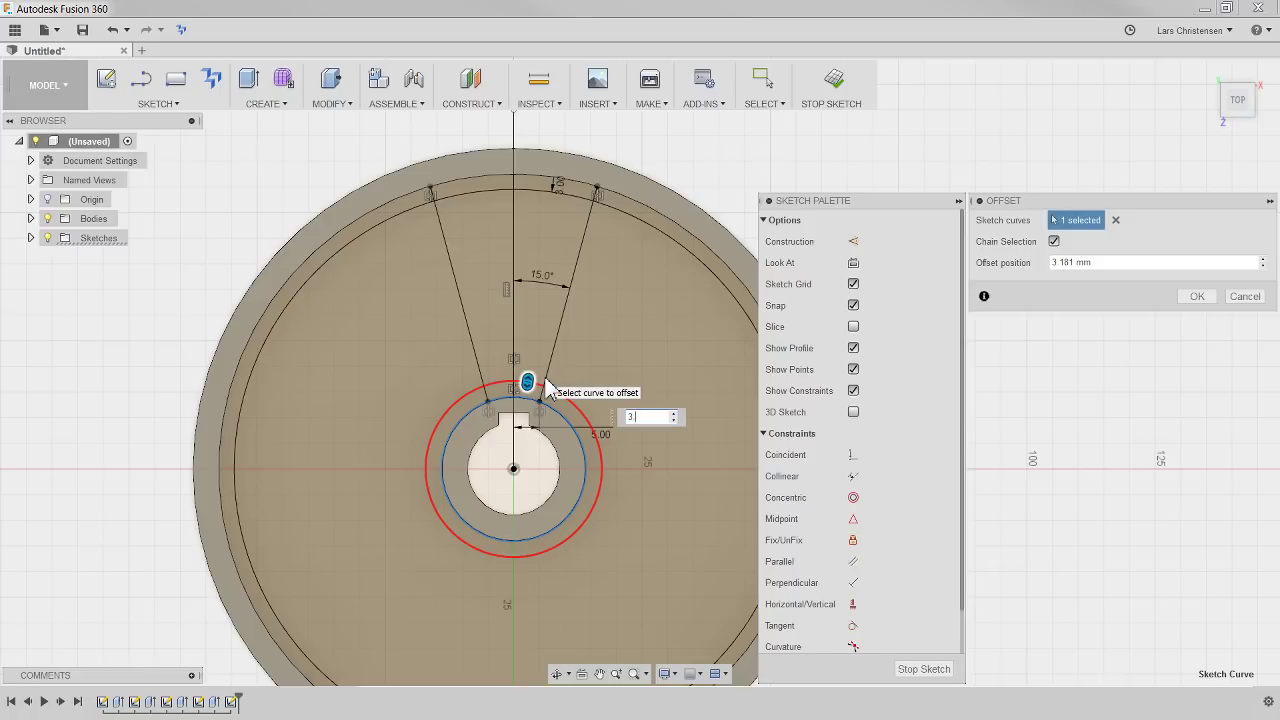
pyautogui.write('3')
pyautogui.press('Return')
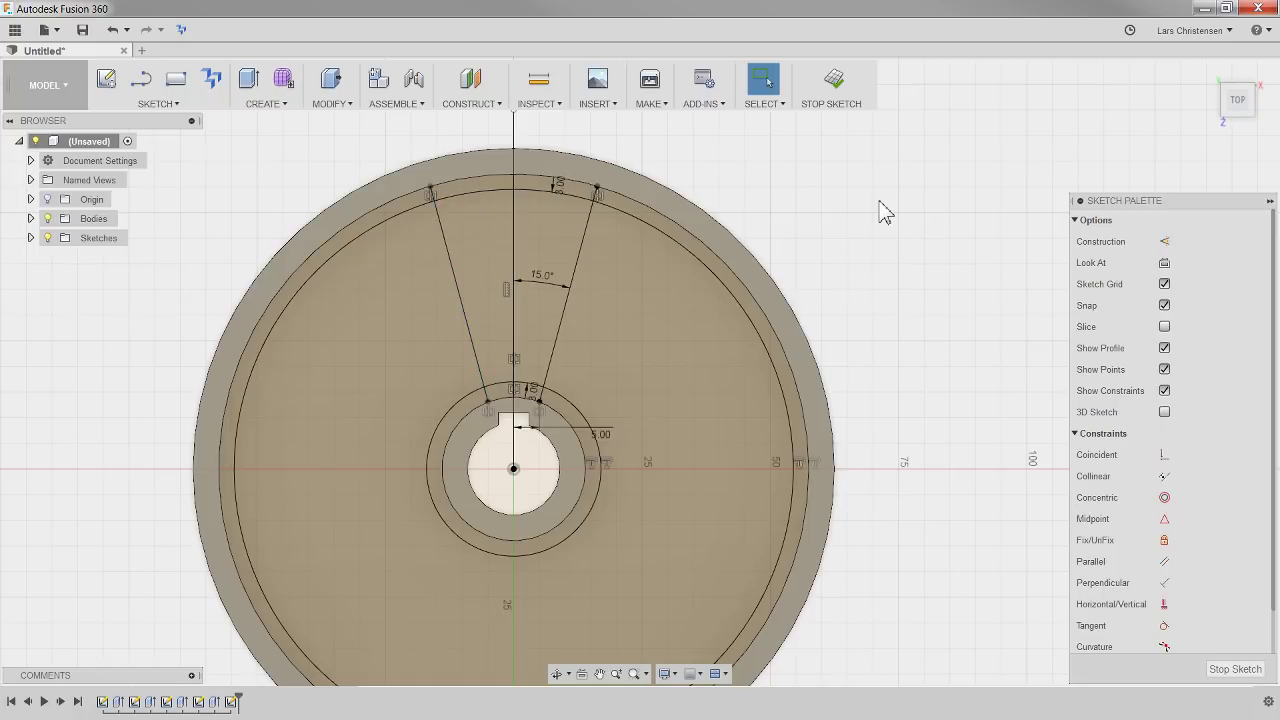
# Cut both halves of the wedge profile between the two offset circles through the wheel, with the extent set to All.
pyautogui.press('q')
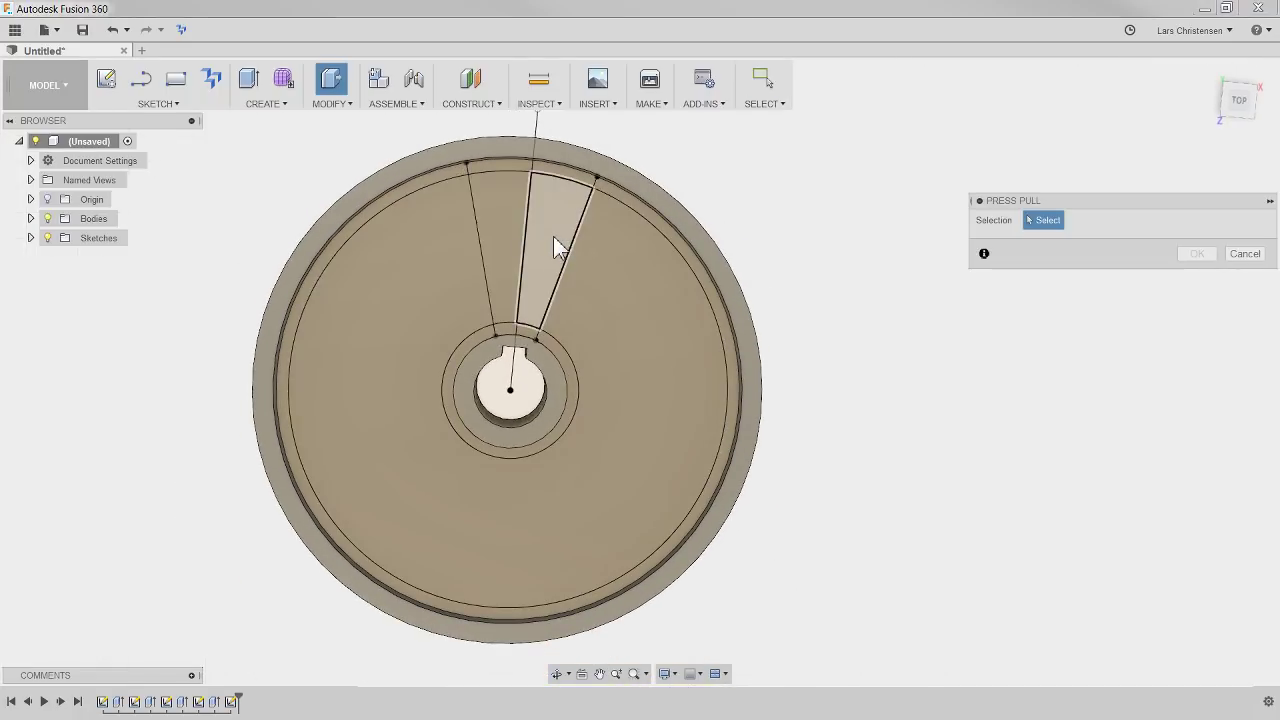
pyautogui.click(556, 245)
pyautogui.click(512, 240)
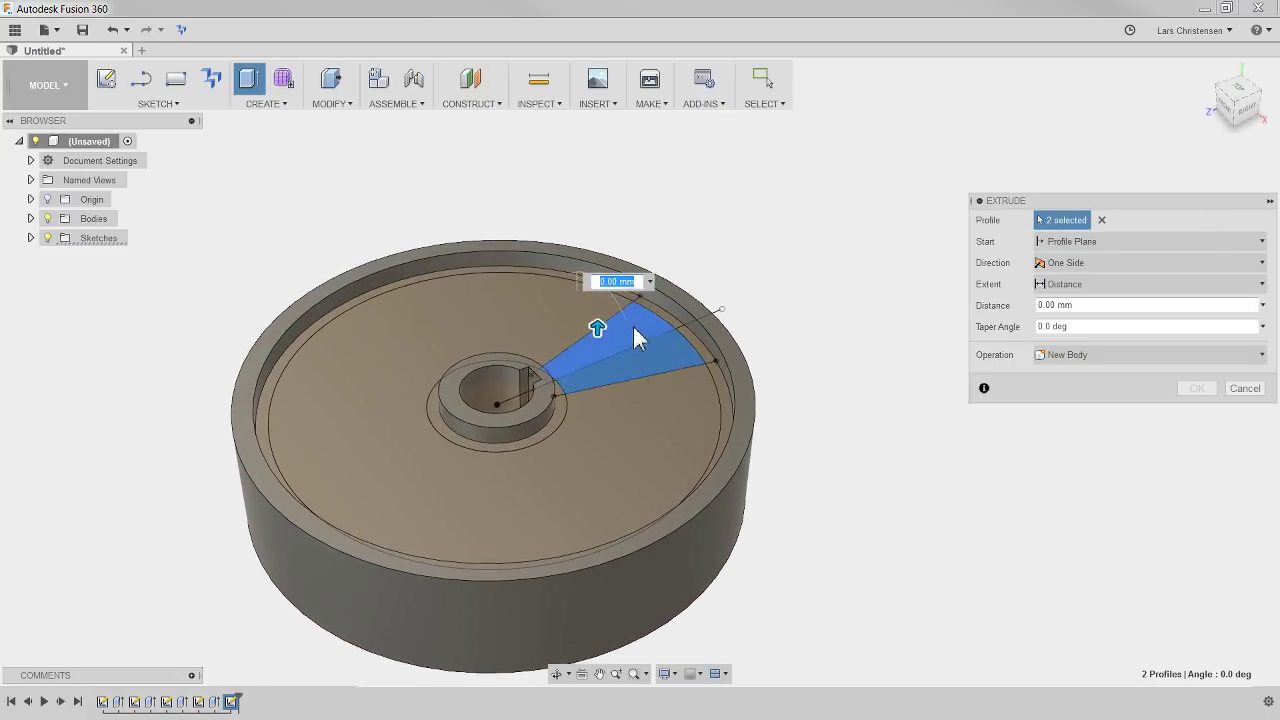
pyautogui.write('-15')
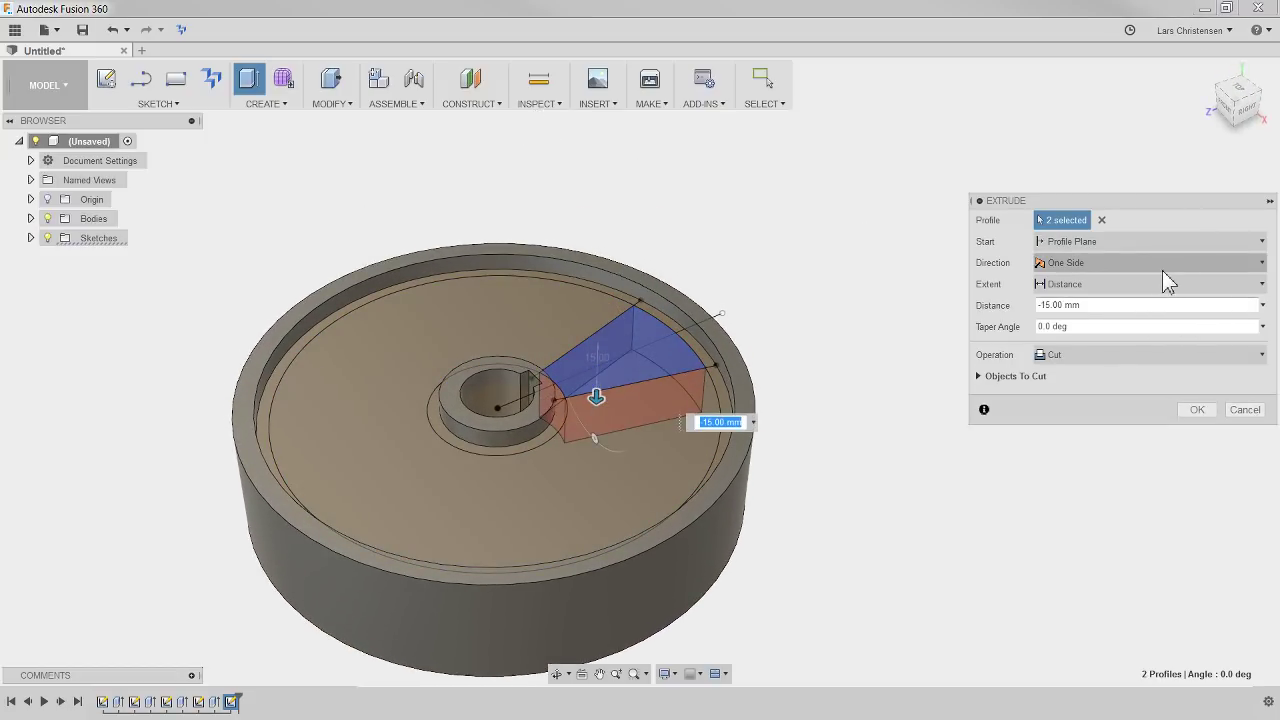
pyautogui.click(1162, 284)
pyautogui.click(1127, 341)
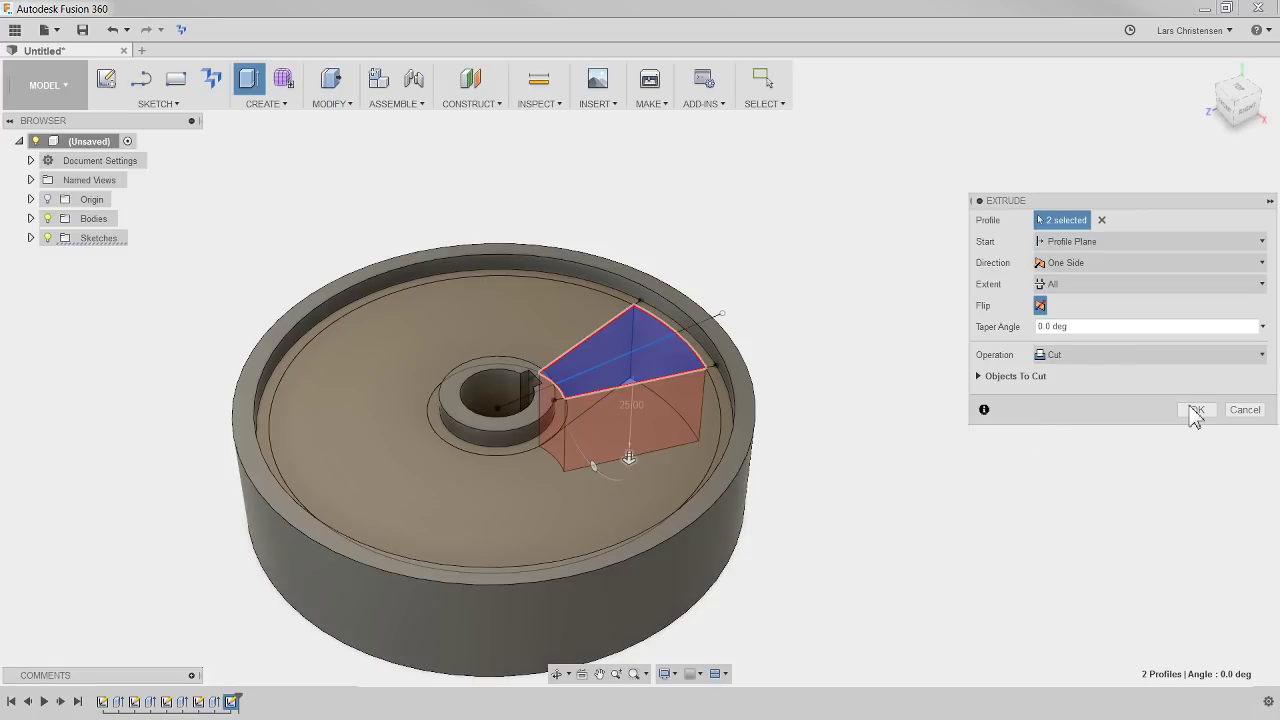
pyautogui.click(1197, 410)
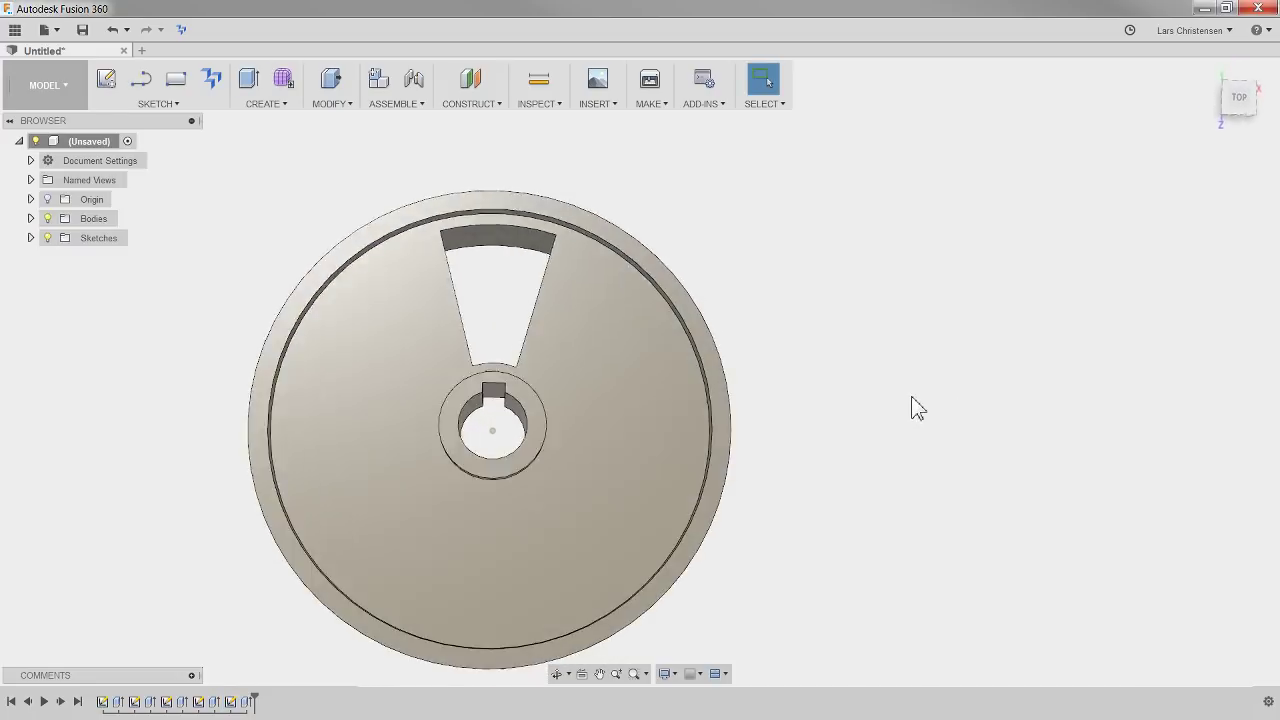
# Fillet the four vertical corner edges of the wedge-shaped cutout with a 3 mm radius.
pyautogui.keyDown('shift'); pyautogui.moveTo(429, 386); pyautogui.dragTo(851, 249, button='middle'); pyautogui.keyUp('shift')
pyautogui.click(337, 105)
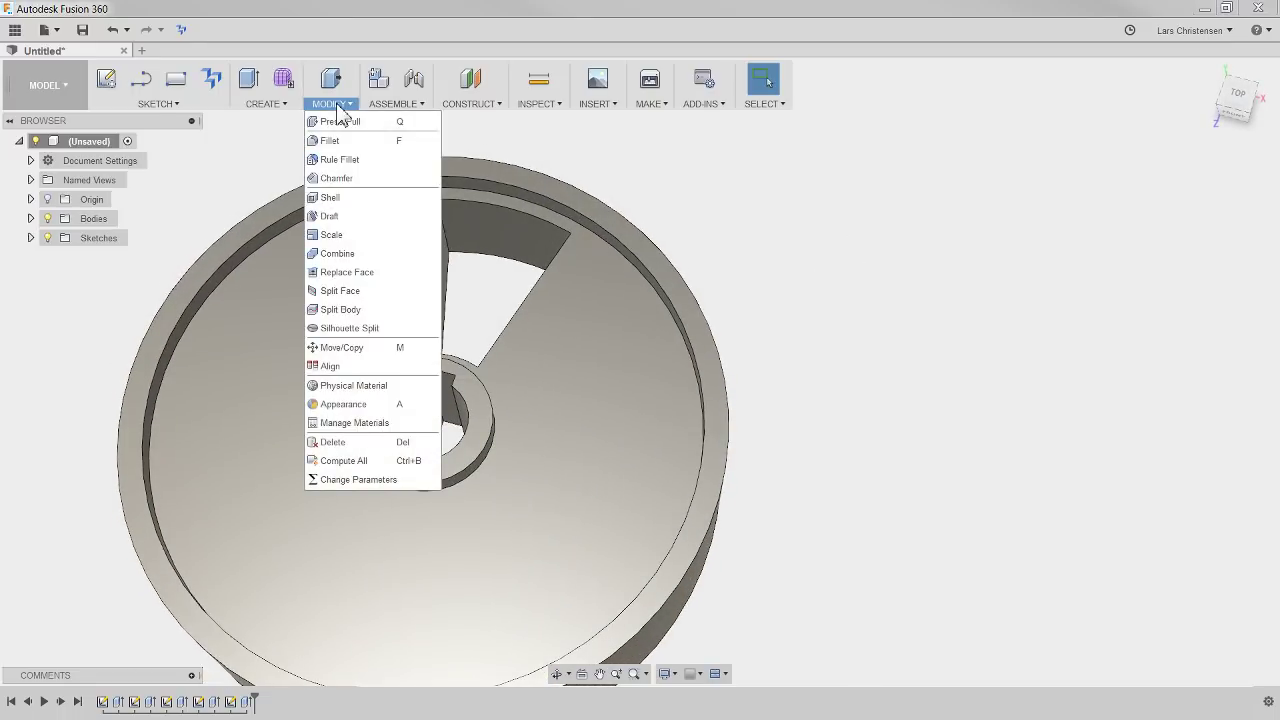
pyautogui.click(330, 141)
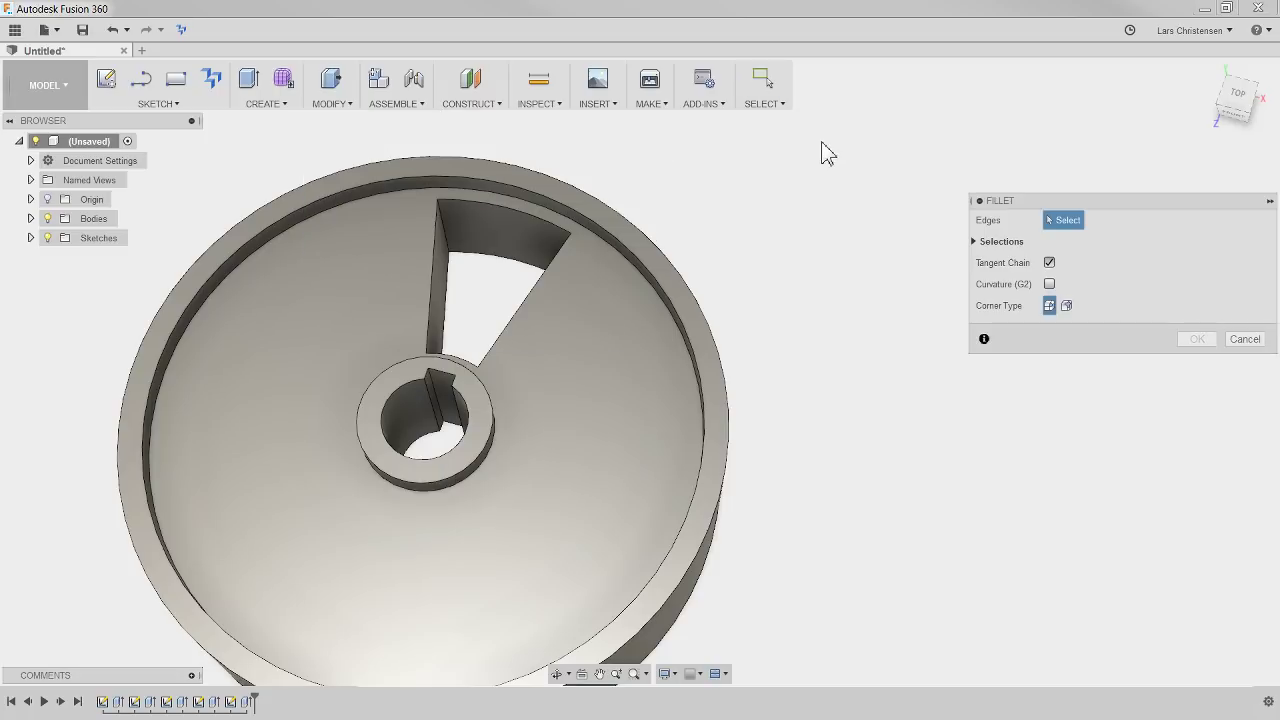
pyautogui.click(445, 245)
pyautogui.click(573, 250)
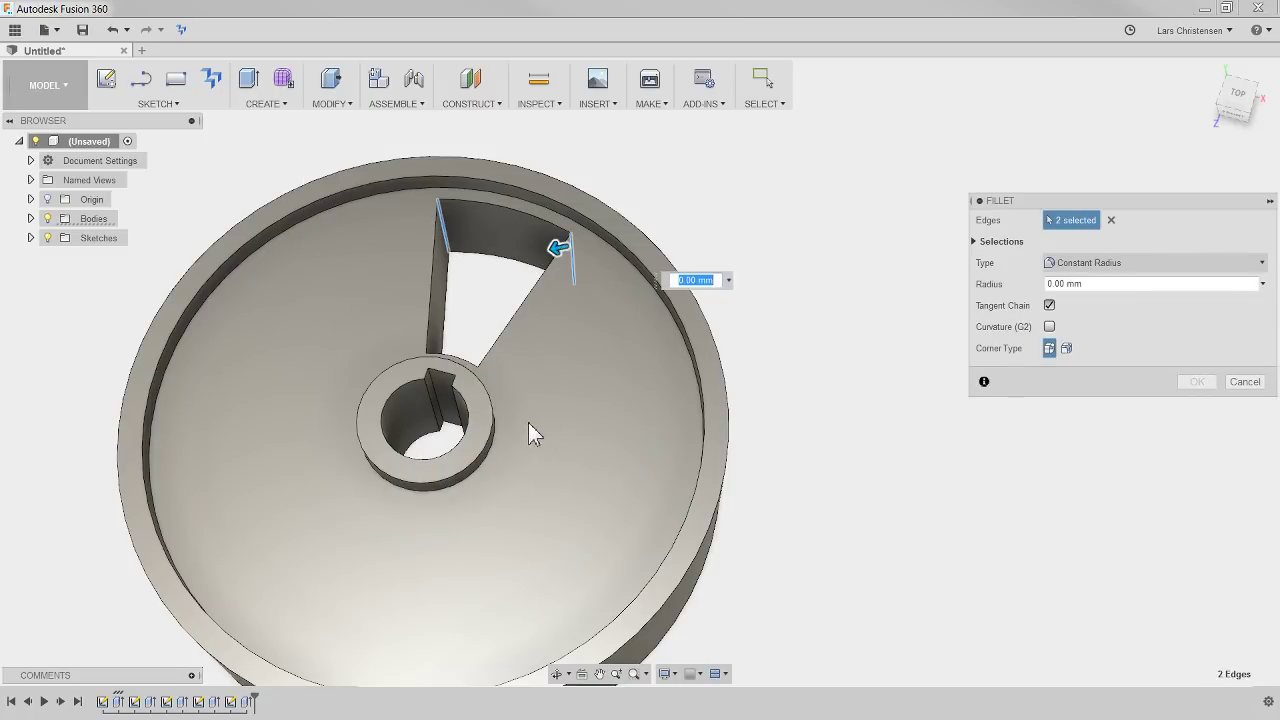
pyautogui.keyDown('shift'); pyautogui.moveTo(538, 380); pyautogui.dragTo(572, 389, button='middle'); pyautogui.keyUp('shift')
pyautogui.click(561, 388)
pyautogui.keyDown('shift'); pyautogui.moveTo(697, 420); pyautogui.dragTo(620, 338, button='middle'); pyautogui.keyUp('shift')
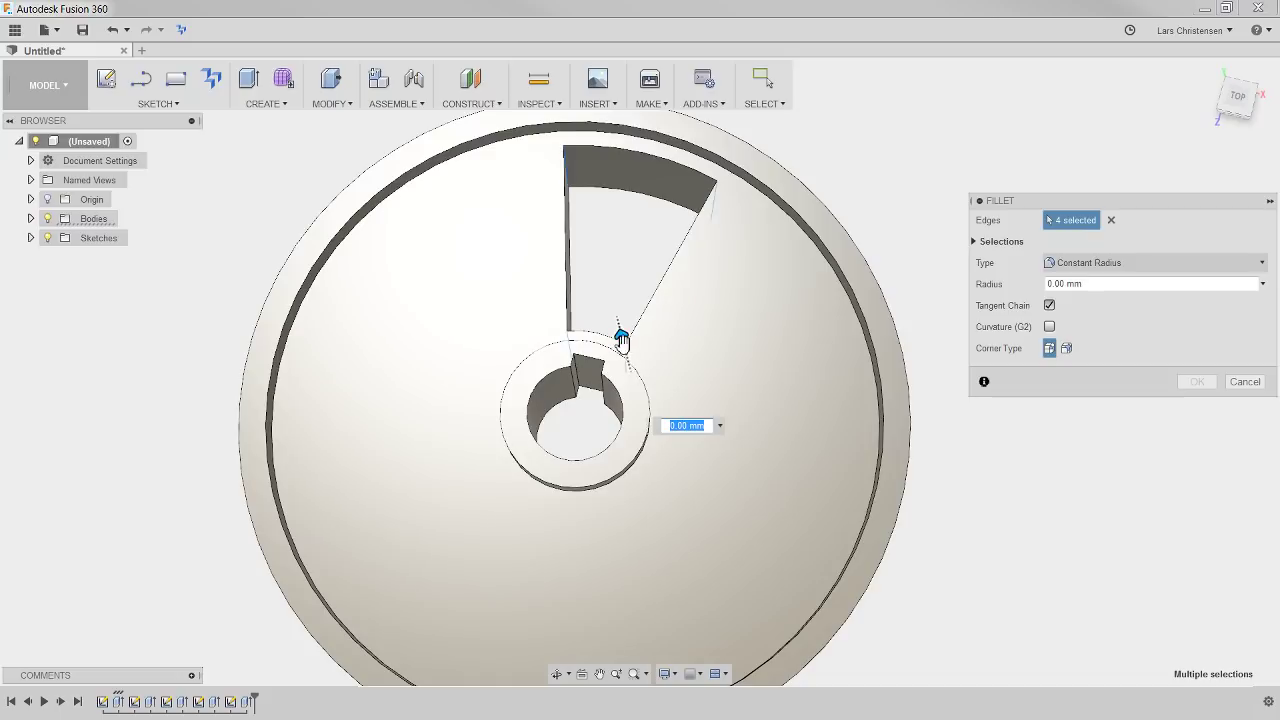
pyautogui.moveTo(621, 340); pyautogui.dragTo(620, 331)
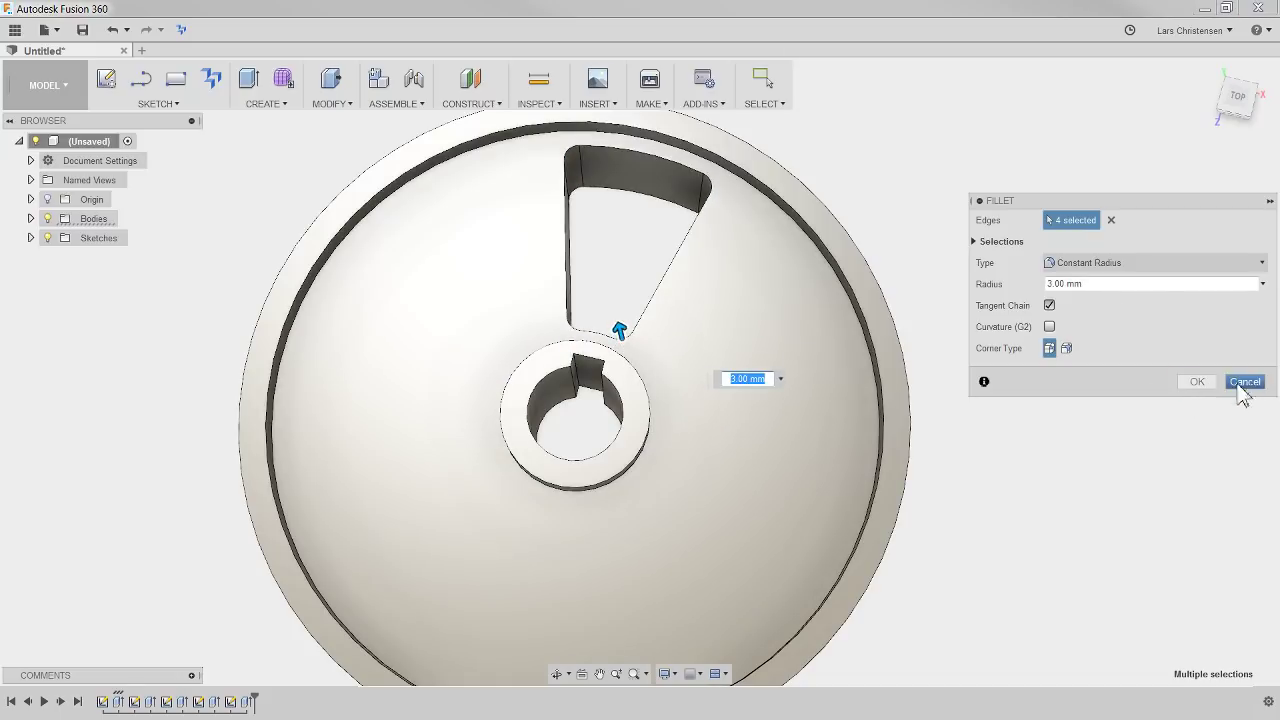
pyautogui.click(1197, 381)
pyautogui.keyDown('shift'); pyautogui.moveTo(1064, 404); pyautogui.dragTo(640, 228, button='middle'); pyautogui.keyUp('shift')
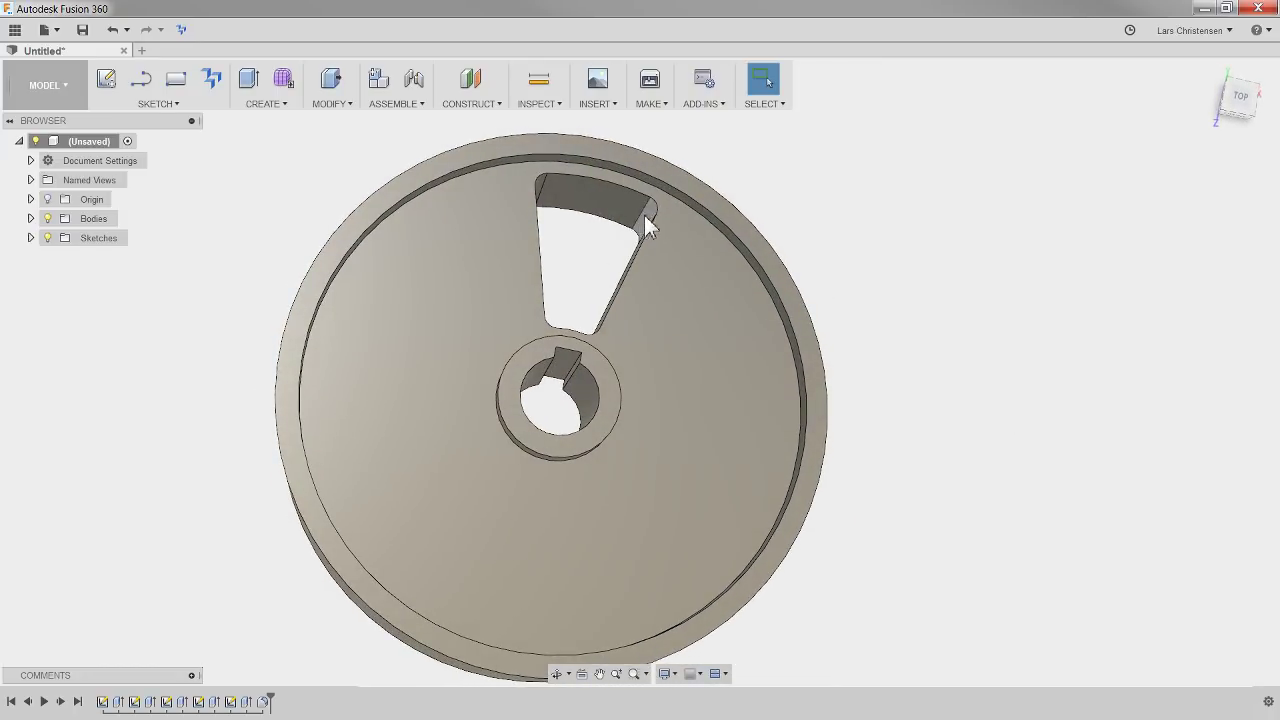
pyautogui.moveTo(537, 200)
pyautogui.keyDown('shift'); pyautogui.mouseDown(button='middle')
pyautogui.moveTo(723, 323)
pyautogui.moveTo(550, 218)
pyautogui.moveTo(571, 380)
pyautogui.moveTo(609, 417)
pyautogui.mouseUp(button='middle'); pyautogui.keyUp('shift')
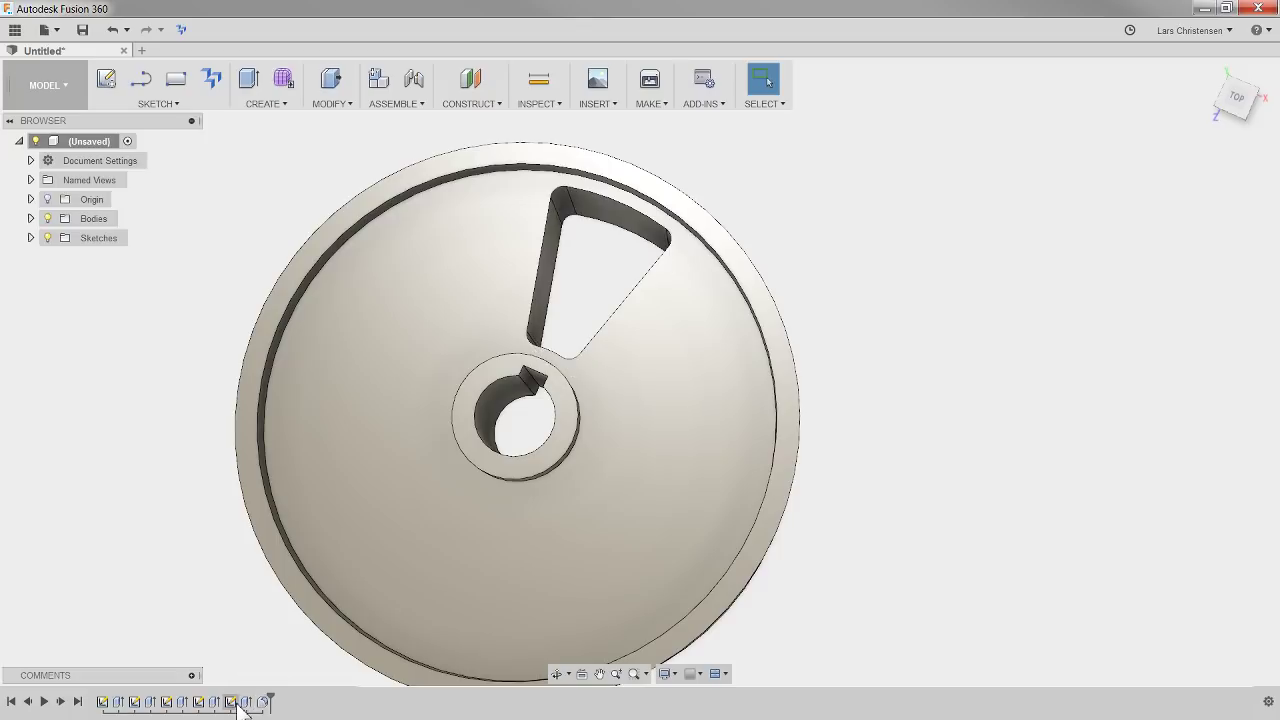
pyautogui.rightClick(230, 701)
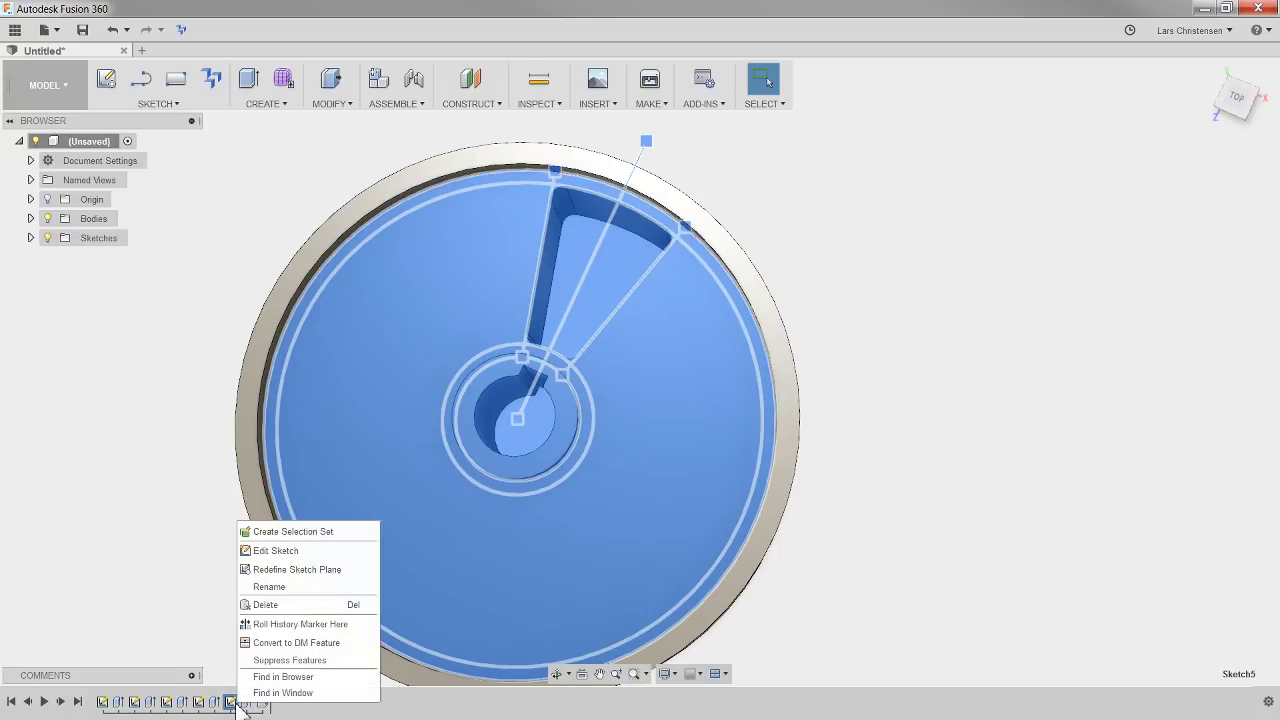
pyautogui.click(278, 551)
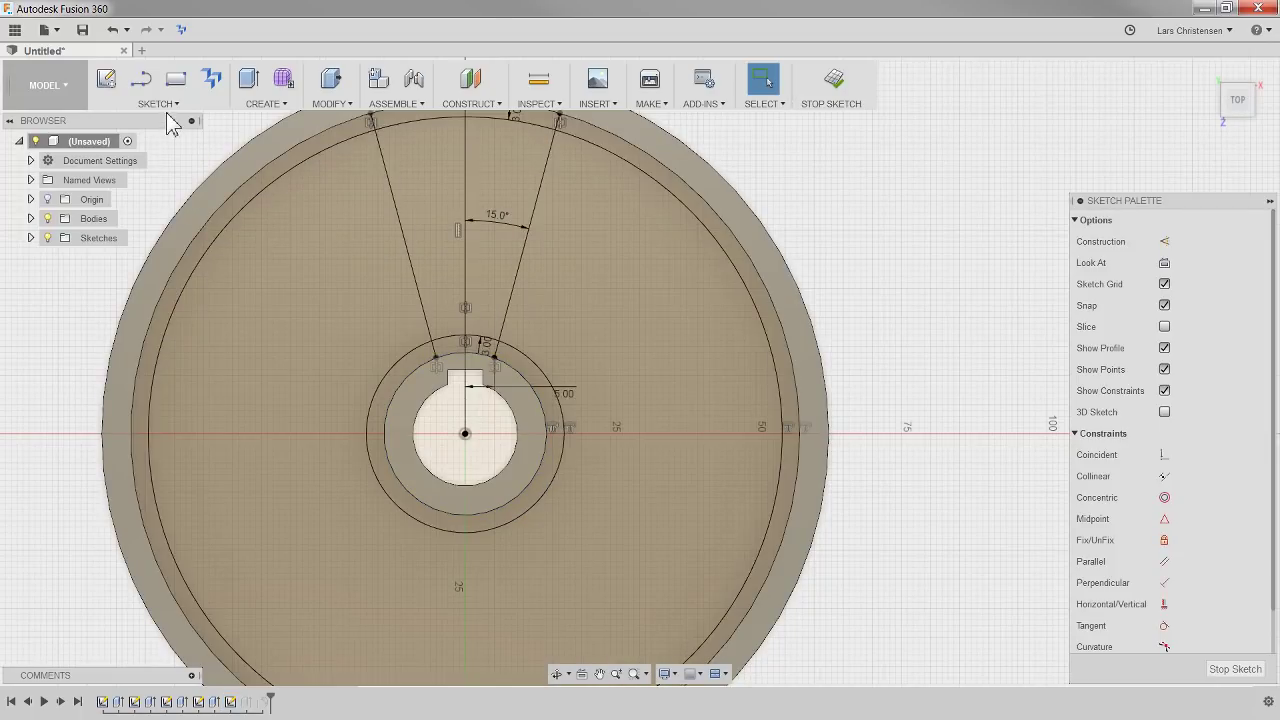
pyautogui.click(166, 104)
pyautogui.click(210, 326)
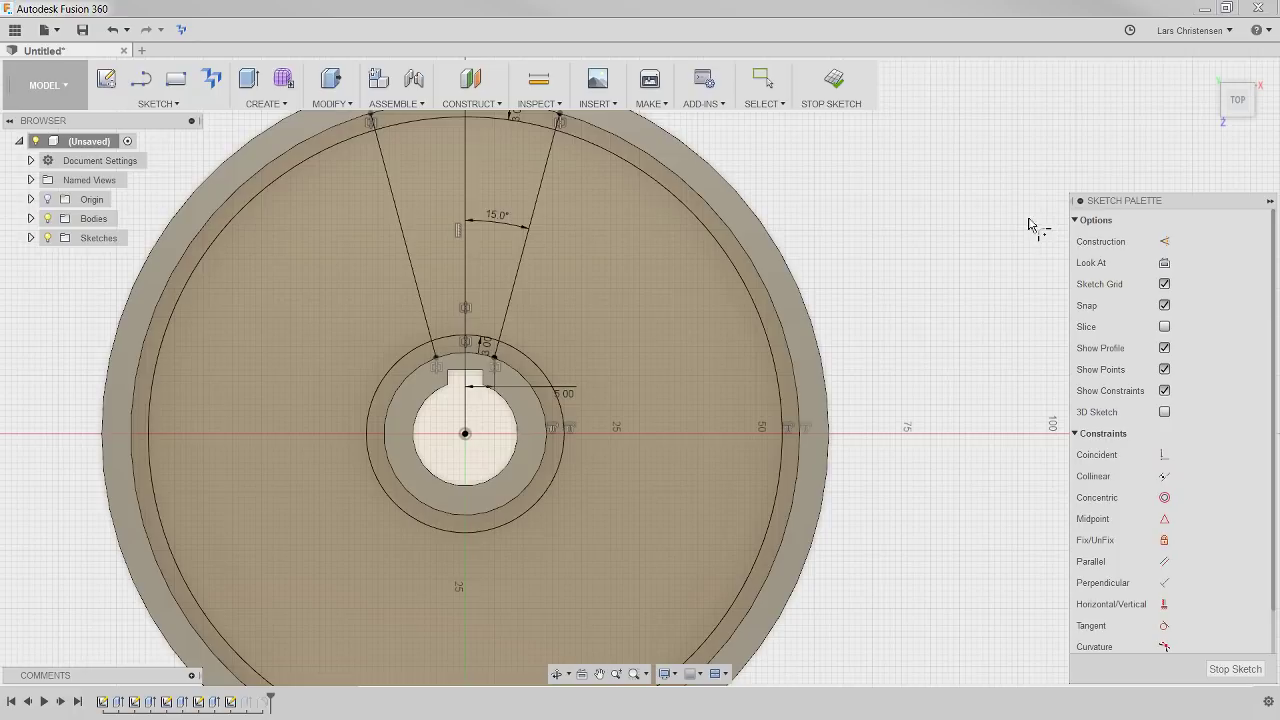
pyautogui.press('Escape')
pyautogui.click(1258, 670)
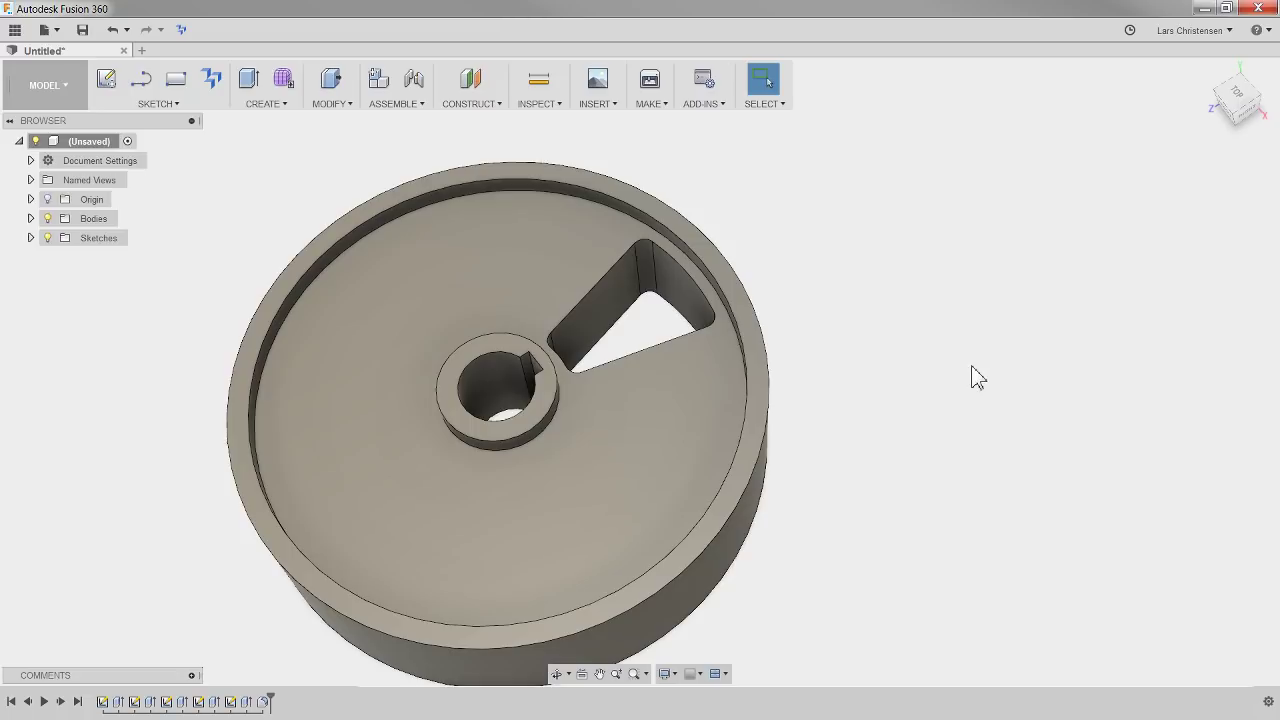
# Start a circular pattern of features and choose the wedge-shaped cut together with its corner fillet as the objects.
pyautogui.click(331, 105)
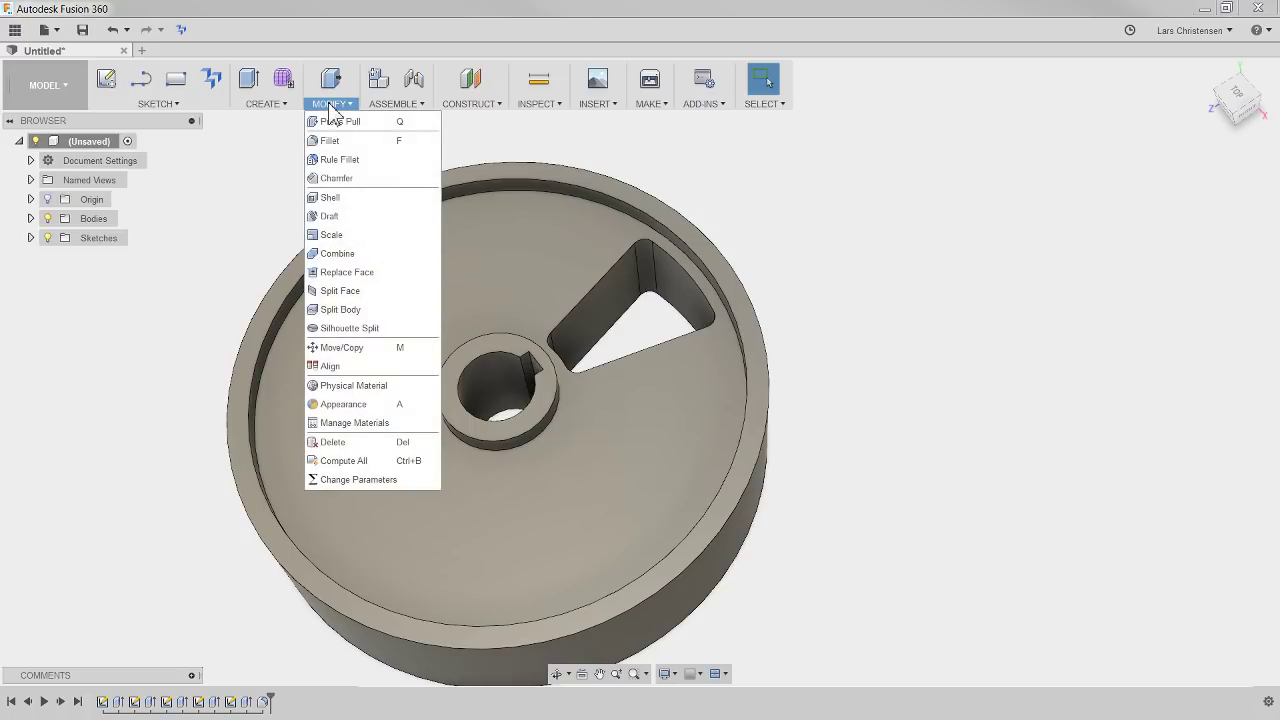
pyautogui.moveTo(266, 108)
pyautogui.moveTo(270, 408)
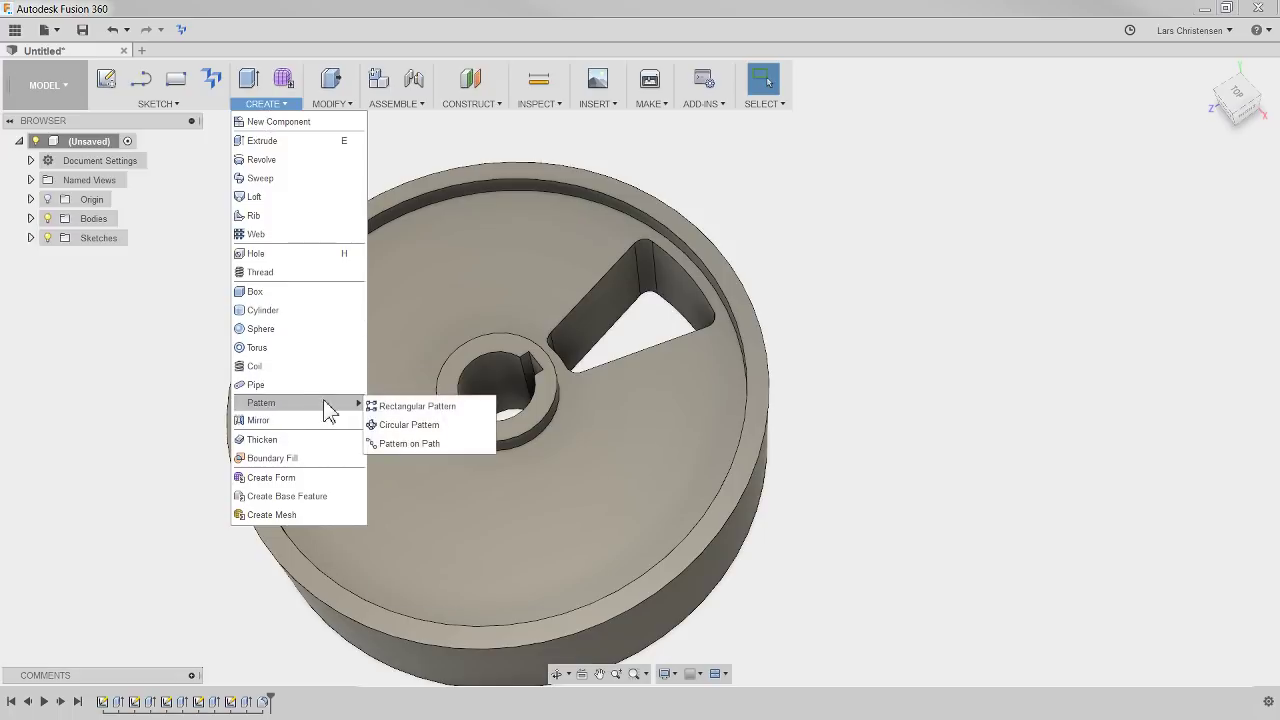
pyautogui.click(408, 425)
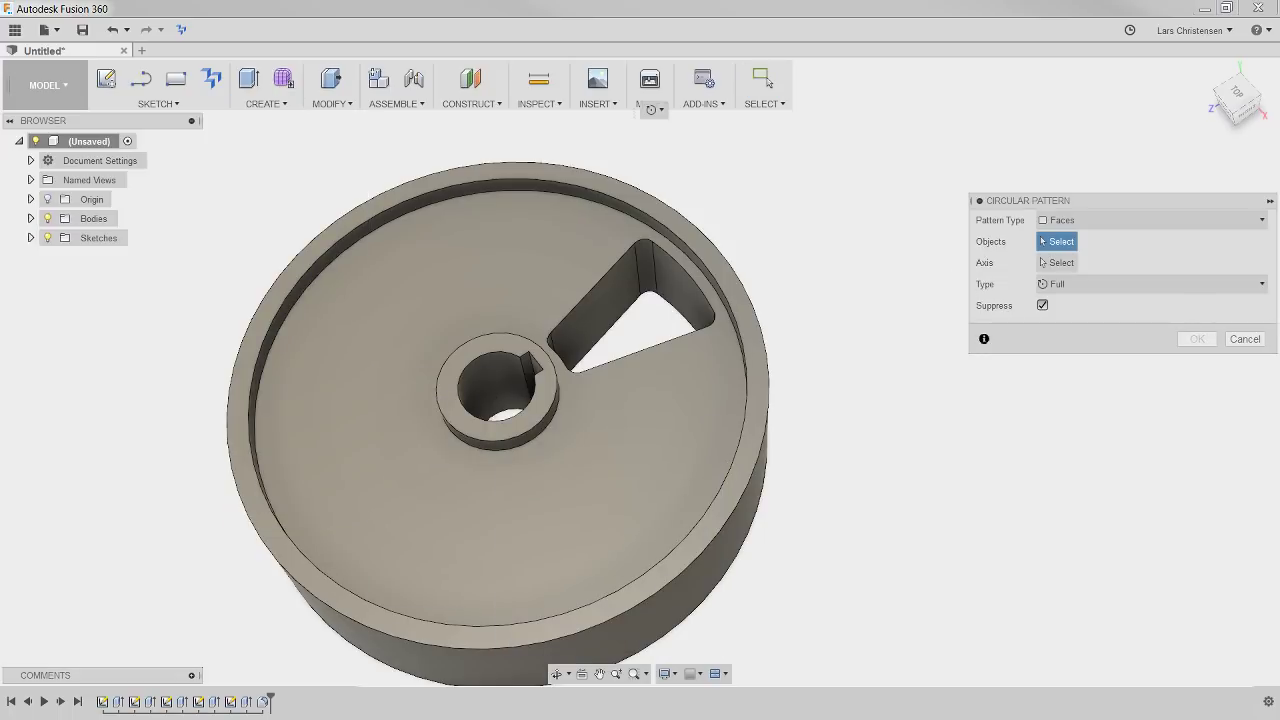
pyautogui.click(1136, 221)
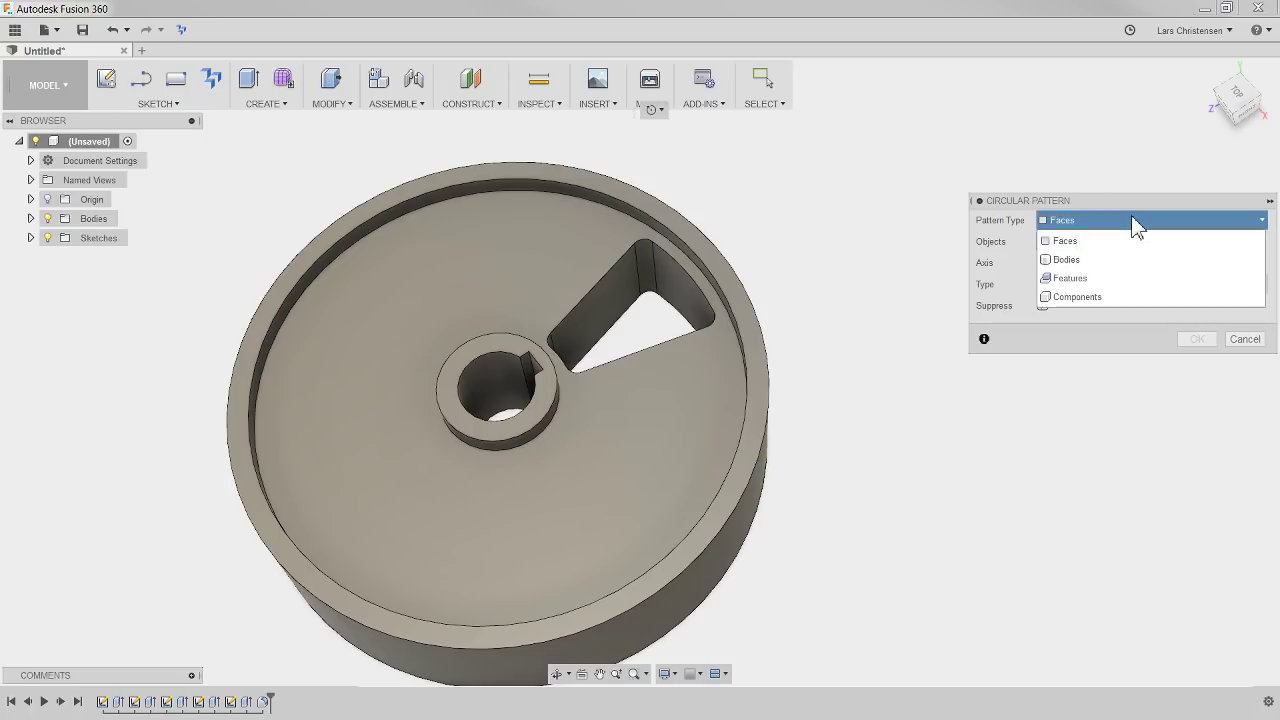
pyautogui.click(1057, 280)
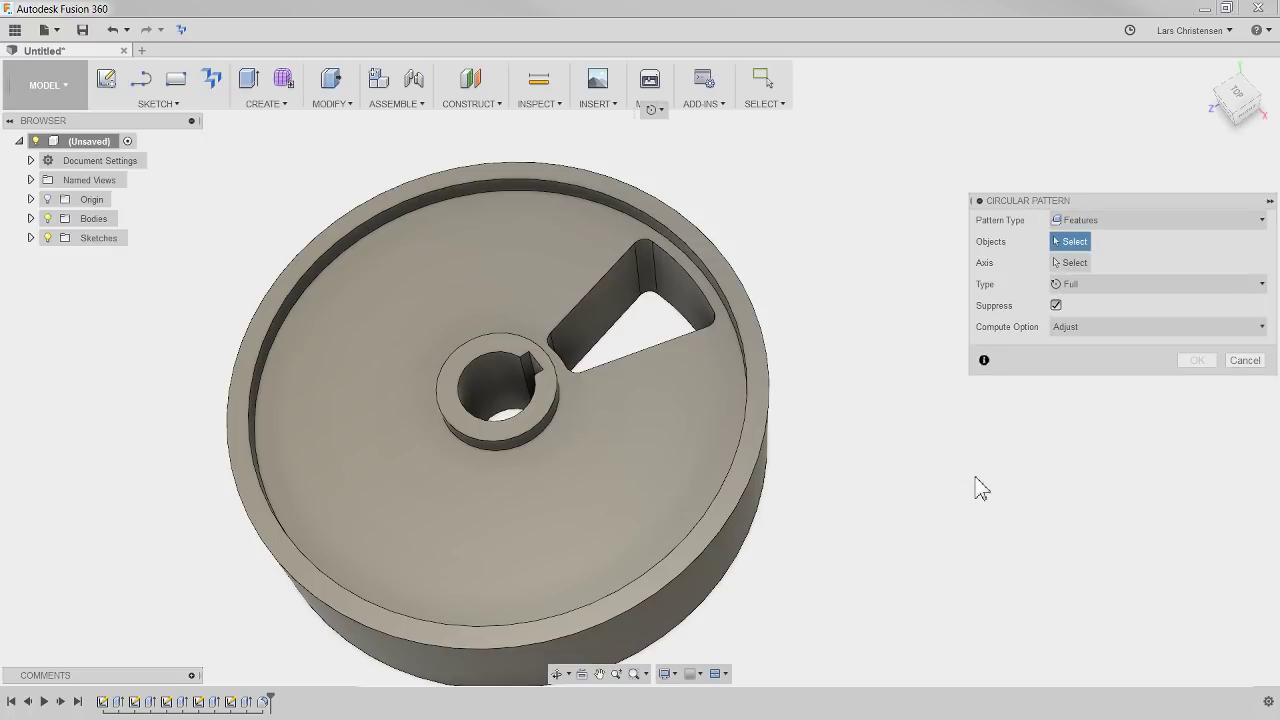
pyautogui.click(260, 702)
pyautogui.keyDown('ctrl'); pyautogui.click(247, 702); pyautogui.keyUp('ctrl')
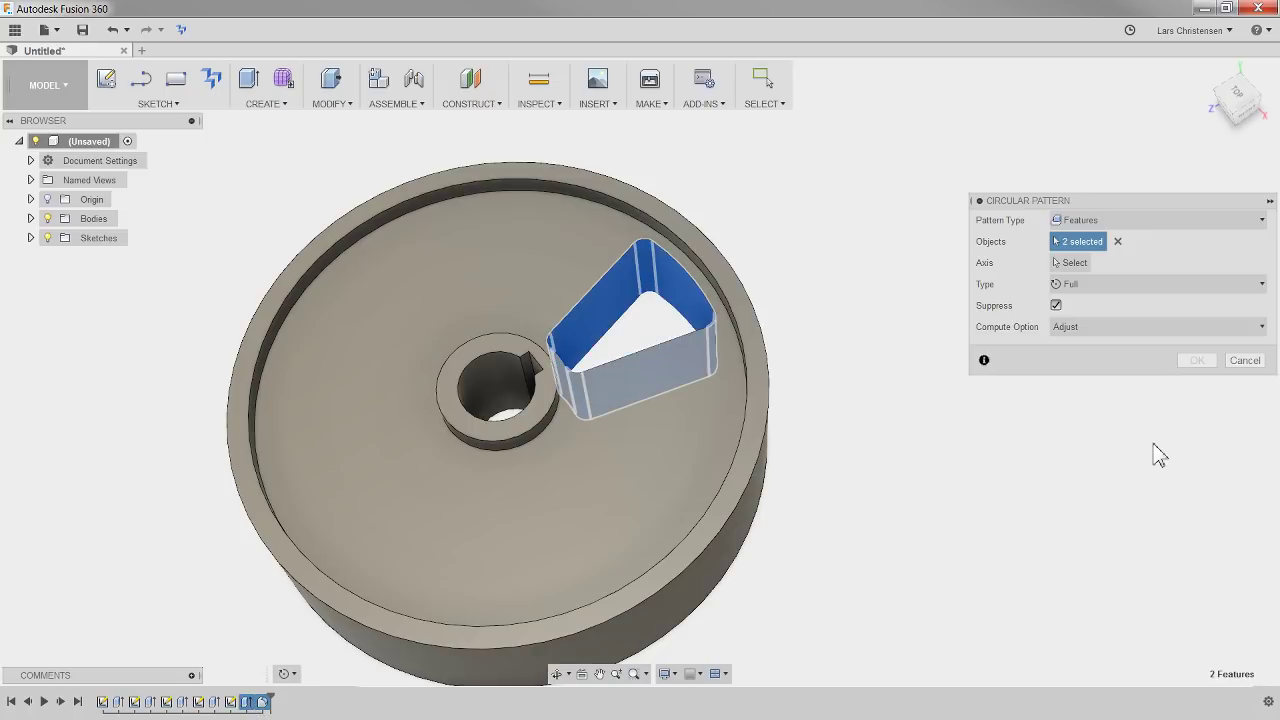
# Pattern the selected cut and fillet around the wheel's vertical origin axis over a full circle with a quantity of 5.
pyautogui.click(1064, 264)
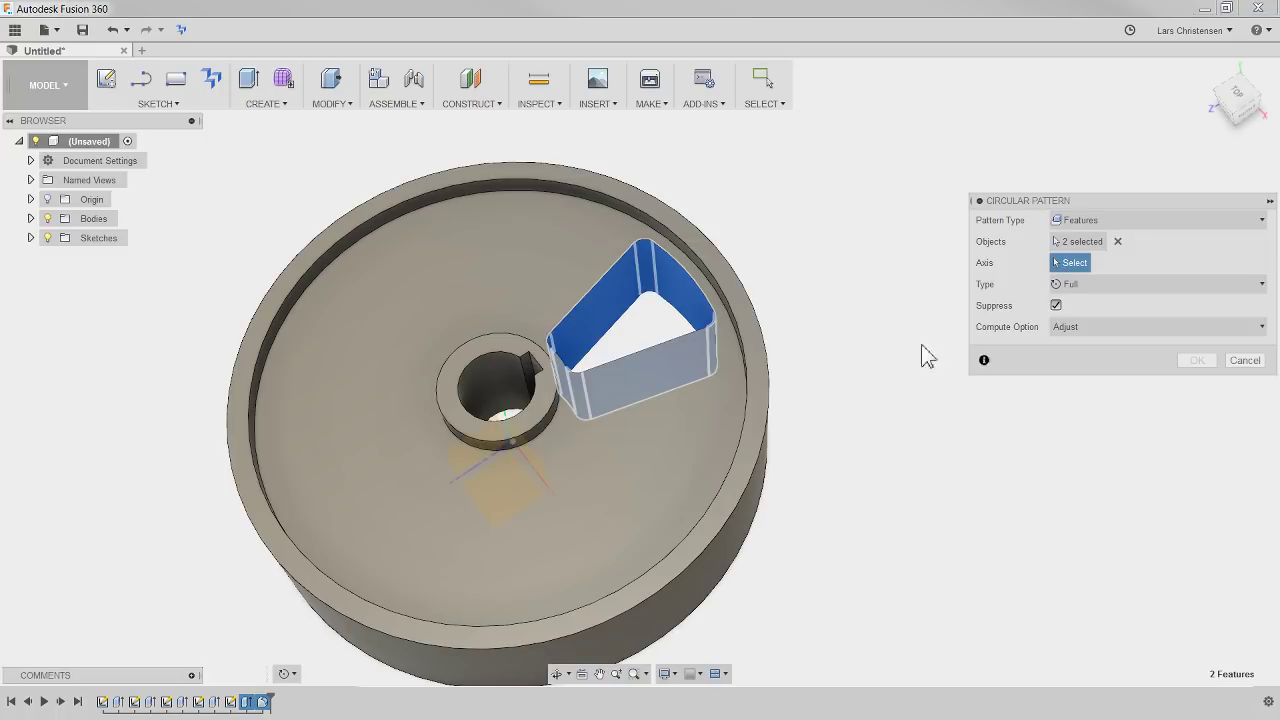
pyautogui.click(505, 425)
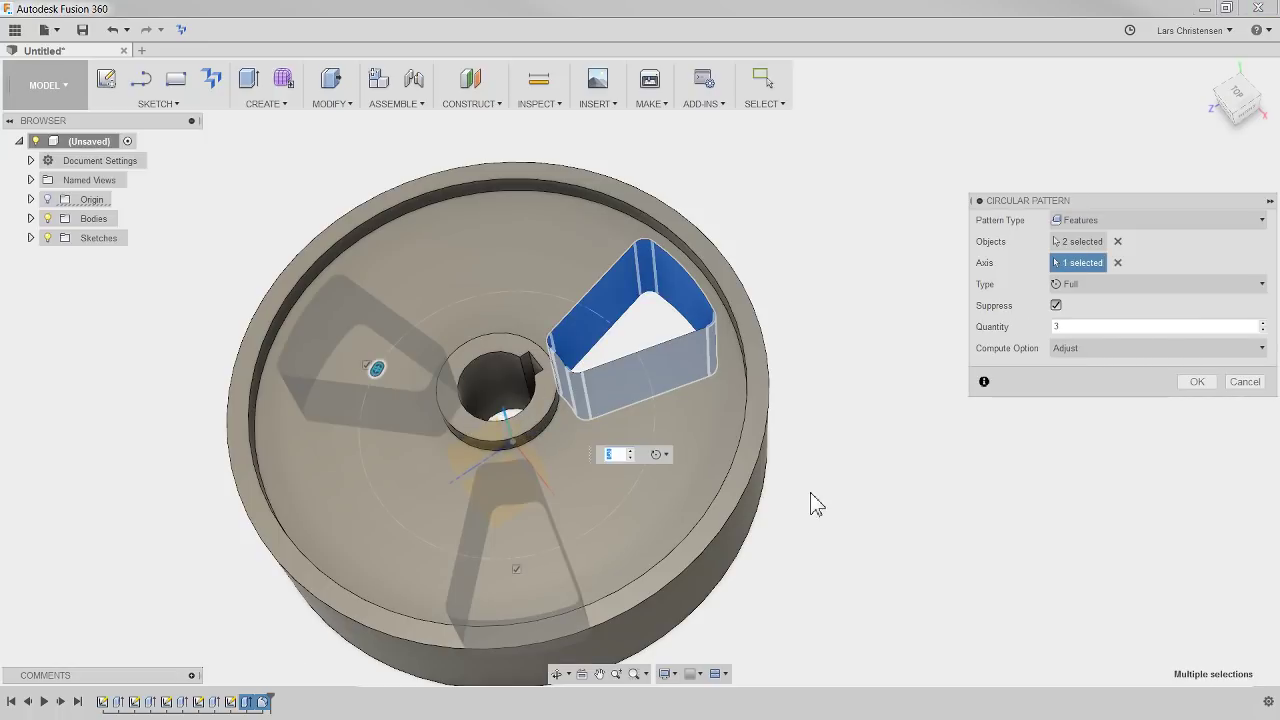
pyautogui.keyDown('shift'); pyautogui.moveTo(827, 510); pyautogui.dragTo(1022, 430, button='middle'); pyautogui.keyUp('shift')
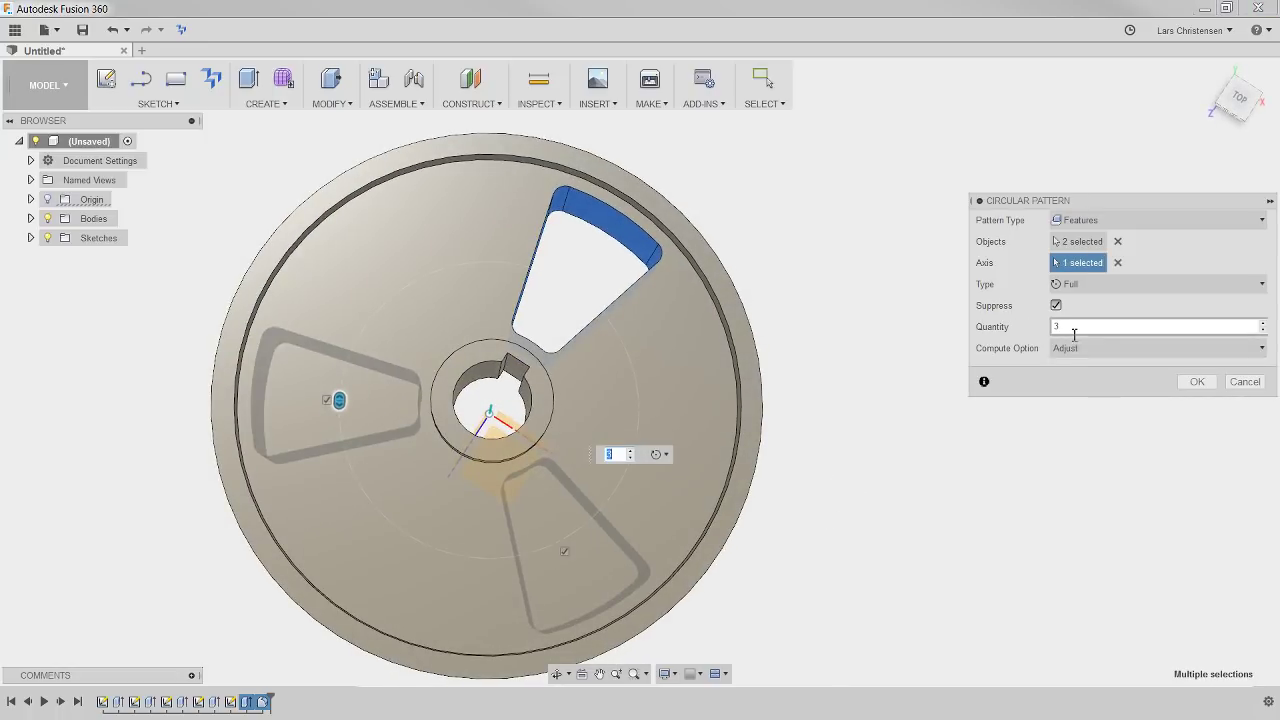
pyautogui.write('5')
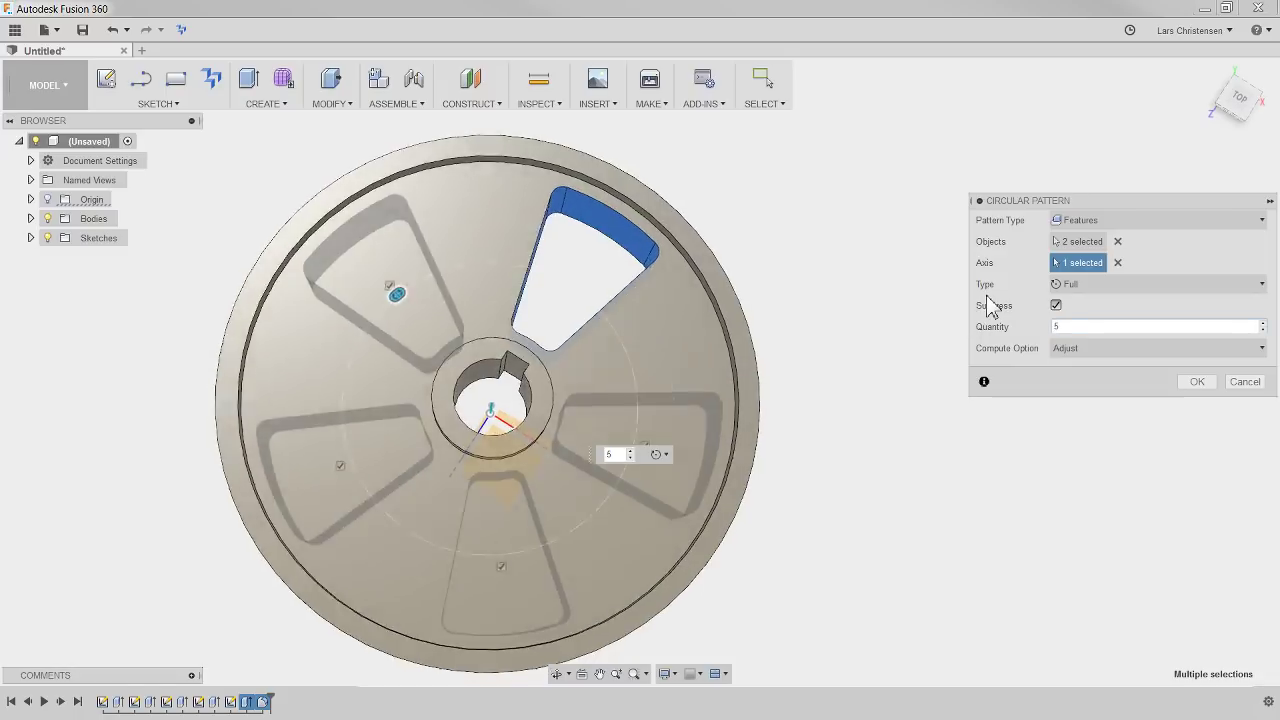
pyautogui.press('Return')
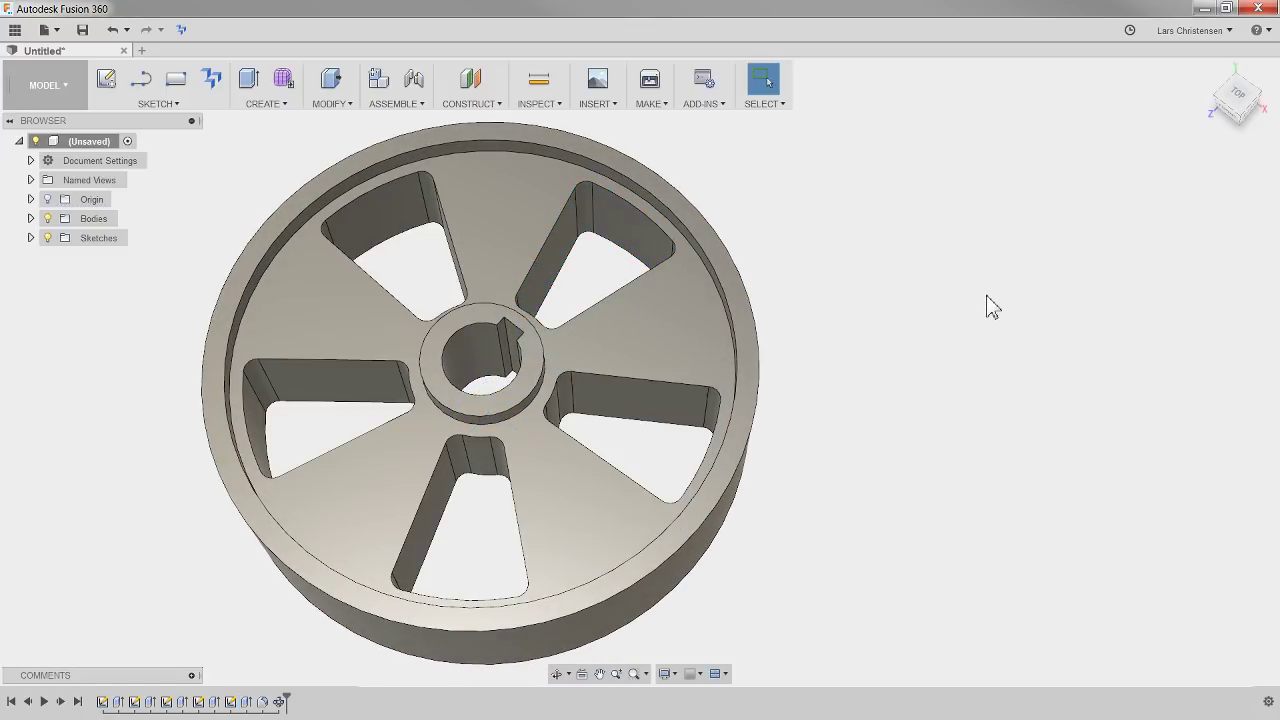
# Review the face recess extrusion by rolling the model history back to just after it and returning to the end.
pyautogui.keyDown('shift'); pyautogui.moveTo(692, 516); pyautogui.dragTo(594, 459, button='middle'); pyautogui.keyUp('shift')
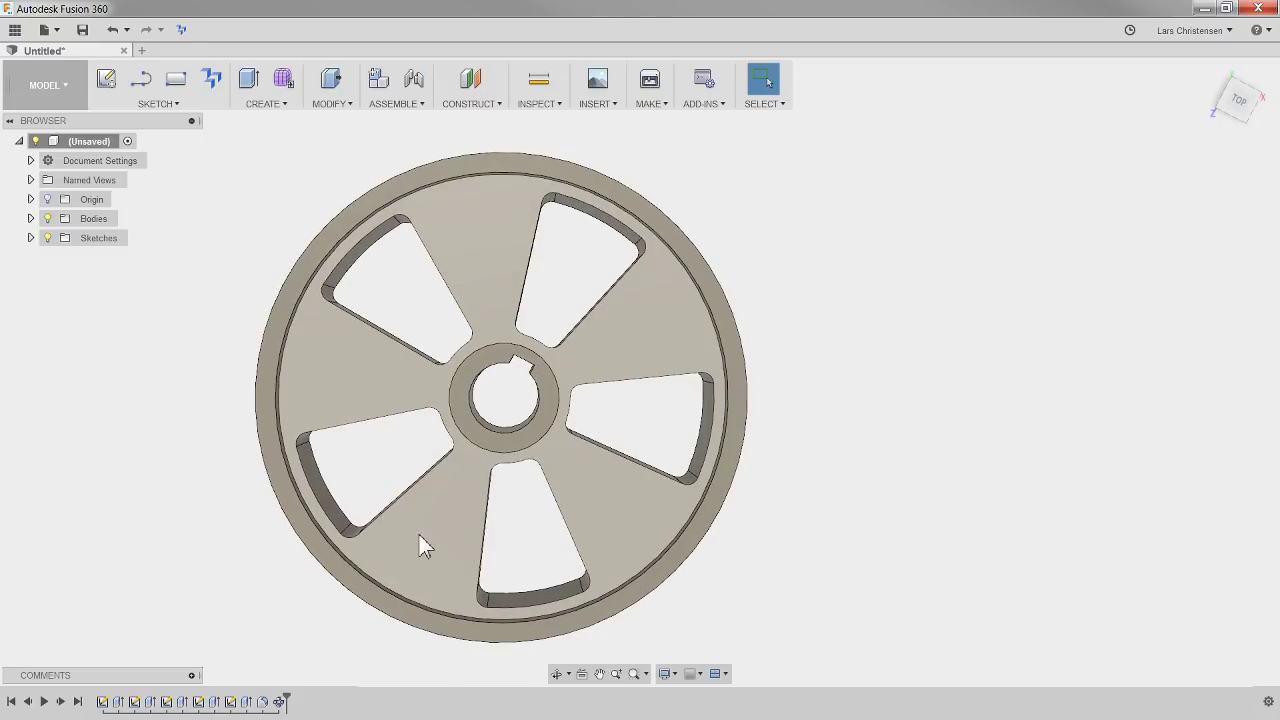
pyautogui.moveTo(610, 455)
pyautogui.keyDown('shift'); pyautogui.mouseDown(button='middle')
pyautogui.moveTo(808, 345)
pyautogui.moveTo(648, 479)
pyautogui.moveTo(754, 486)
pyautogui.moveTo(819, 383)
pyautogui.moveTo(846, 452)
pyautogui.moveTo(428, 312)
pyautogui.moveTo(731, 357)
pyautogui.moveTo(577, 451)
pyautogui.moveTo(470, 318)
pyautogui.moveTo(484, 385)
pyautogui.moveTo(507, 408)
pyautogui.moveTo(483, 434)
pyautogui.moveTo(497, 508)
pyautogui.moveTo(565, 505)
pyautogui.moveTo(647, 376)
pyautogui.moveTo(231, 566)
pyautogui.mouseUp(button='middle'); pyautogui.keyUp('shift')
pyautogui.click(183, 701)
pyautogui.keyDown('shift'); pyautogui.moveTo(173, 696); pyautogui.dragTo(433, 333, button='middle'); pyautogui.keyUp('shift')
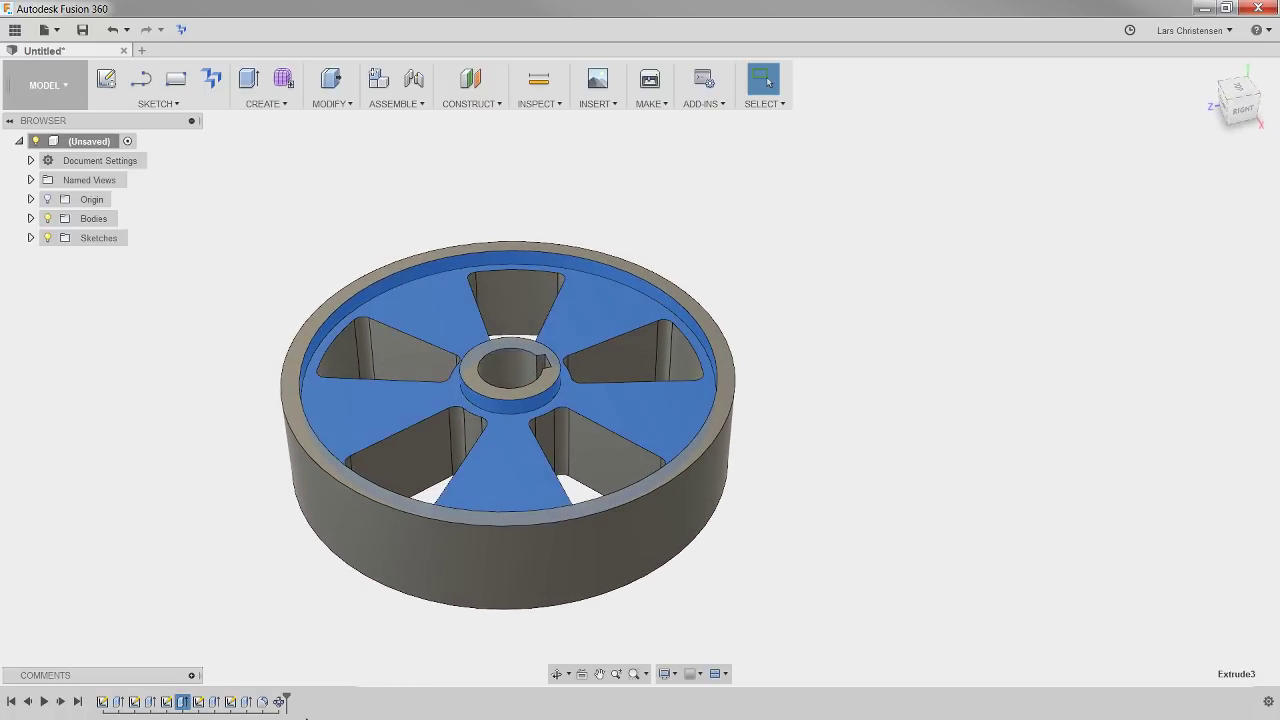
pyautogui.moveTo(190, 710); pyautogui.dragTo(191, 710)
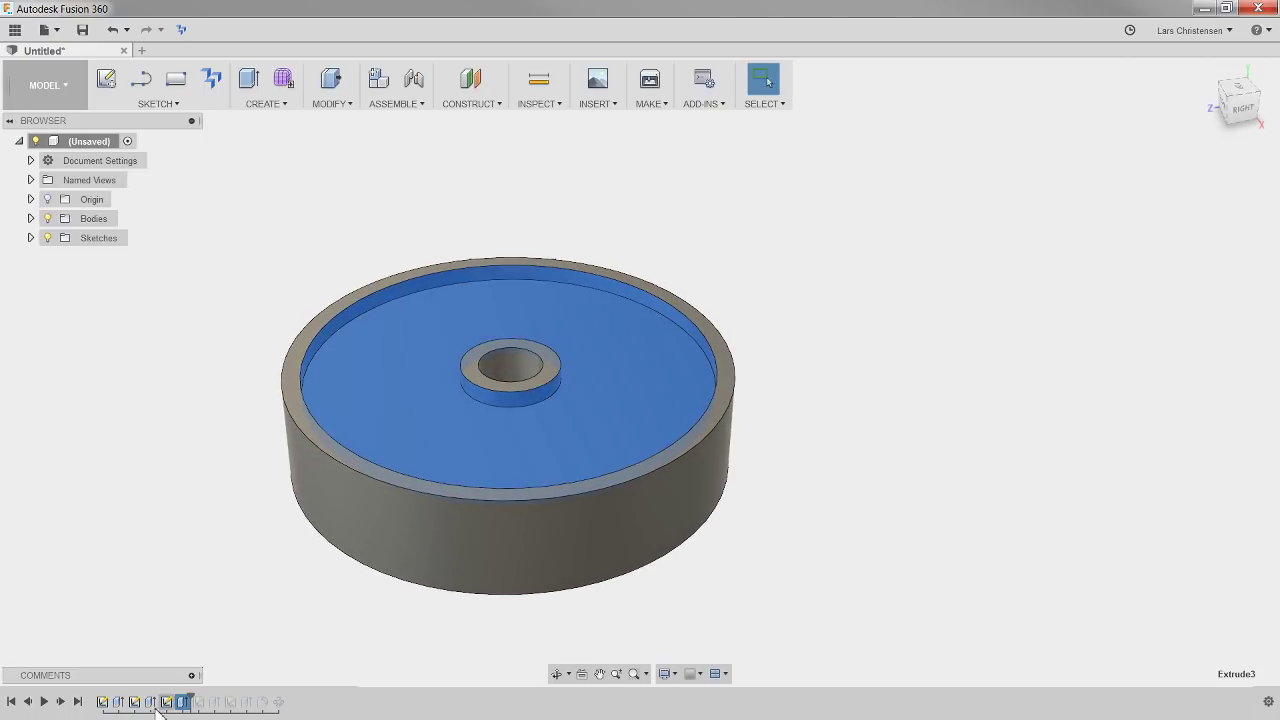
pyautogui.moveTo(220, 699); pyautogui.dragTo(285, 700)
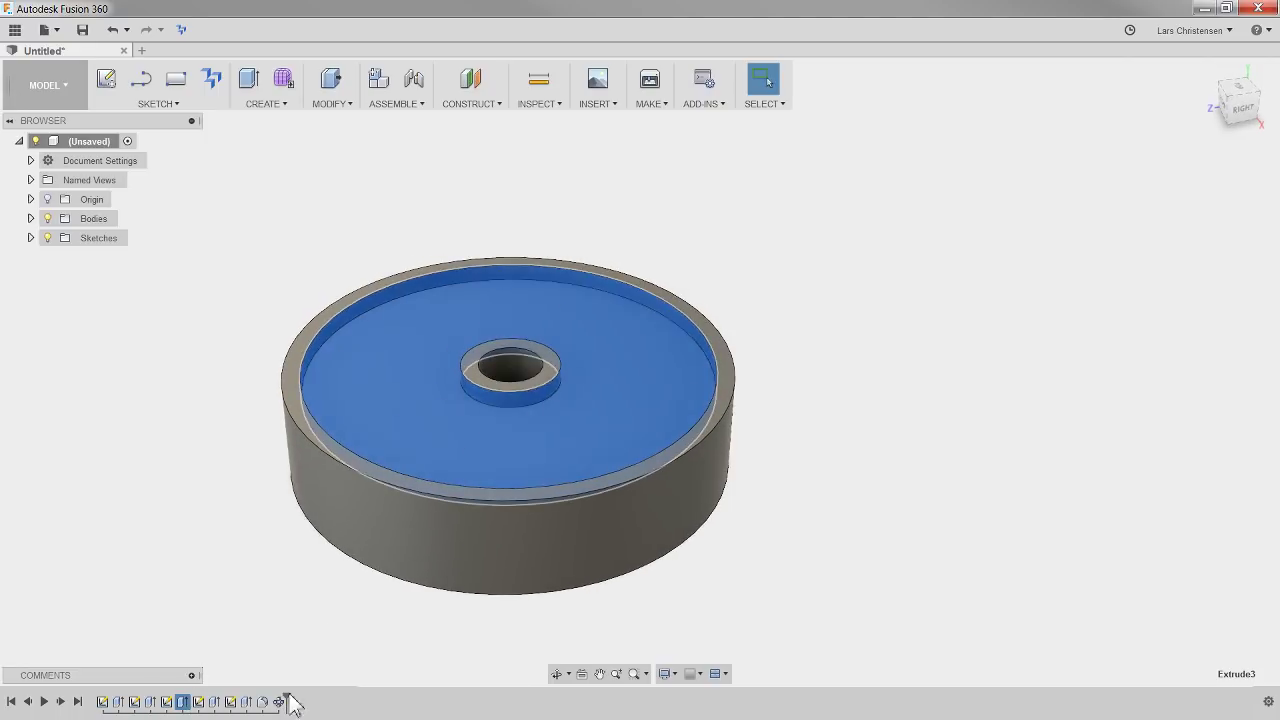
pyautogui.moveTo(663, 531)
pyautogui.keyDown('shift'); pyautogui.mouseDown(button='middle')
pyautogui.moveTo(963, 491)
pyautogui.moveTo(866, 420)
pyautogui.moveTo(857, 343)
pyautogui.mouseUp(button='middle'); pyautogui.keyUp('shift')
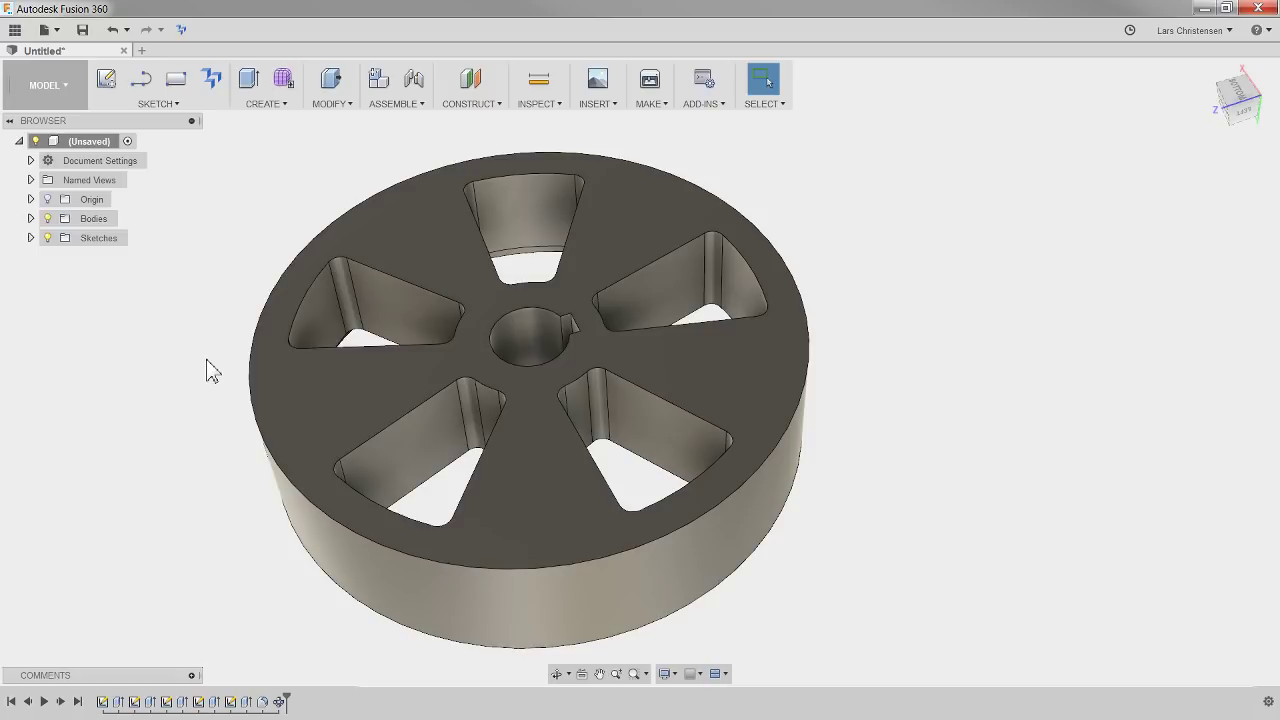
pyautogui.keyDown('shift'); pyautogui.moveTo(183, 444); pyautogui.dragTo(224, 280, button='middle'); pyautogui.keyUp('shift')
pyautogui.click(277, 106)
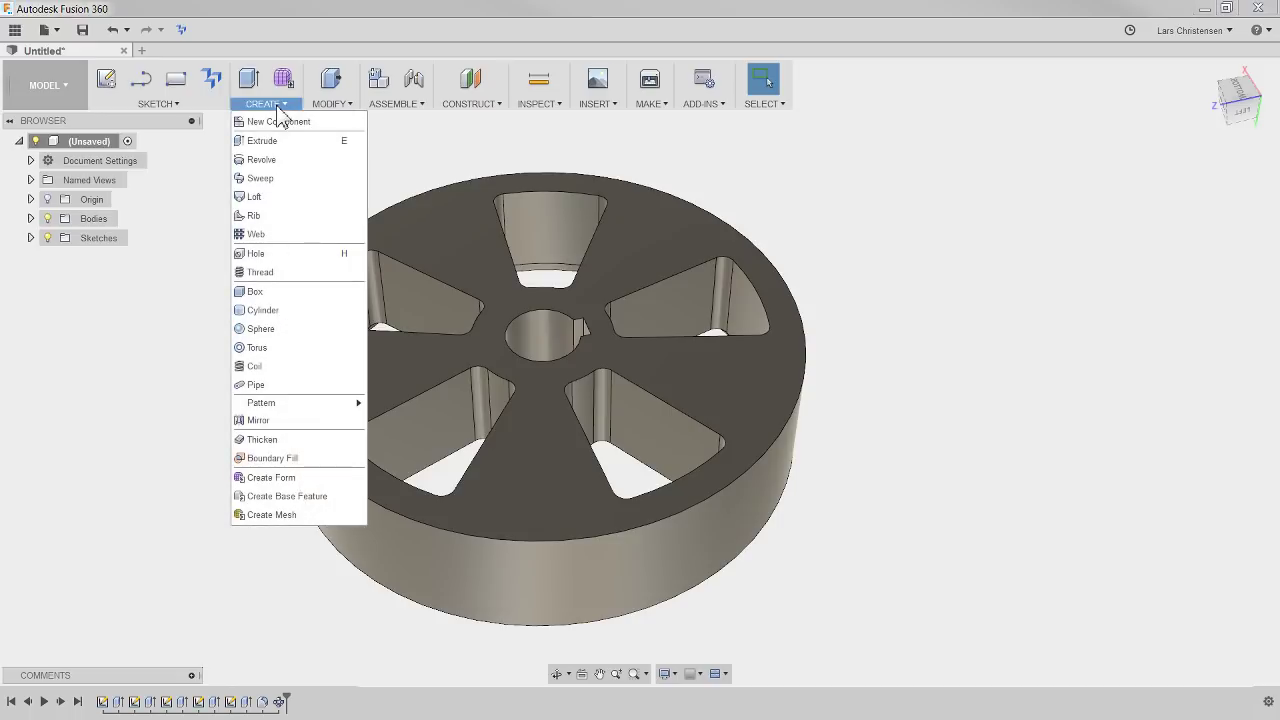
pyautogui.click(257, 421)
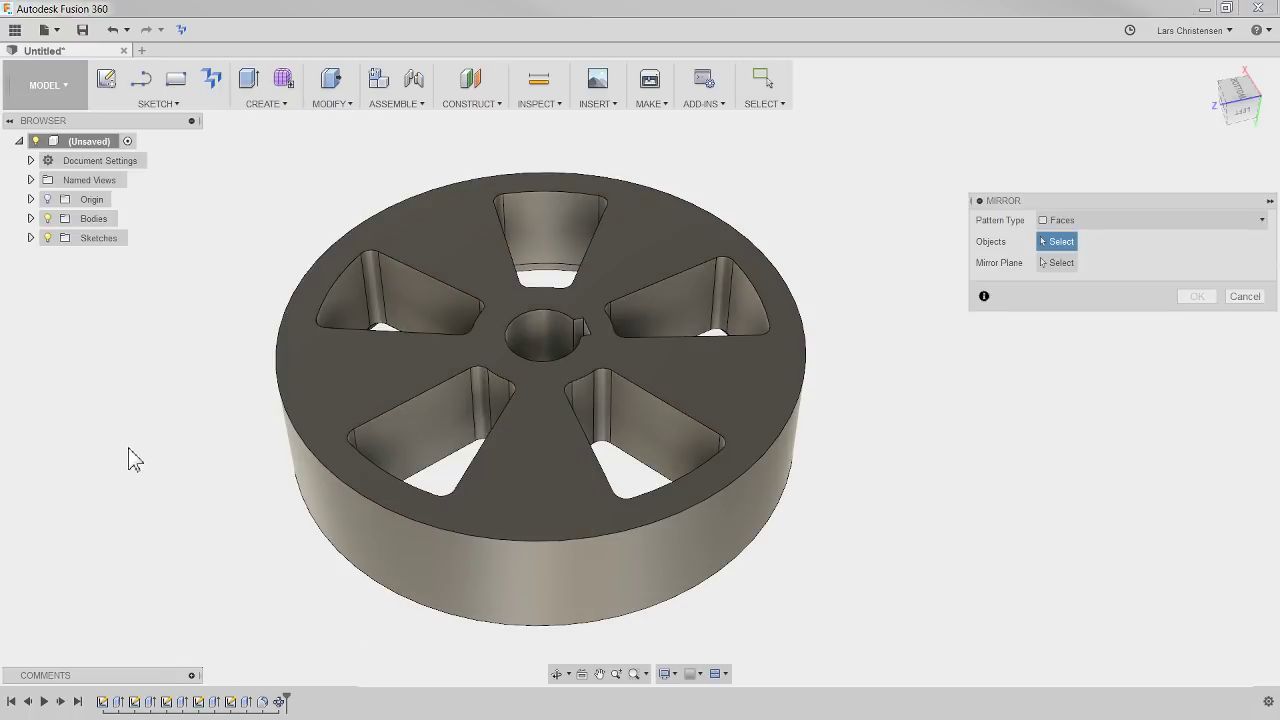
pyautogui.click(1114, 221)
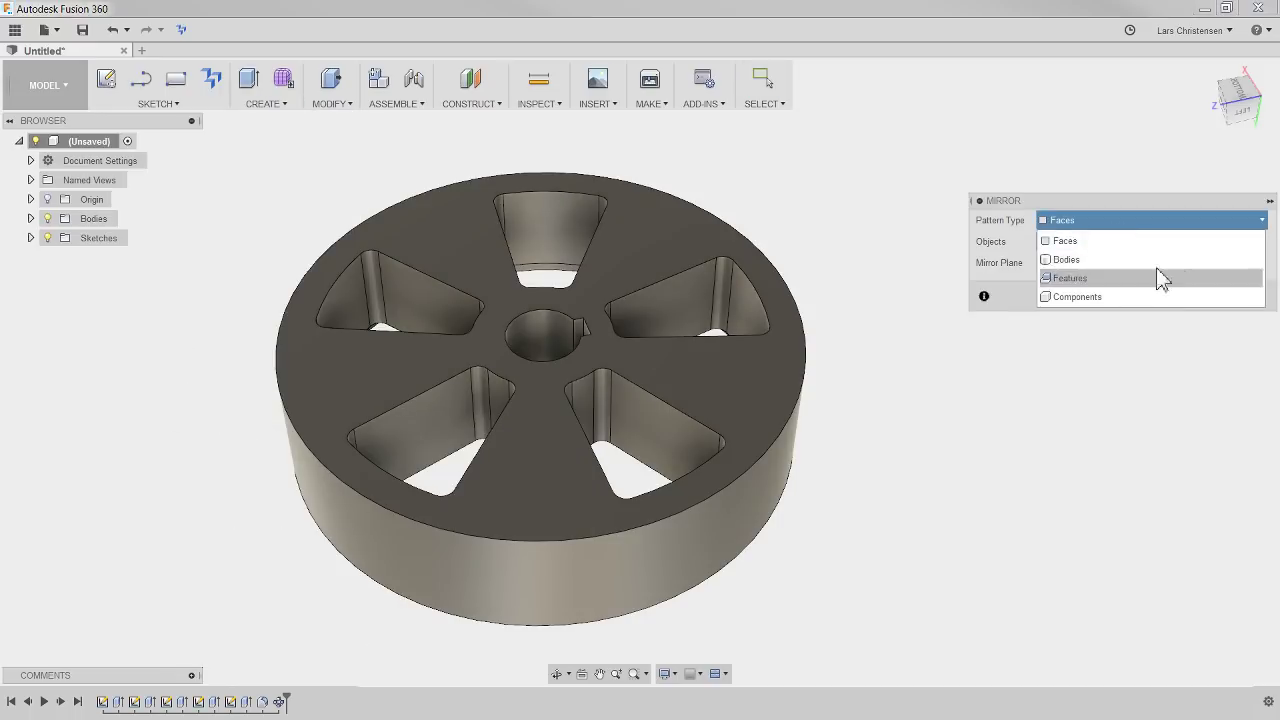
pyautogui.click(1108, 282)
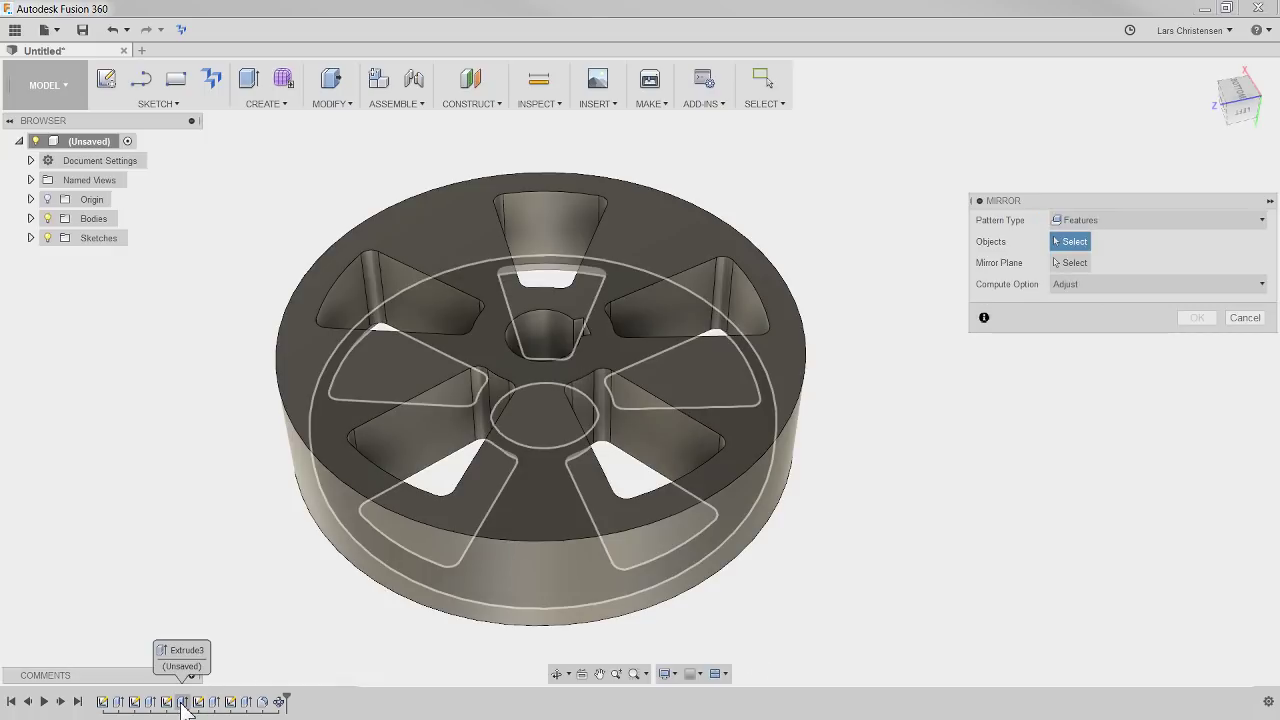
pyautogui.click(183, 702)
pyautogui.keyDown('shift'); pyautogui.moveTo(240, 620); pyautogui.dragTo(506, 484, button='middle'); pyautogui.keyUp('shift')
pyautogui.click(1069, 262)
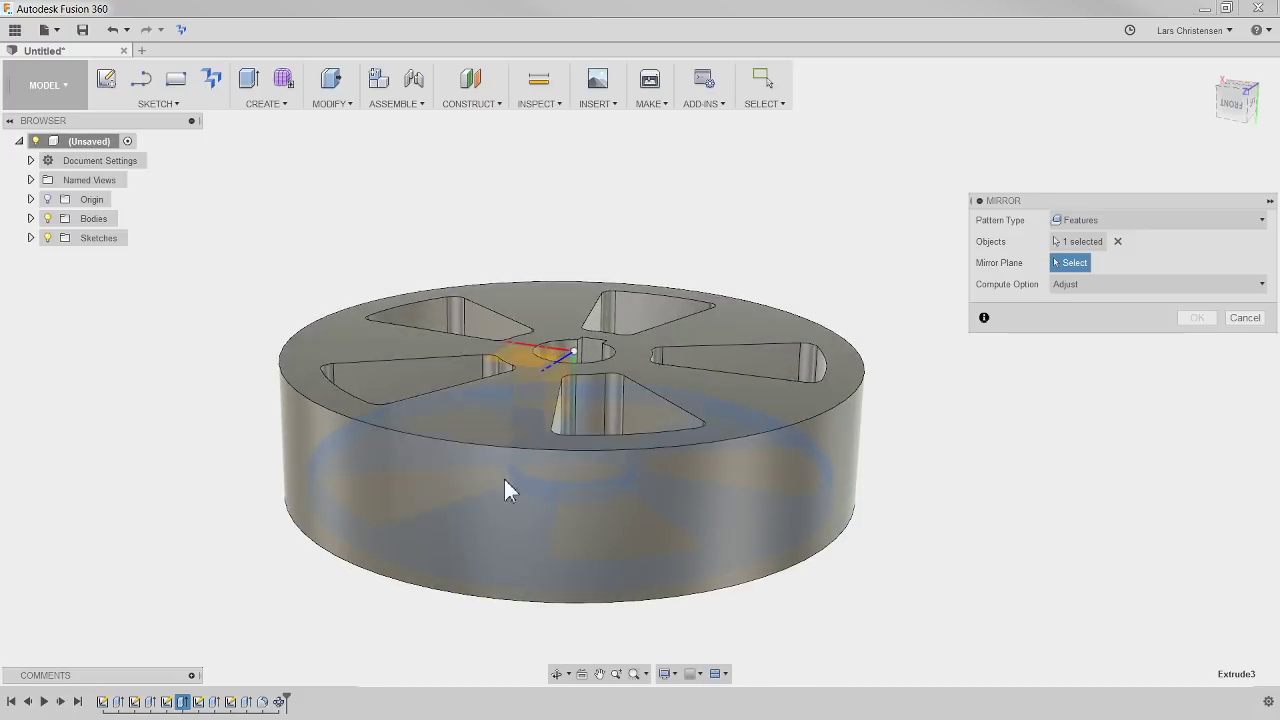
pyautogui.click(1245, 318)
# Roll the history back to the wheel's base extrusion, inspect its feature settings and return the history to the end.
pyautogui.moveTo(1160, 357)
pyautogui.keyDown('shift'); pyautogui.mouseDown(button='middle')
pyautogui.moveTo(1057, 451)
pyautogui.moveTo(686, 634)
pyautogui.moveTo(571, 600)
pyautogui.moveTo(385, 692)
pyautogui.moveTo(290, 698)
pyautogui.mouseUp(button='middle'); pyautogui.keyUp('shift')
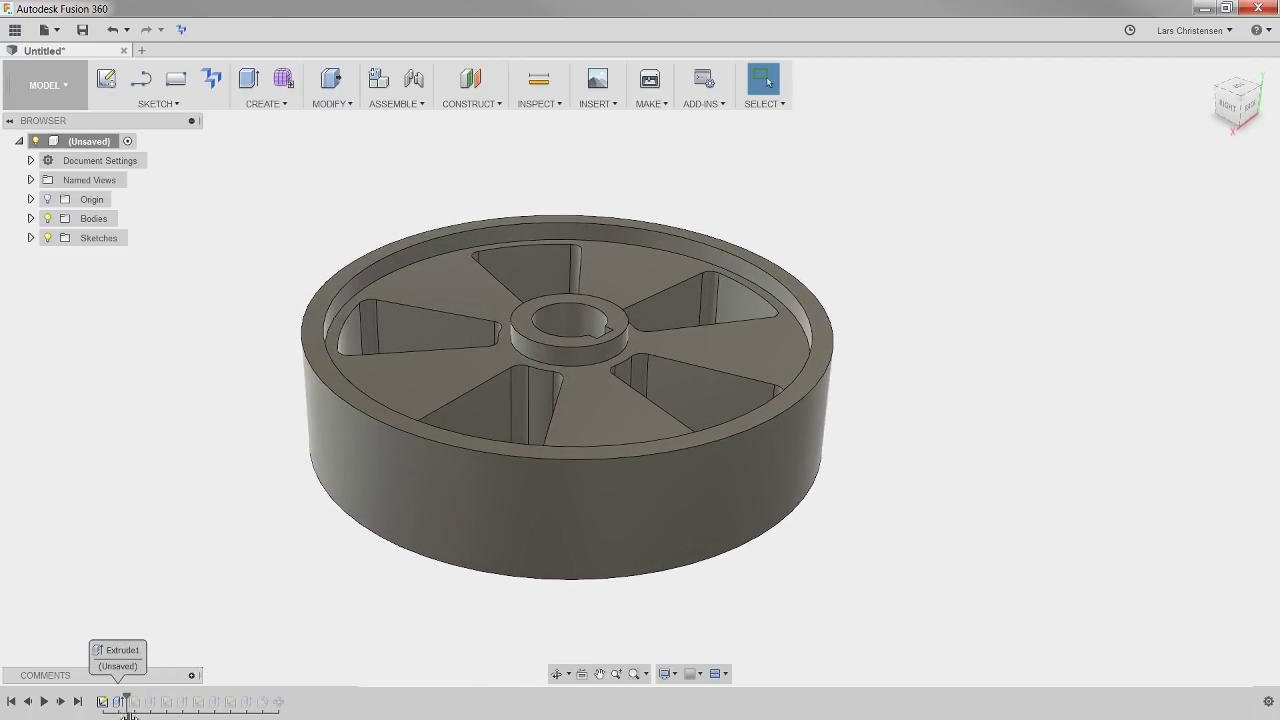
pyautogui.moveTo(130, 713); pyautogui.dragTo(127, 713)
pyautogui.keyDown('shift'); pyautogui.moveTo(198, 578); pyautogui.dragTo(261, 411, button='middle'); pyautogui.keyUp('shift')
pyautogui.keyDown('shift'); pyautogui.moveTo(620, 548); pyautogui.dragTo(184, 642, button='middle'); pyautogui.keyUp('shift')
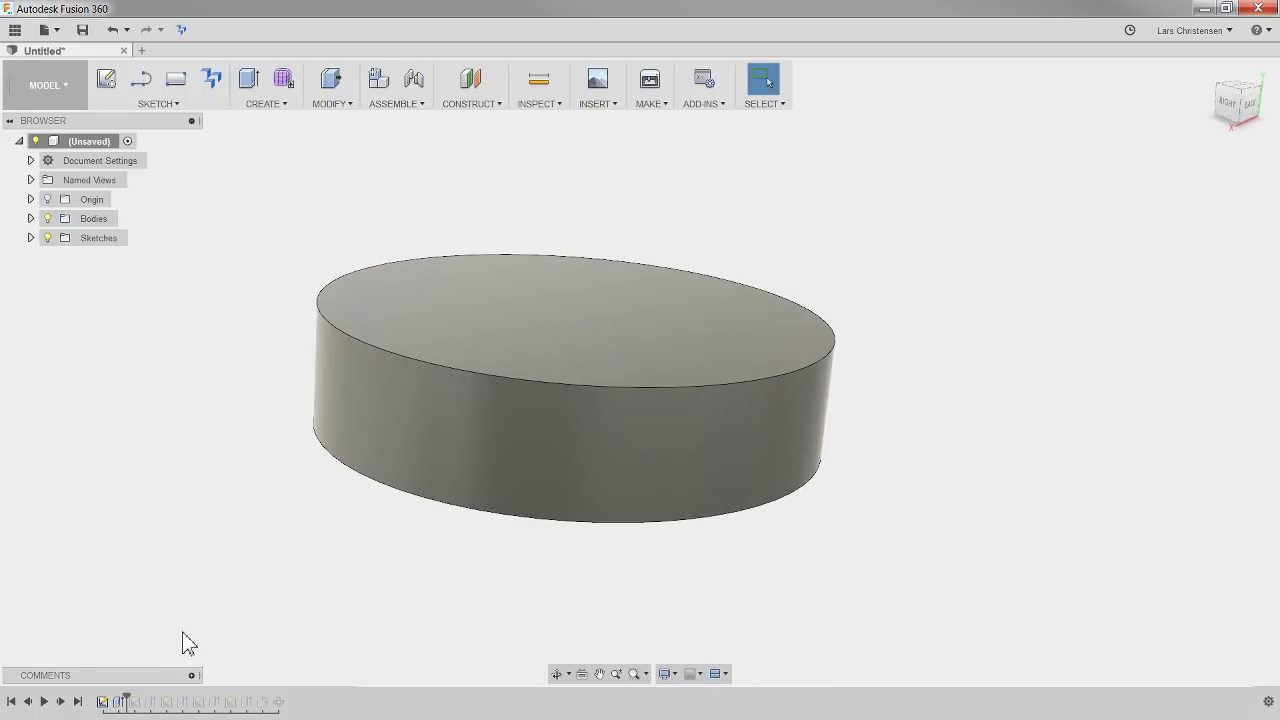
pyautogui.rightClick(118, 701)
pyautogui.click(134, 548)
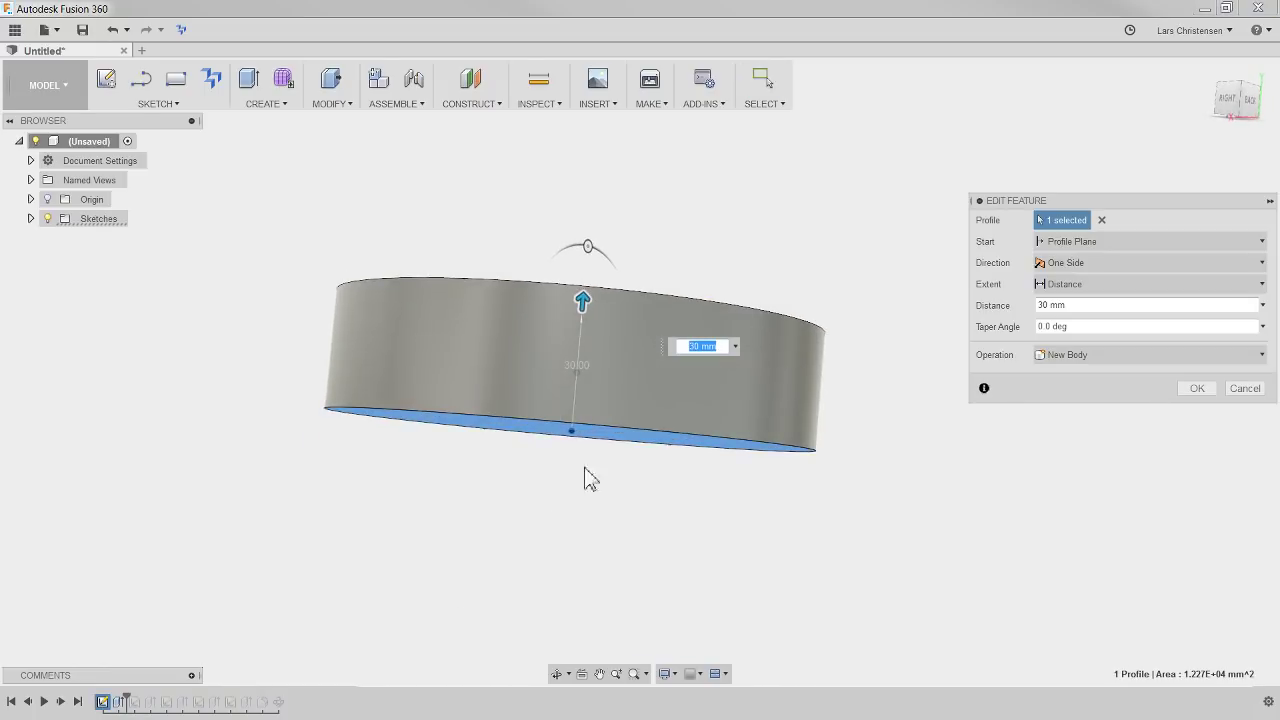
pyautogui.click(1252, 391)
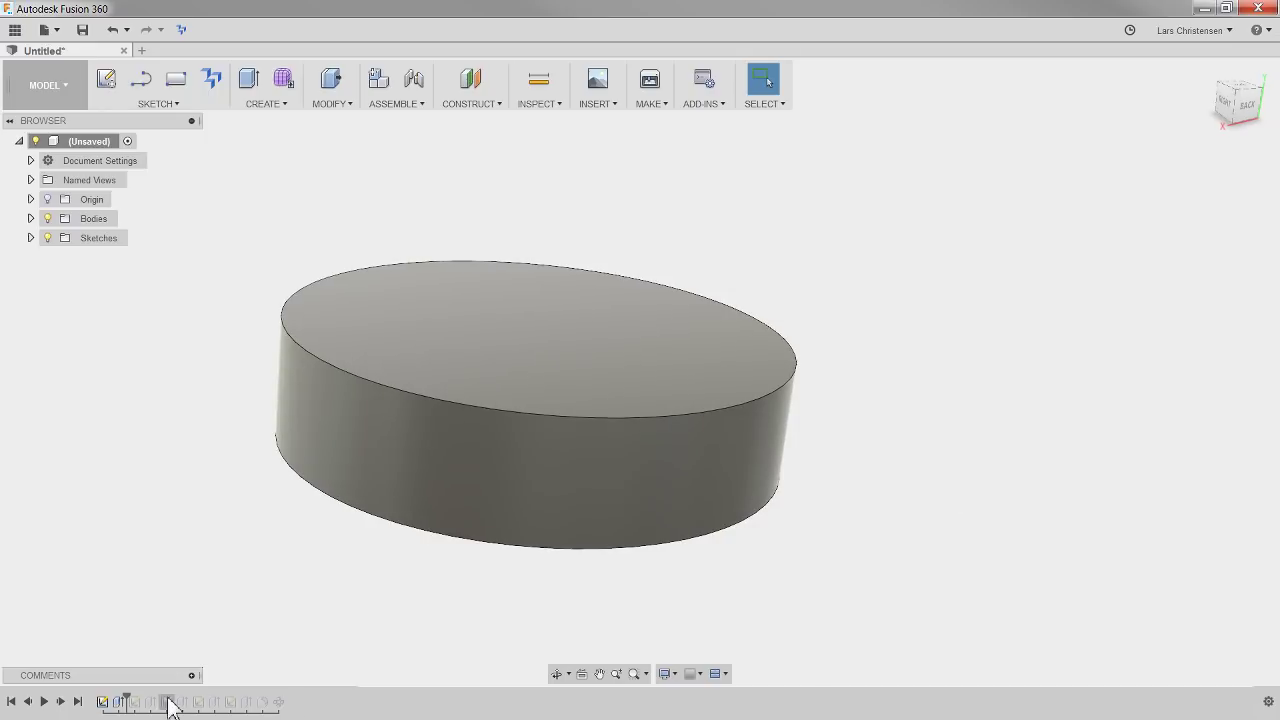
pyautogui.moveTo(127, 700); pyautogui.dragTo(285, 704)
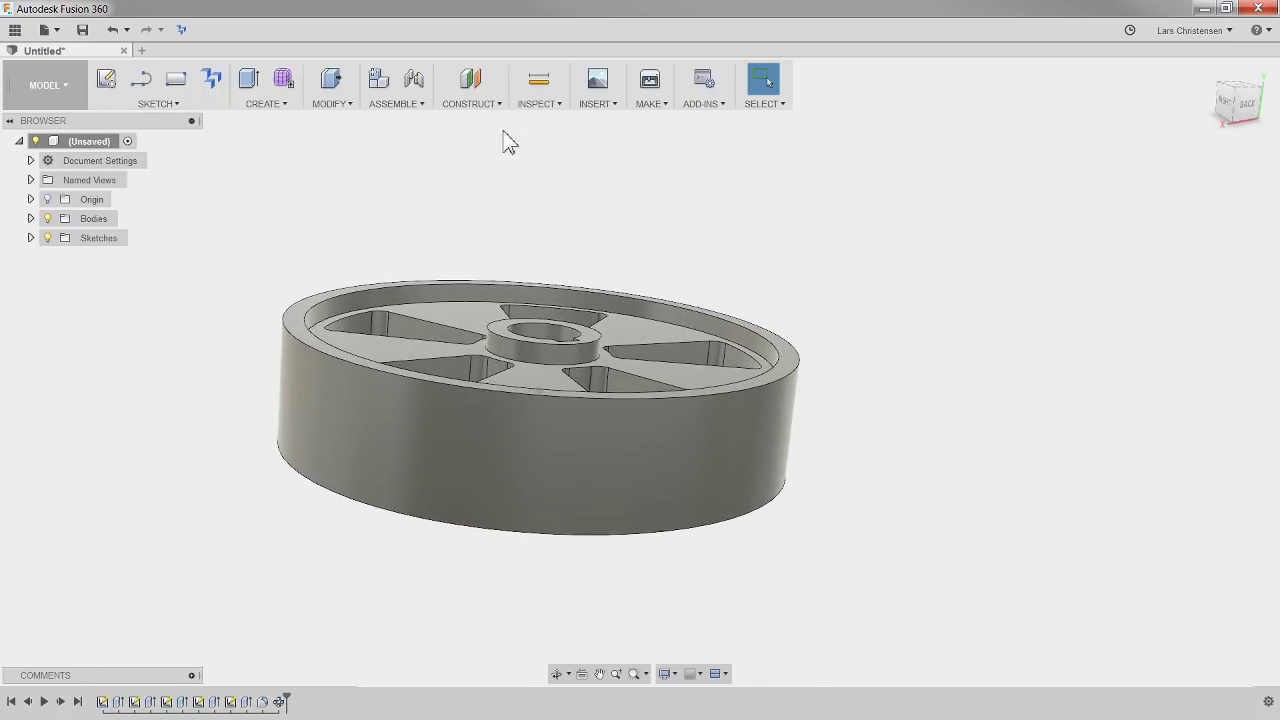
pyautogui.click(484, 106)
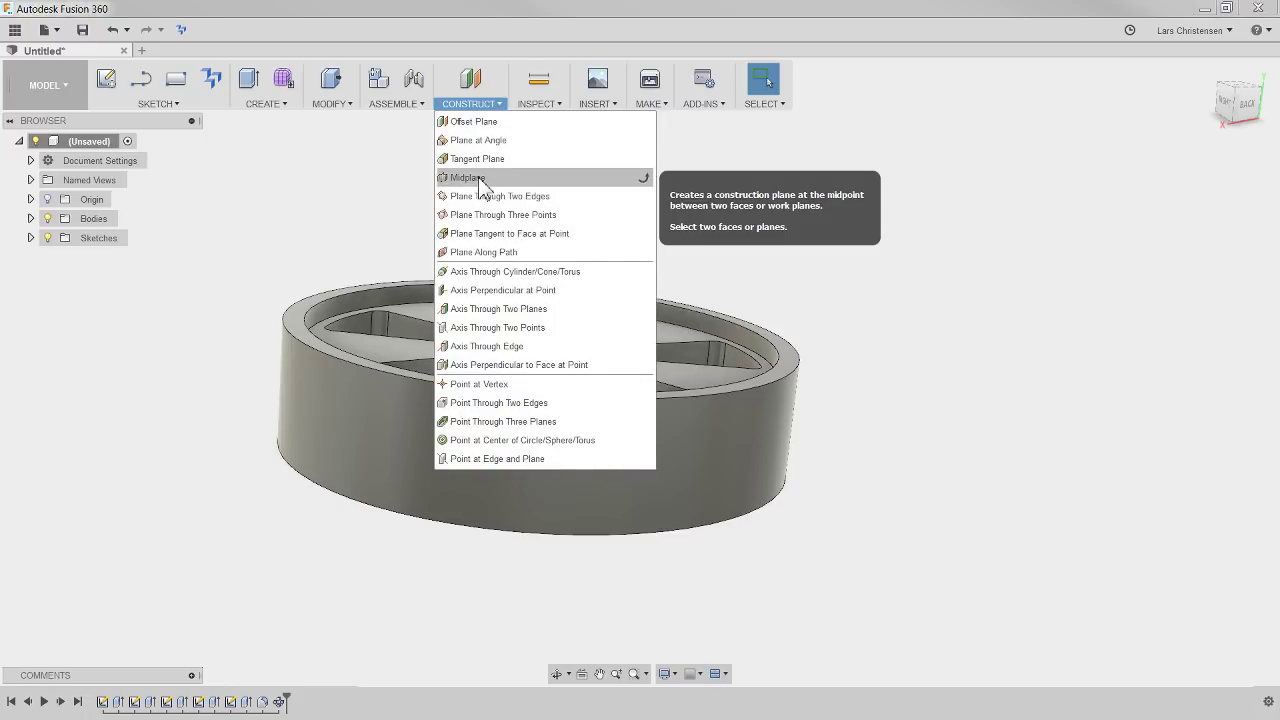
pyautogui.click(481, 187)
pyautogui.keyDown('shift'); pyautogui.moveTo(470, 230); pyautogui.dragTo(278, 432, button='middle'); pyautogui.keyUp('shift')
pyautogui.click(237, 374)
pyautogui.click(764, 435)
pyautogui.keyDown('shift'); pyautogui.moveTo(764, 435); pyautogui.dragTo(262, 450, button='middle'); pyautogui.keyUp('shift')
pyautogui.keyDown('shift'); pyautogui.moveTo(225, 368); pyautogui.dragTo(249, 391, button='middle'); pyautogui.keyUp('shift')
pyautogui.click(1249, 258)
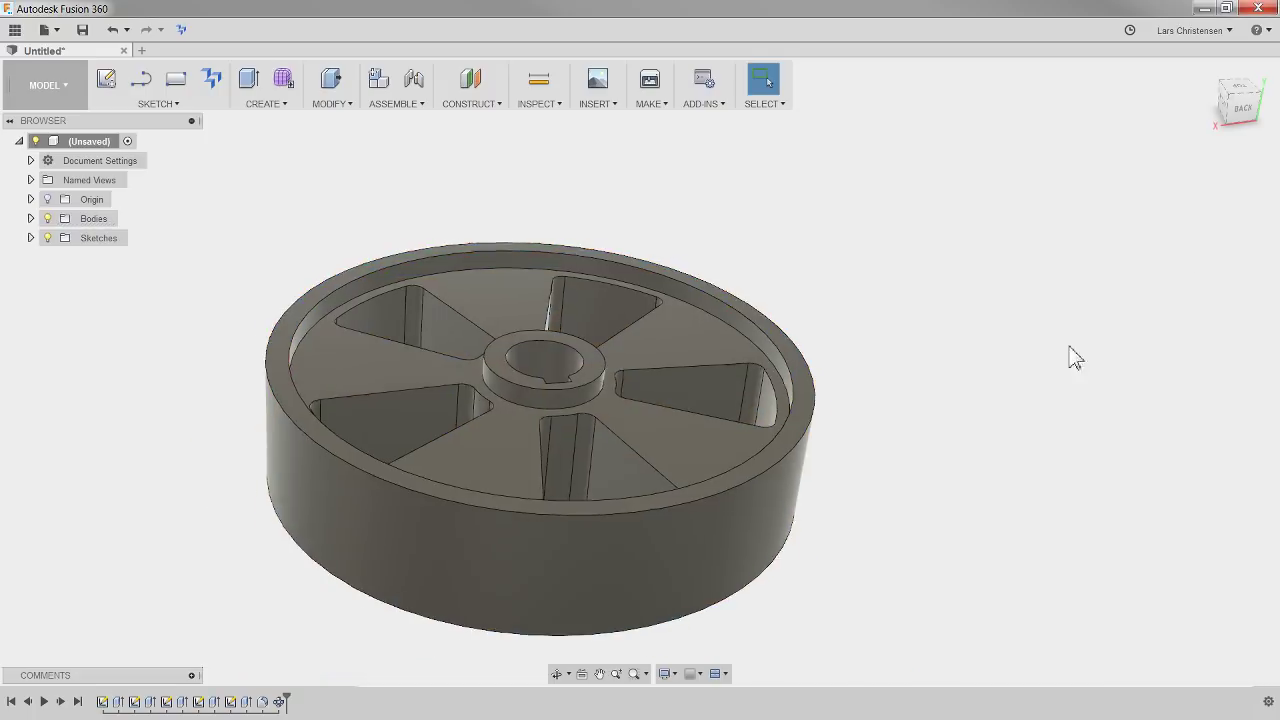
# Edit the wheel's base extrusion and change its direction from one side to Symmetric about the profile plane.
pyautogui.keyDown('shift'); pyautogui.moveTo(930, 445); pyautogui.dragTo(977, 494, button='middle'); pyautogui.keyUp('shift')
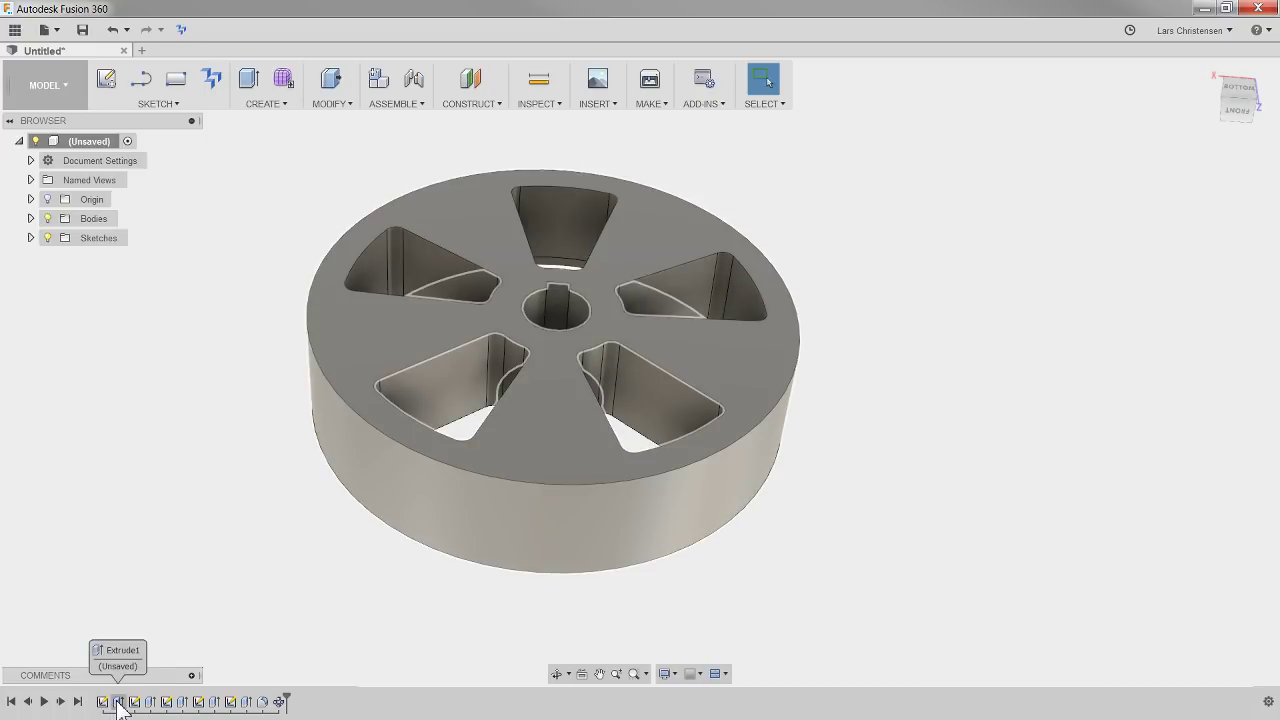
pyautogui.click(118, 703)
pyautogui.rightClick(118, 703)
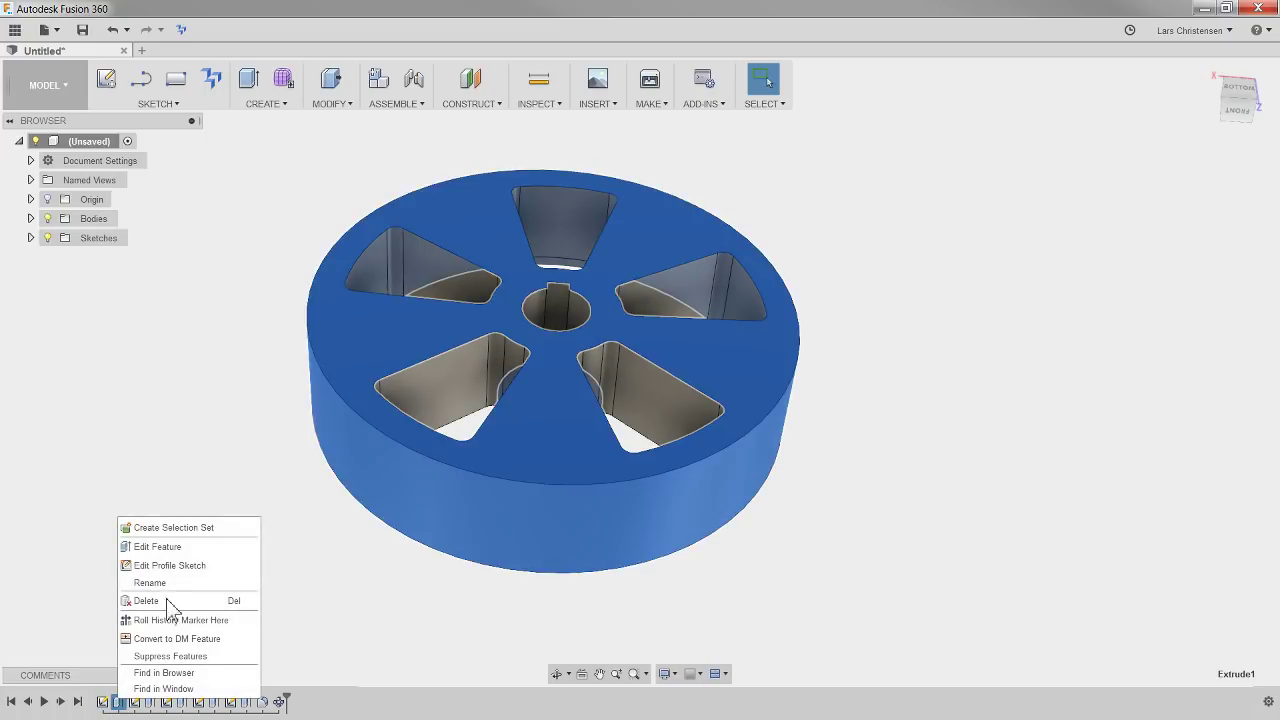
pyautogui.click(158, 546)
pyautogui.keyDown('shift'); pyautogui.moveTo(565, 380); pyautogui.dragTo(1104, 265, button='middle'); pyautogui.keyUp('shift')
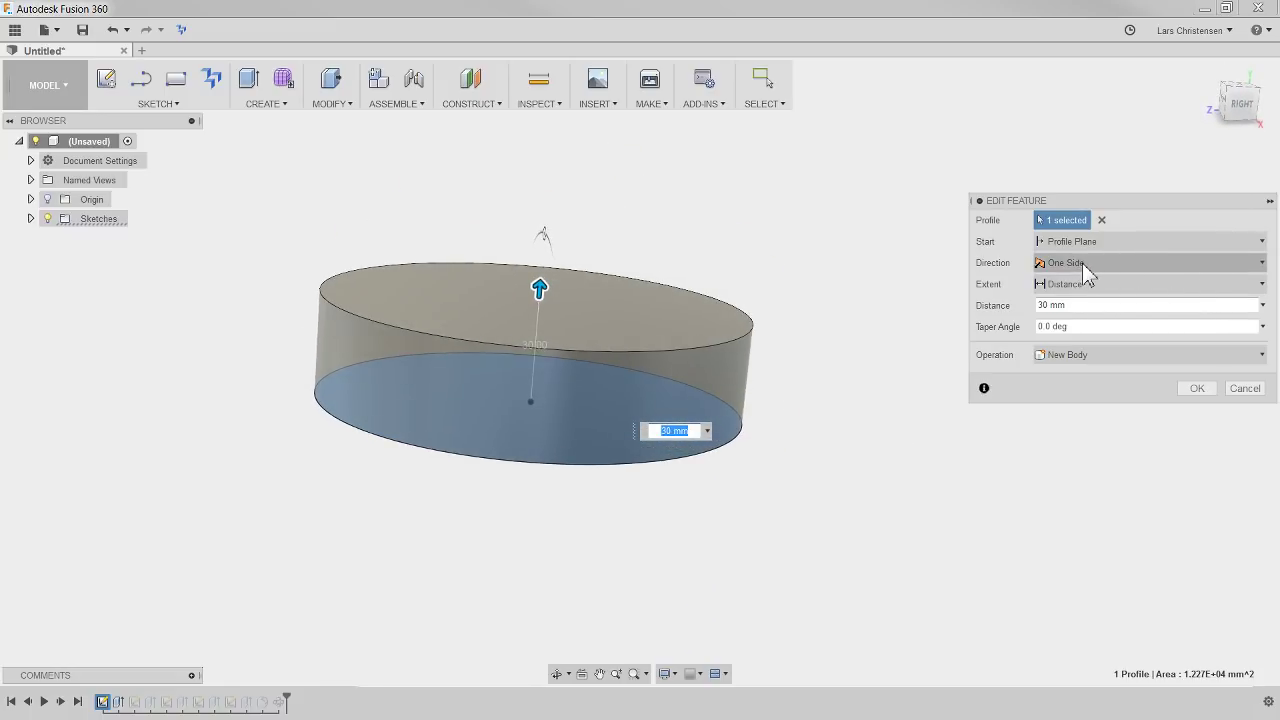
pyautogui.click(1082, 263)
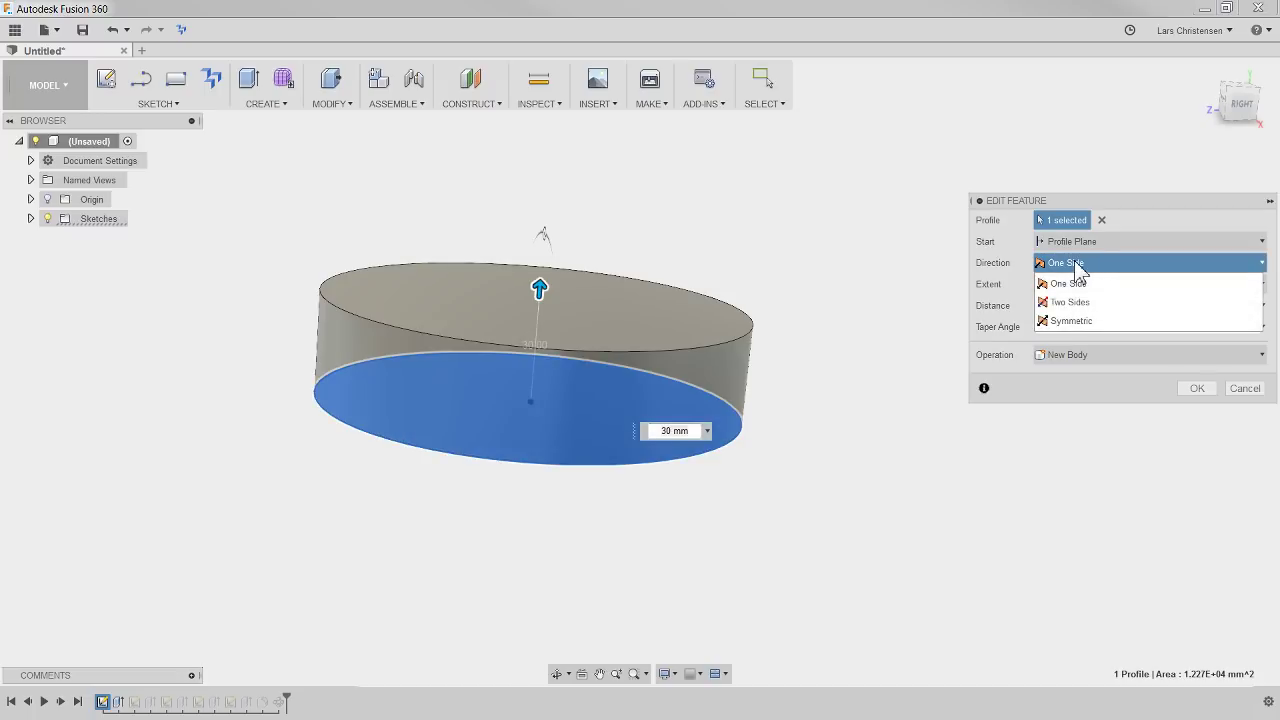
pyautogui.click(1095, 320)
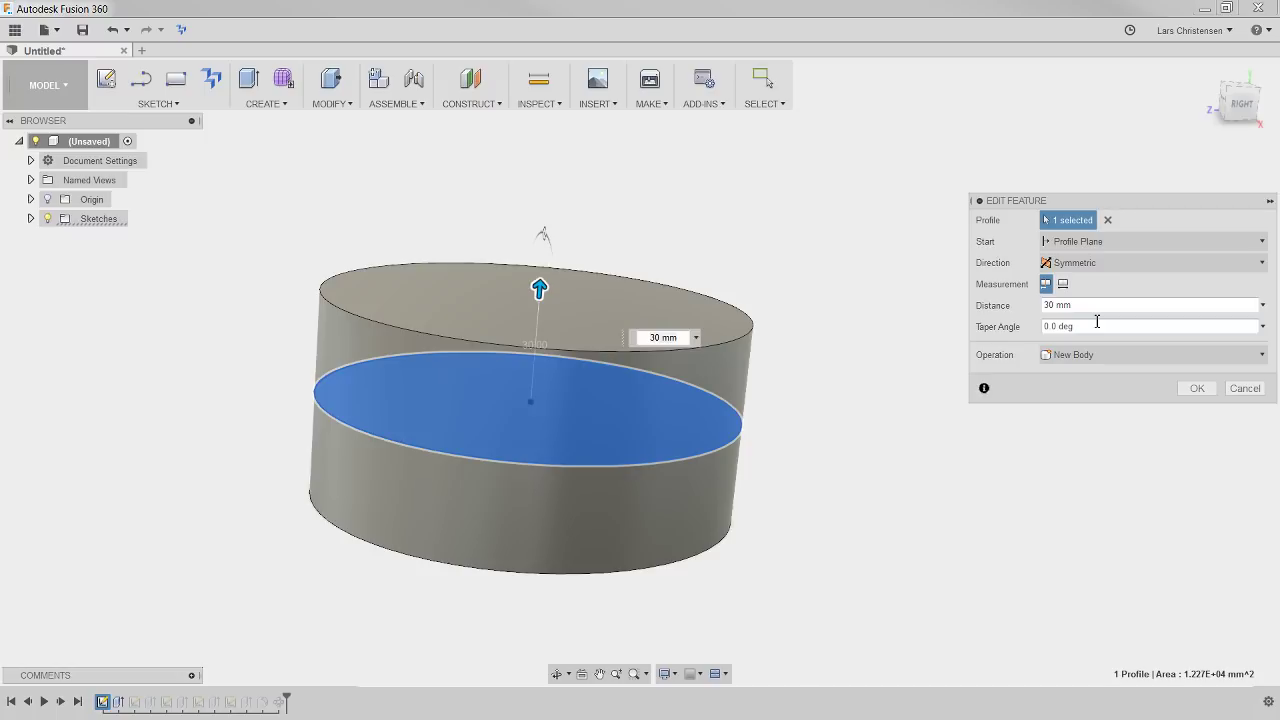
# Measure the symmetric extrusion's 30 mm distance across the wheel's whole thickness instead of per side and accept the edit.
pyautogui.moveTo(1027, 284)
pyautogui.keyDown('shift'); pyautogui.mouseDown(button='middle')
pyautogui.moveTo(766, 337)
pyautogui.moveTo(1005, 295)
pyautogui.mouseUp(button='middle'); pyautogui.keyUp('shift')
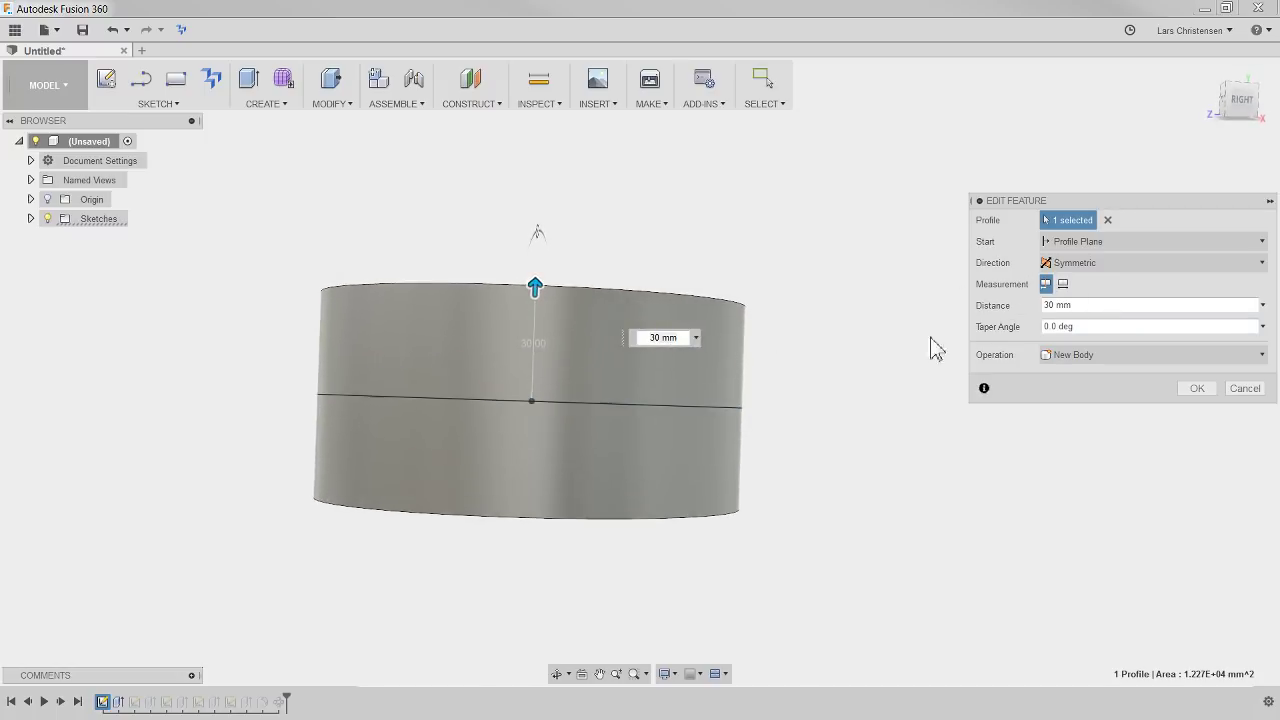
pyautogui.click(1063, 284)
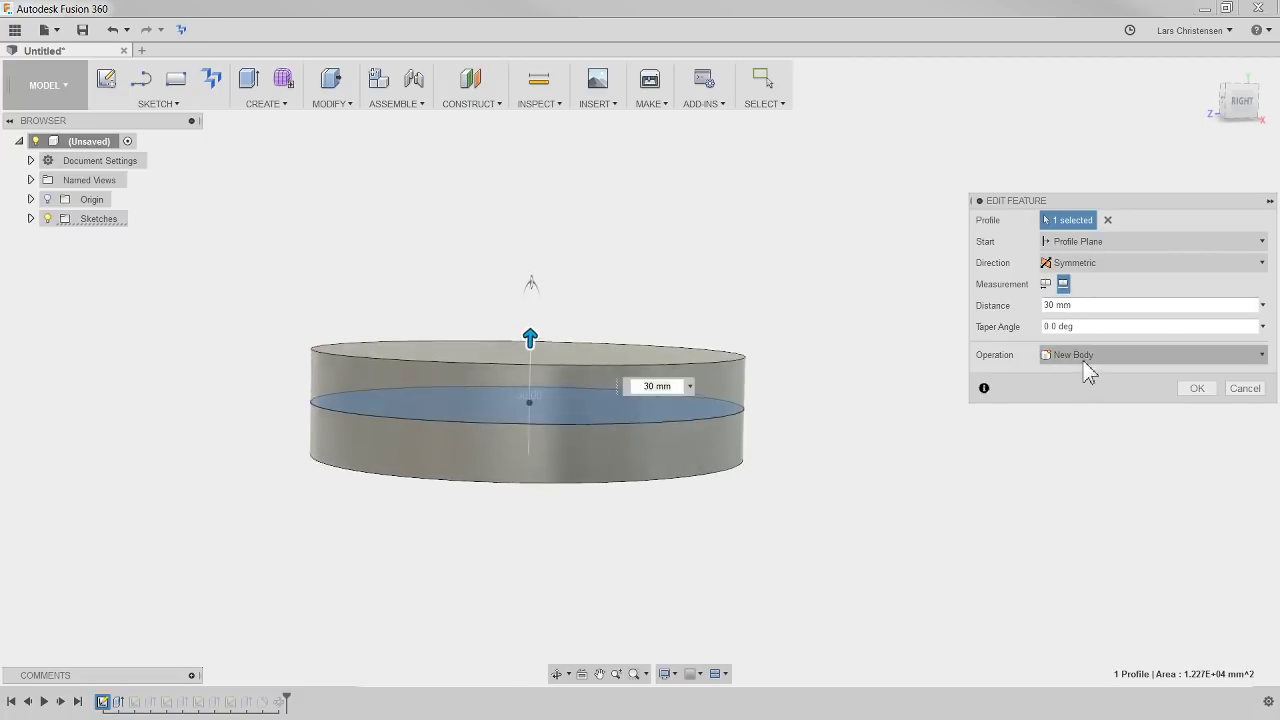
pyautogui.keyDown('shift'); pyautogui.moveTo(600, 374); pyautogui.dragTo(592, 409, button='middle'); pyautogui.keyUp('shift')
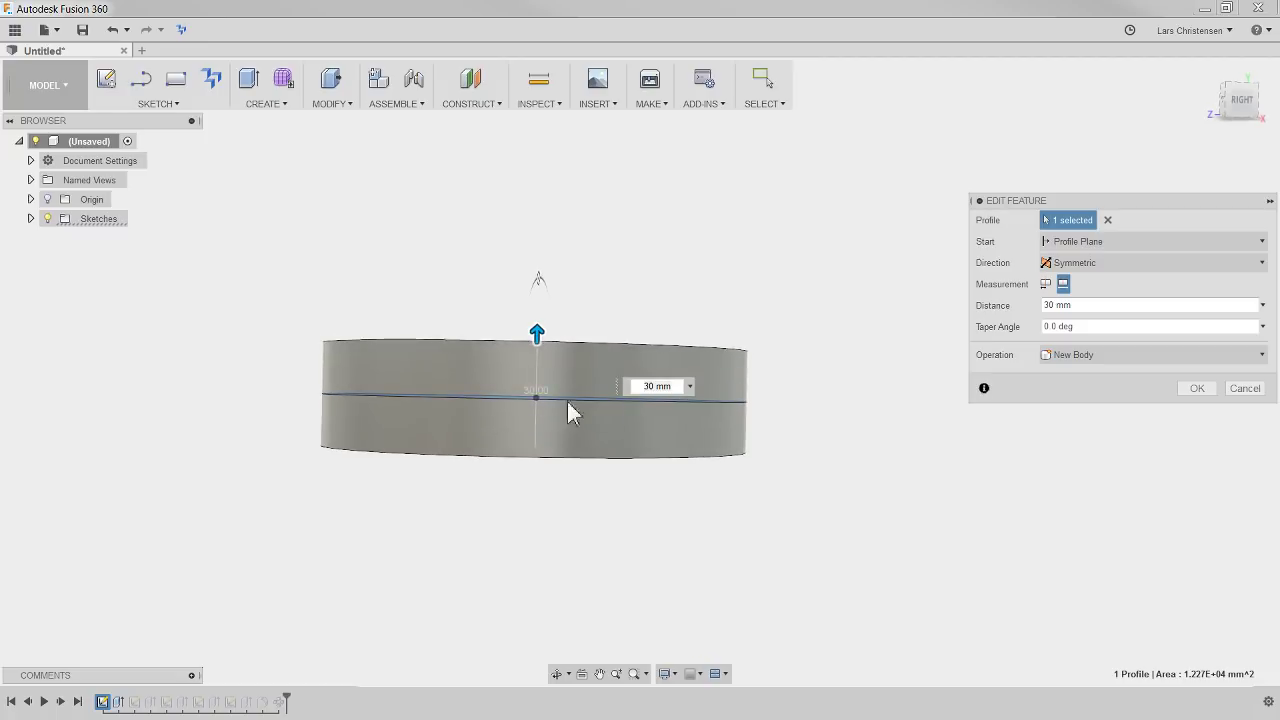
pyautogui.click(1184, 392)
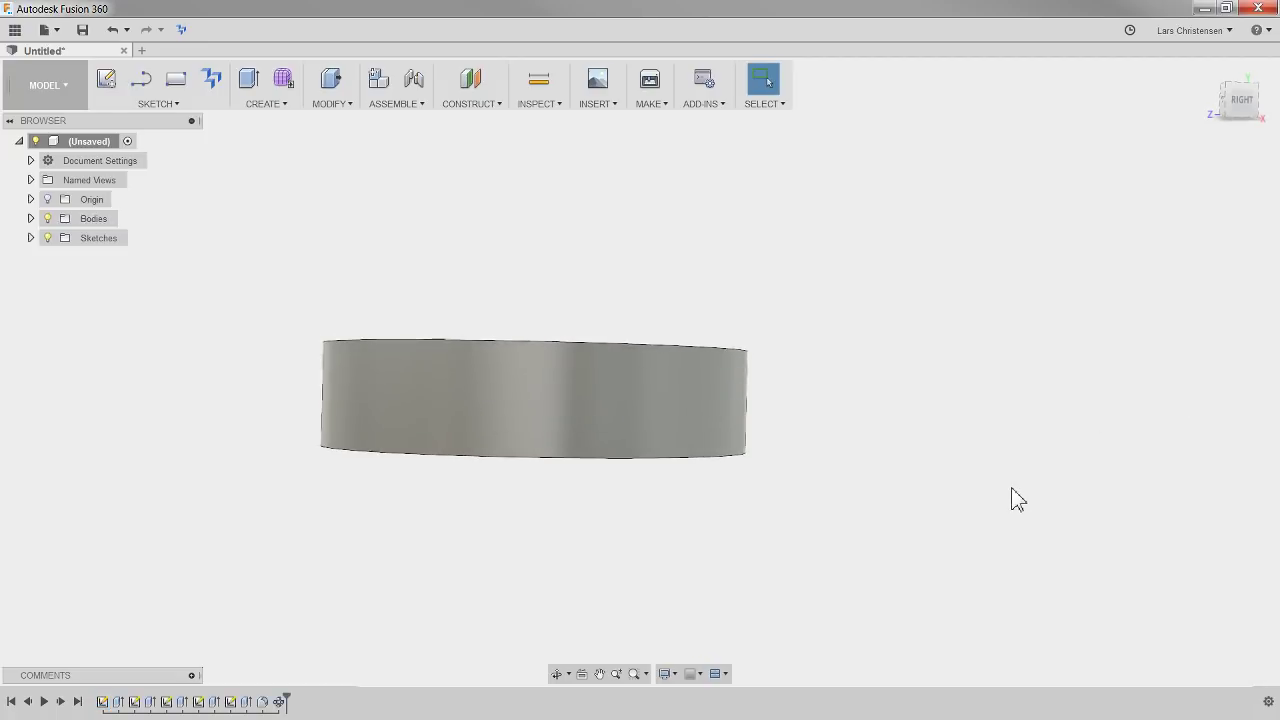
# Start a mirror of features and choose the face recess extrusion as the object.
pyautogui.keyDown('shift'); pyautogui.moveTo(1003, 503); pyautogui.dragTo(476, 532, button='middle'); pyautogui.keyUp('shift')
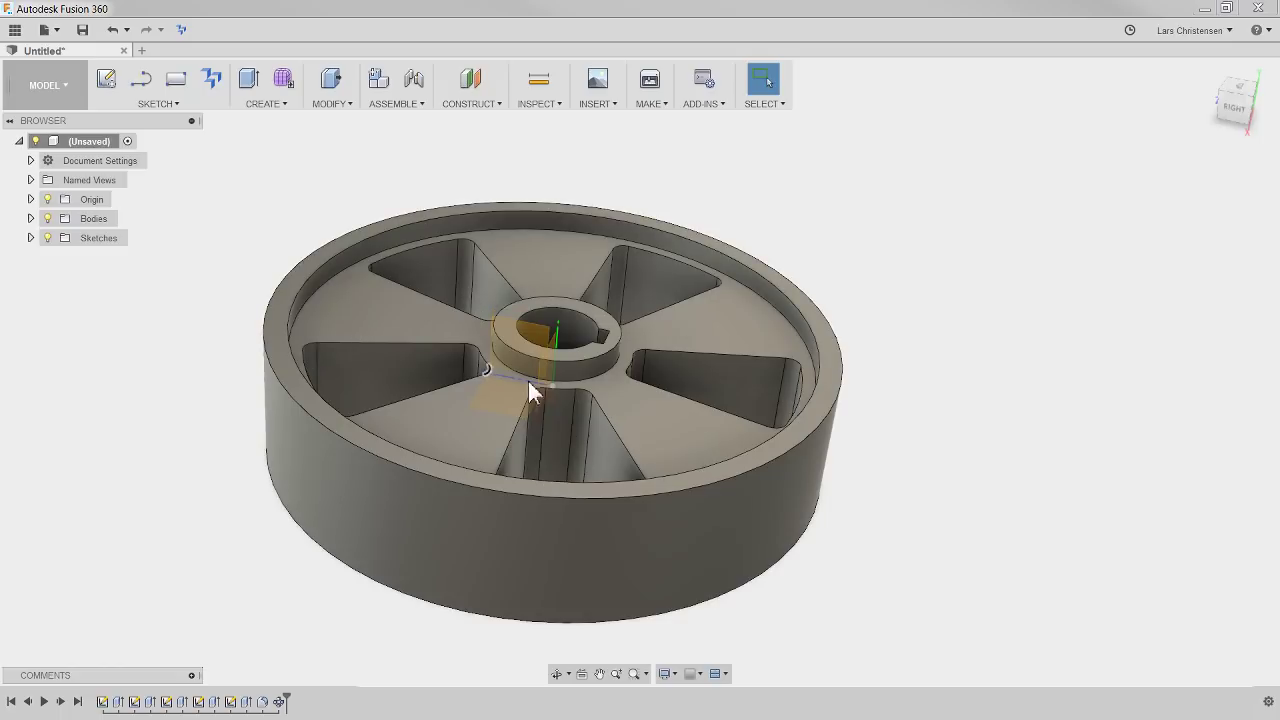
pyautogui.moveTo(1028, 427)
pyautogui.keyDown('shift'); pyautogui.mouseDown(button='middle')
pyautogui.moveTo(1040, 463)
pyautogui.moveTo(954, 534)
pyautogui.moveTo(583, 409)
pyautogui.moveTo(523, 331)
pyautogui.moveTo(534, 389)
pyautogui.moveTo(474, 374)
pyautogui.moveTo(494, 354)
pyautogui.mouseUp(button='middle'); pyautogui.keyUp('shift')
pyautogui.keyDown('shift'); pyautogui.moveTo(343, 172); pyautogui.dragTo(377, 131, button='middle'); pyautogui.keyUp('shift')
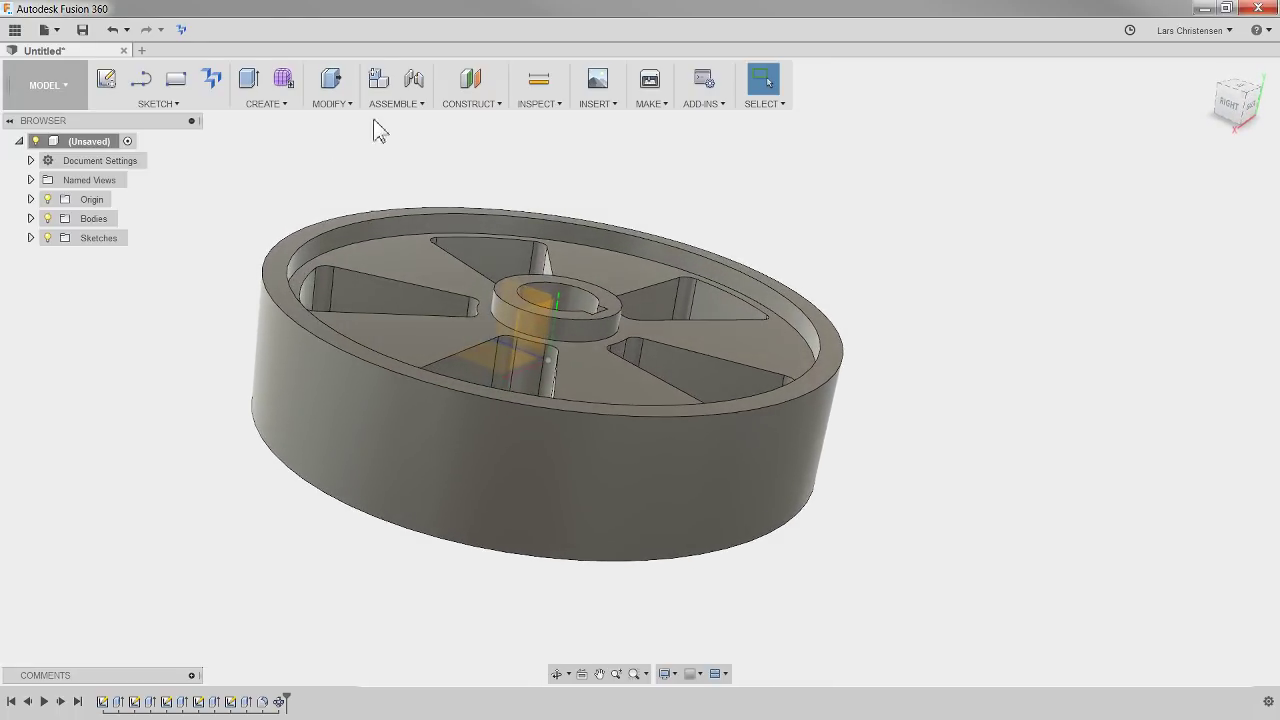
pyautogui.click(268, 104)
pyautogui.click(257, 420)
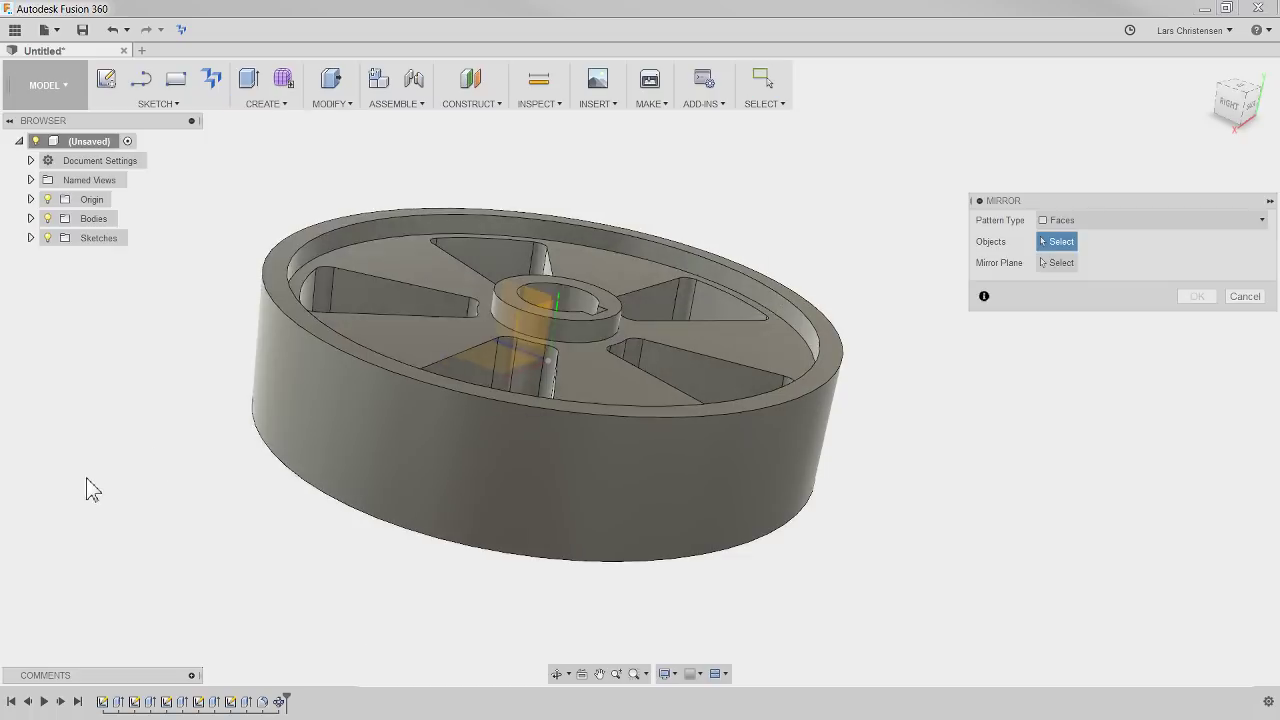
pyautogui.click(1189, 222)
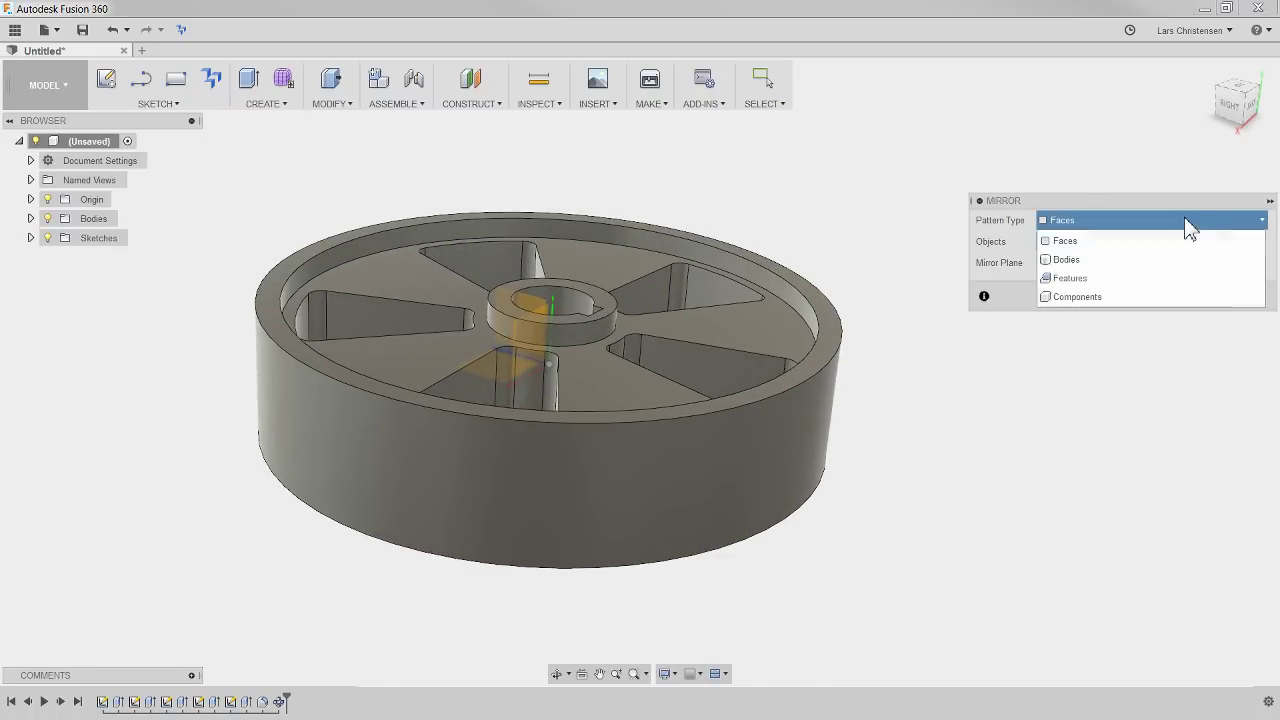
pyautogui.click(1118, 278)
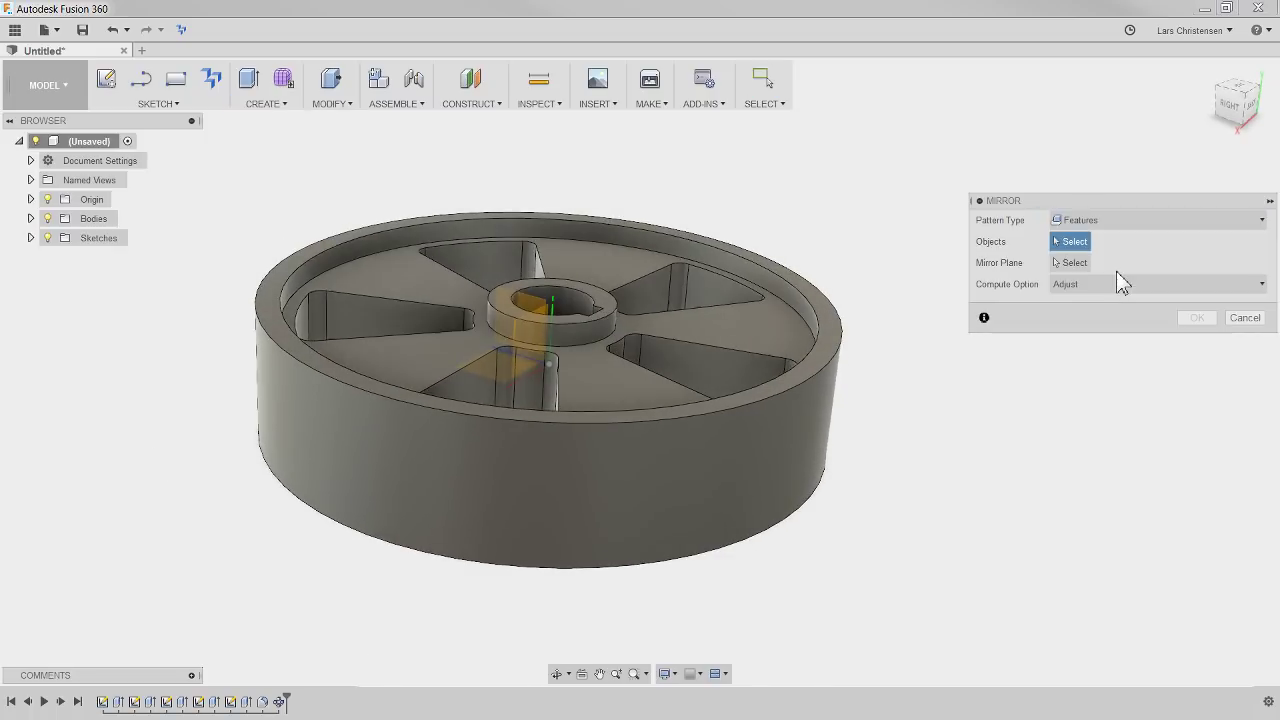
pyautogui.click(183, 702)
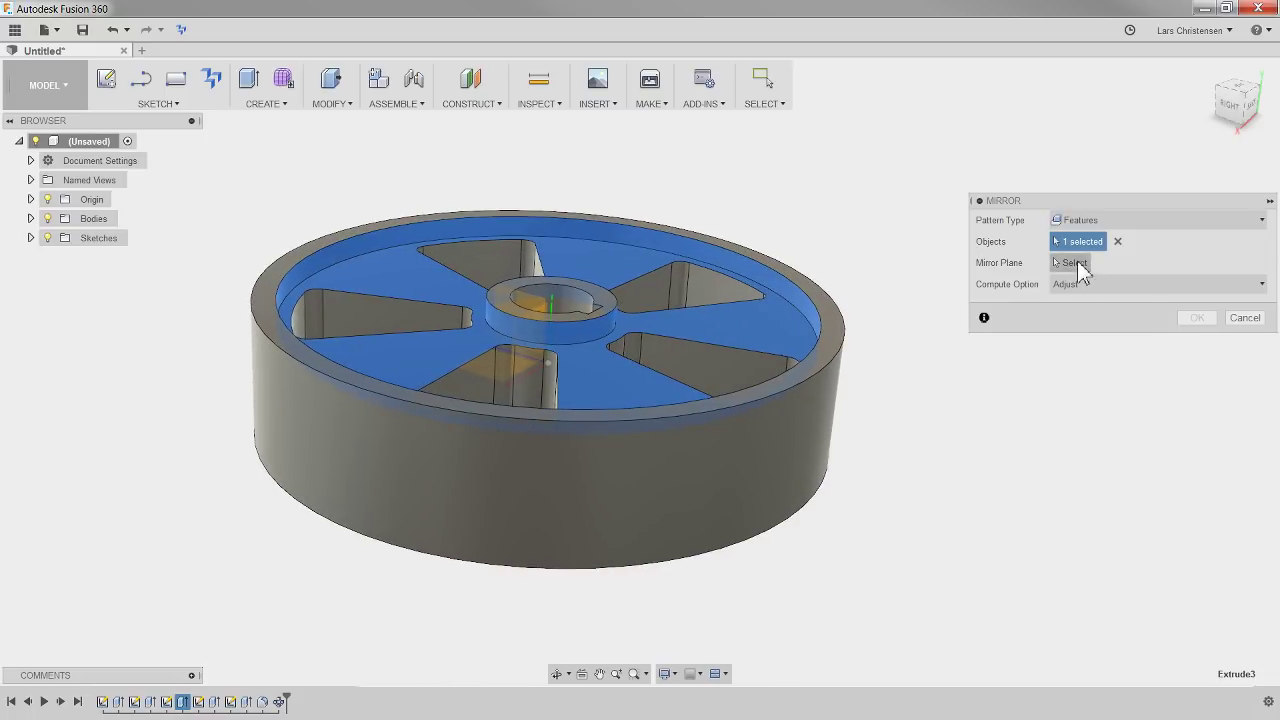
# Mirror the selected recess across the origin plane at the wheel's mid-thickness, hide the origin and check the opposite face.
pyautogui.click(1072, 263)
pyautogui.keyDown('shift'); pyautogui.moveTo(1006, 386); pyautogui.dragTo(627, 553, button='middle'); pyautogui.keyUp('shift')
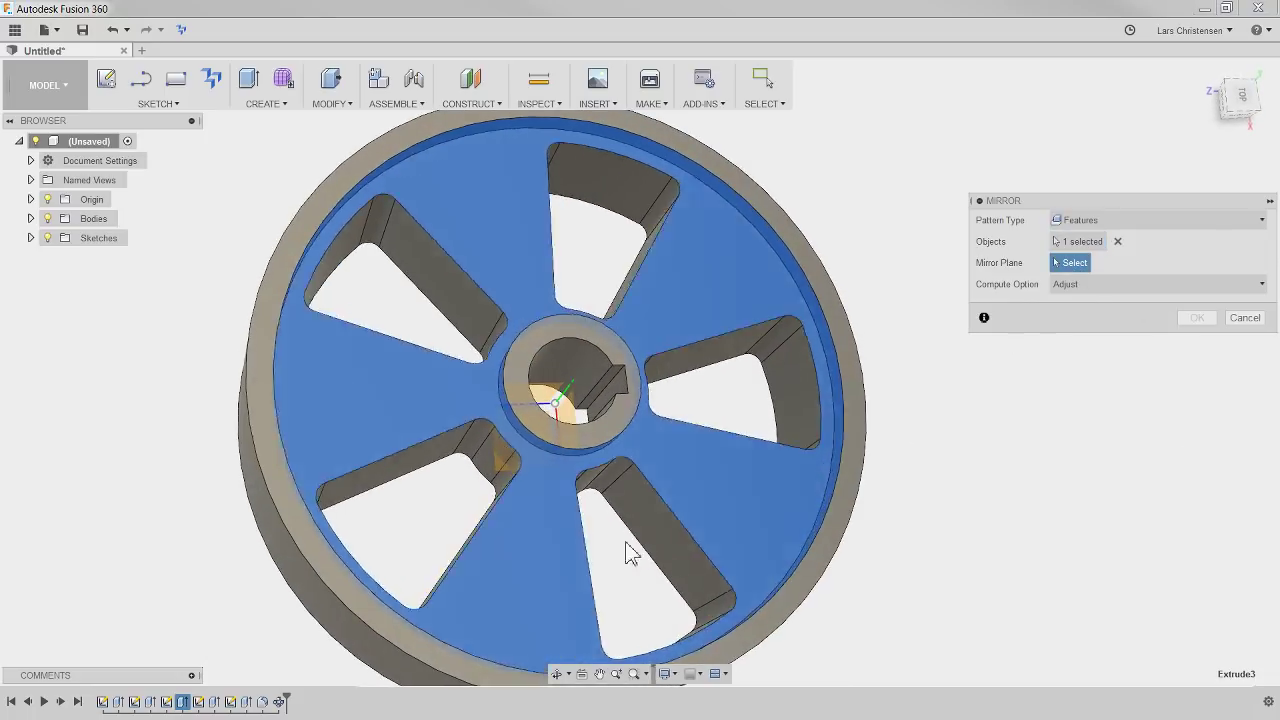
pyautogui.click(503, 474)
pyautogui.keyDown('shift'); pyautogui.moveTo(289, 609); pyautogui.dragTo(506, 494, button='middle'); pyautogui.keyUp('shift')
pyautogui.keyDown('shift'); pyautogui.moveTo(989, 386); pyautogui.dragTo(1030, 383, button='middle'); pyautogui.keyUp('shift')
pyautogui.click(1197, 318)
pyautogui.click(47, 199)
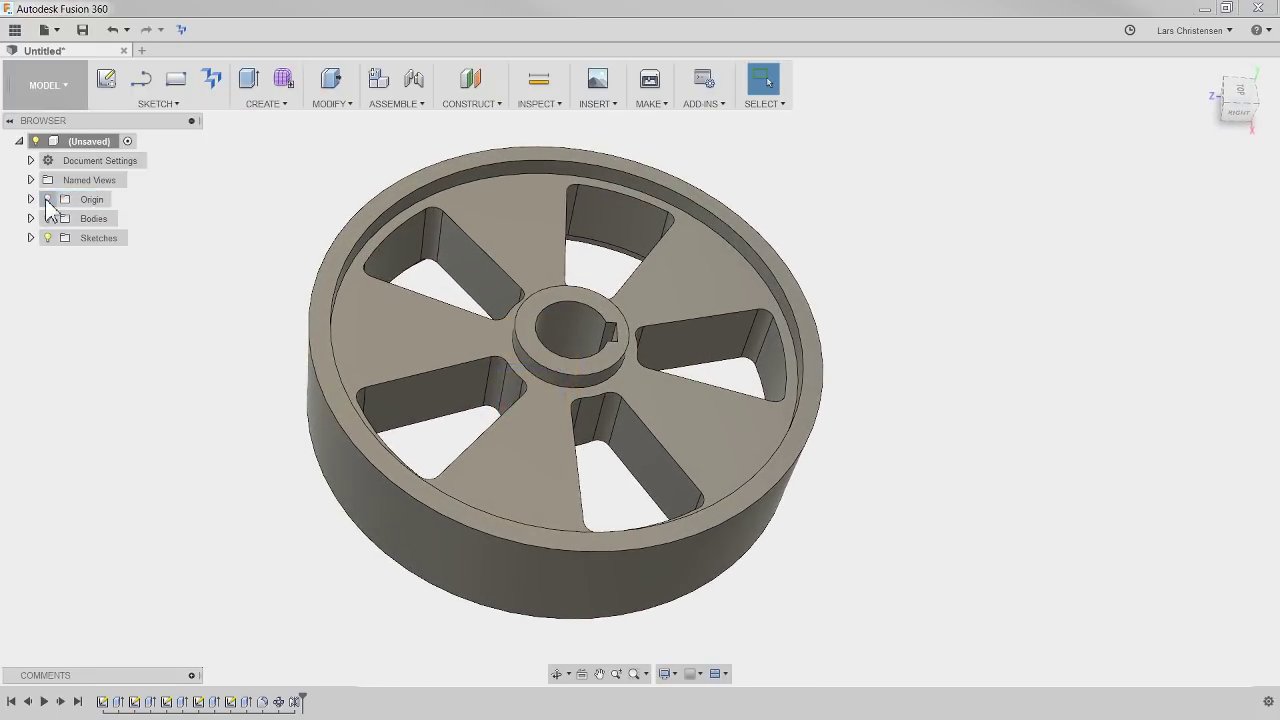
pyautogui.keyDown('shift'); pyautogui.moveTo(183, 325); pyautogui.dragTo(858, 415, button='middle'); pyautogui.keyUp('shift')
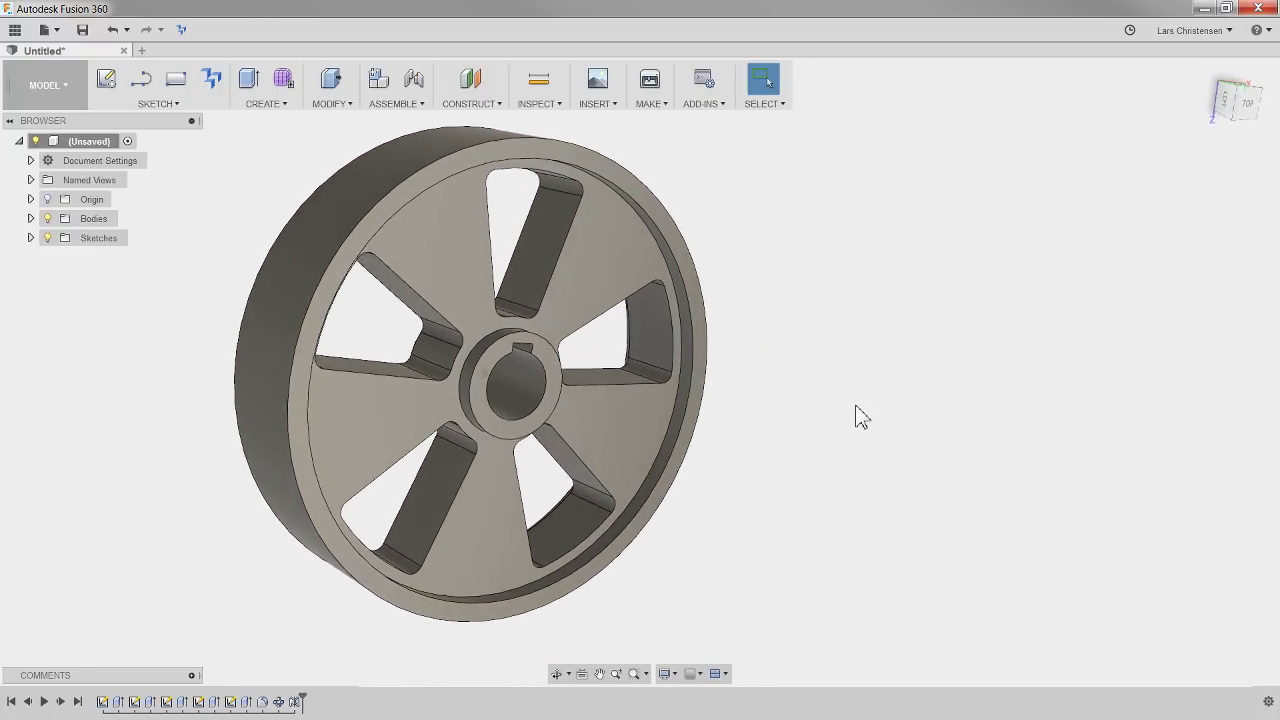
pyautogui.keyDown('shift'); pyautogui.moveTo(527, 296); pyautogui.dragTo(503, 402, button='middle'); pyautogui.keyUp('shift')
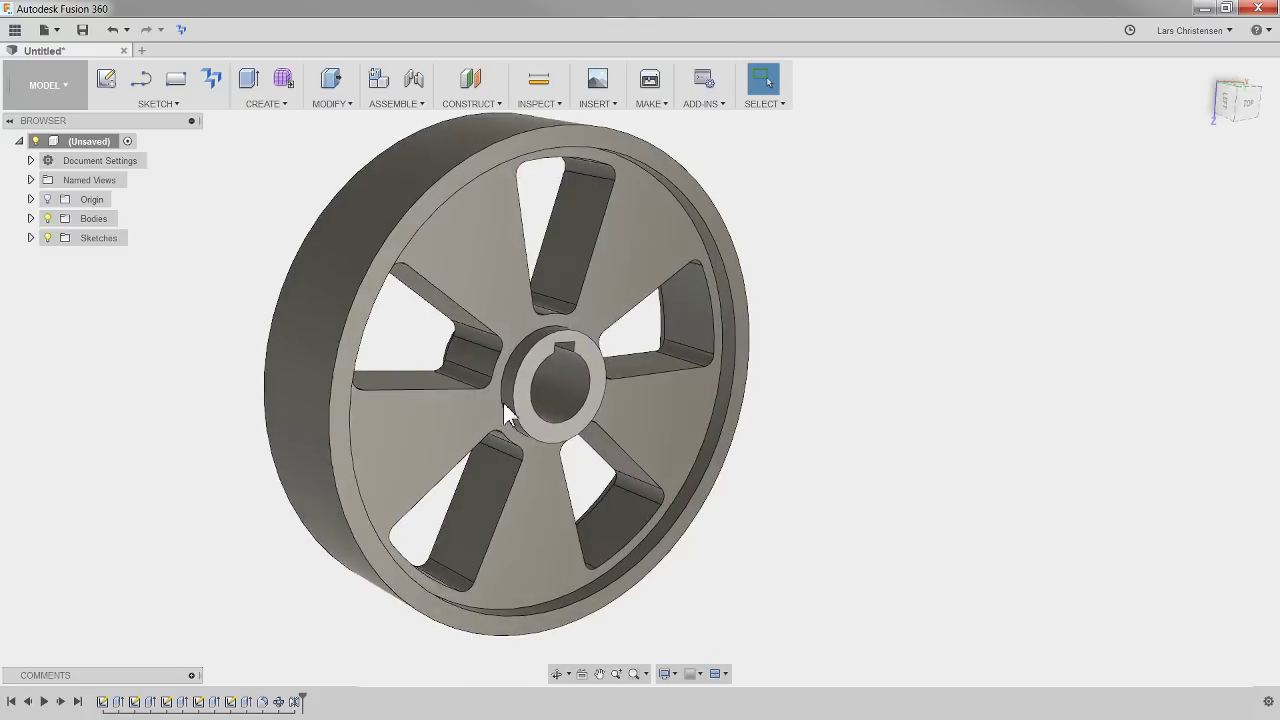
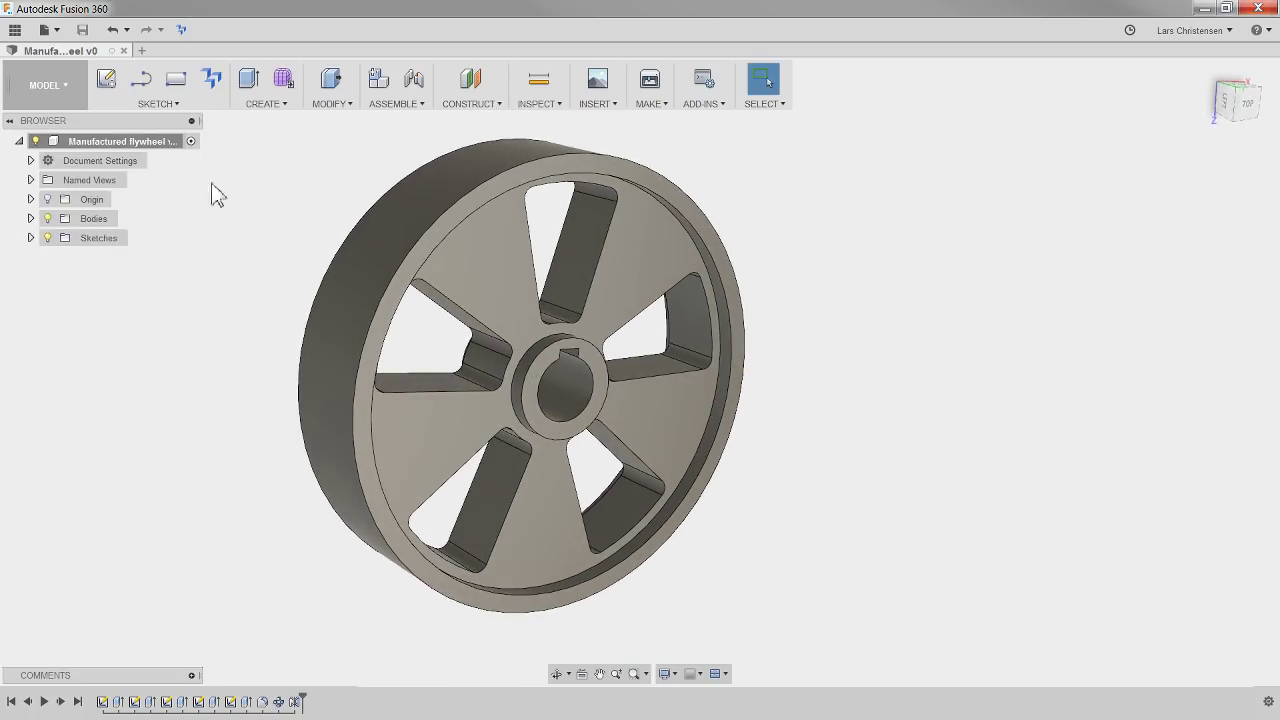
# Create a new empty design and start a sketch on the vertical origin plane that faces the Right view.
pyautogui.click(141, 50)
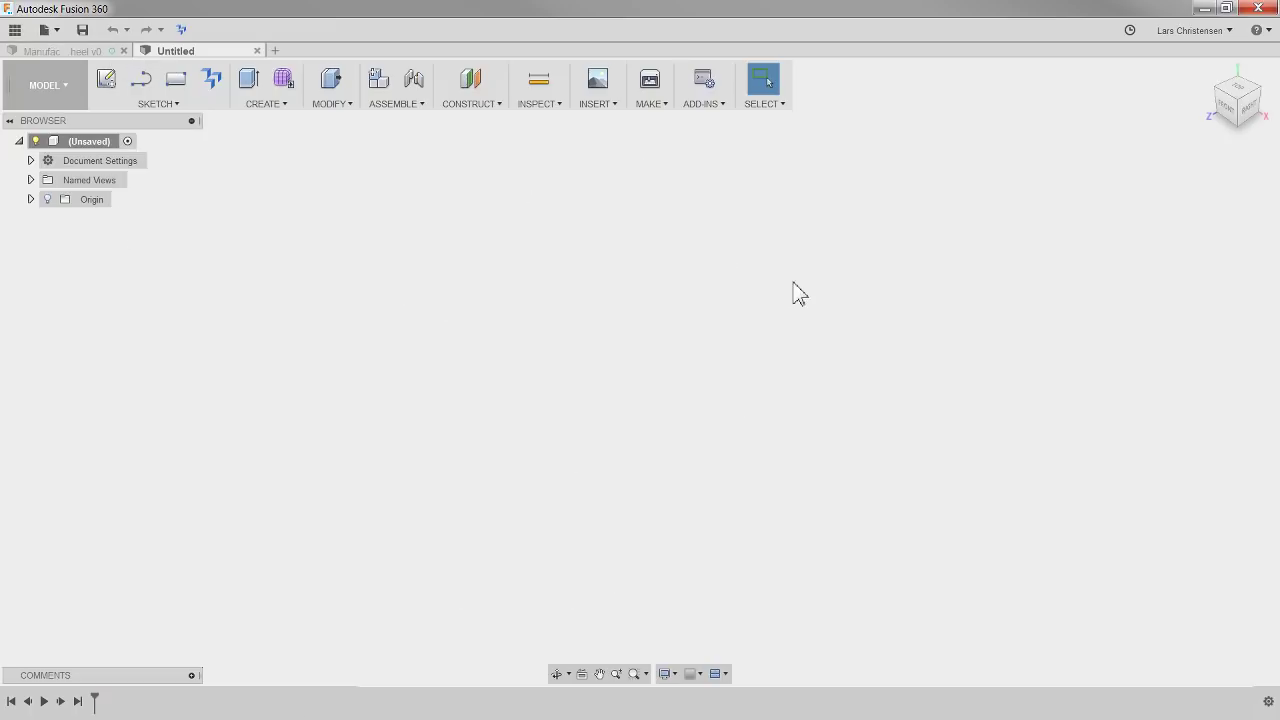
pyautogui.click(257, 50)
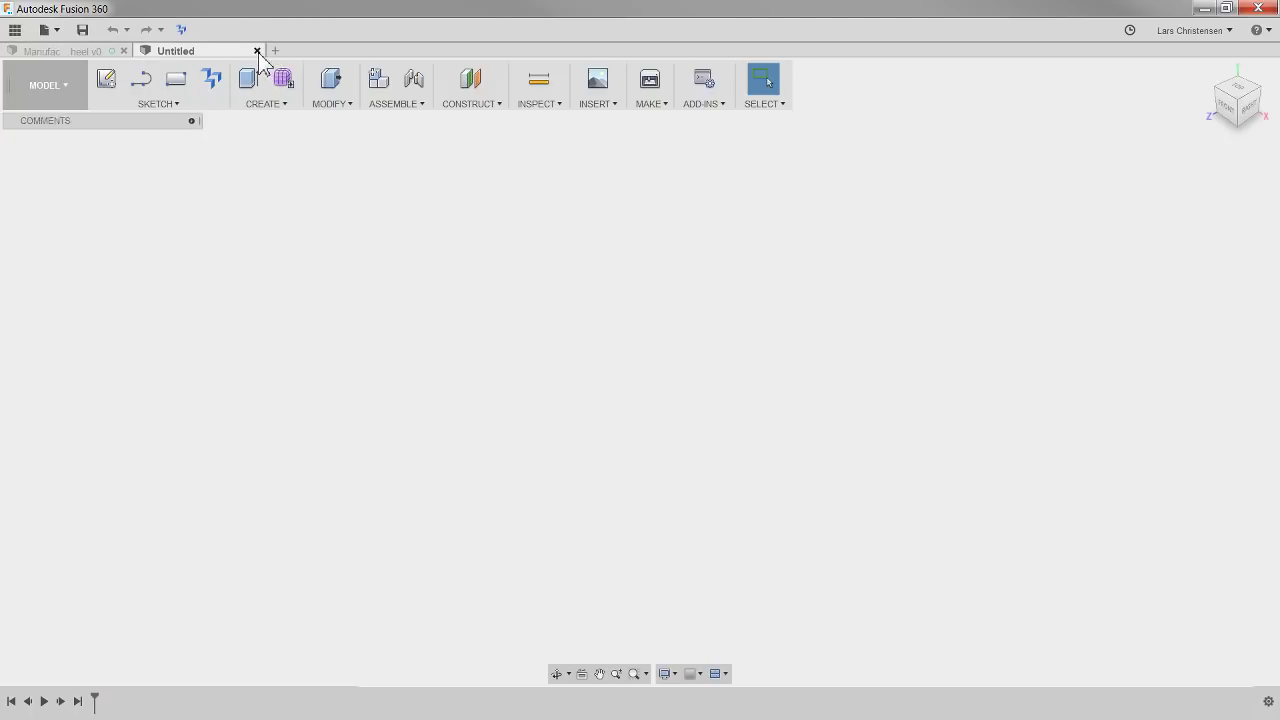
pyautogui.click(141, 50)
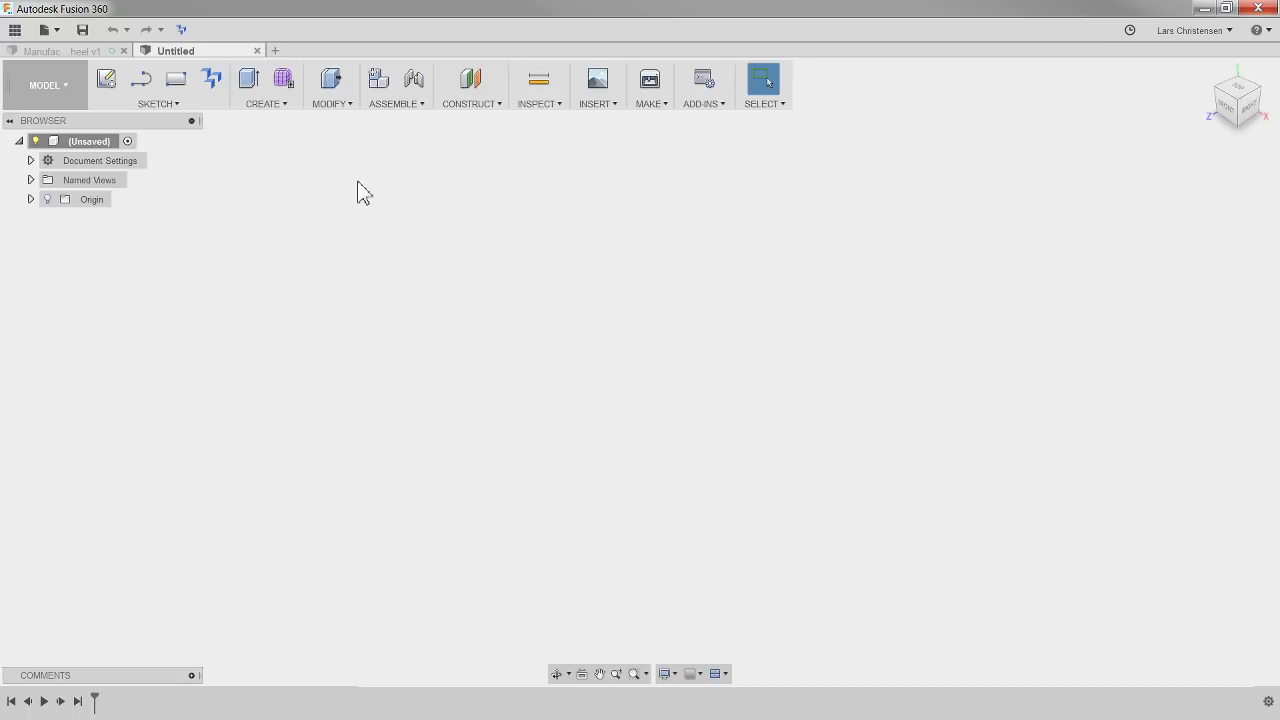
pyautogui.click(281, 106)
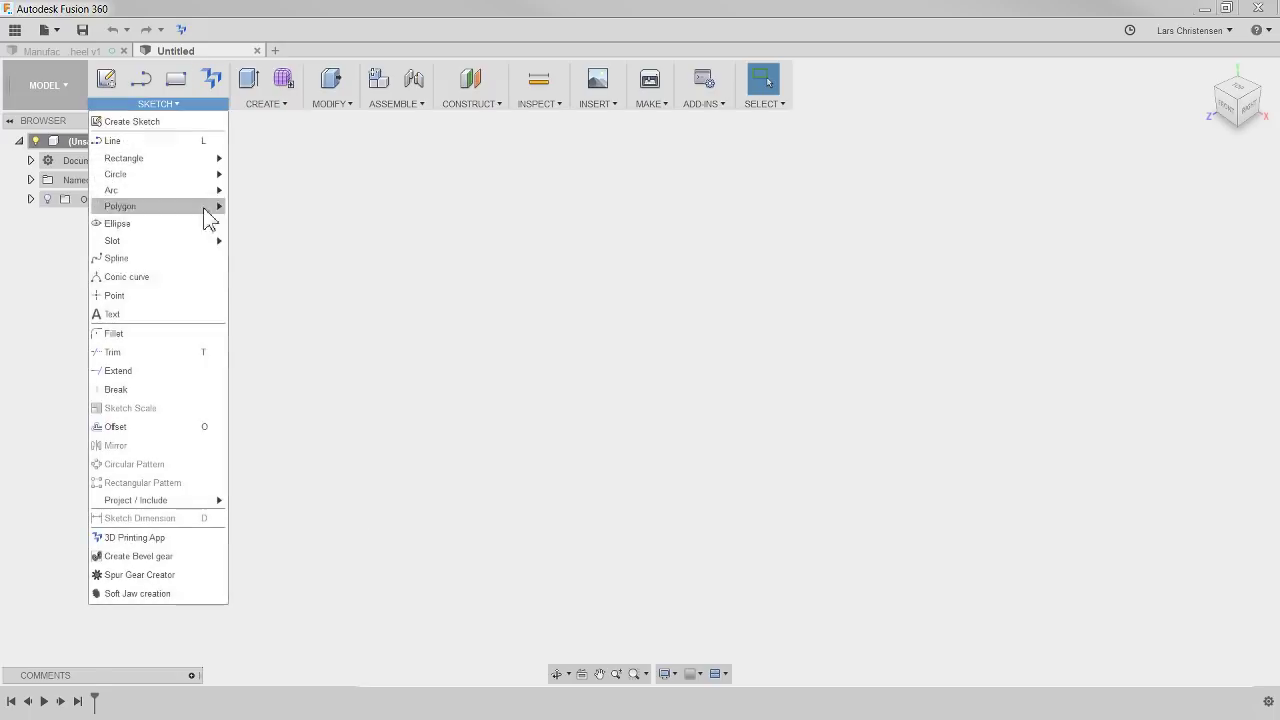
pyautogui.click(110, 88)
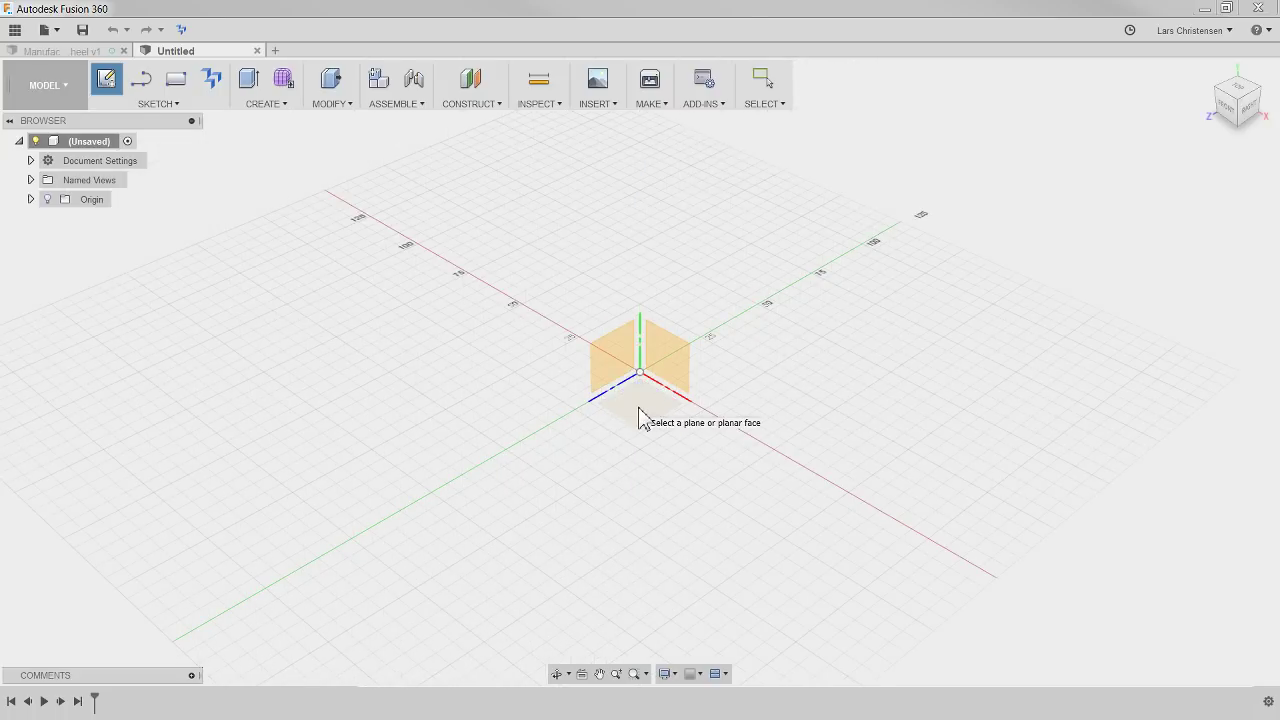
pyautogui.click(625, 368)
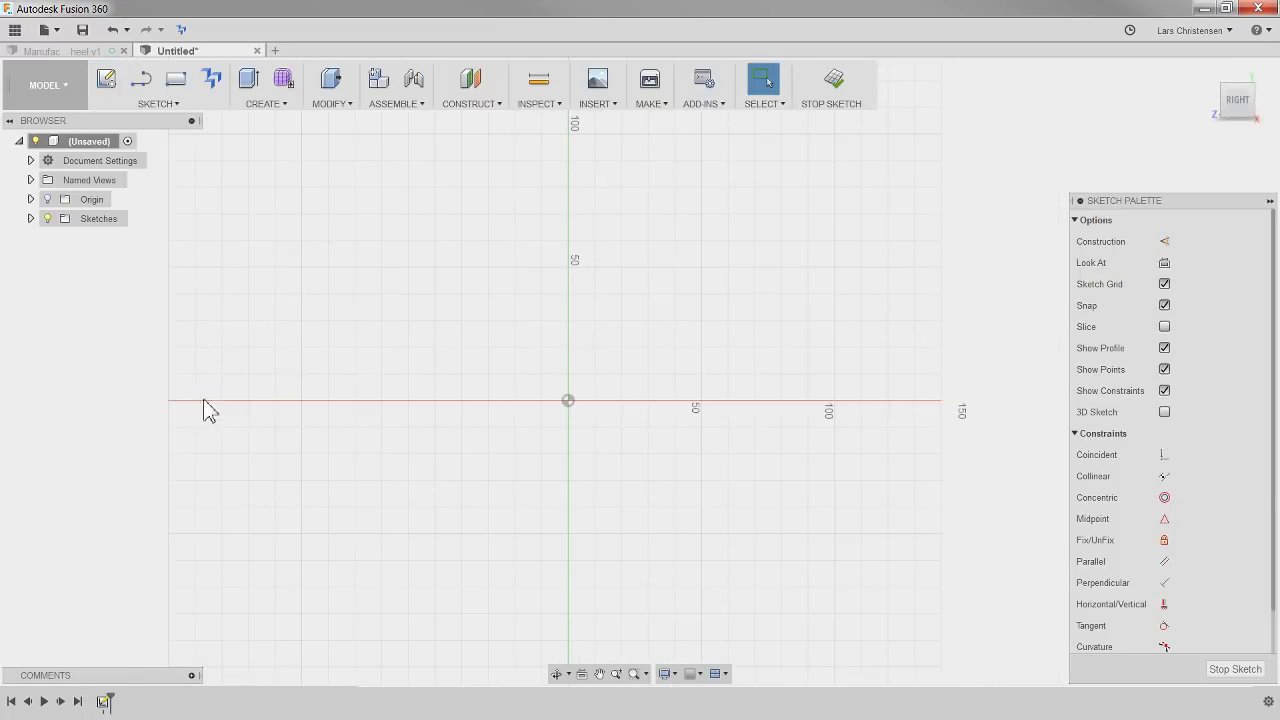
# Draw two perpendicular lines from the origin, one vertical about 75 mm upward and a longer one horizontally along the red axis.
pyautogui.press('l')
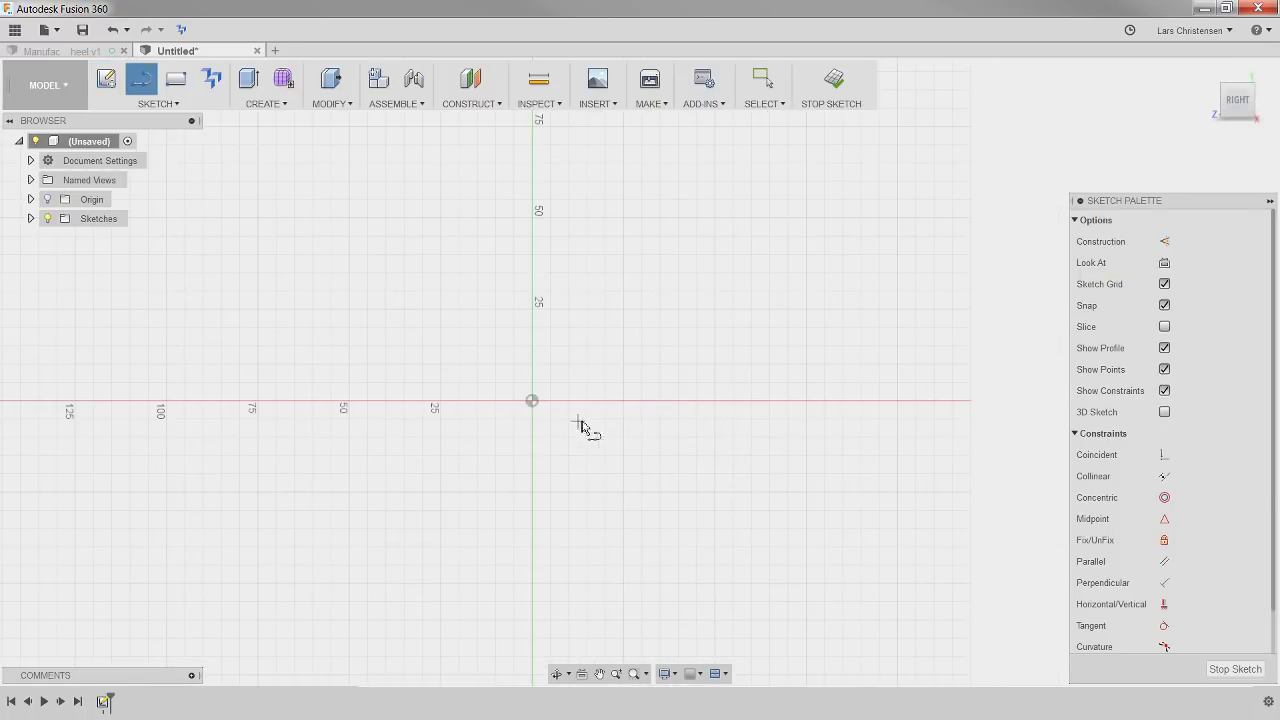
pyautogui.click(532, 401)
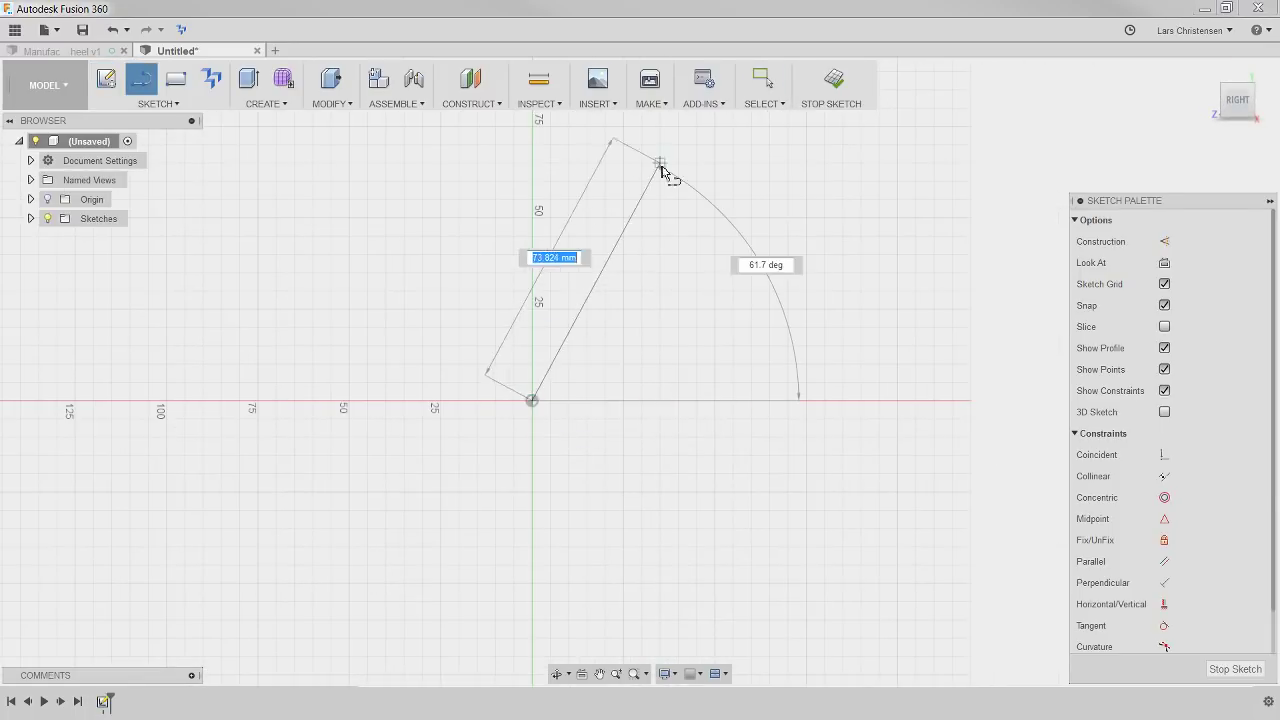
pyautogui.click(531, 135)
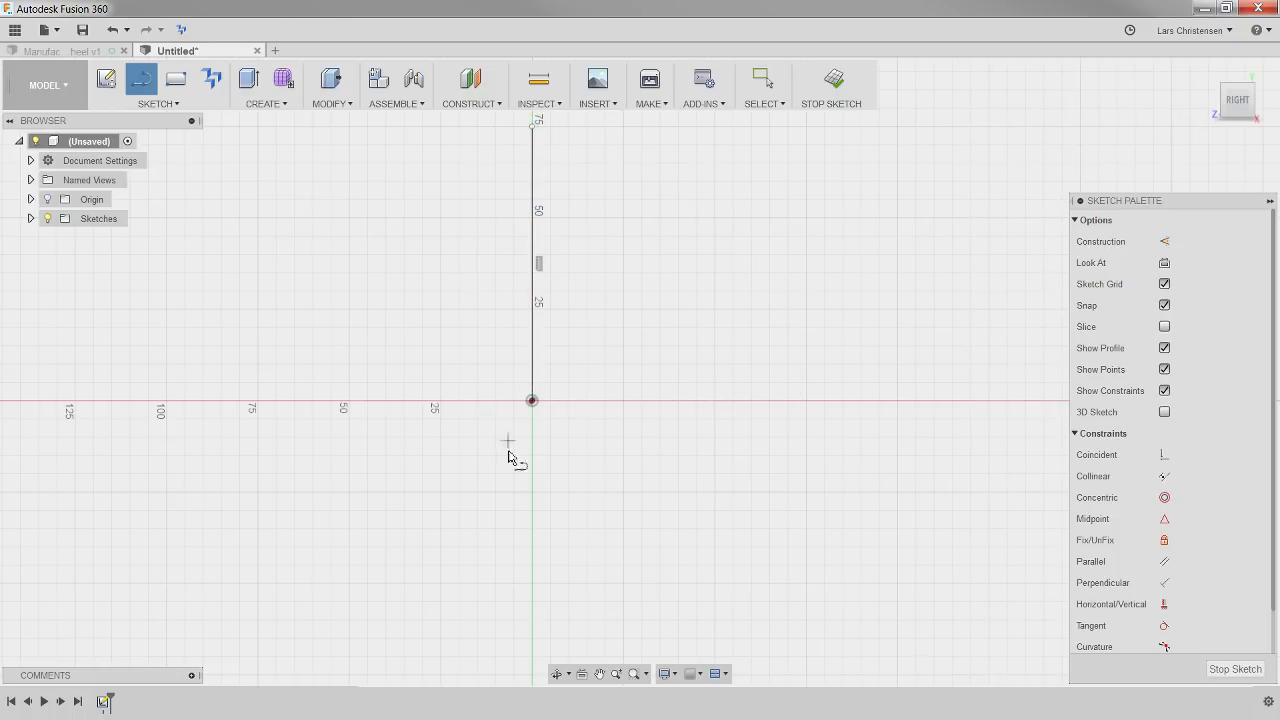
pyautogui.click(533, 401)
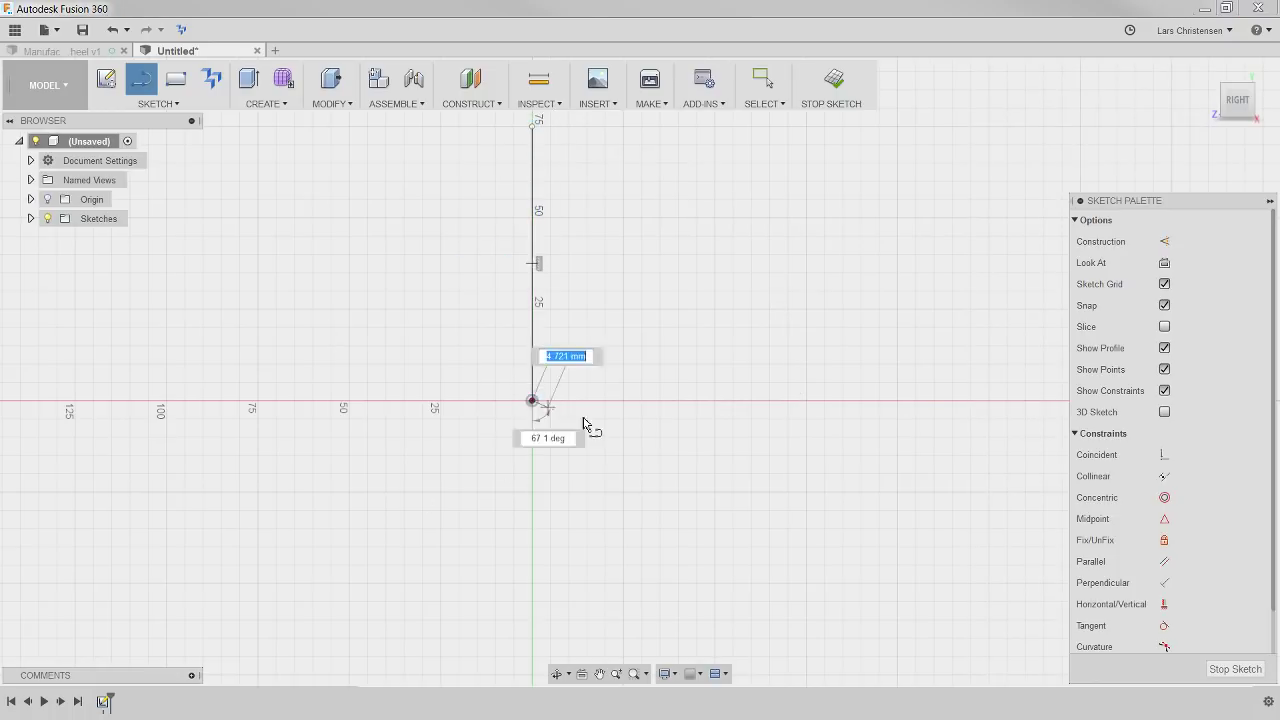
pyautogui.click(923, 401)
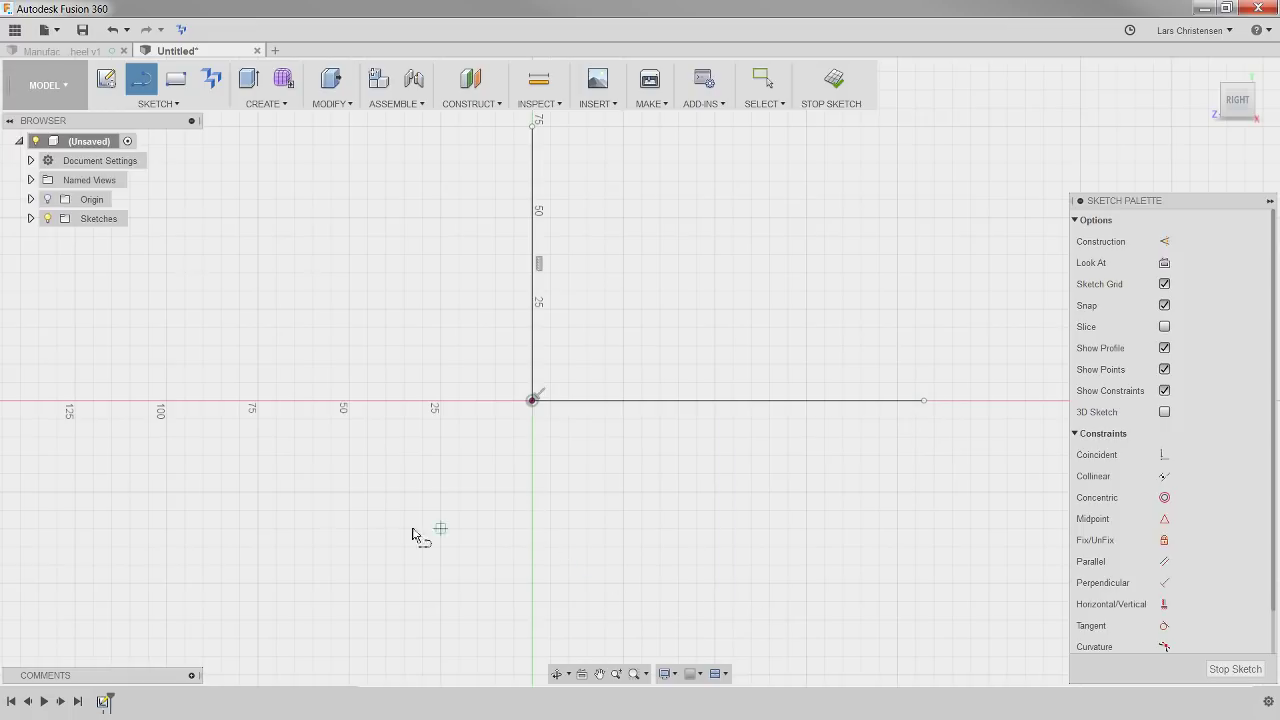
# Sketch a tall, narrow rectangle crossing the horizontal line near its outer end.
pyautogui.click(176, 79)
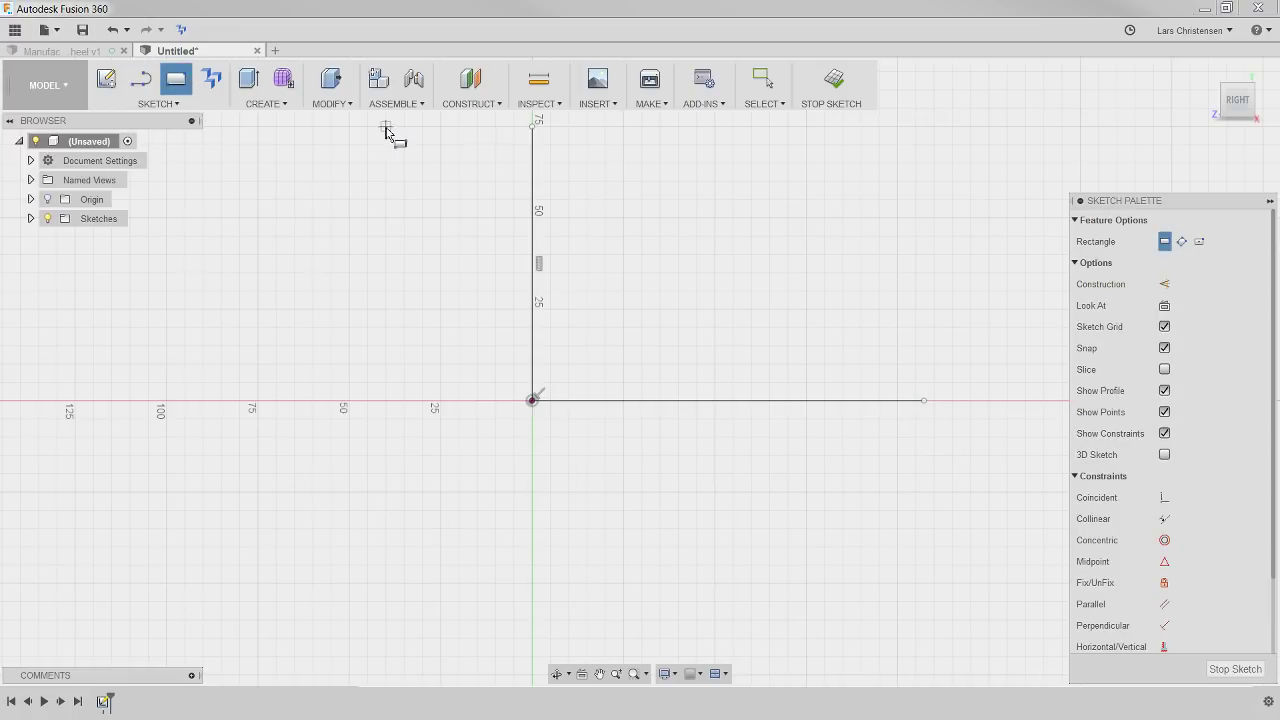
pyautogui.click(826, 320)
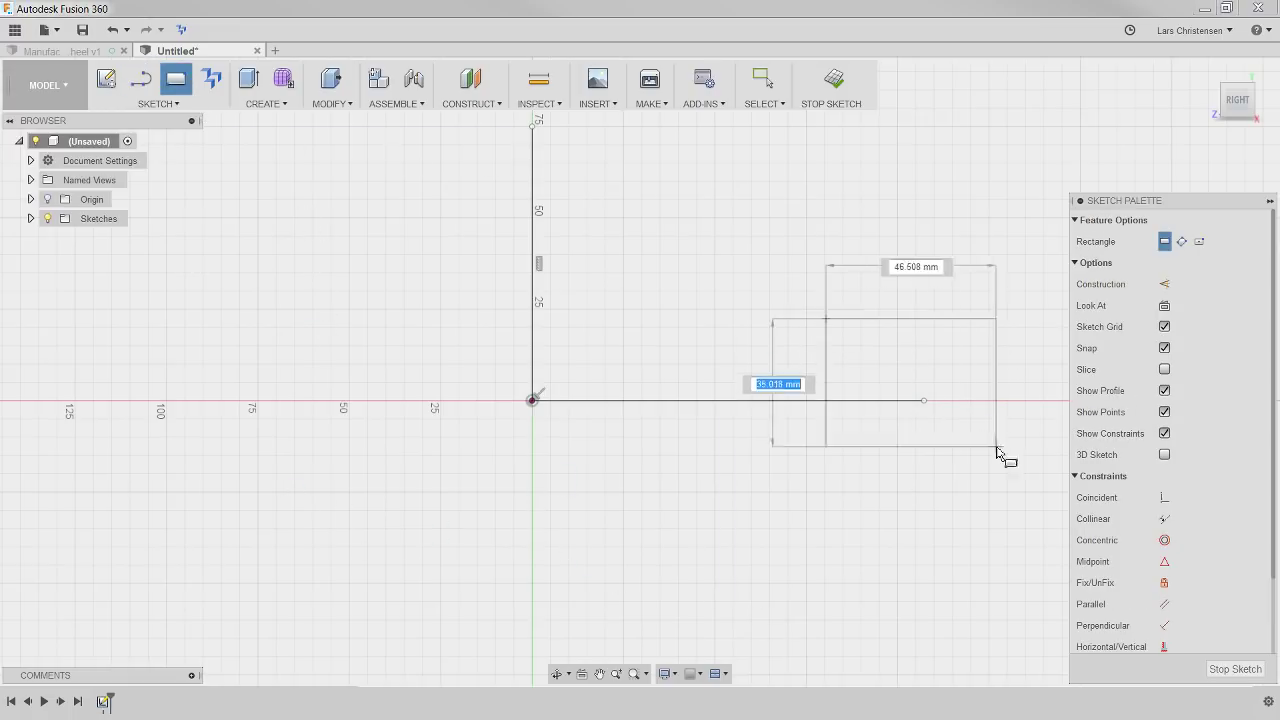
pyautogui.click(897, 529)
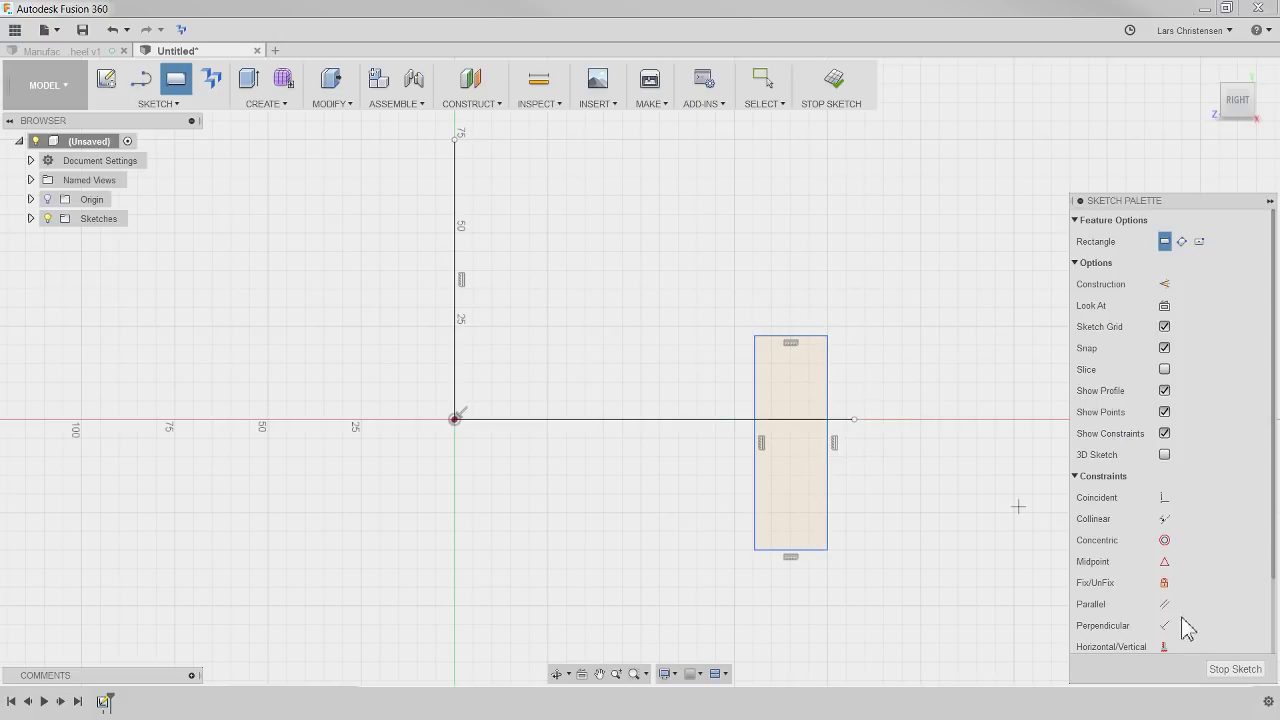
# Constrain the horizontal line's outer endpoint to the midpoint of the rectangle's outer vertical edge and set that edge's length to 30 mm.
pyautogui.click(1170, 566)
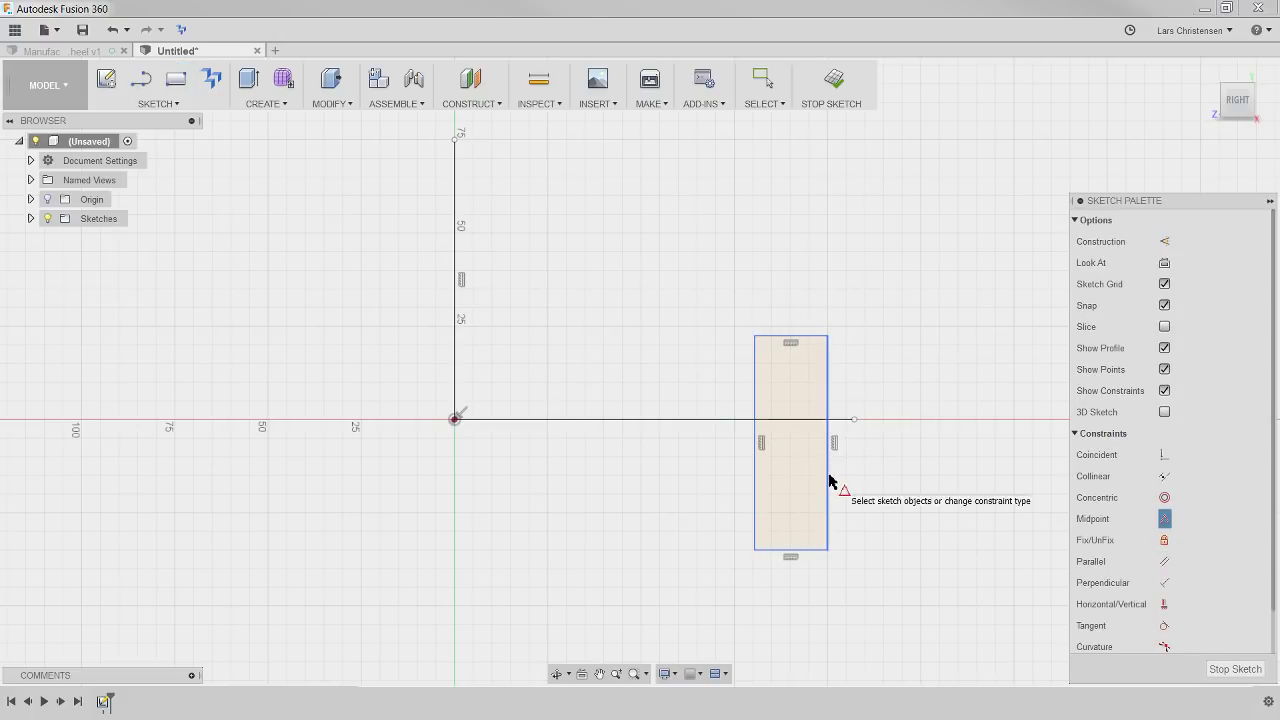
pyautogui.click(855, 421)
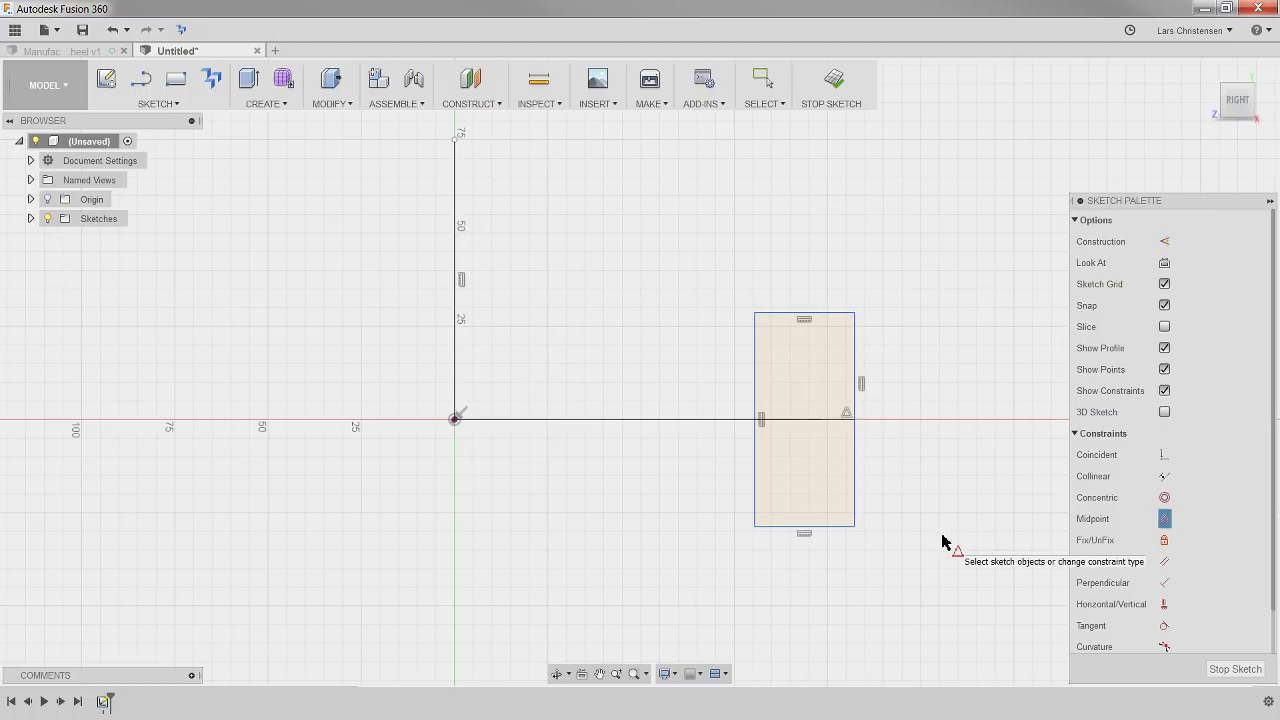
pyautogui.press('d')
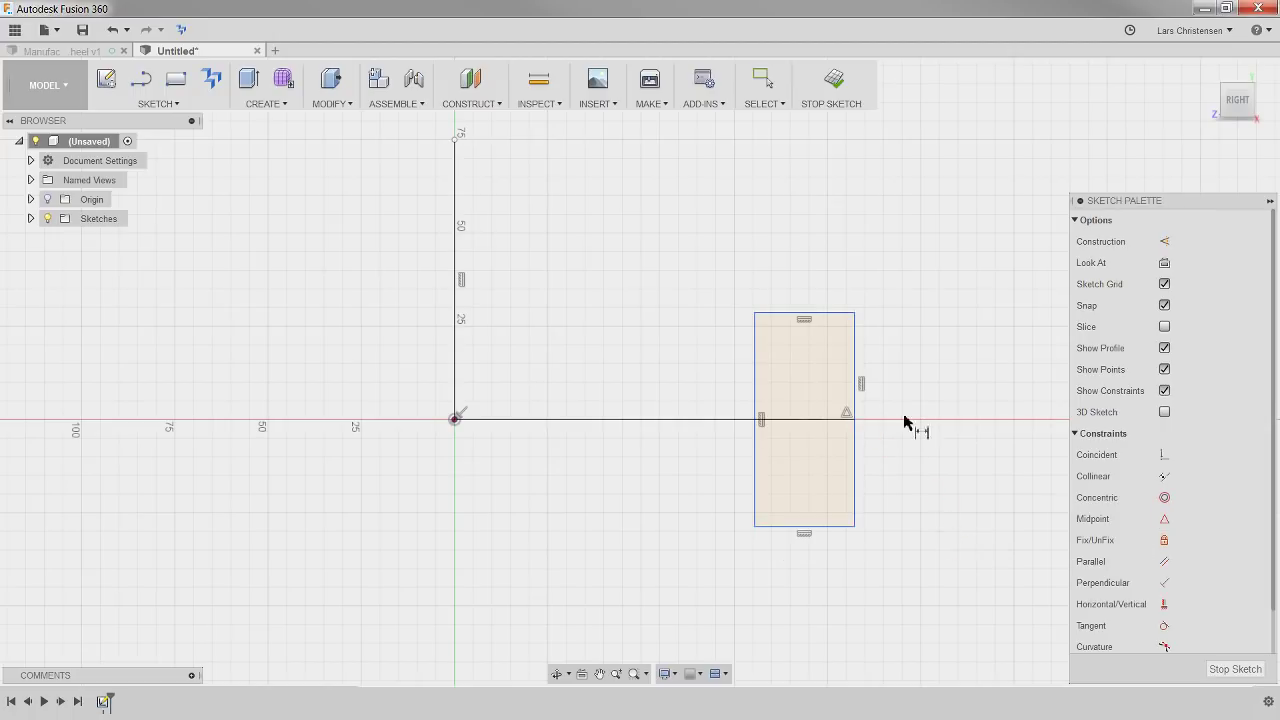
pyautogui.click(855, 355)
pyautogui.click(914, 402)
pyautogui.write('30')
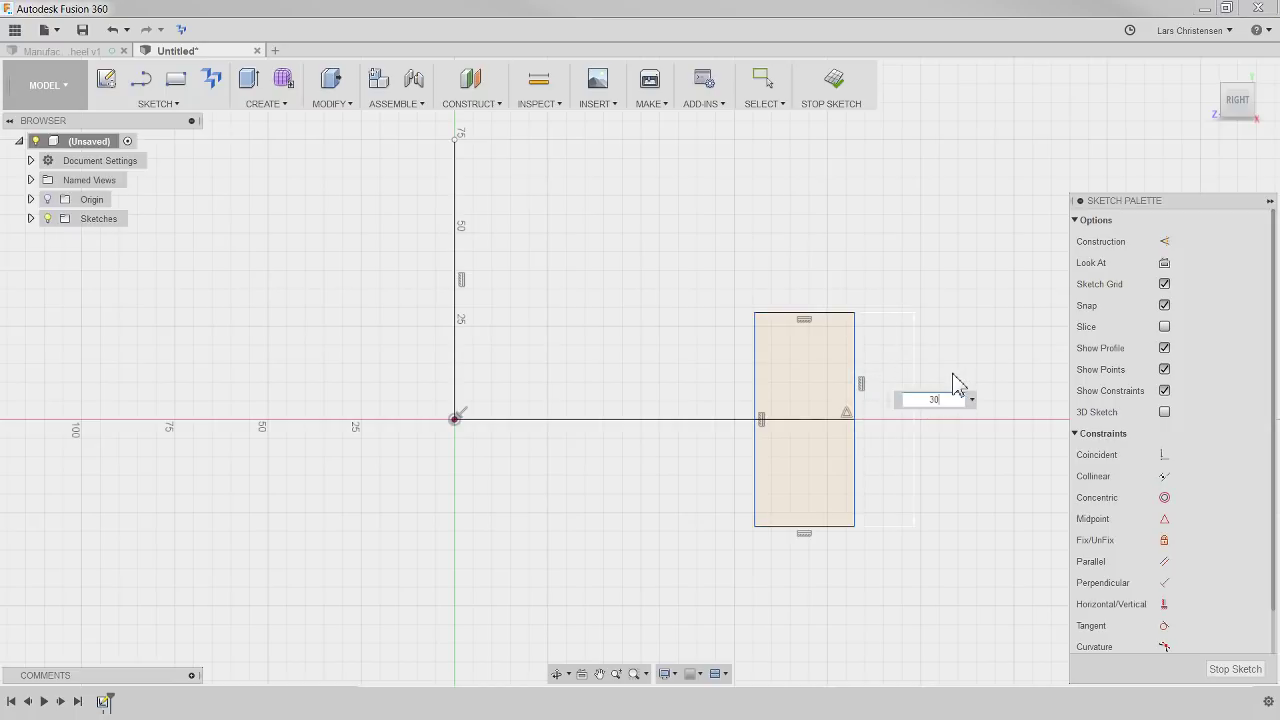
pyautogui.press('Return')
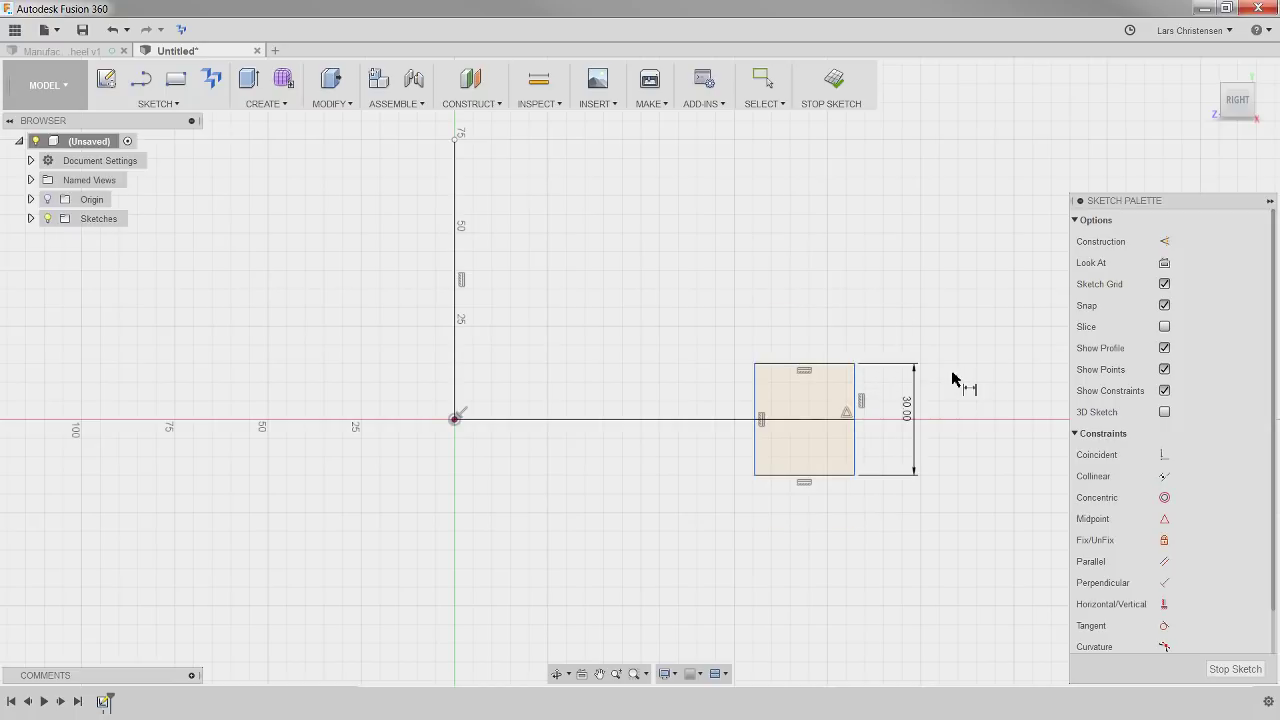
# Dimension the rectangle's upper edge to set its width to 10 mm.
pyautogui.click(828, 366)
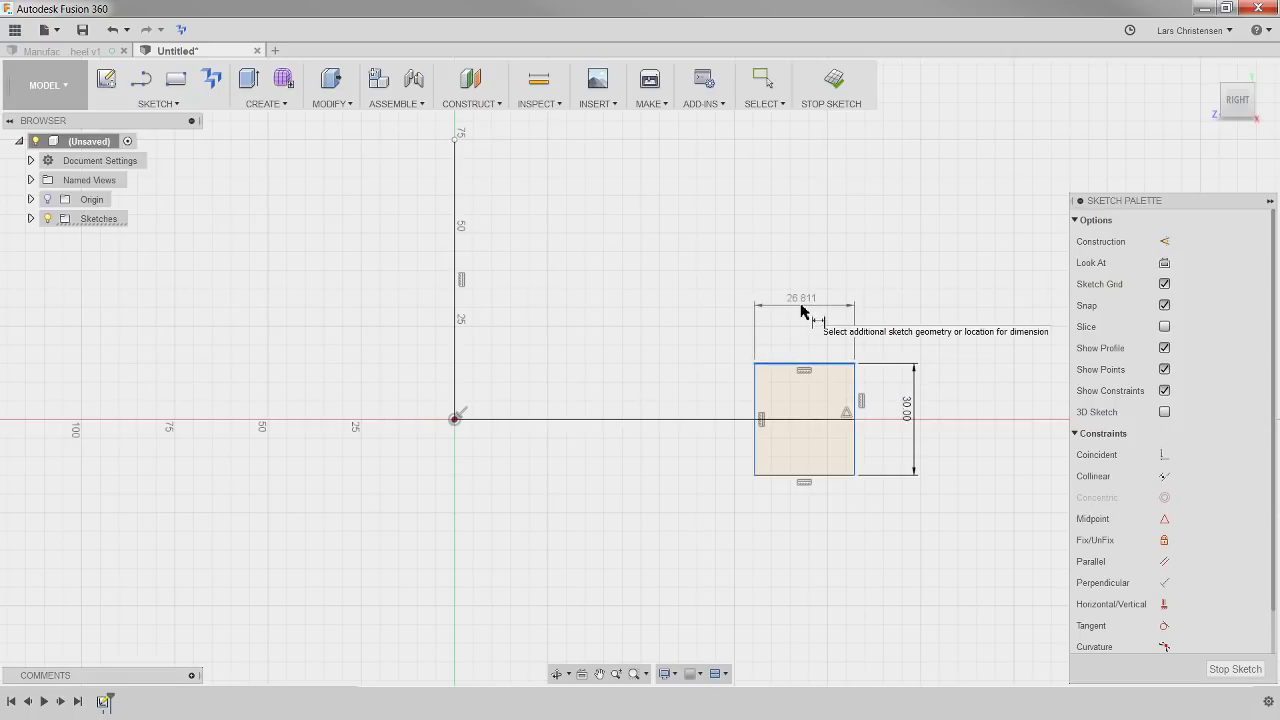
pyautogui.click(801, 311)
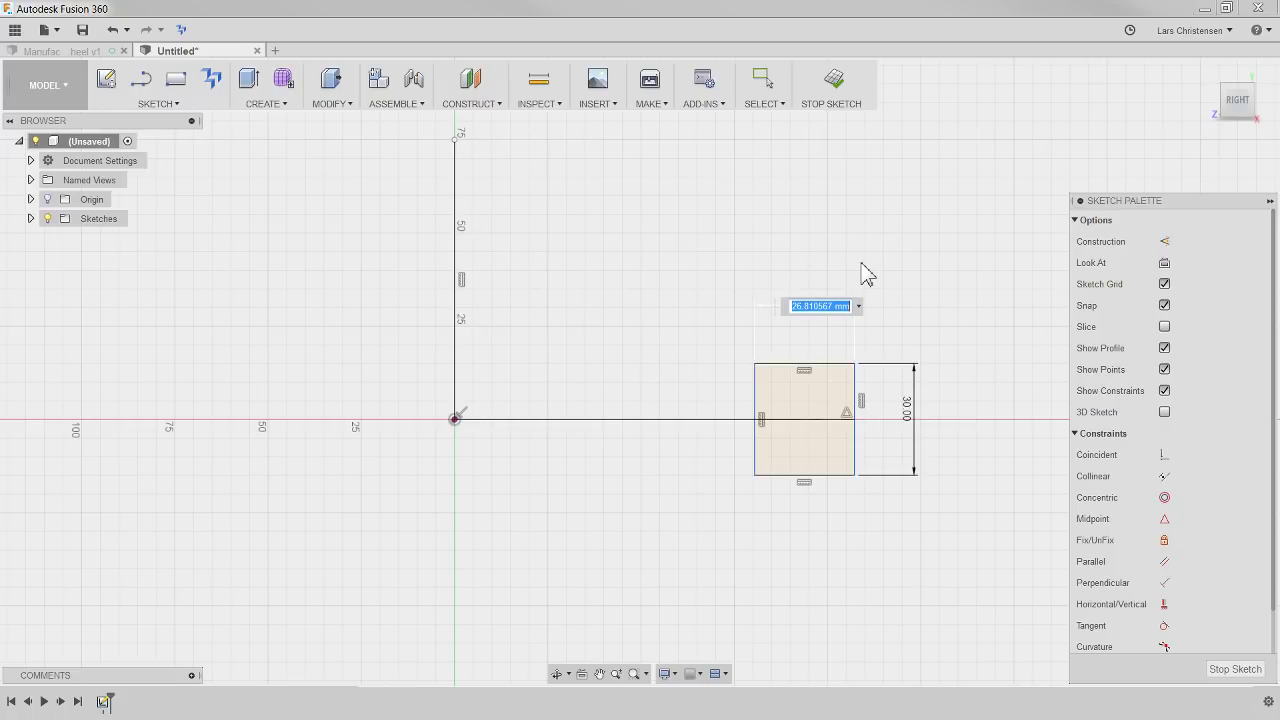
pyautogui.write('10')
pyautogui.press('Return')
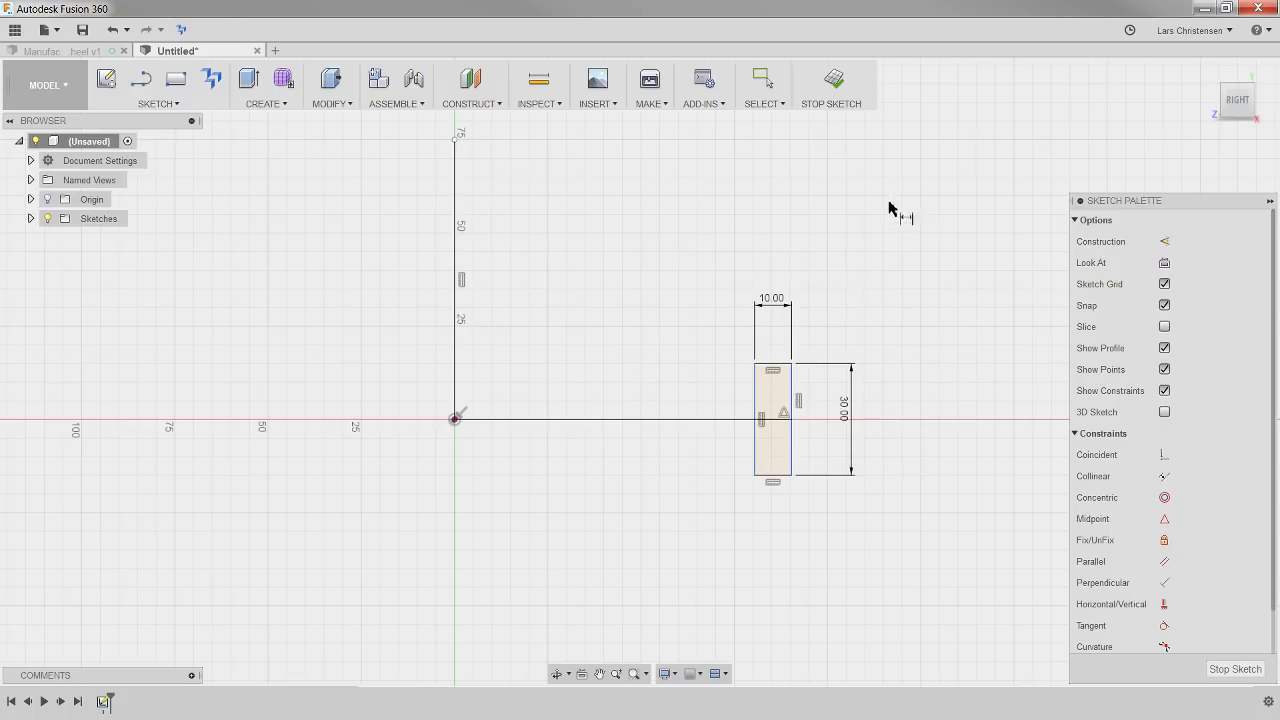
# Dimension the distance from the vertical centre line to the rectangle's outer edge as 125/2 mm.
pyautogui.click(793, 380)
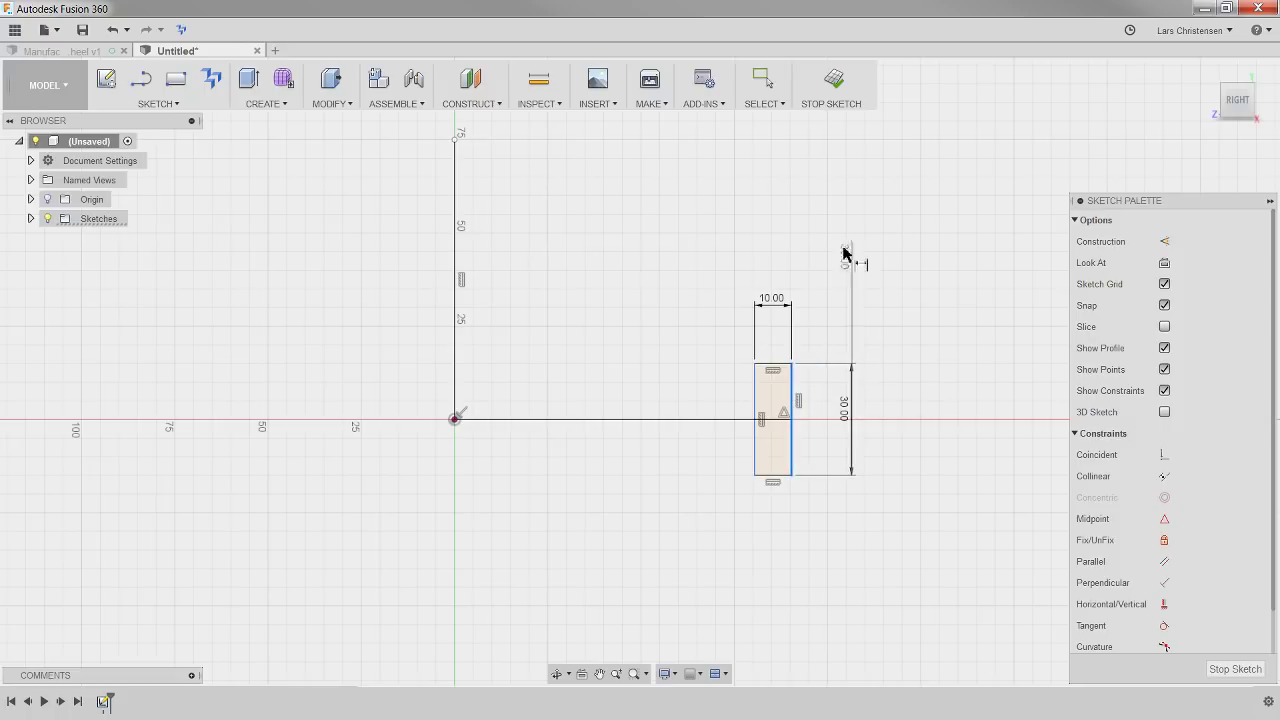
pyautogui.click(457, 277)
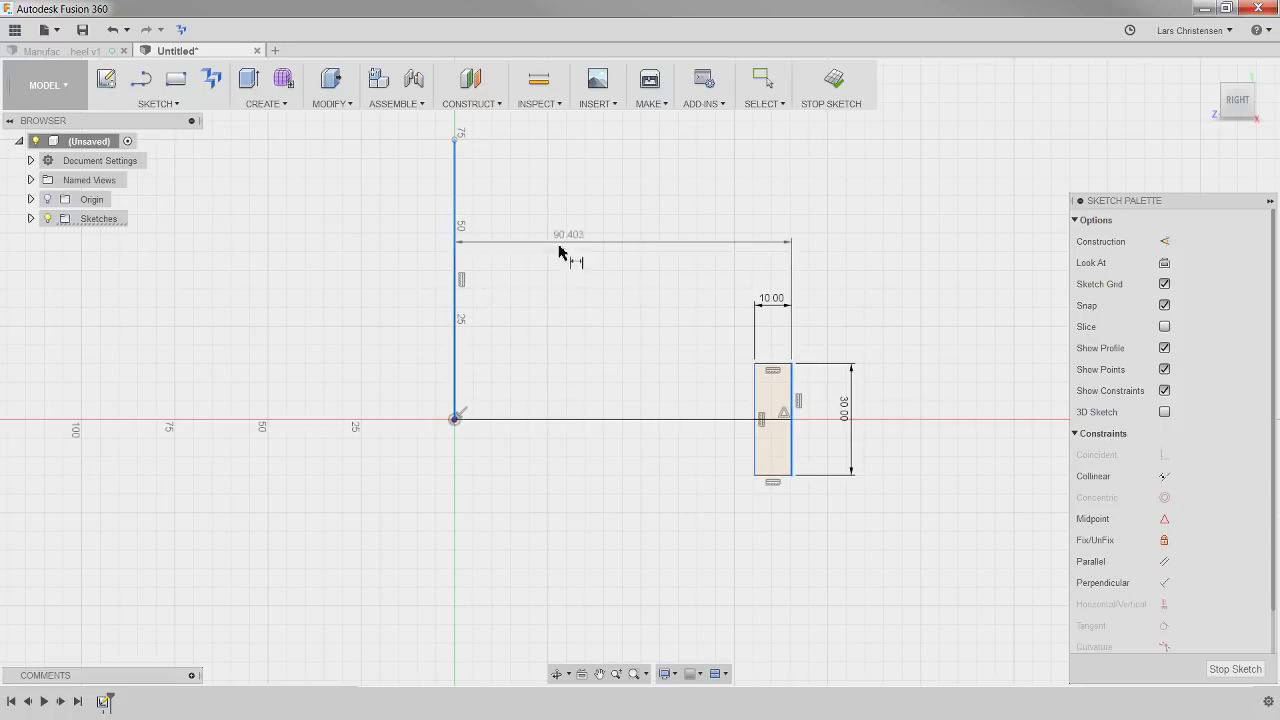
pyautogui.click(632, 251)
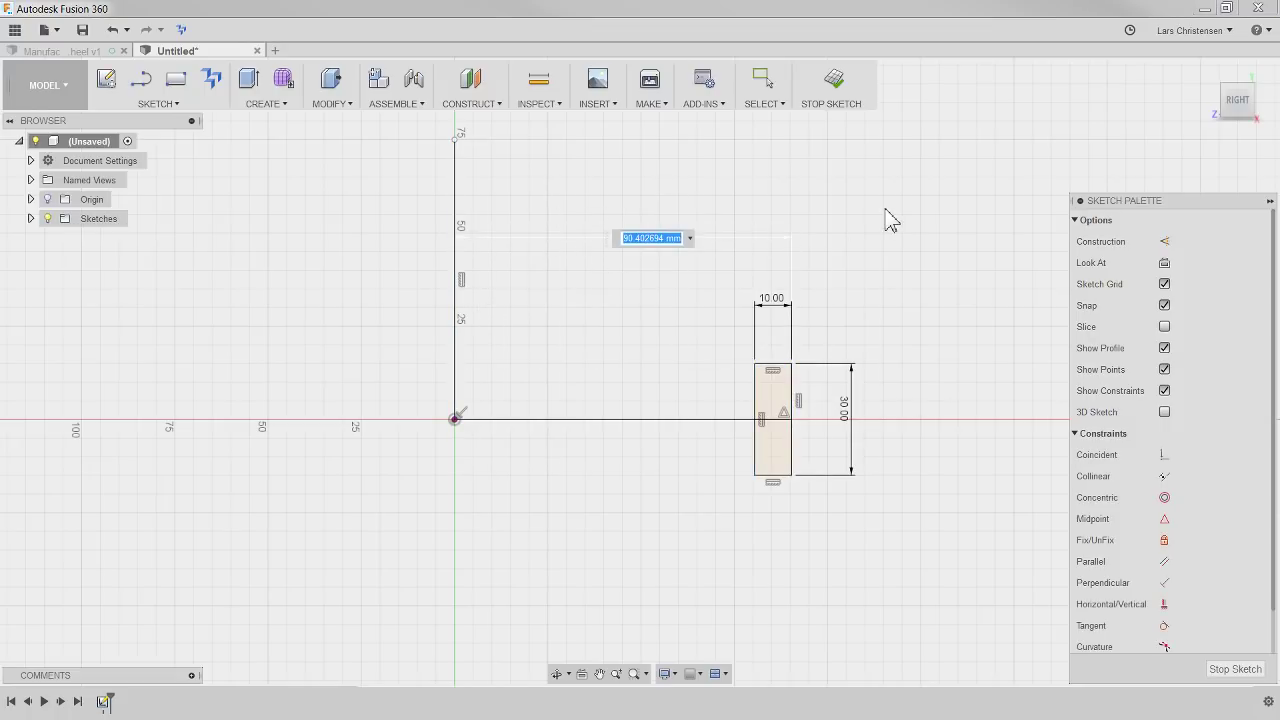
pyautogui.write('125/2')
pyautogui.press('Return')
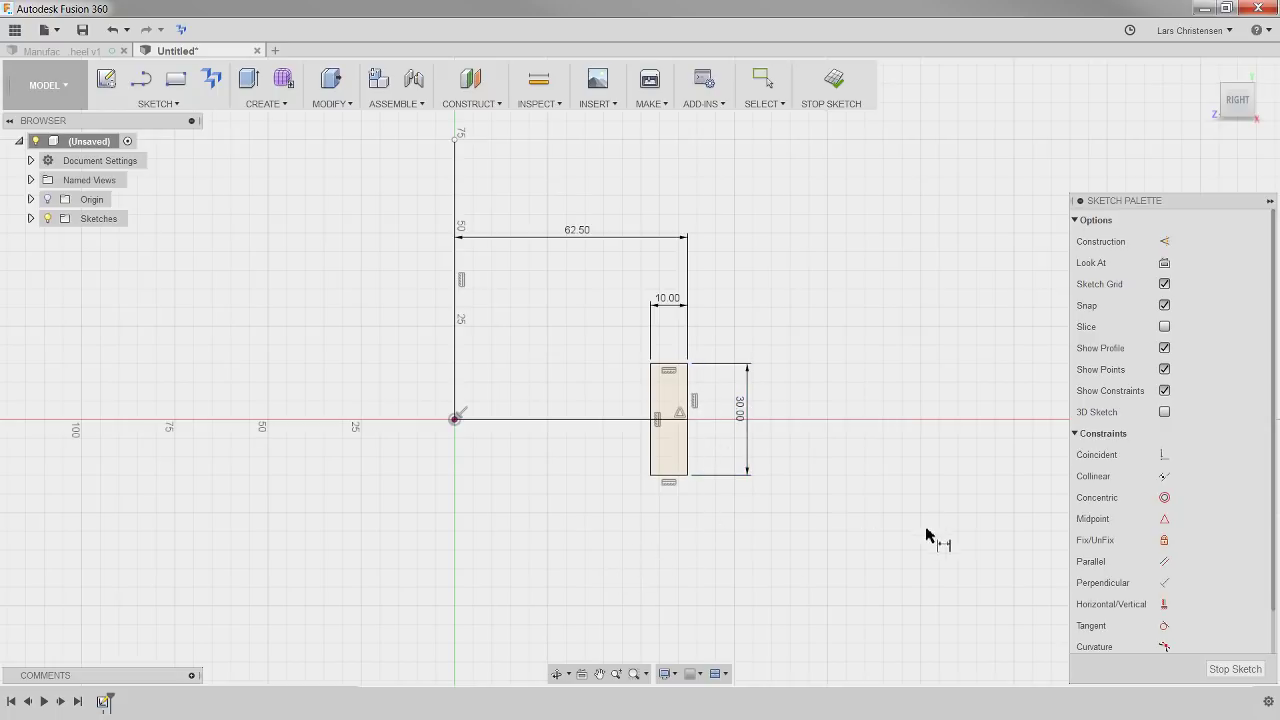
# Revolve both halves of the rectangle 360 degrees around the vertical sketch line as a new body.
pyautogui.click(266, 103)
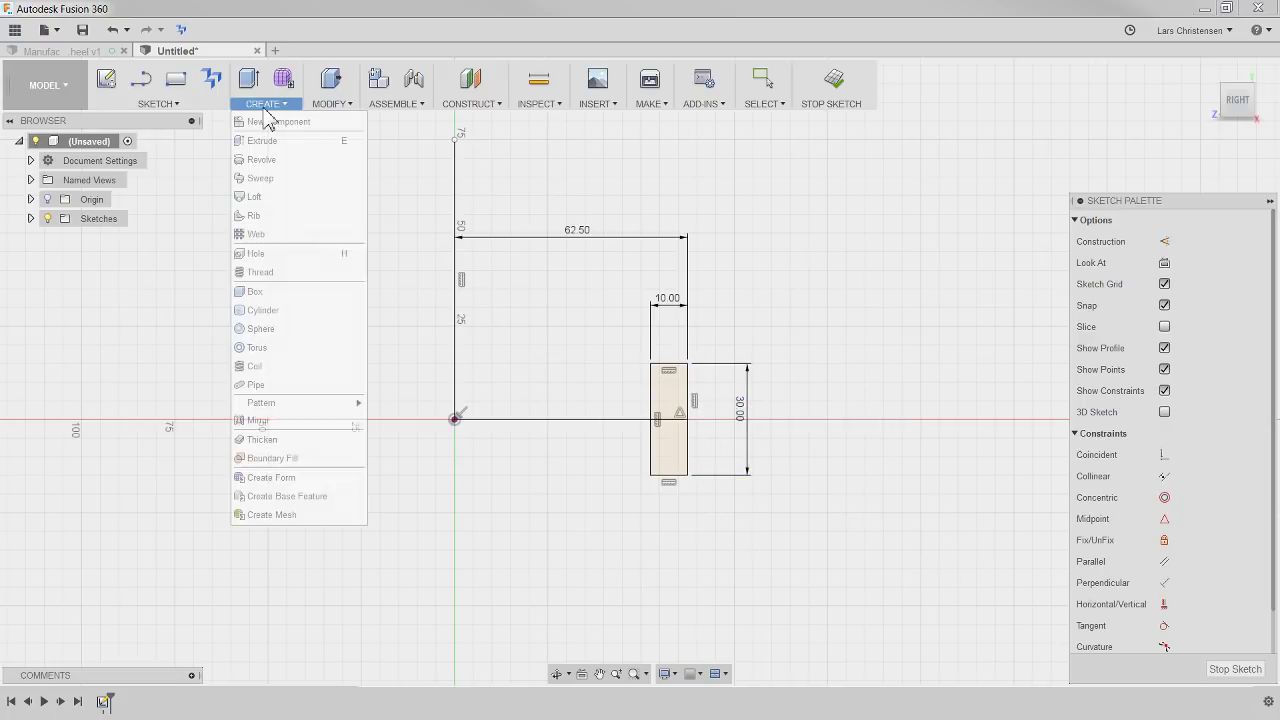
pyautogui.click(266, 160)
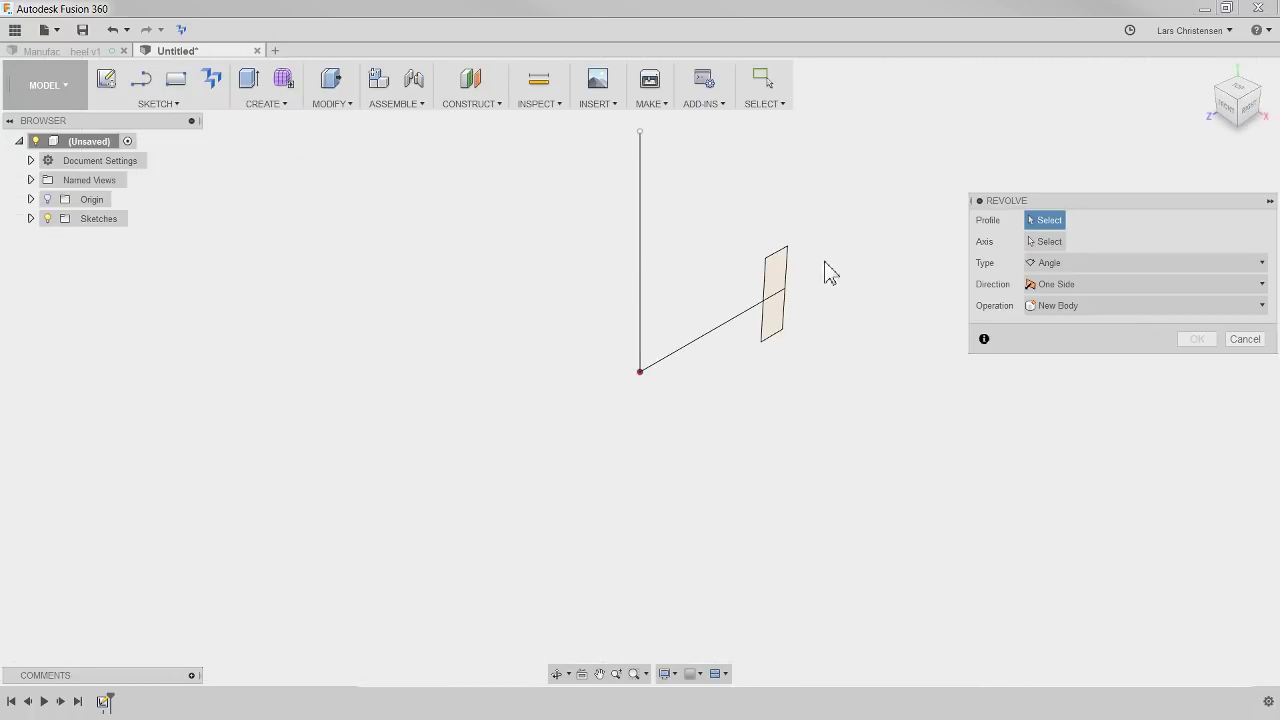
pyautogui.click(779, 279)
pyautogui.click(773, 318)
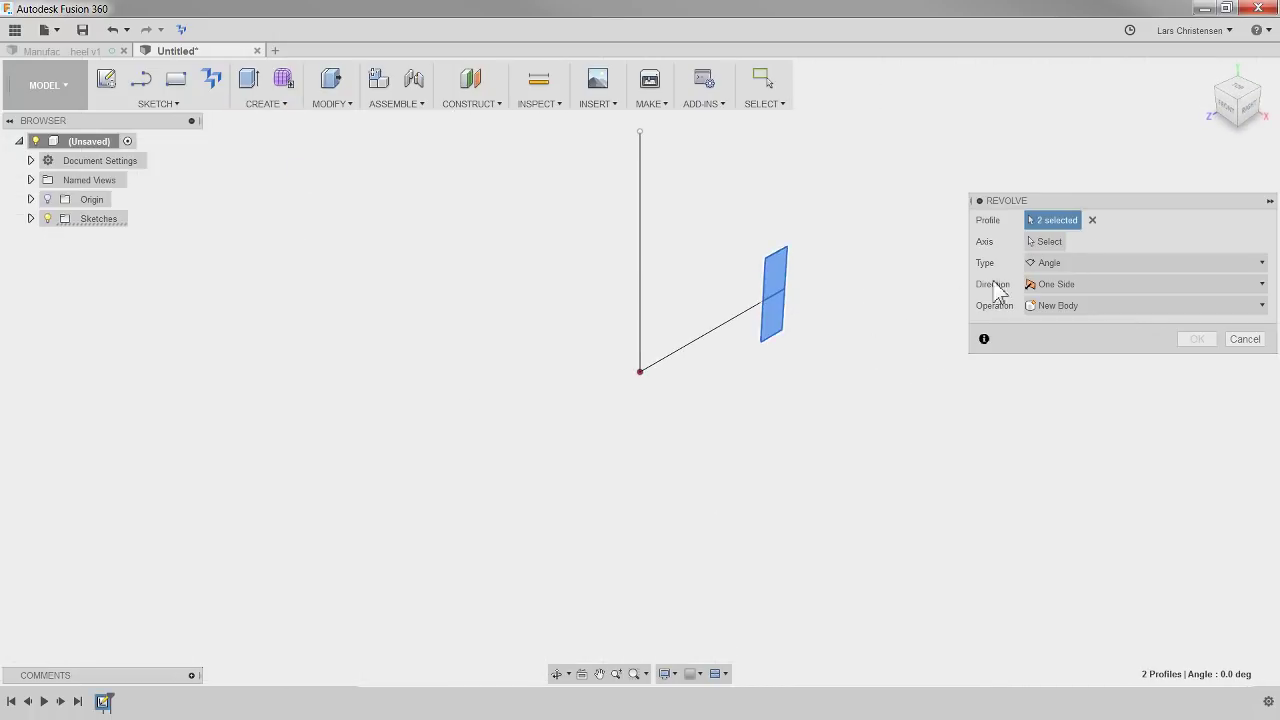
pyautogui.click(1044, 241)
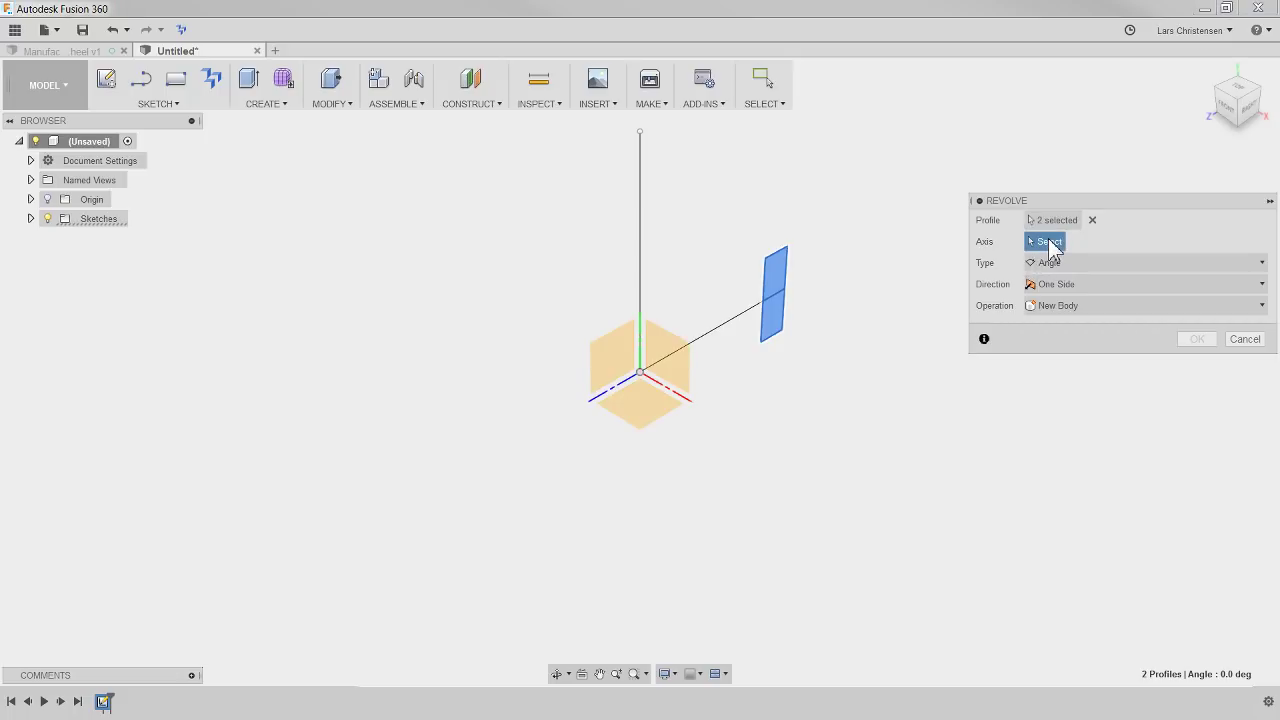
pyautogui.click(641, 256)
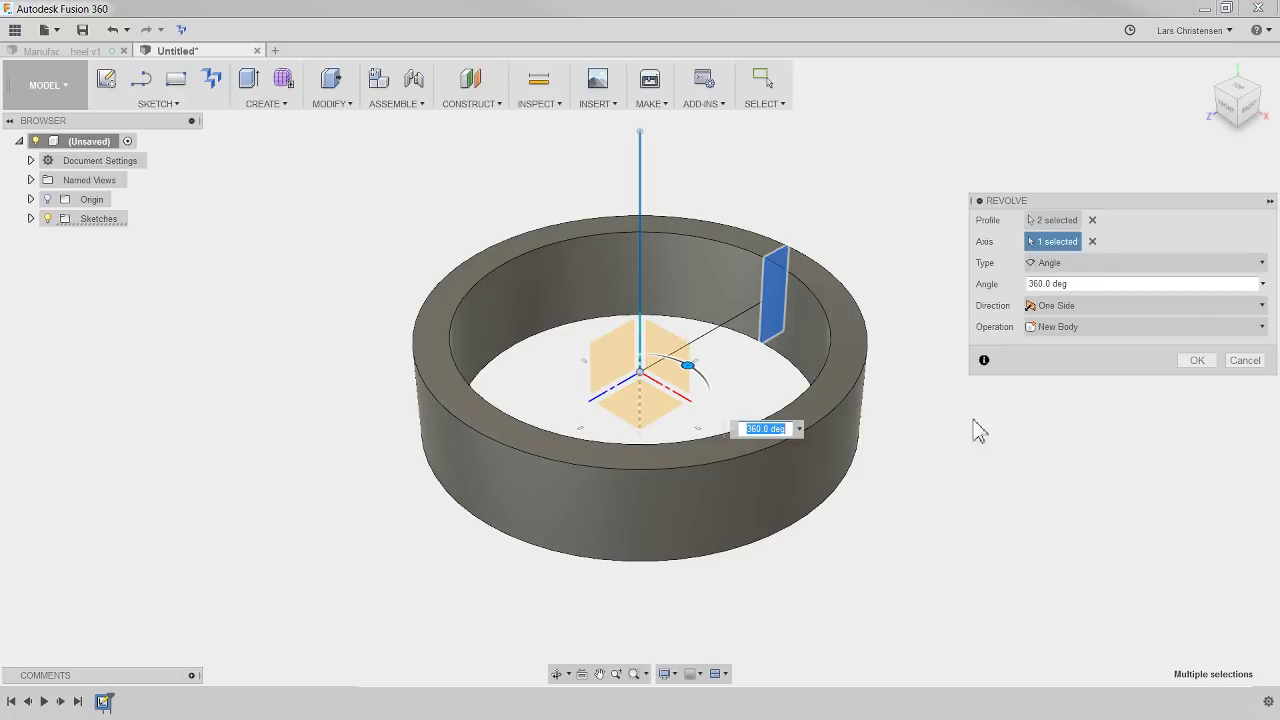
pyautogui.click(1200, 360)
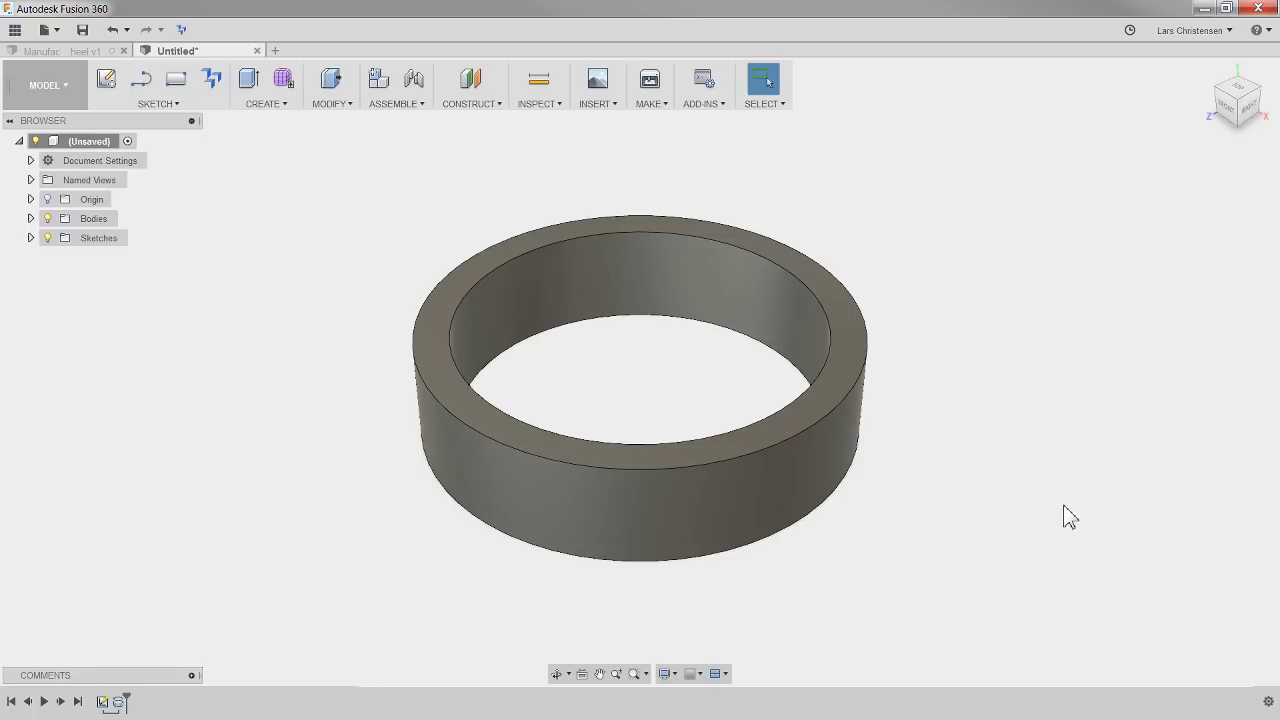
# Compare the revolved ring with the flywheel in the other open design, returning to the new design.
pyautogui.keyDown('shift'); pyautogui.moveTo(937, 471); pyautogui.dragTo(760, 417, button='middle'); pyautogui.keyUp('shift')
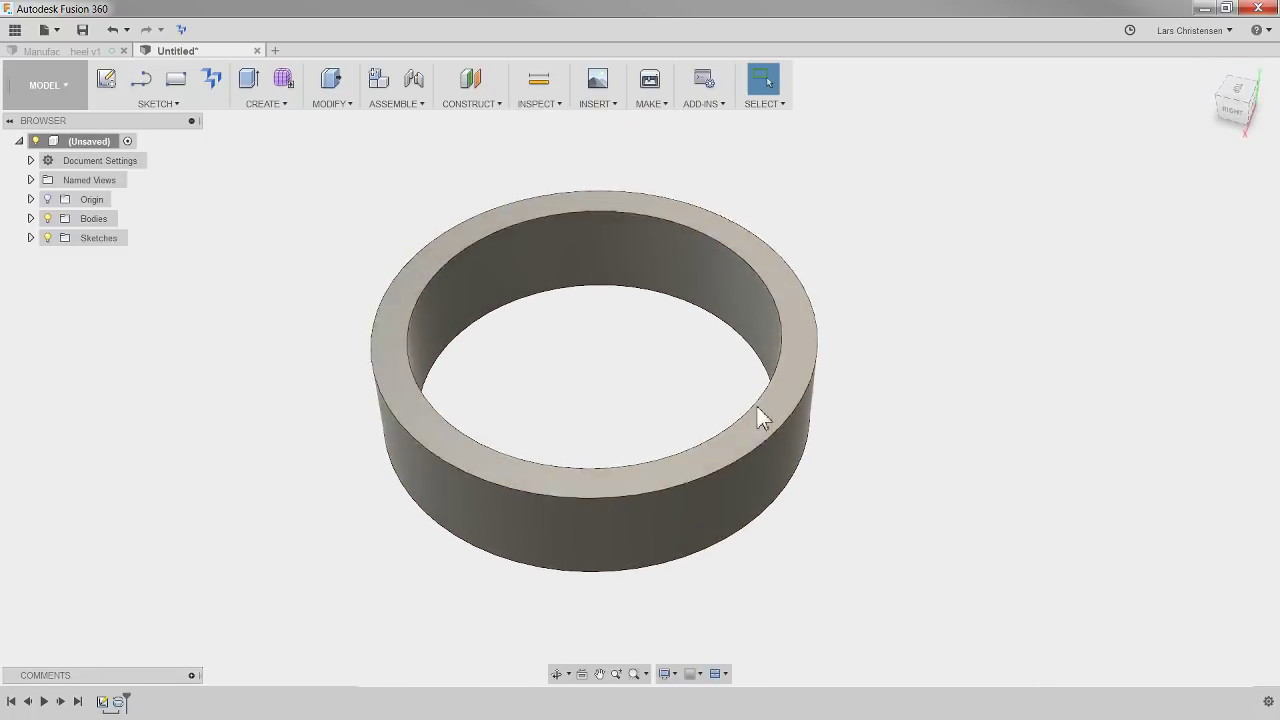
pyautogui.click(65, 50)
pyautogui.keyDown('shift'); pyautogui.moveTo(363, 300); pyautogui.dragTo(351, 334, button='middle'); pyautogui.keyUp('shift')
pyautogui.click(175, 52)
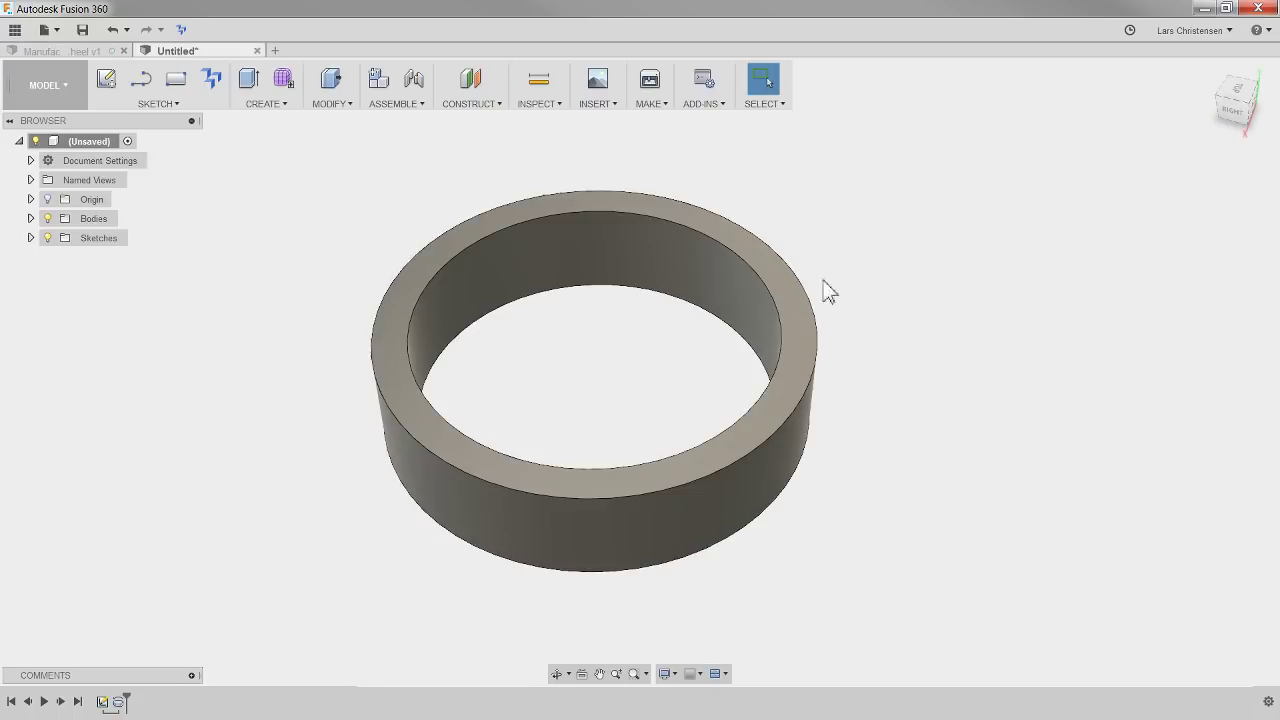
pyautogui.keyDown('shift'); pyautogui.moveTo(823, 289); pyautogui.dragTo(983, 462, button='middle'); pyautogui.keyUp('shift')
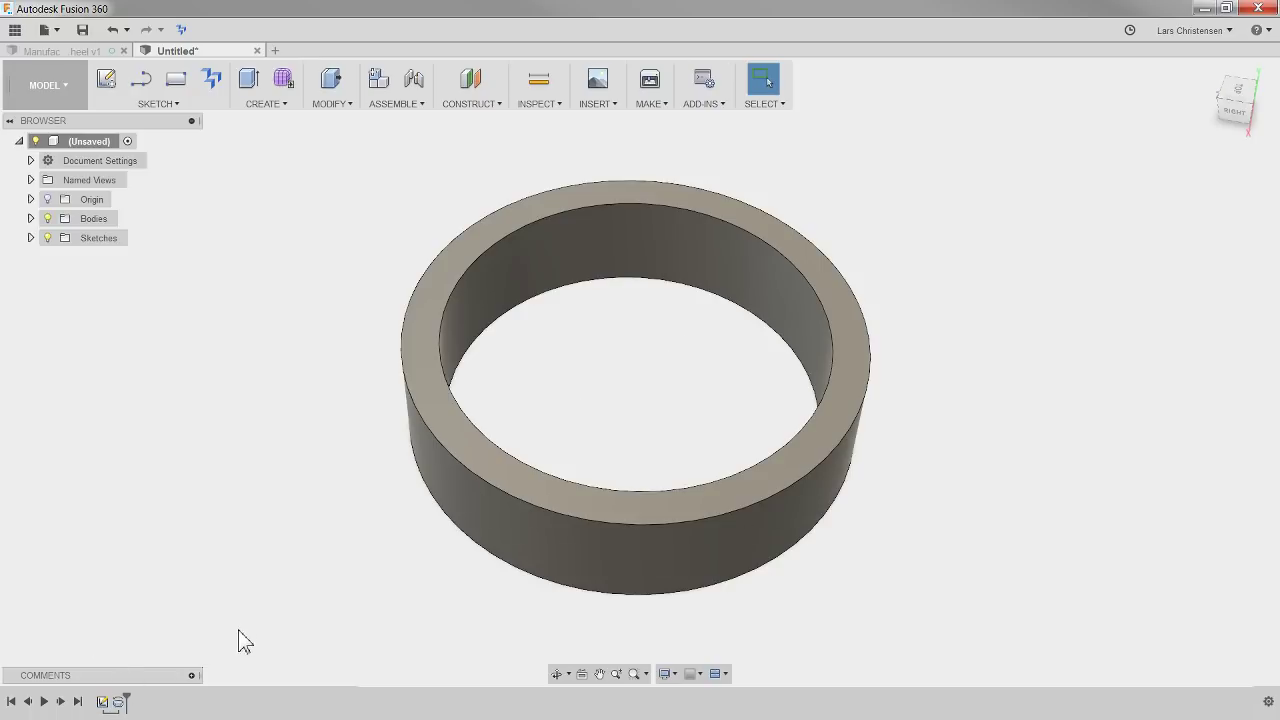
# Reopen the ring's profile sketch and draw a second upright rectangle about 8 mm wide across the horizontal line near the origin.
pyautogui.click(104, 702)
pyautogui.rightClick(105, 703)
pyautogui.click(136, 549)
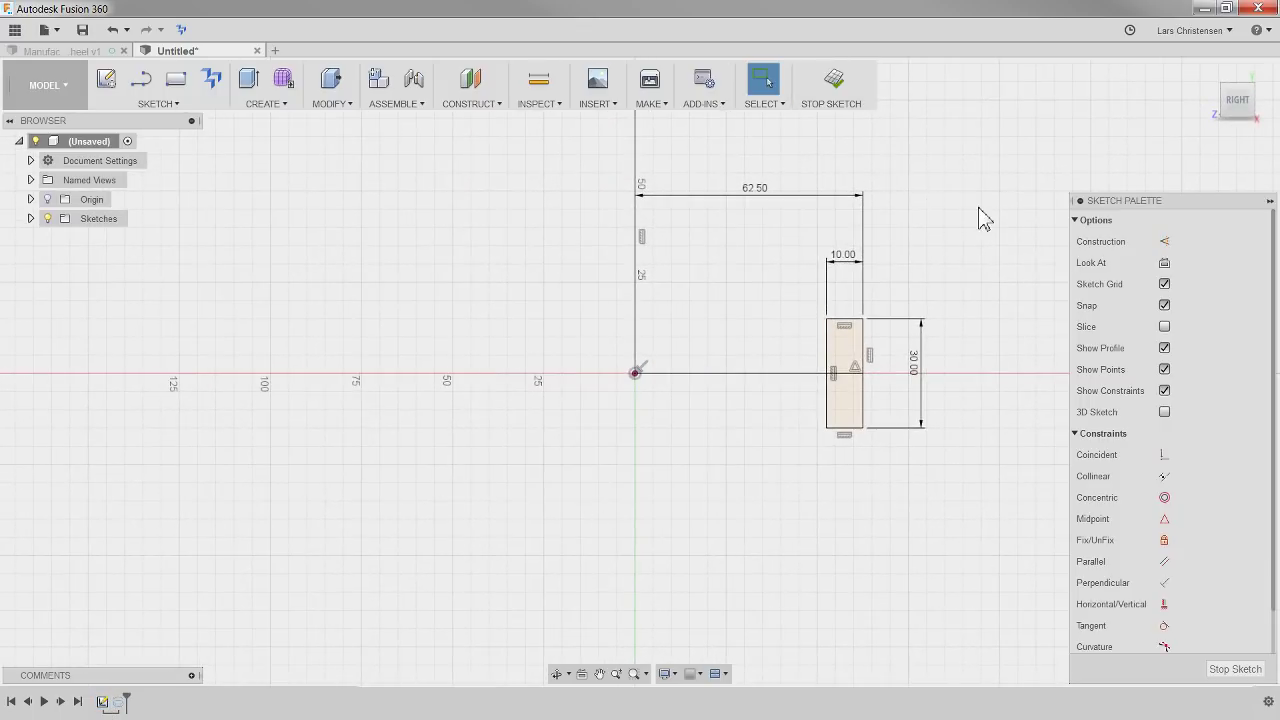
pyautogui.scroll(2, 980, 220)
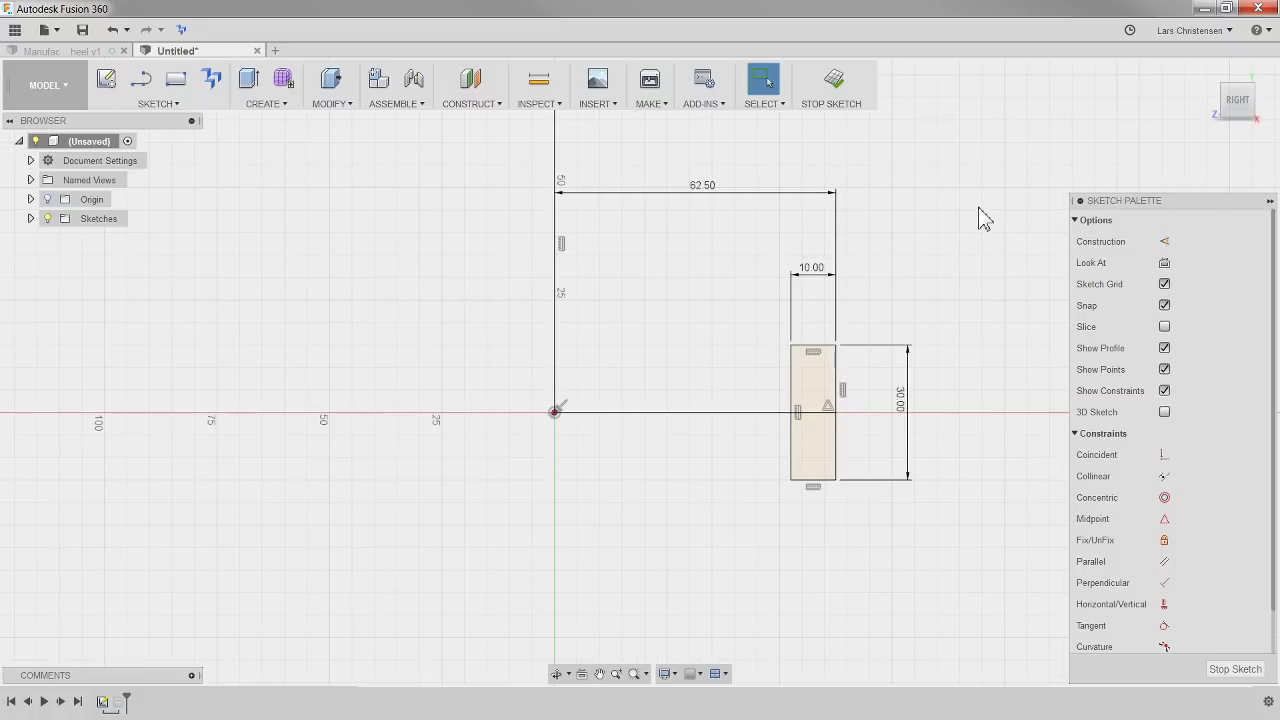
pyautogui.click(175, 81)
pyautogui.click(593, 376)
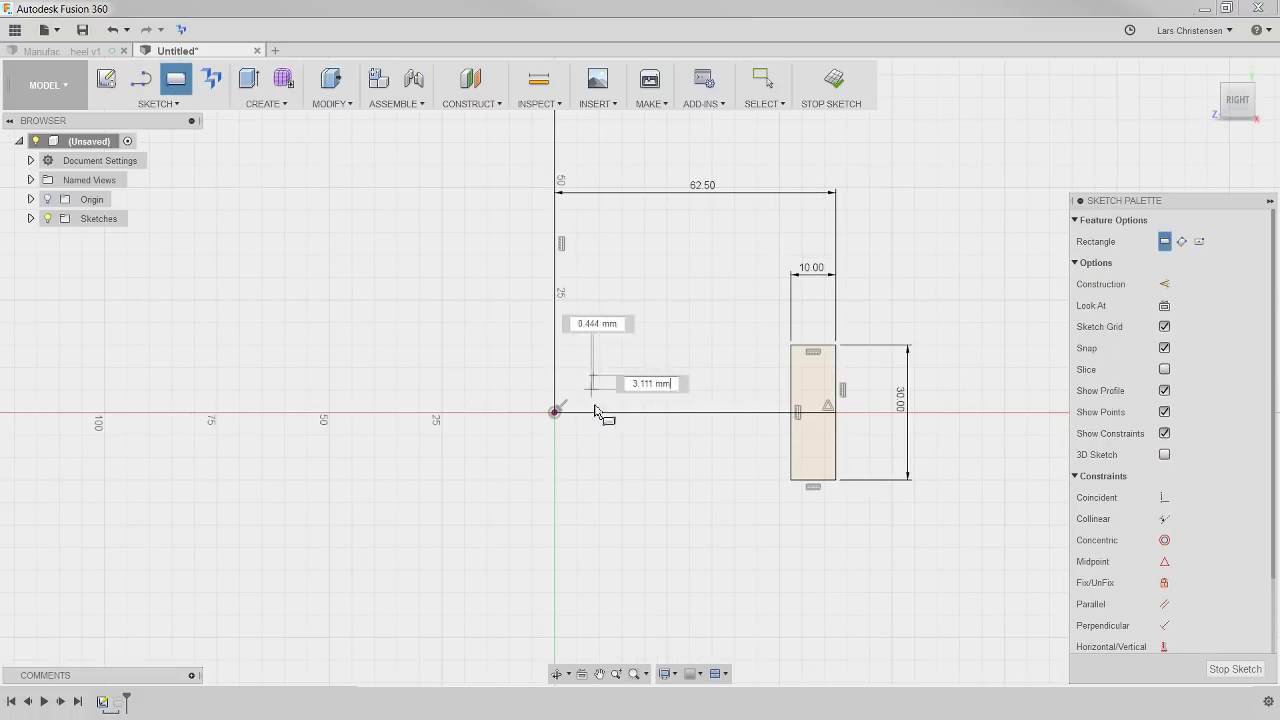
pyautogui.click(631, 475)
pyautogui.scroll(2, 701, 400)
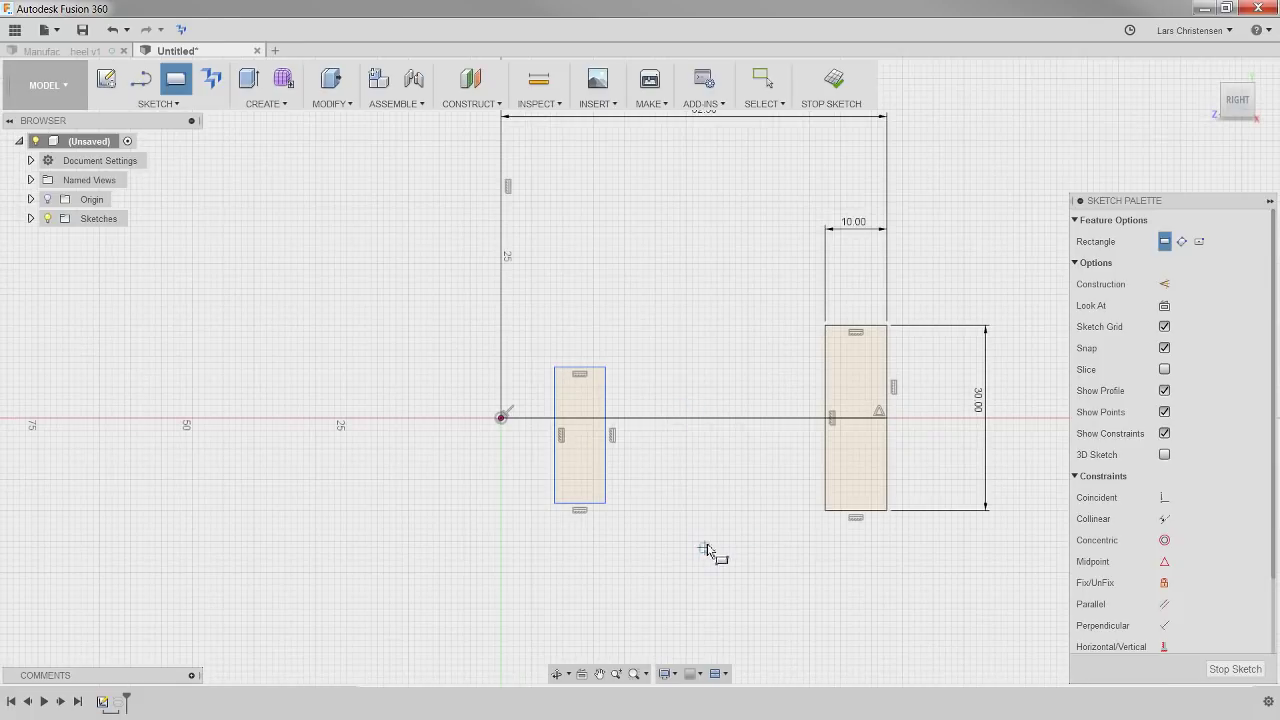
# Make the inner rectangle's upper and lower edges collinear with the matching edges of the outer rectangle.
pyautogui.click(1164, 562)
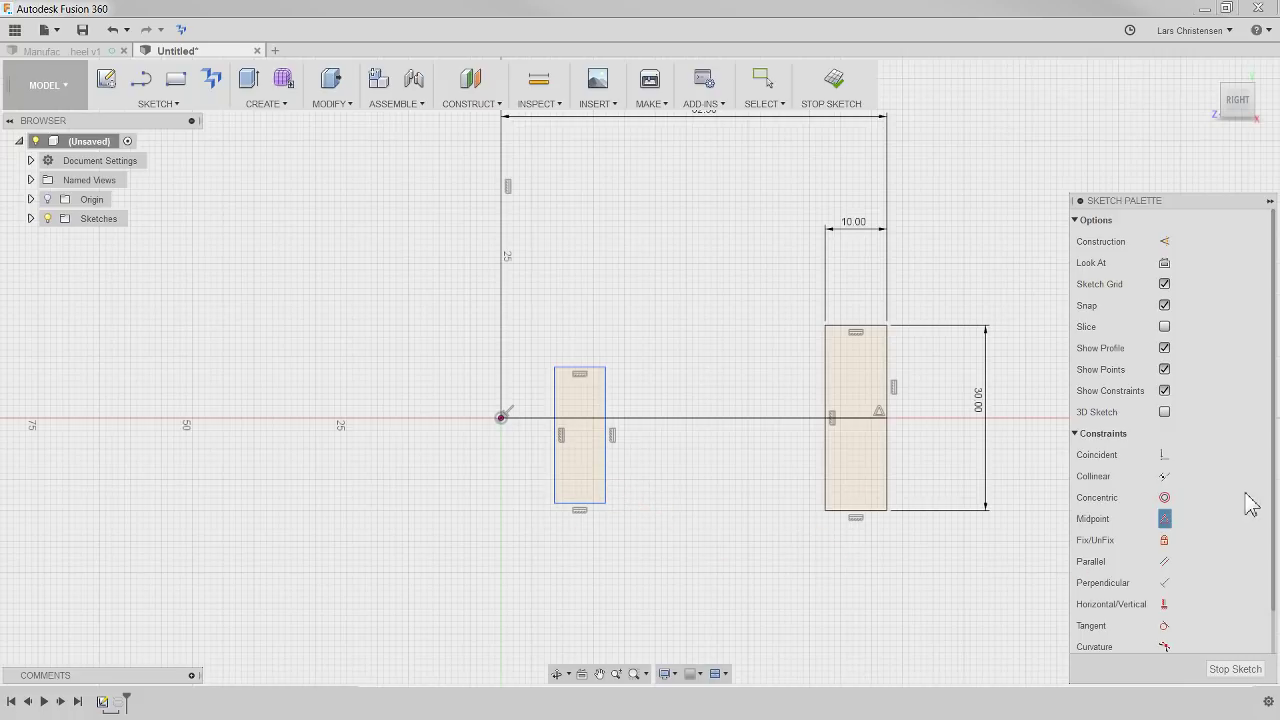
pyautogui.click(1164, 455)
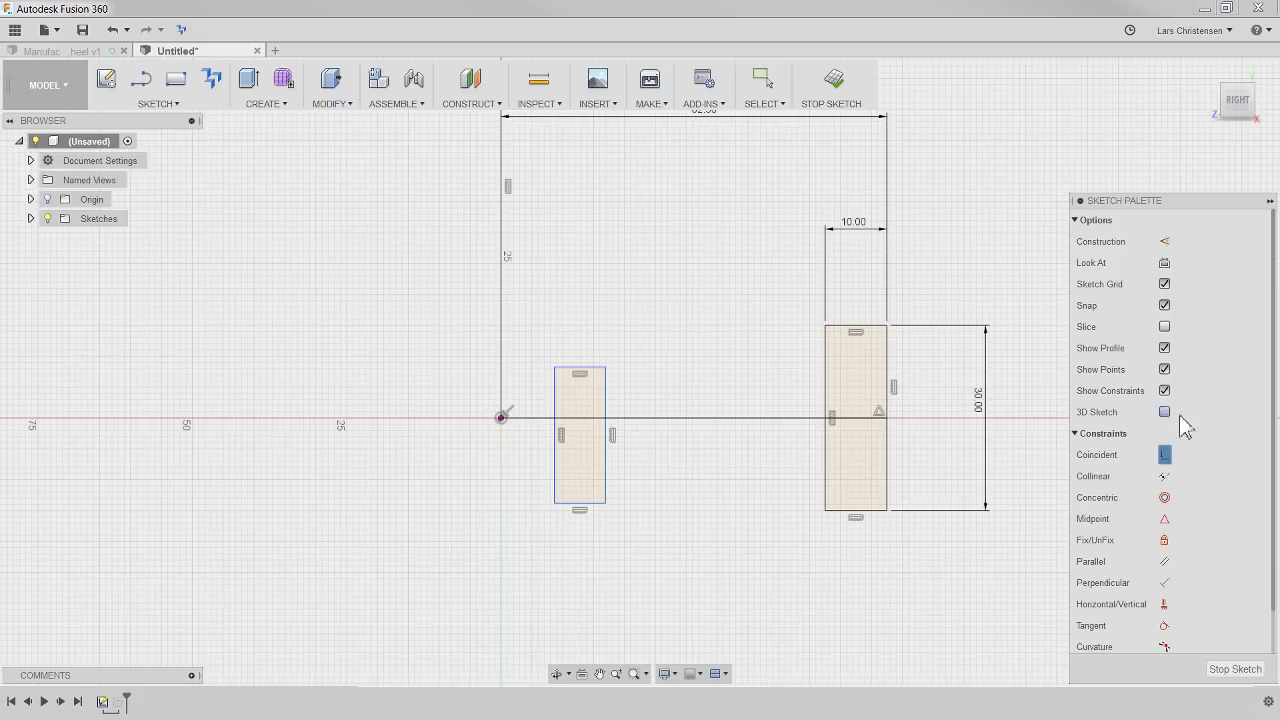
pyautogui.click(1164, 476)
pyautogui.click(571, 368)
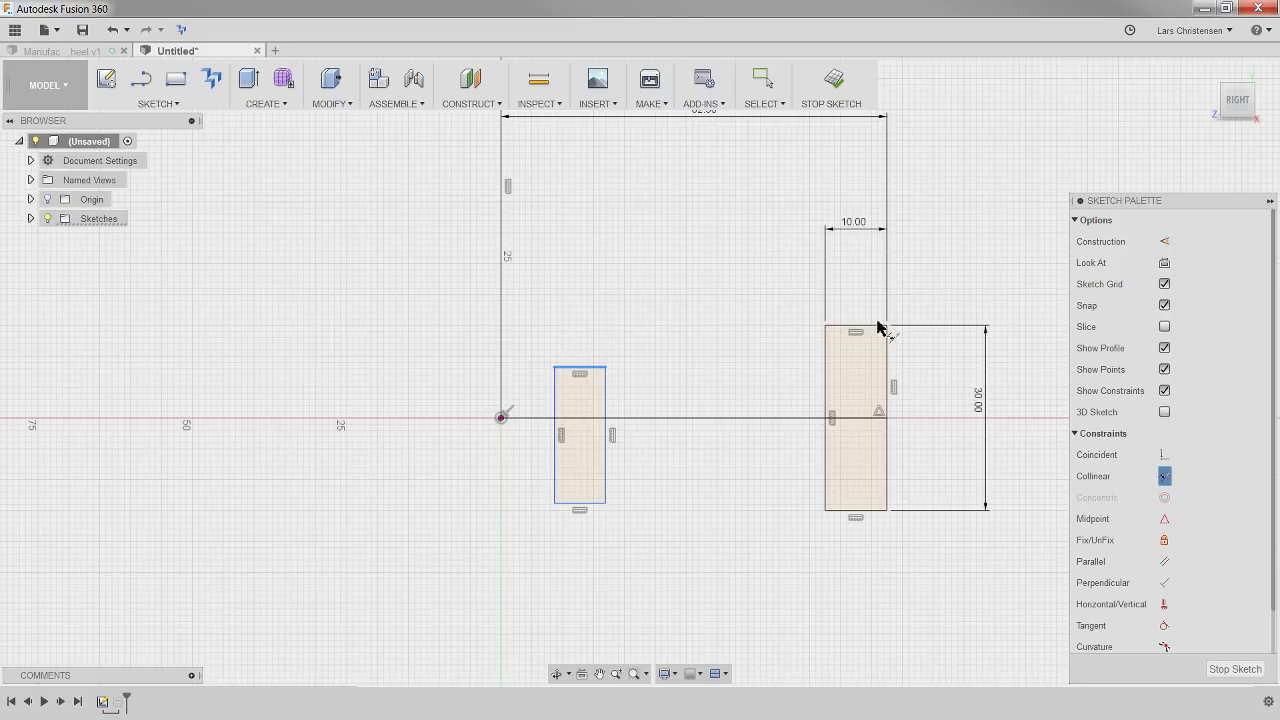
pyautogui.click(866, 326)
pyautogui.click(866, 511)
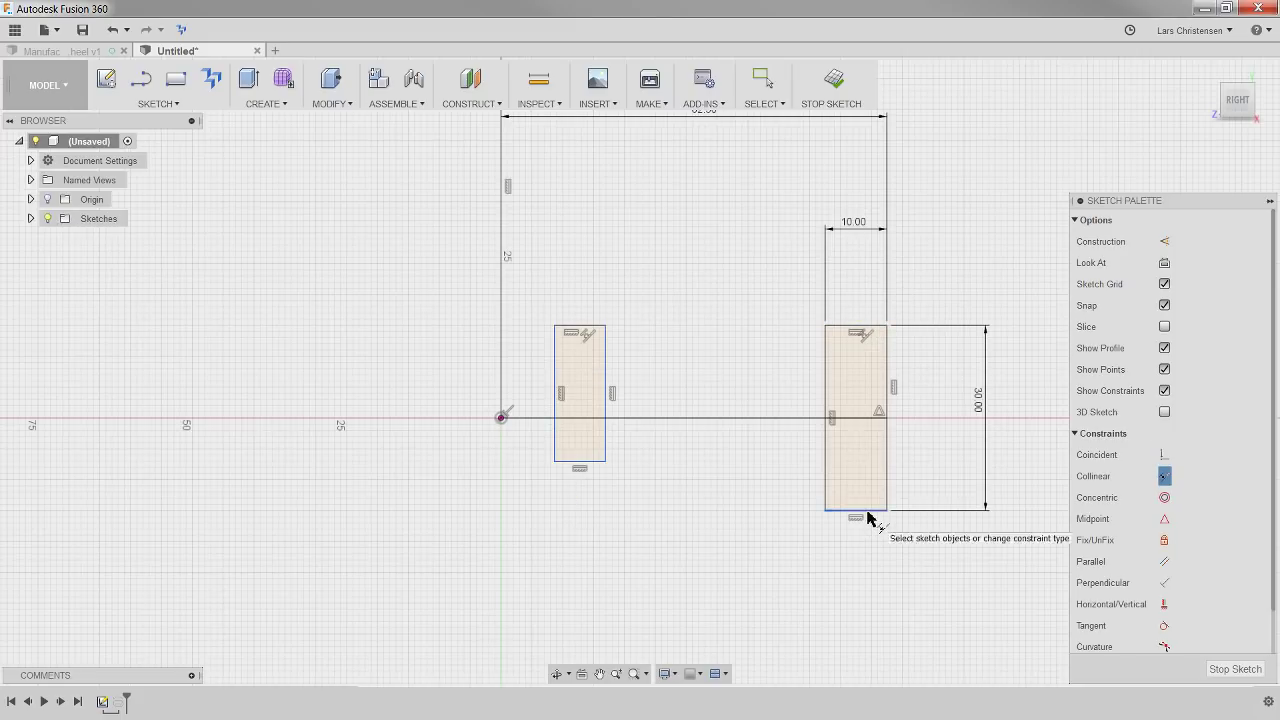
pyautogui.click(594, 462)
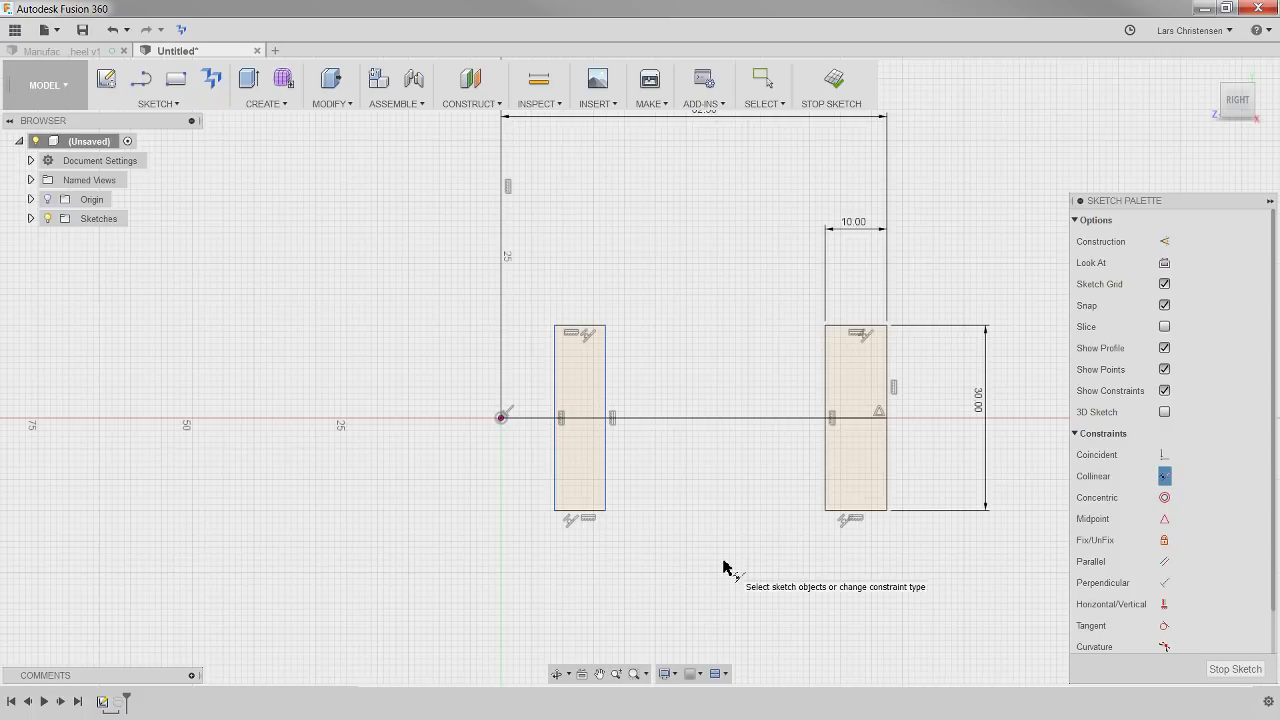
# Dimension the distance from the vertical centre line to the inner rectangle's nearest edge as 18/2 mm.
pyautogui.press('Escape')
pyautogui.click(503, 357)
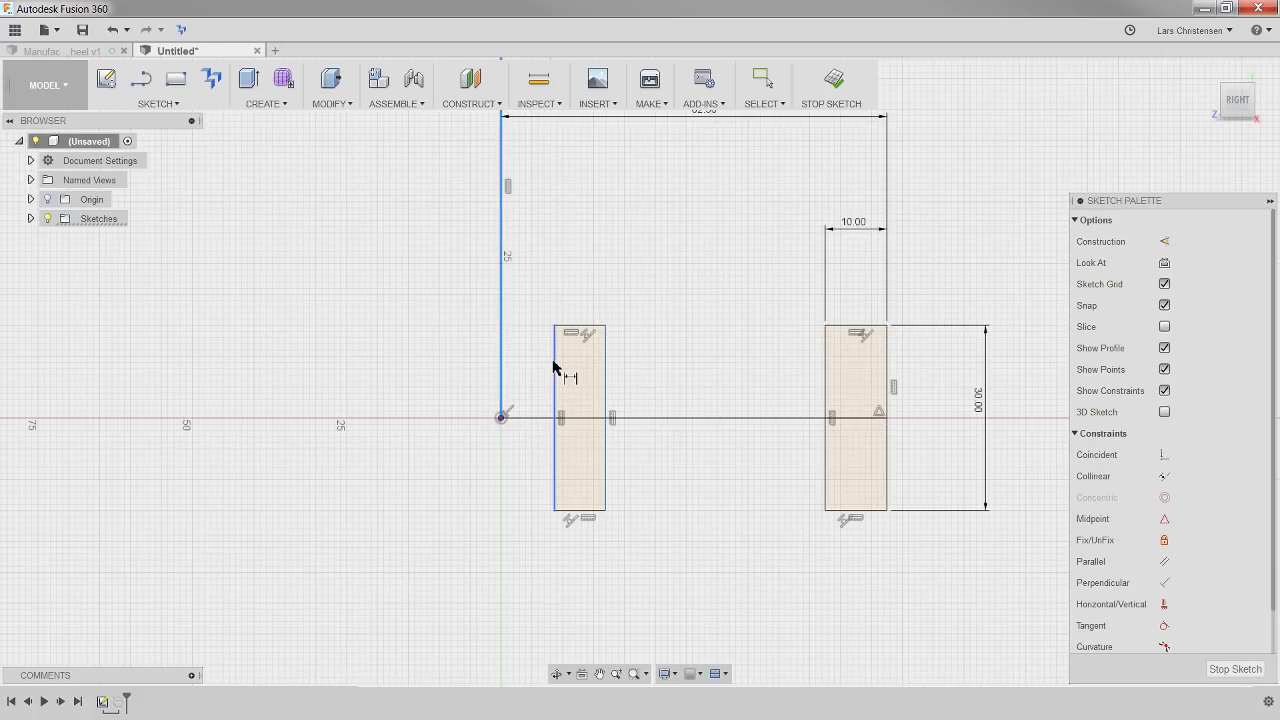
pyautogui.click(554, 366)
pyautogui.click(591, 258)
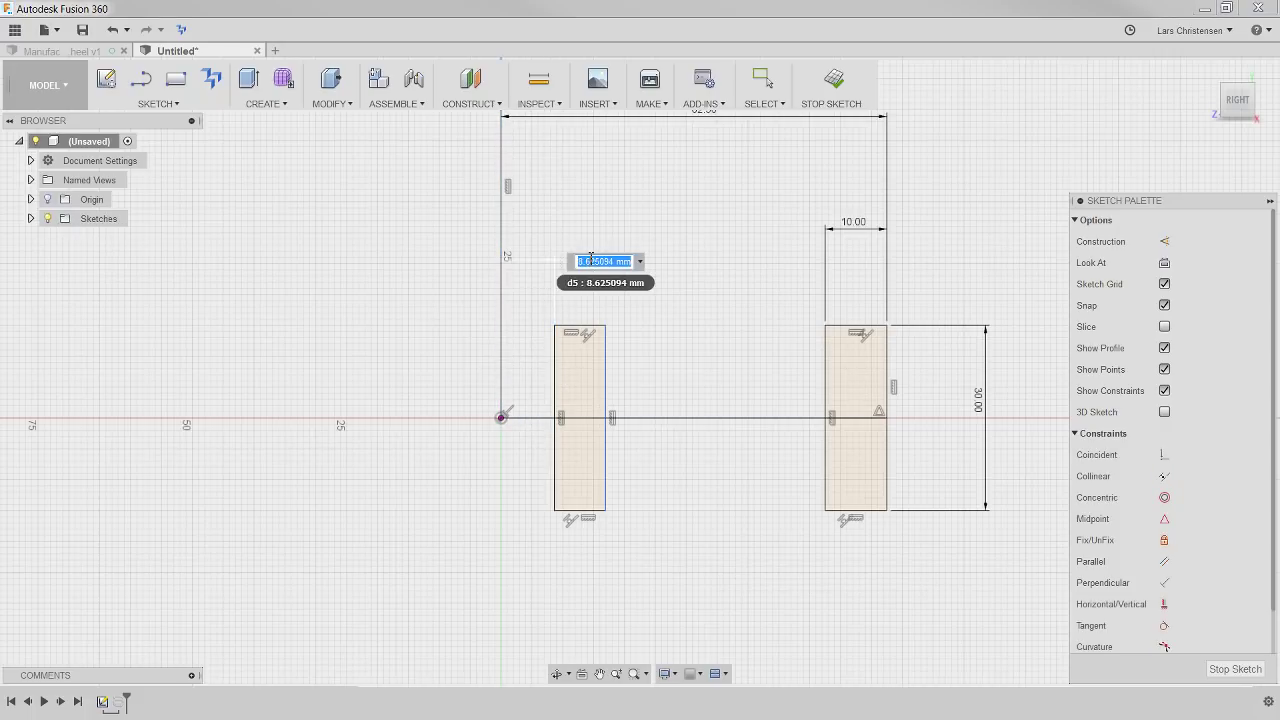
pyautogui.write('18/2')
pyautogui.press('Return')
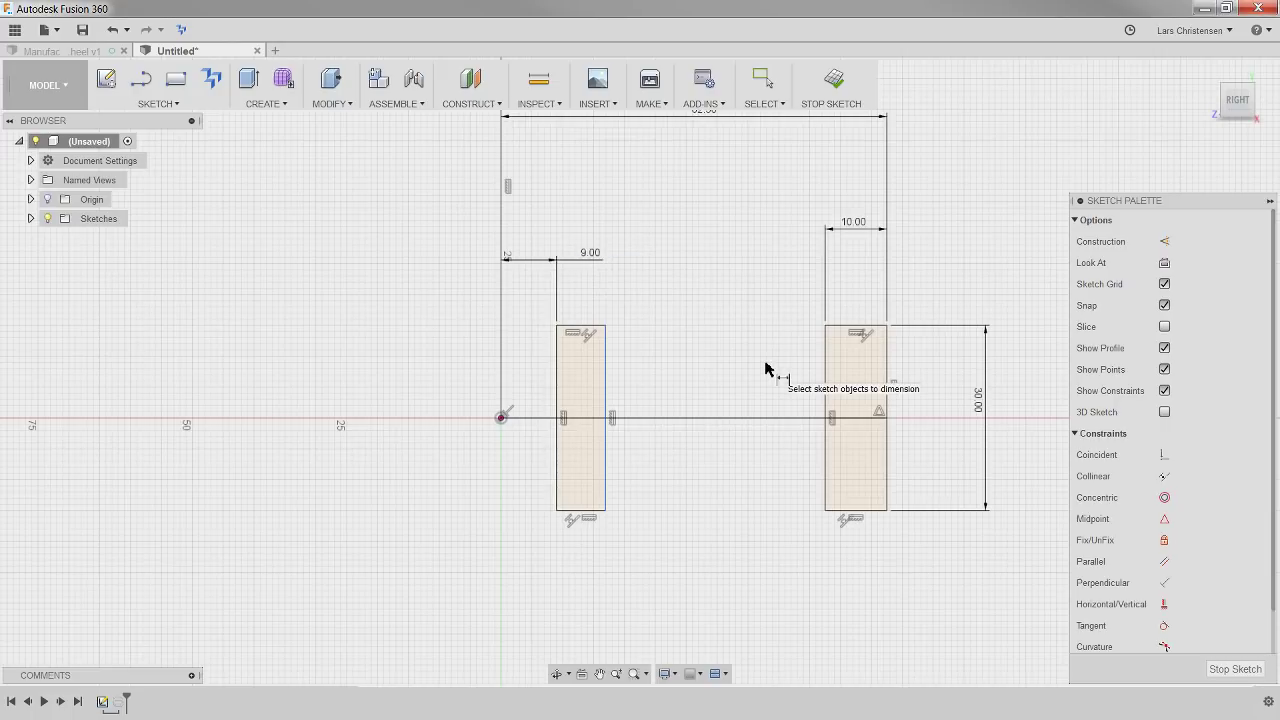
# Dimension the inner rectangle's upper edge to set its width to 10 mm.
pyautogui.click(592, 330)
pyautogui.click(648, 288)
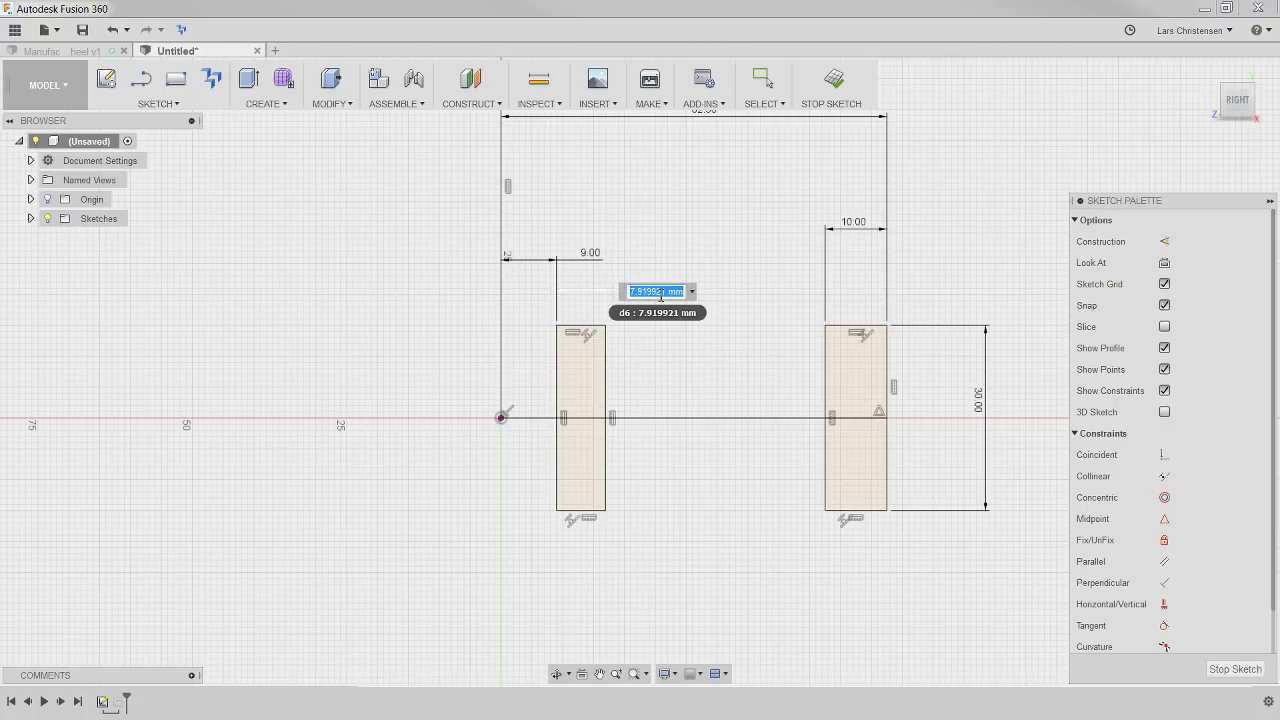
pyautogui.write('10')
pyautogui.press('Return')
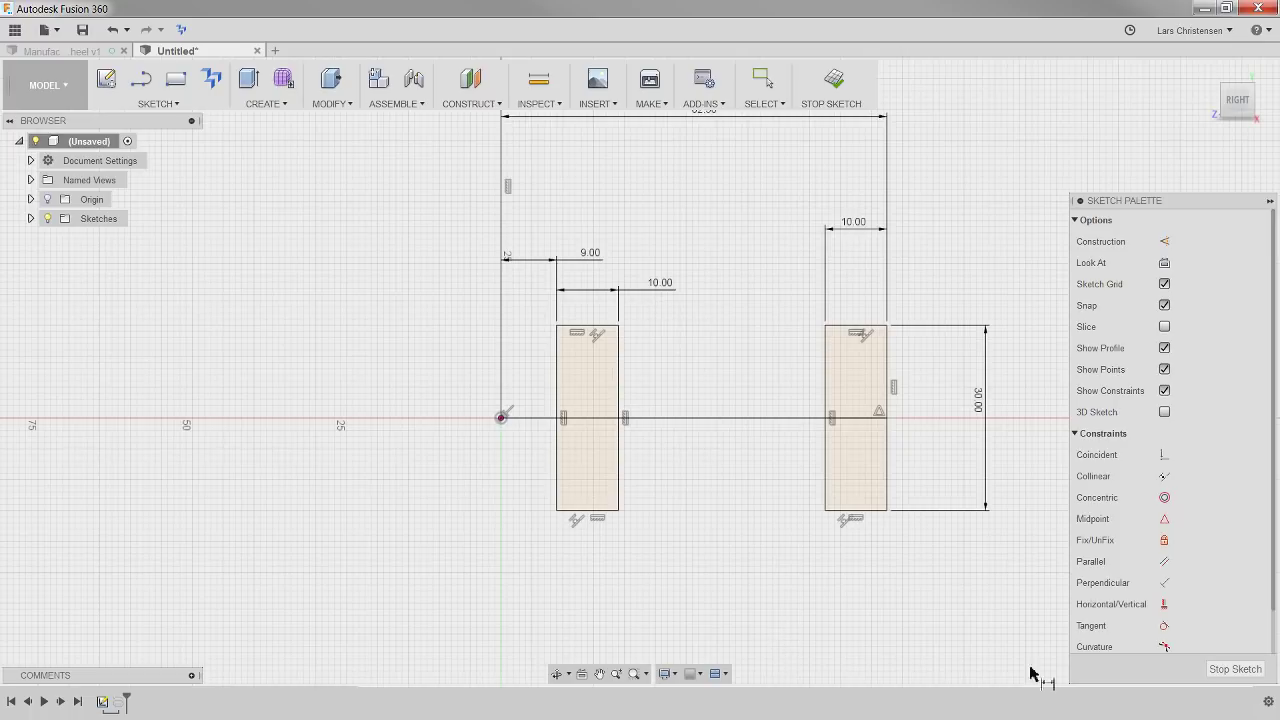
# Finish the sketch, reopen the ring's Revolve feature for editing and clear its profile and axis selections.
pyautogui.click(1233, 669)
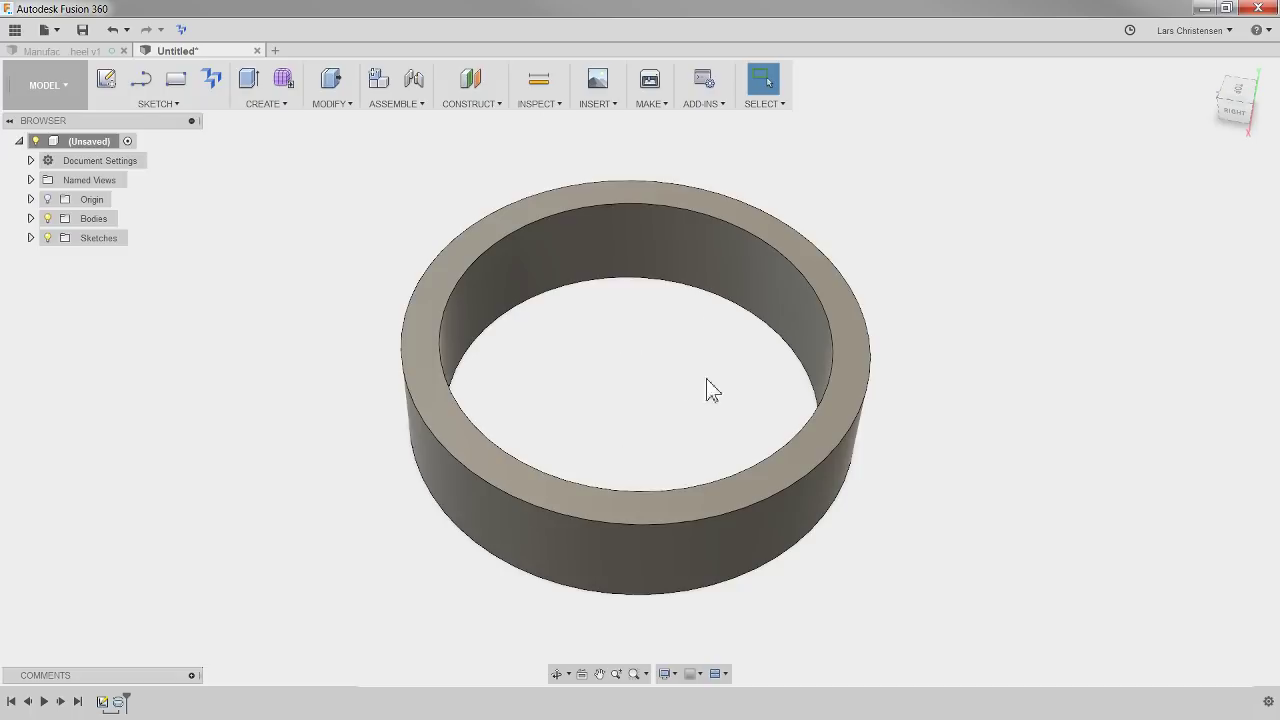
pyautogui.rightClick(119, 702)
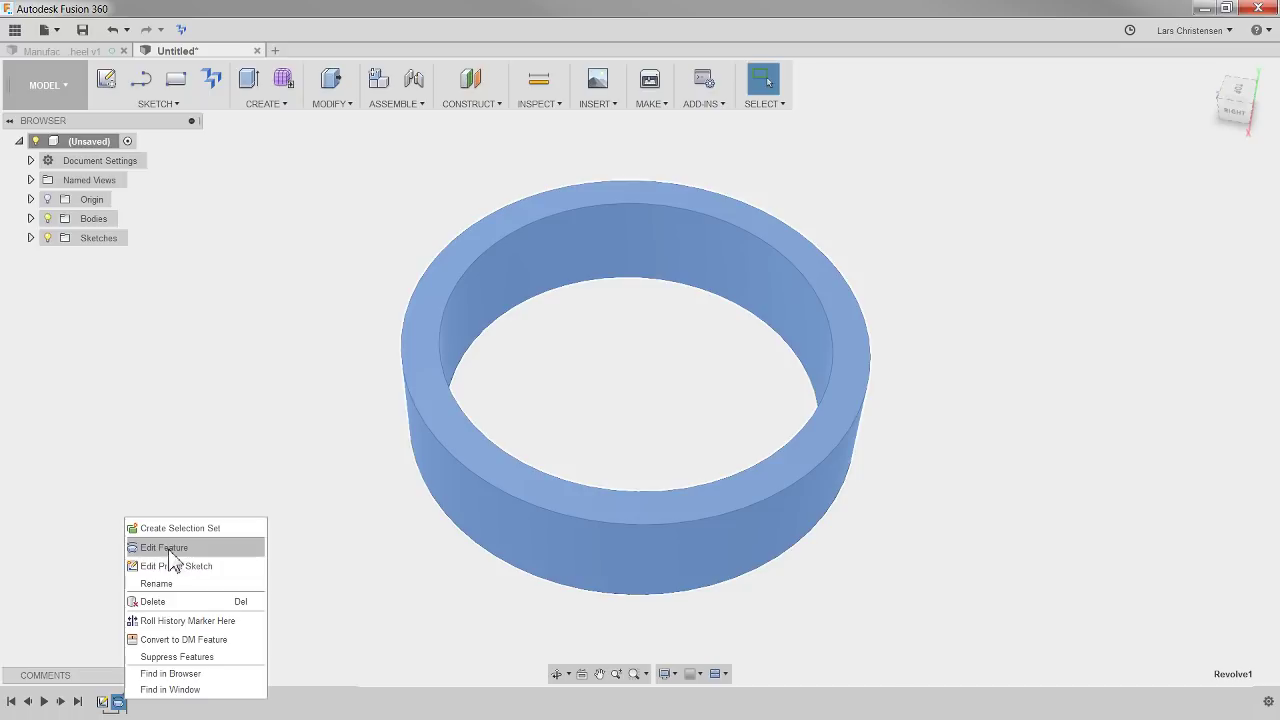
pyautogui.click(168, 548)
pyautogui.click(1092, 220)
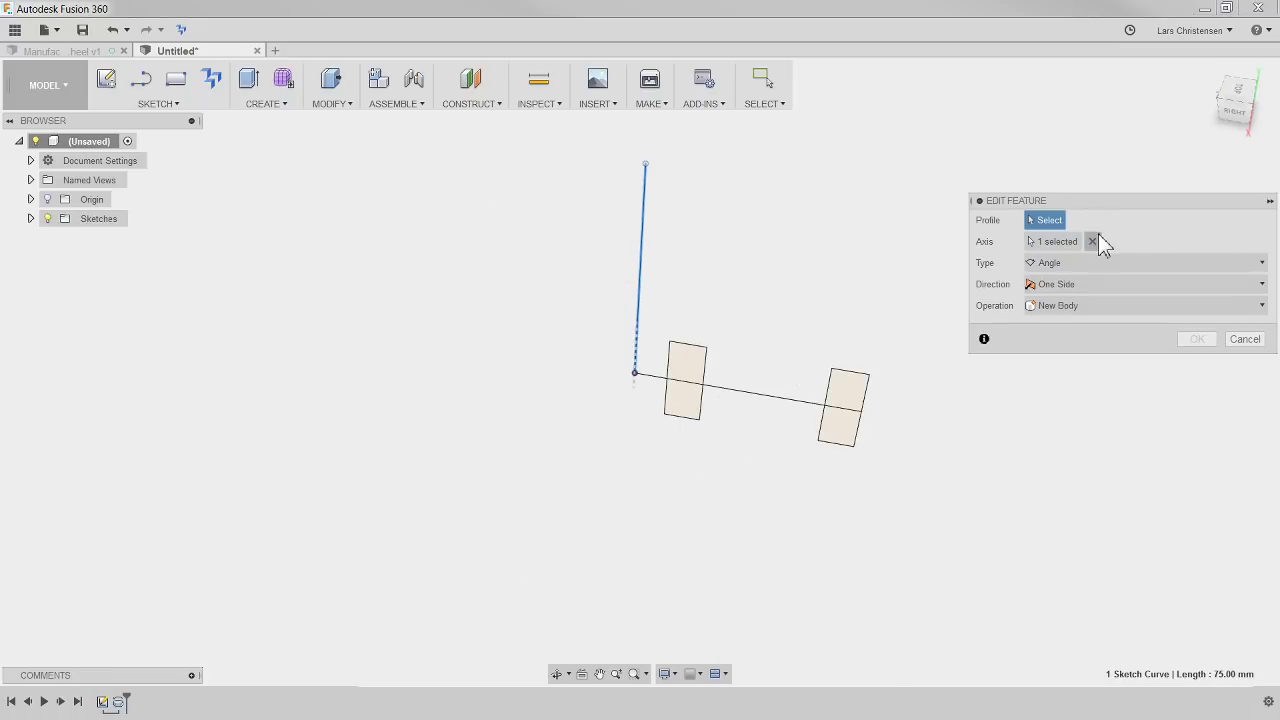
pyautogui.click(1092, 241)
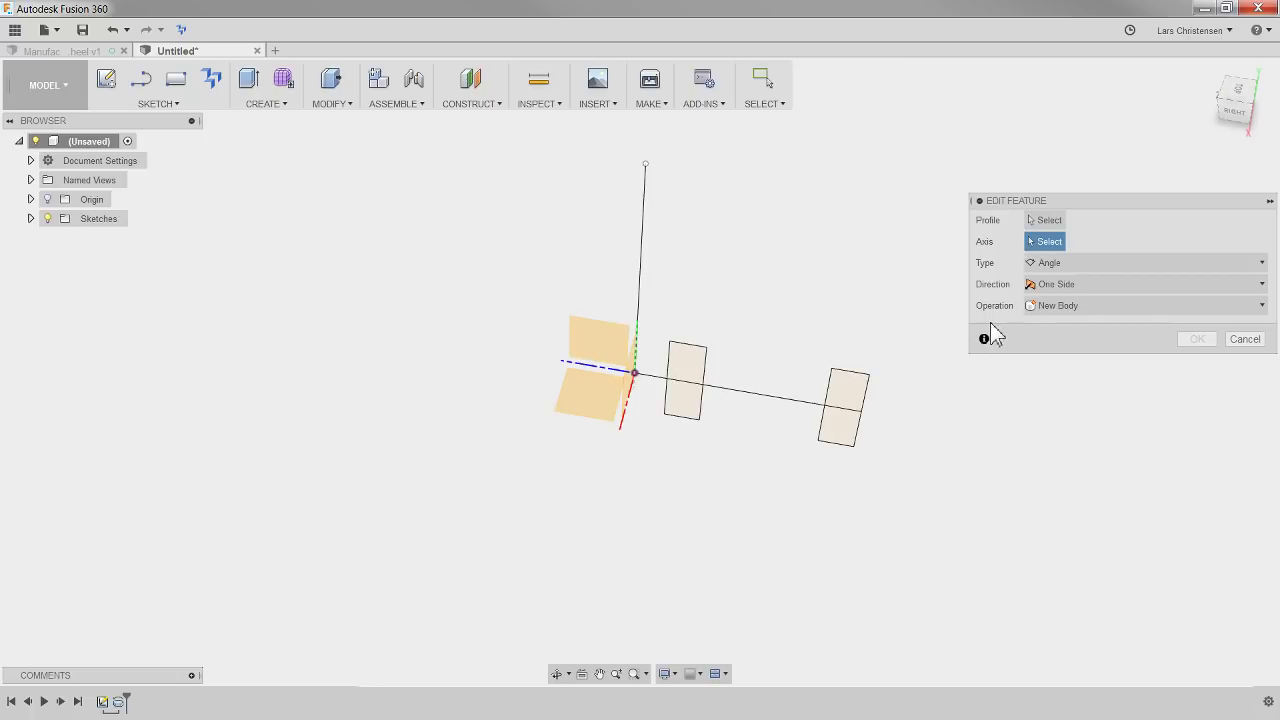
# Revolve all four halves of the two rectangles 360 deg about the vertical centre line as new bodies.
pyautogui.click(1045, 220)
pyautogui.click(686, 420)
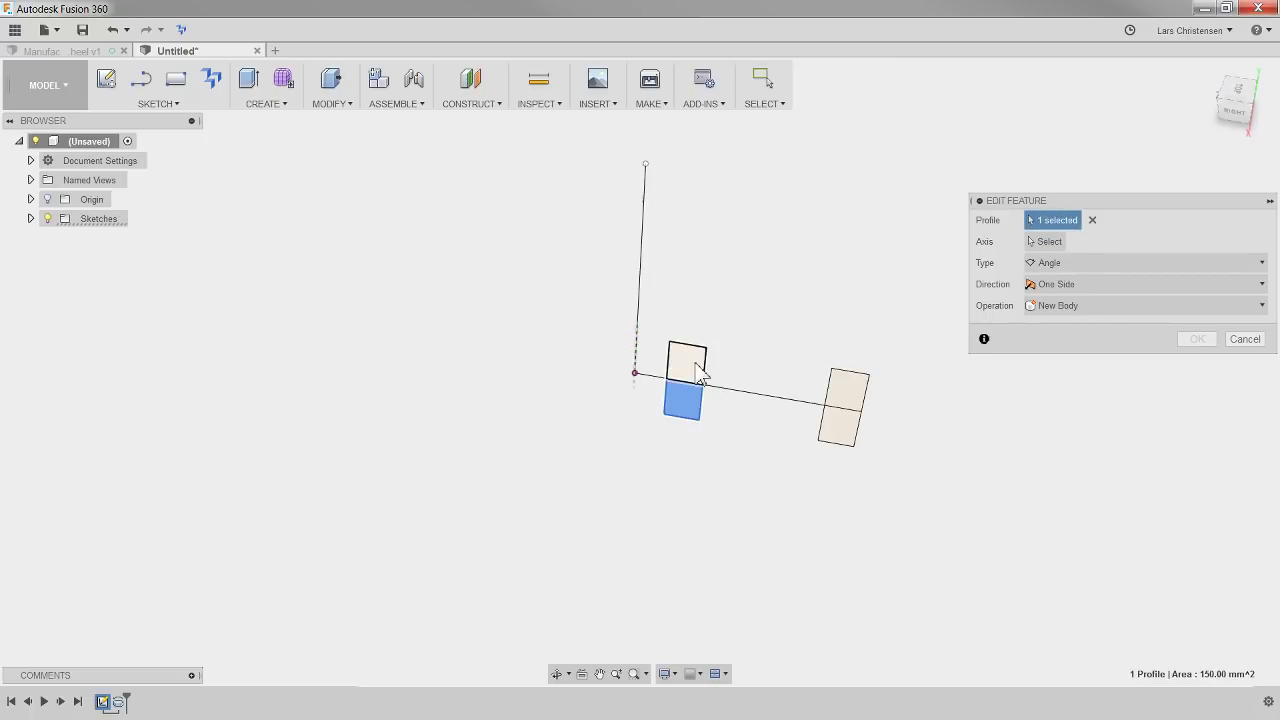
pyautogui.click(686, 365)
pyautogui.click(840, 430)
pyautogui.click(845, 395)
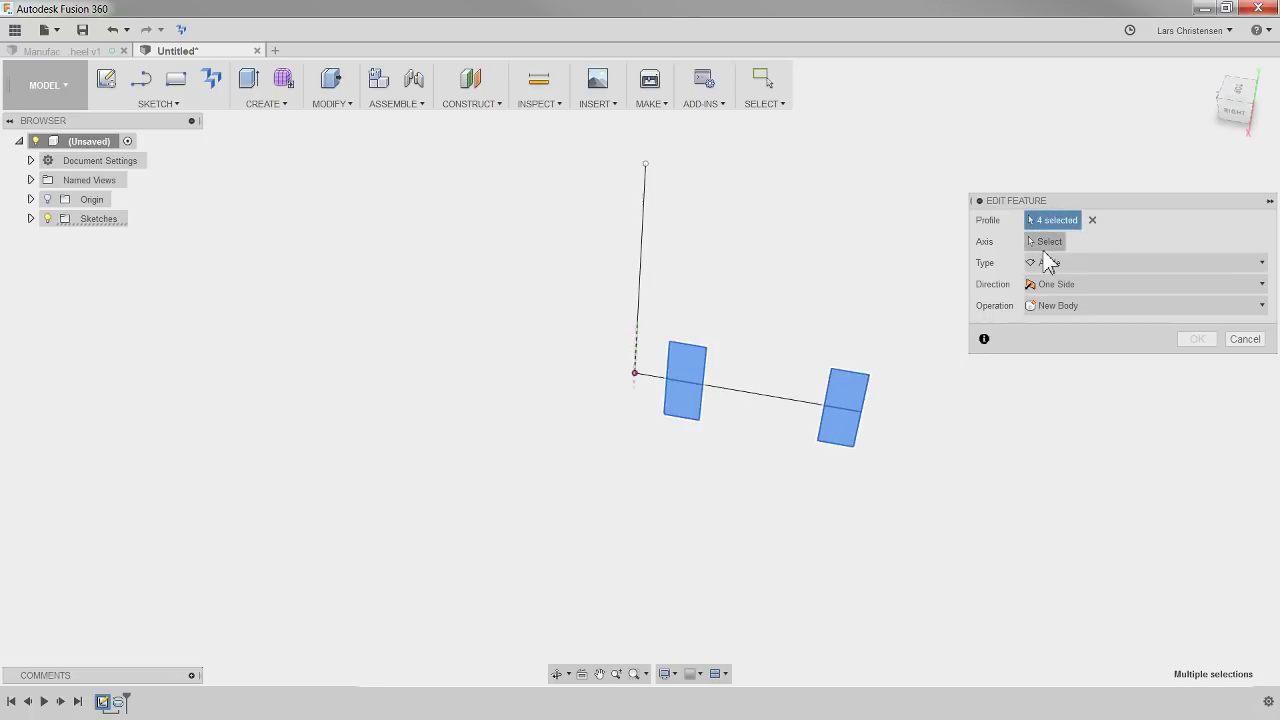
pyautogui.click(1045, 241)
pyautogui.click(646, 257)
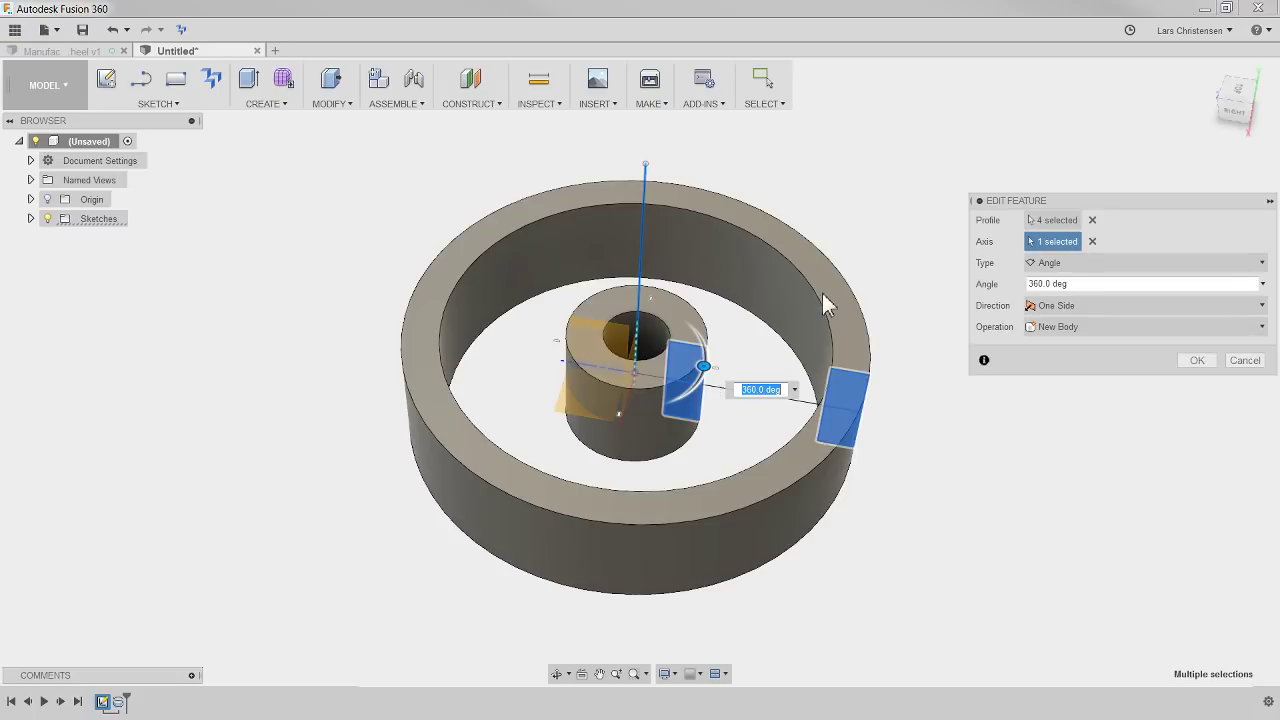
pyautogui.click(1197, 360)
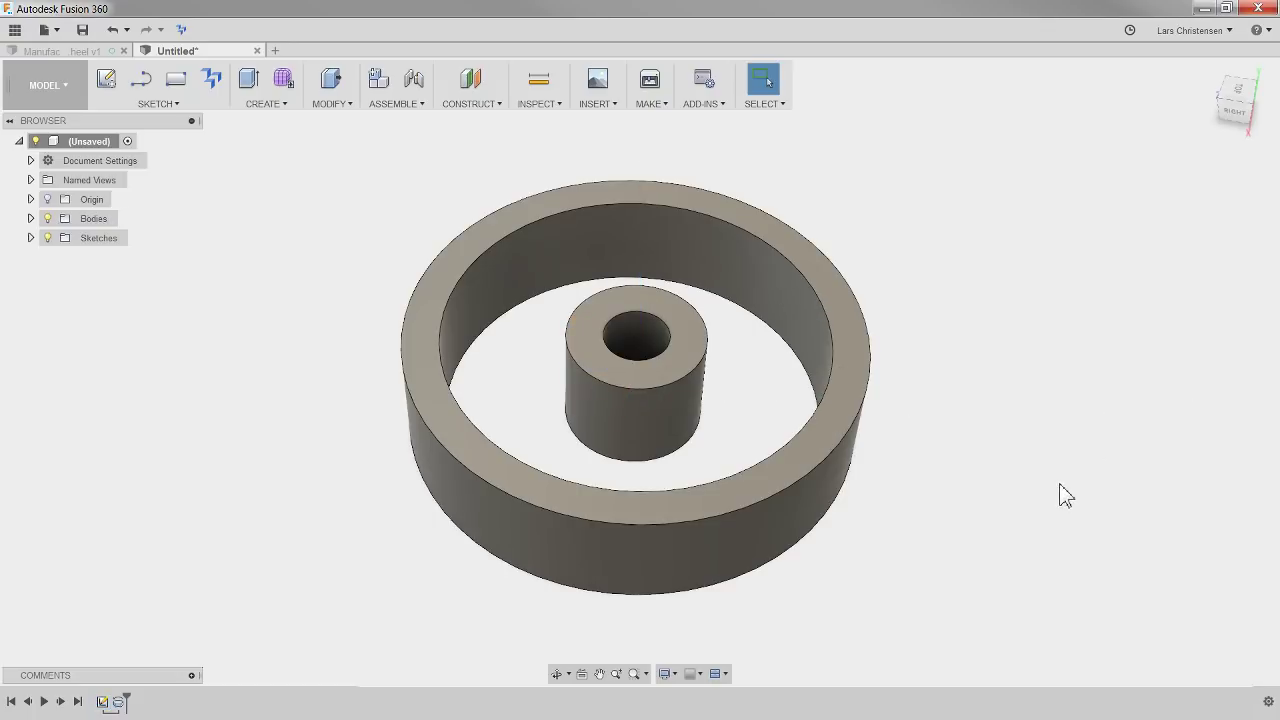
# Expand the list of bodies and examine the separate ring and hub from several angles.
pyautogui.keyDown('shift'); pyautogui.moveTo(1065, 495); pyautogui.dragTo(697, 449, button='middle'); pyautogui.keyUp('shift')
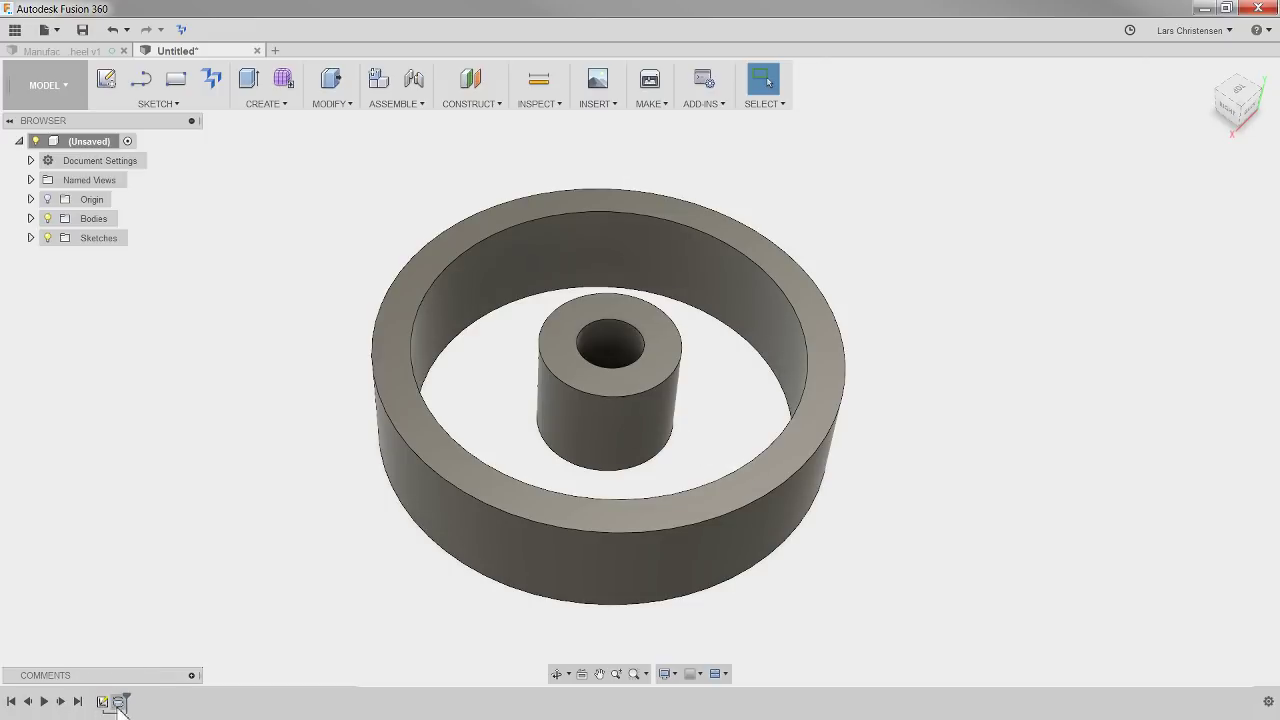
pyautogui.keyDown('shift'); pyautogui.moveTo(1094, 510); pyautogui.dragTo(1002, 492, button='middle'); pyautogui.keyUp('shift')
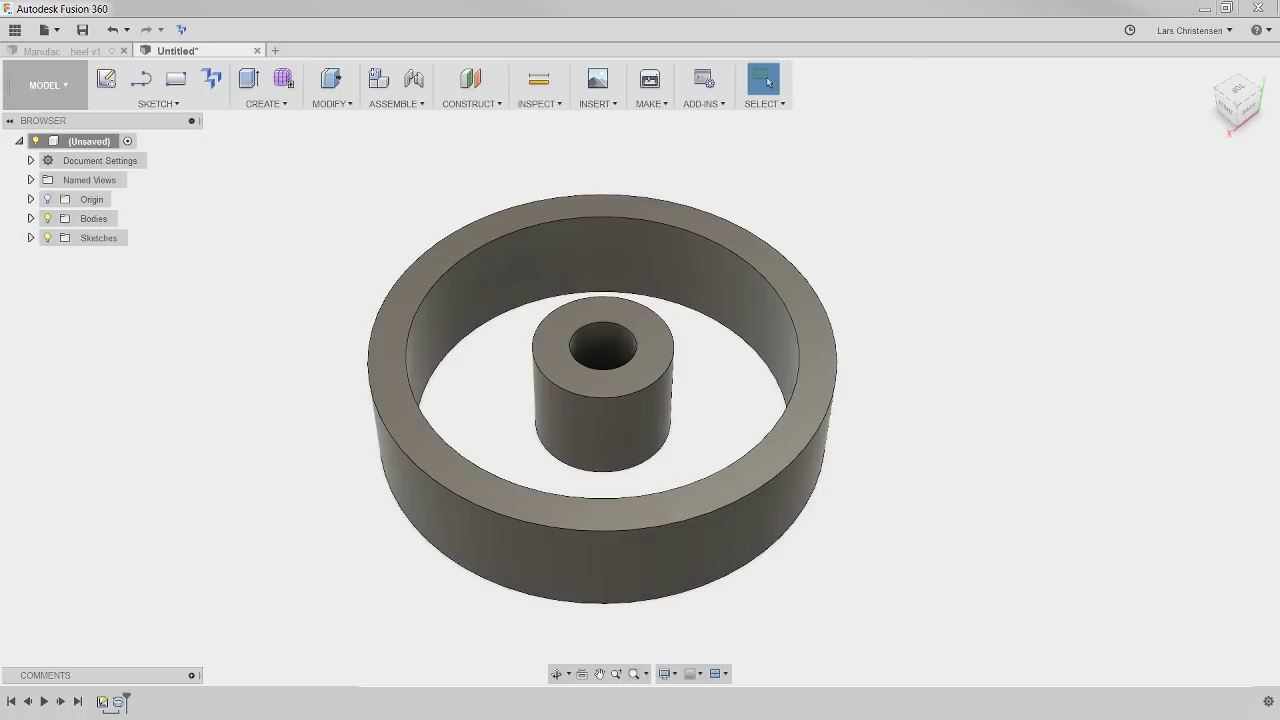
pyautogui.click(30, 218)
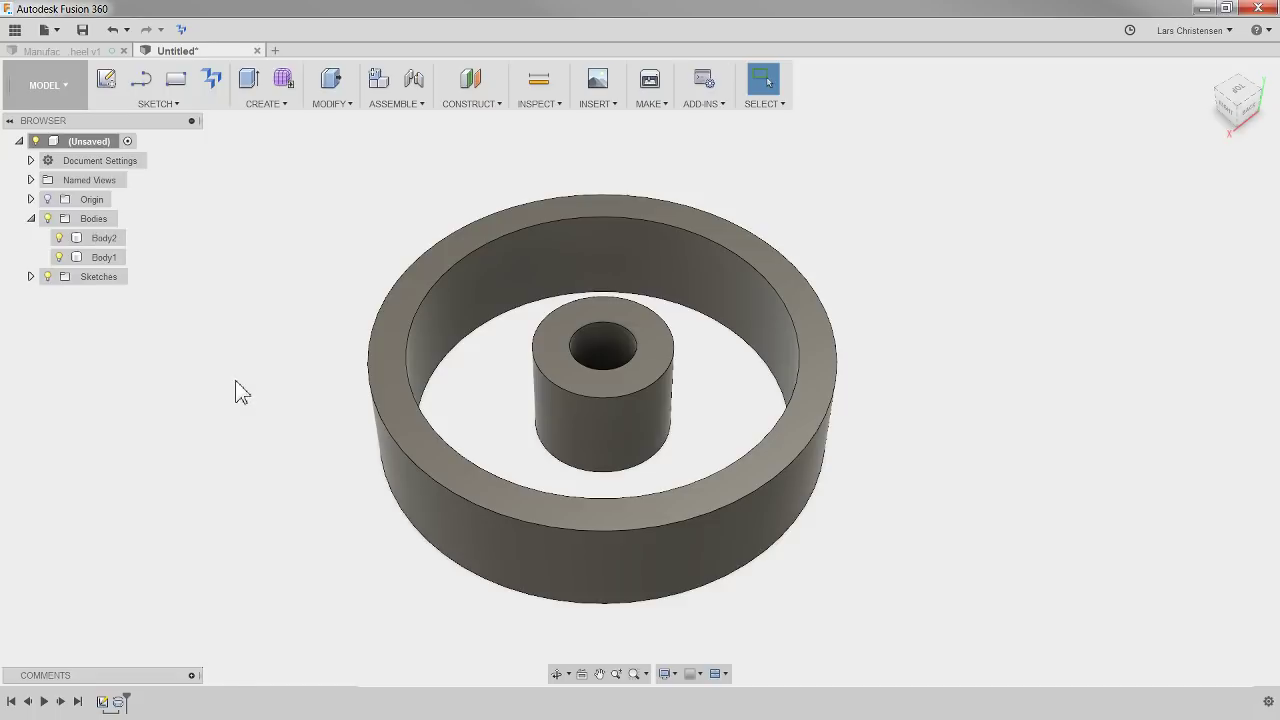
pyautogui.keyDown('shift'); pyautogui.moveTo(236, 422); pyautogui.dragTo(171, 586, button='middle'); pyautogui.keyUp('shift')
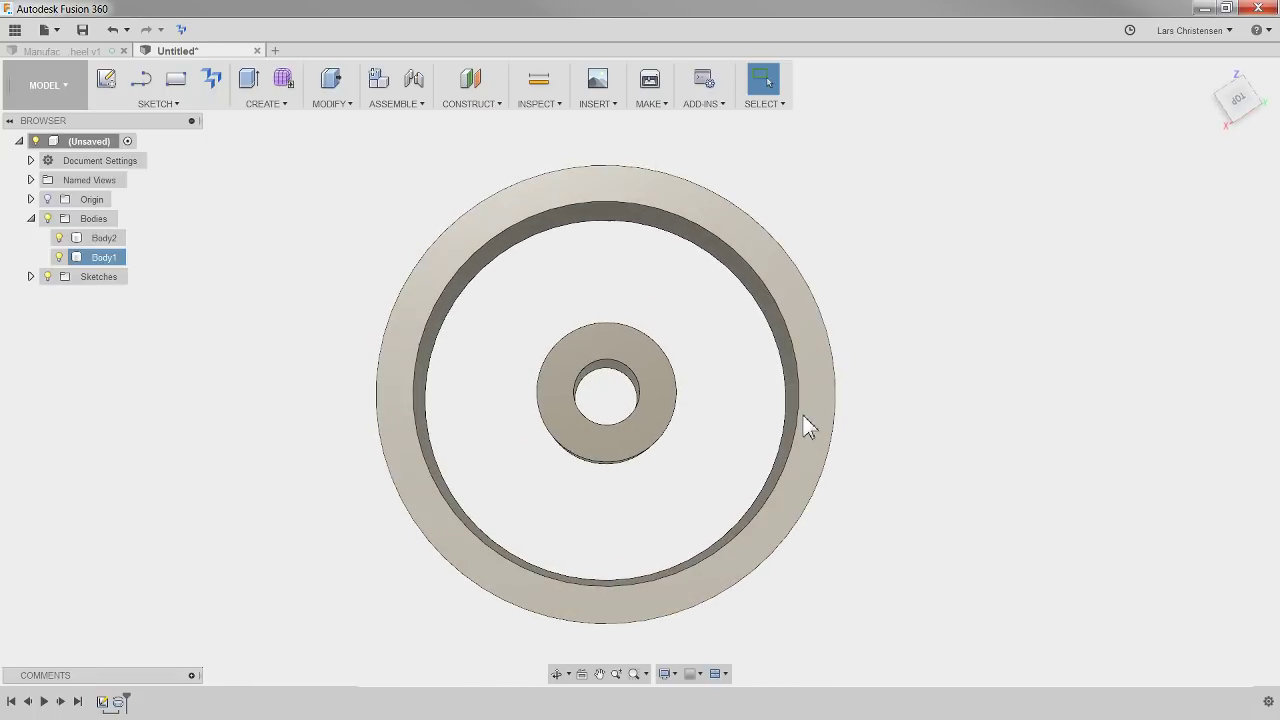
pyautogui.keyDown('shift'); pyautogui.moveTo(643, 480); pyautogui.dragTo(443, 474, button='middle'); pyautogui.keyUp('shift')
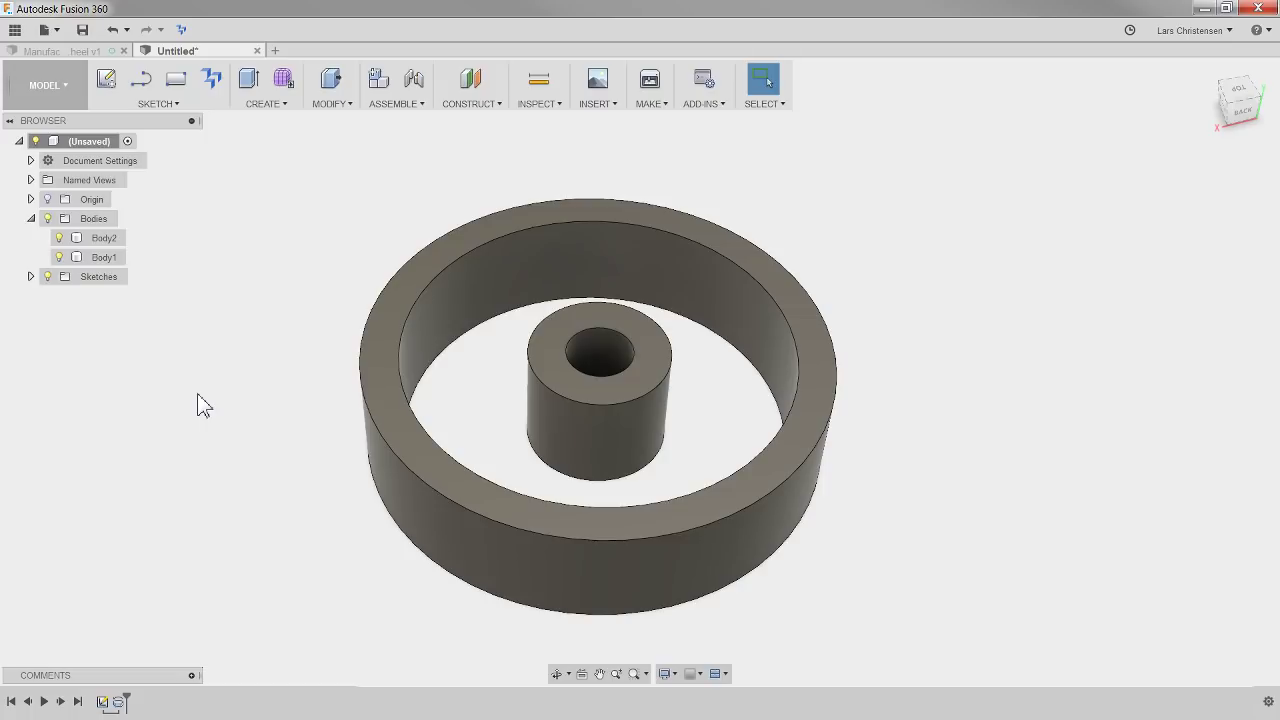
# Start a sketch on the hub's upper face and draw a rectangle about 12 mm wide from the rim into the hub.
pyautogui.rightClick(605, 318)
pyautogui.click(612, 396)
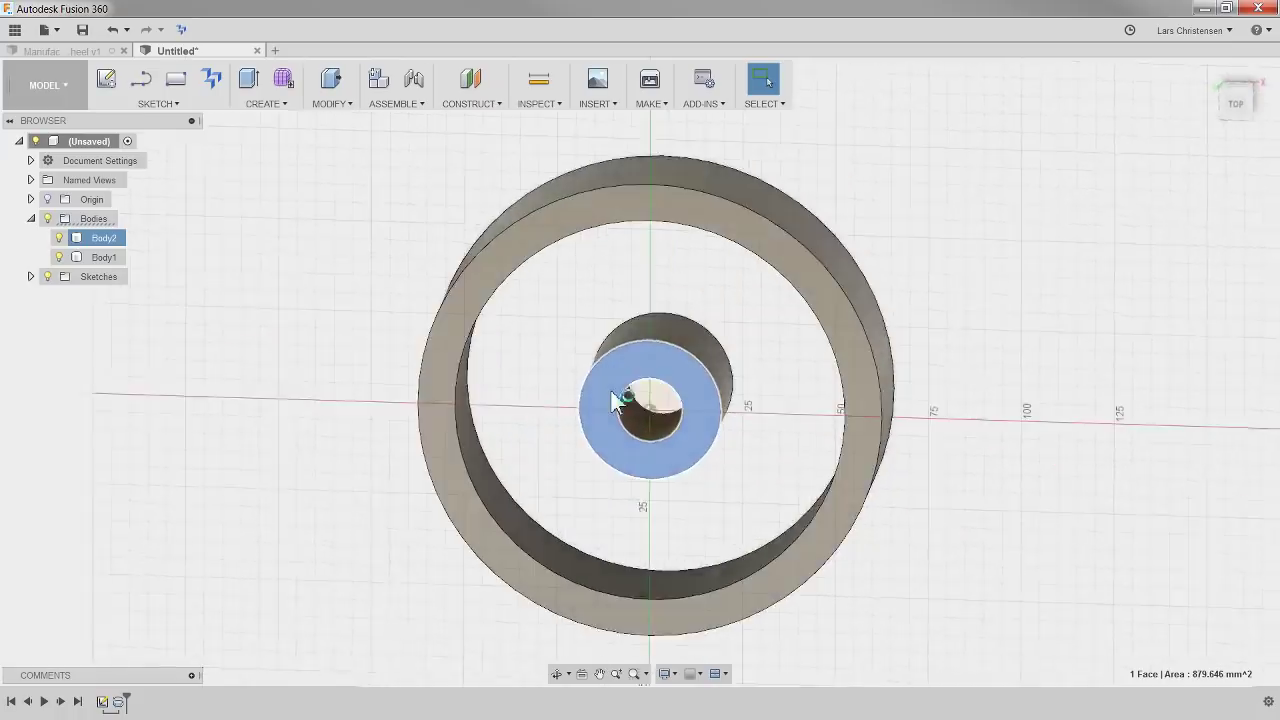
pyautogui.click(177, 82)
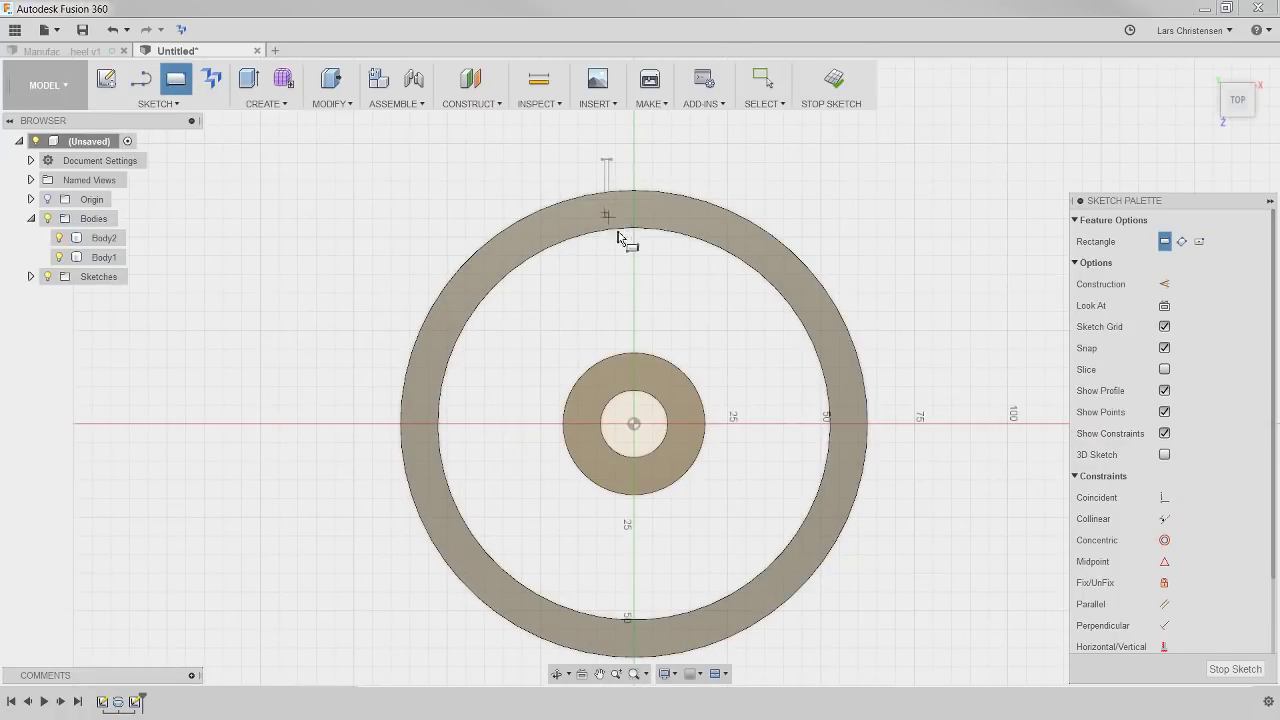
pyautogui.click(606, 214)
pyautogui.click(649, 379)
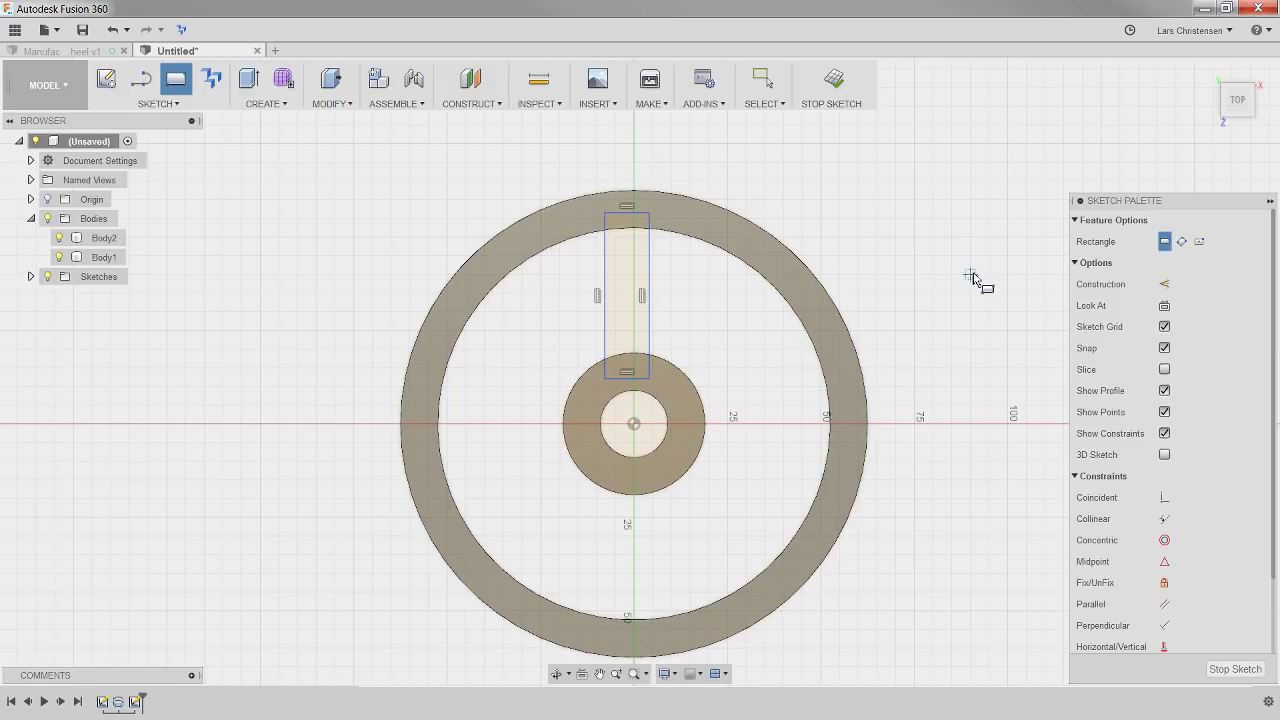
# Extrude the rectangle's region between hub and rim by -40 mm with the Join operation.
pyautogui.press('q')
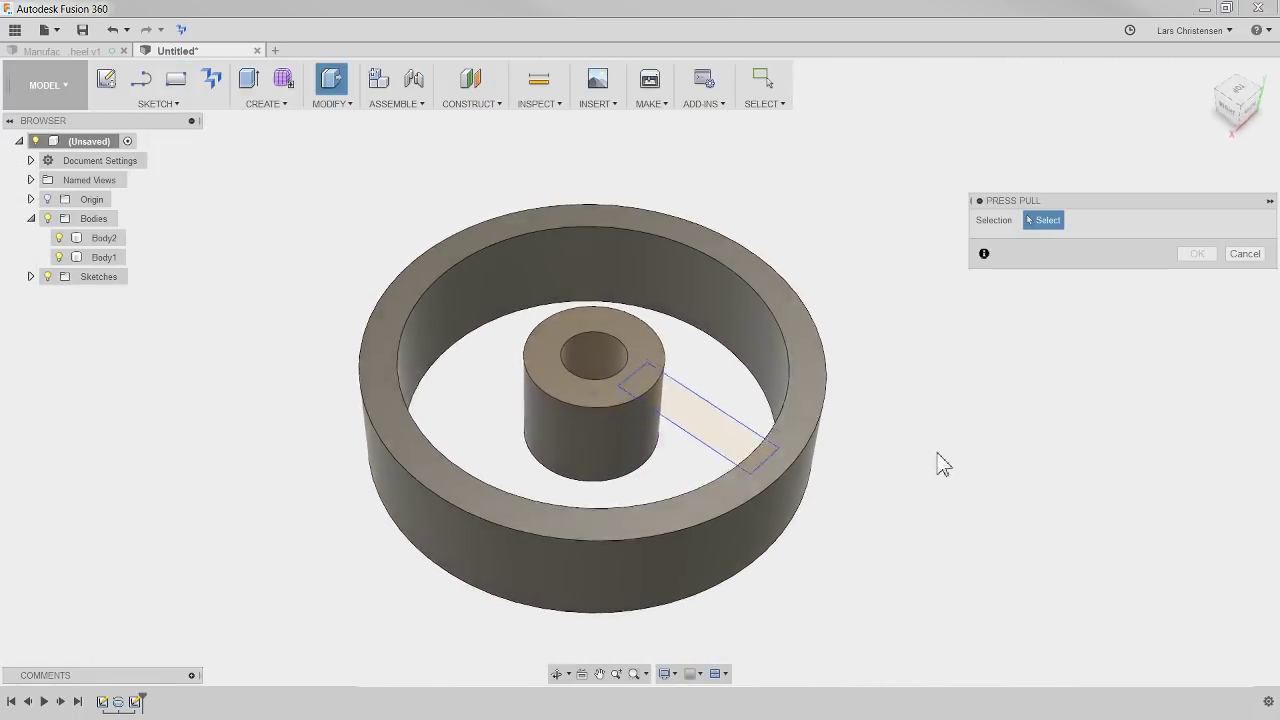
pyautogui.click(751, 363)
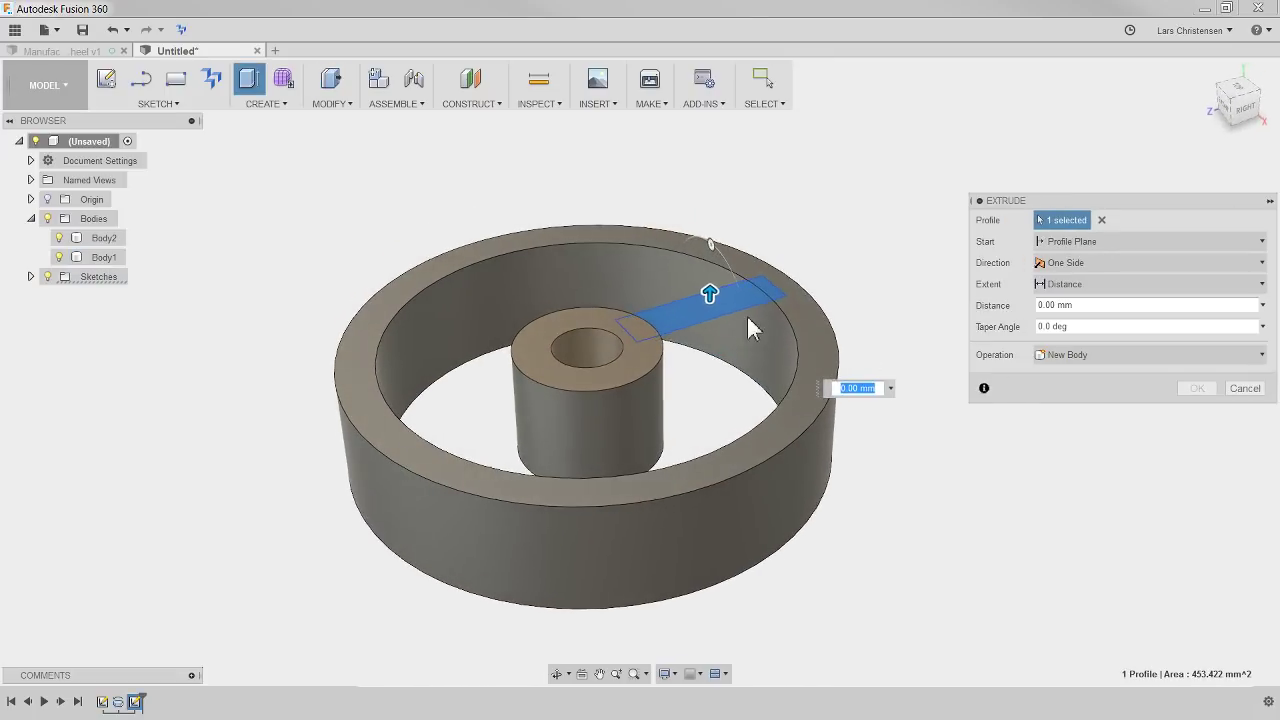
pyautogui.moveTo(709, 293); pyautogui.dragTo(706, 440)
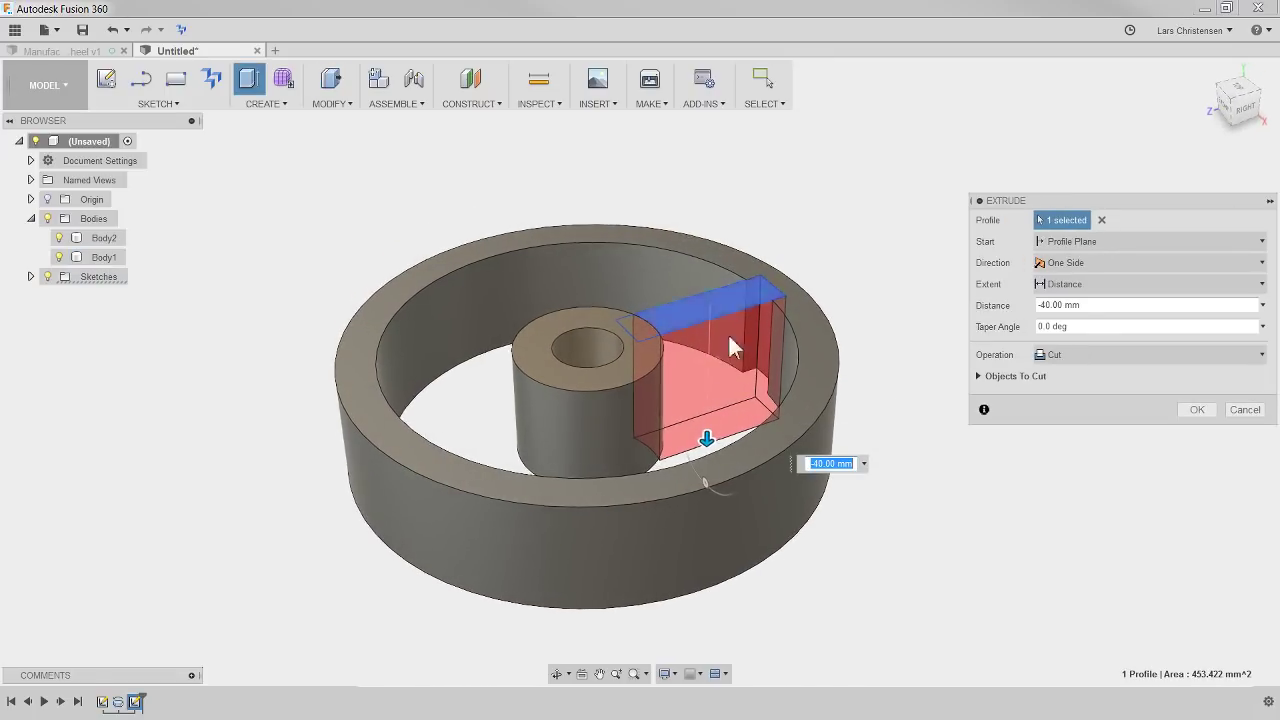
pyautogui.keyDown('shift'); pyautogui.moveTo(728, 345); pyautogui.dragTo(957, 391, button='middle'); pyautogui.keyUp('shift')
pyautogui.click(1076, 358)
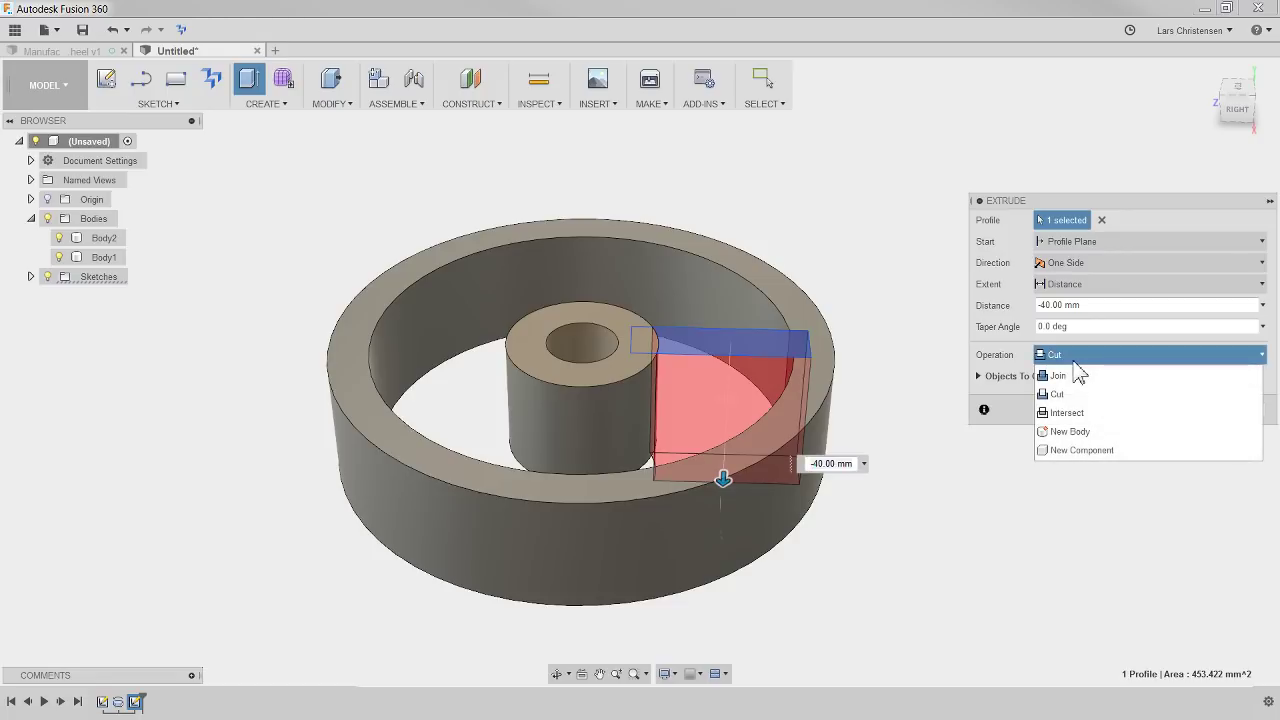
pyautogui.click(1077, 376)
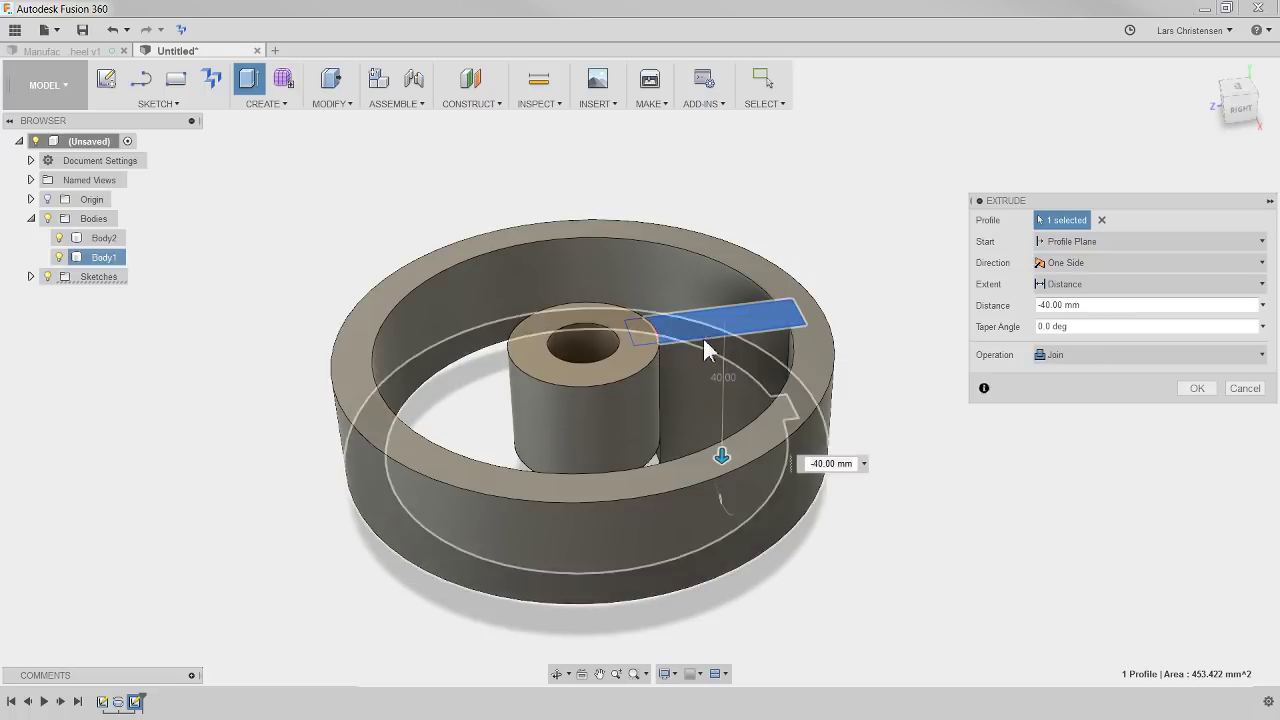
pyautogui.click(1196, 389)
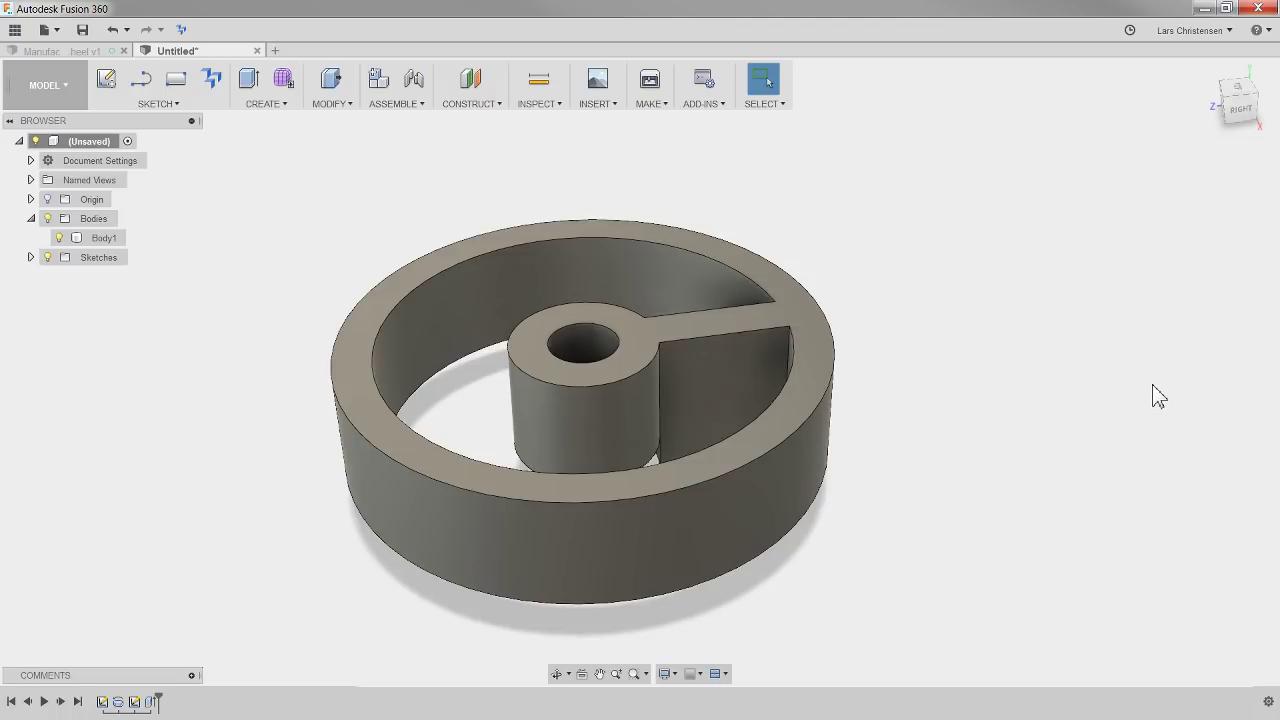
# Delete the extruded spoke from the design history.
pyautogui.keyDown('shift'); pyautogui.moveTo(1157, 395); pyautogui.dragTo(609, 443, button='middle'); pyautogui.keyUp('shift')
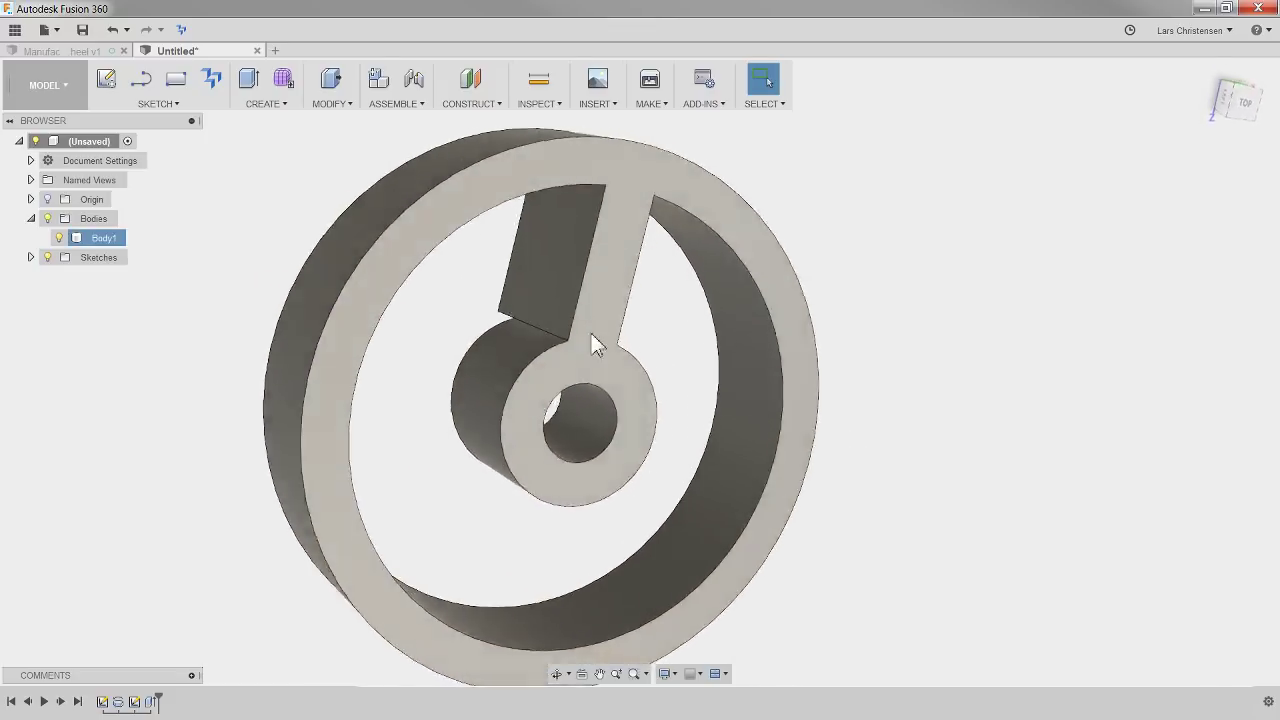
pyautogui.click(151, 701)
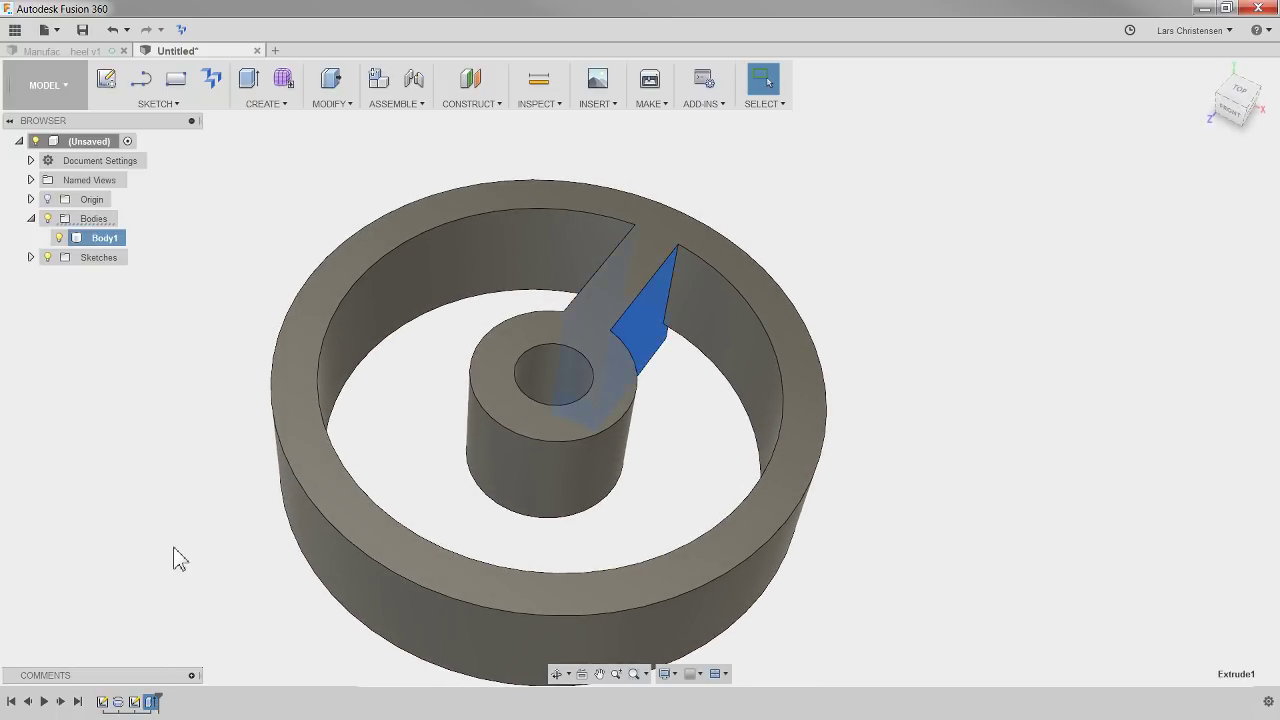
pyautogui.press('Delete')
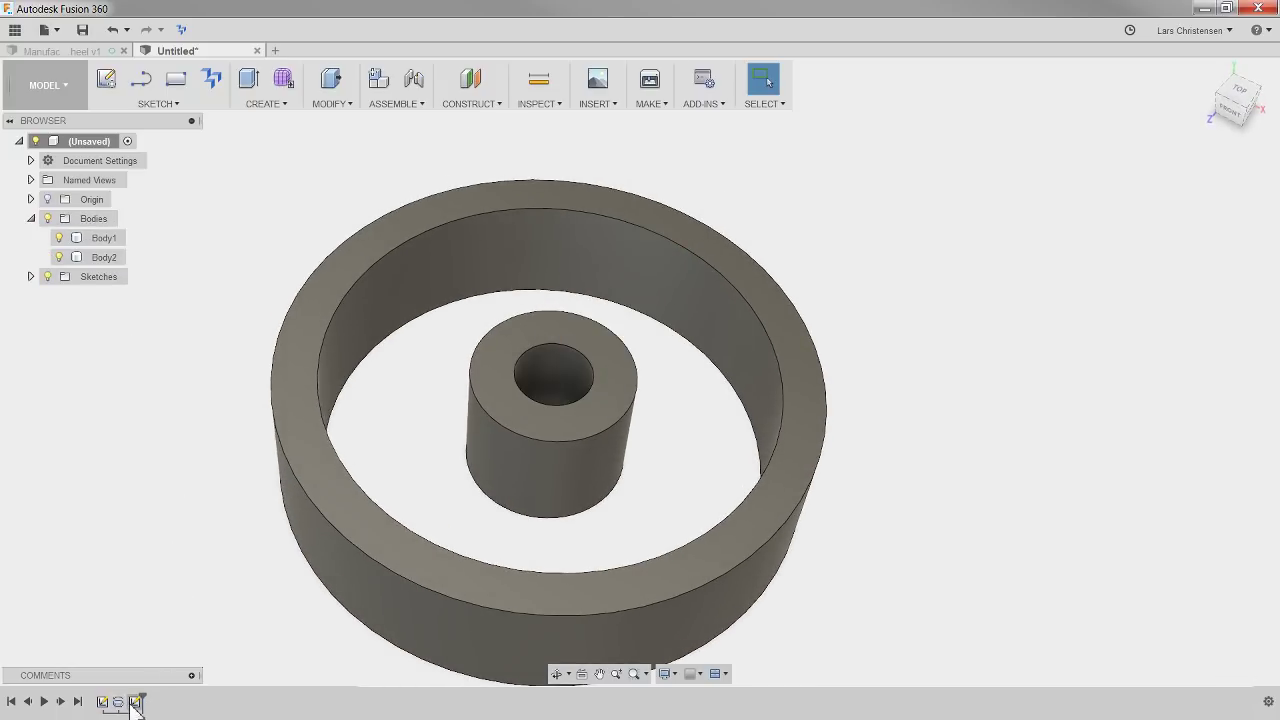
# Reopen the spoke sketch and delete all four lines of the rectangle.
pyautogui.rightClick(135, 702)
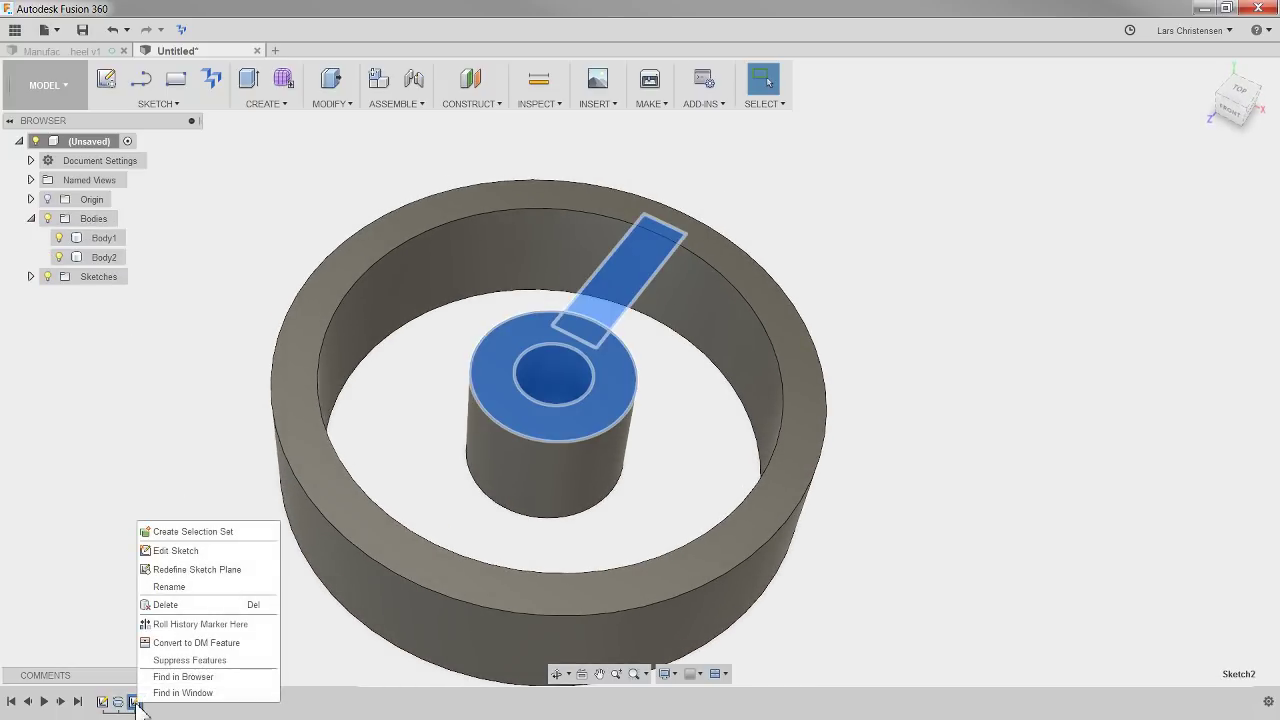
pyautogui.click(166, 553)
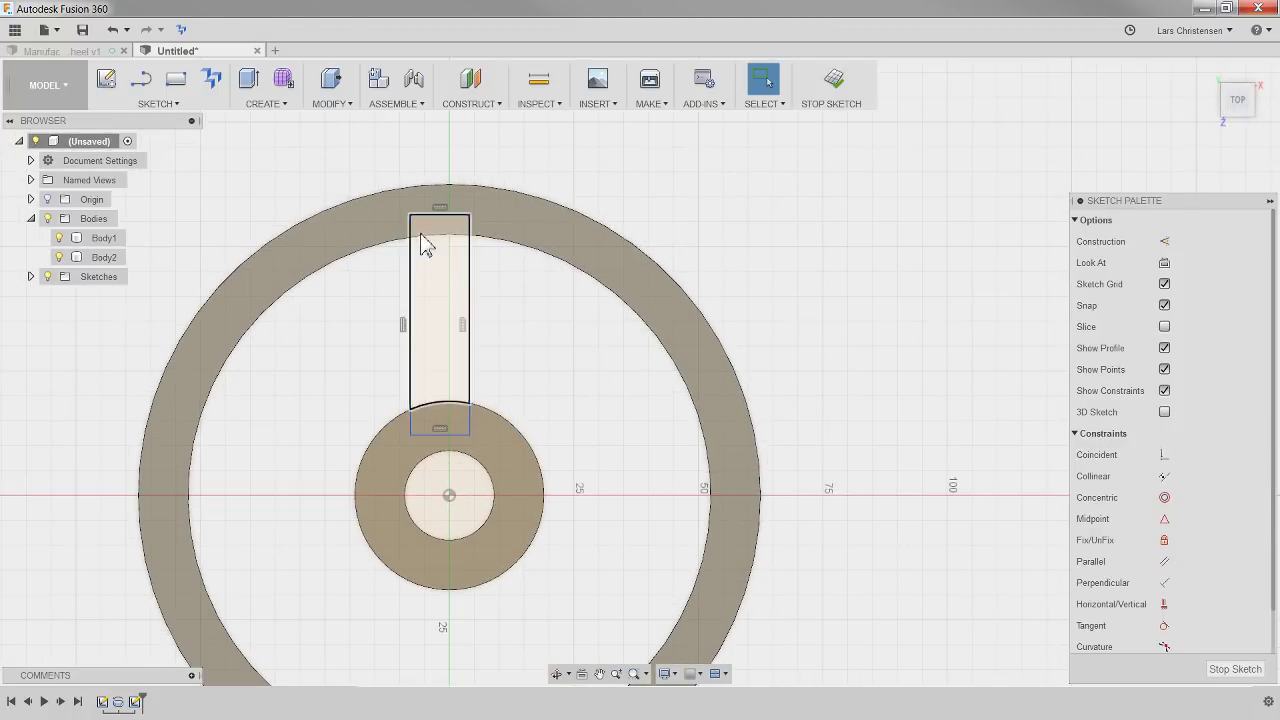
pyautogui.click(392, 316)
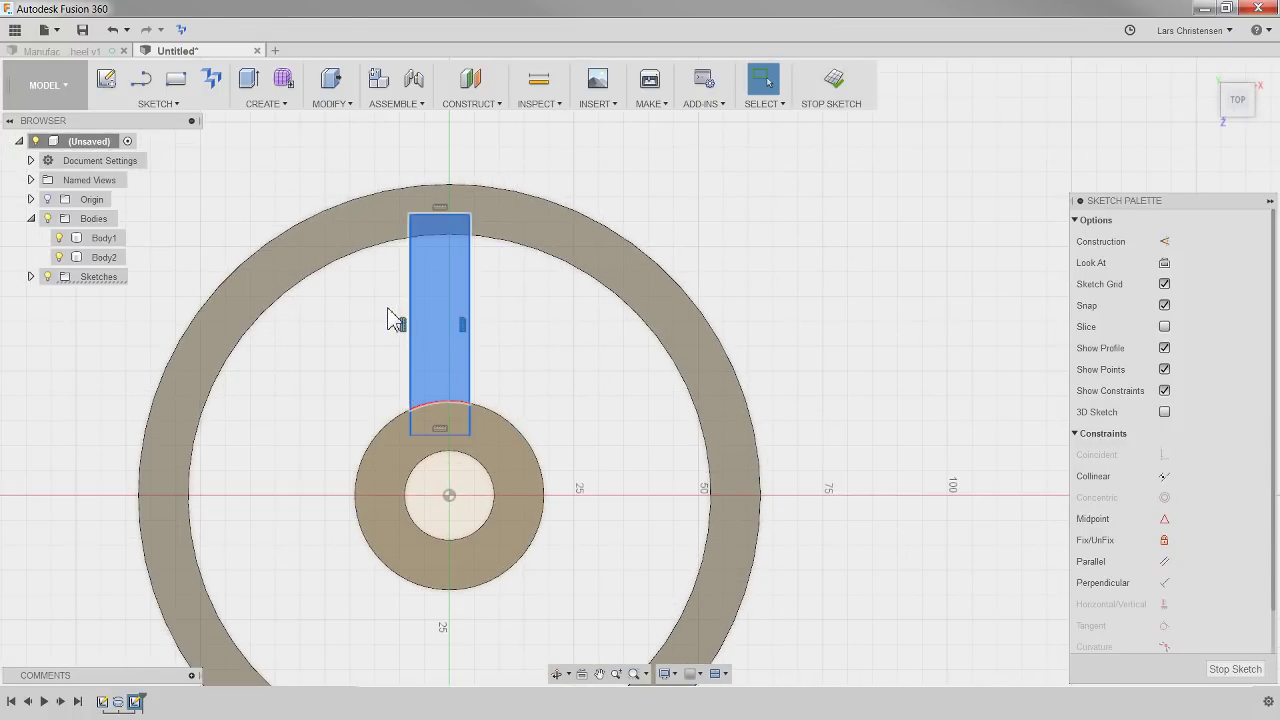
pyautogui.press('Delete')
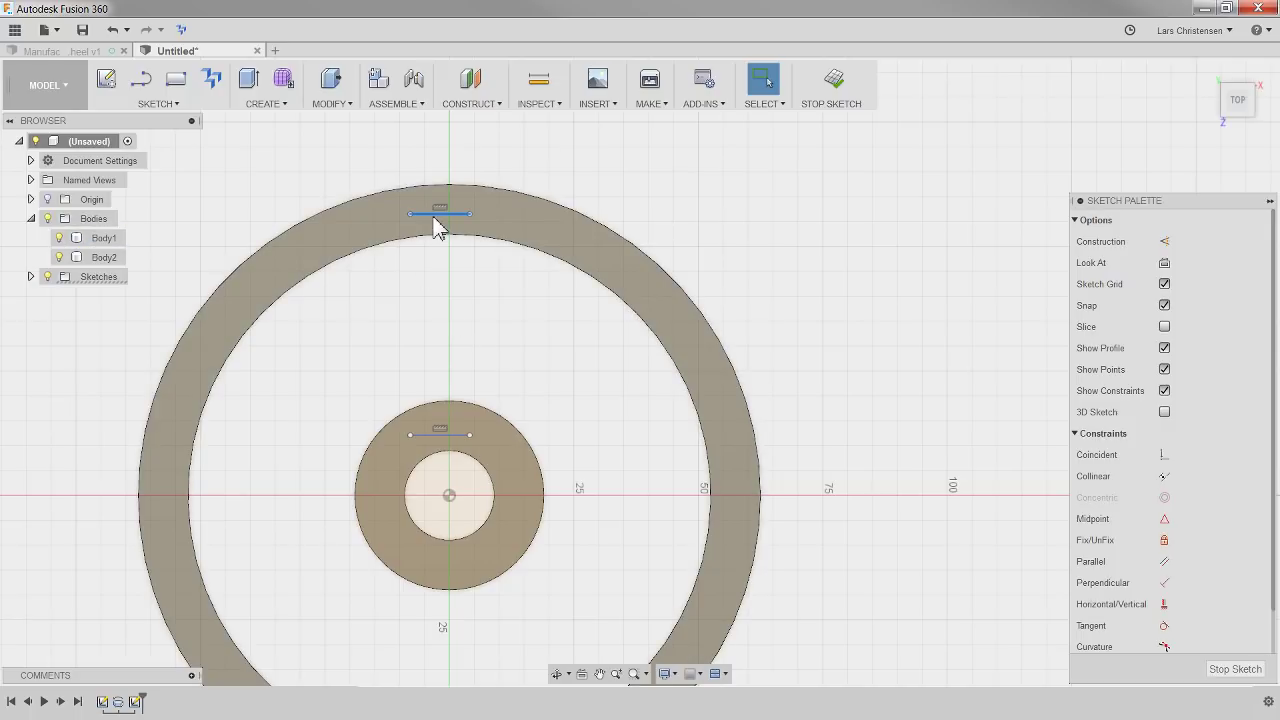
pyautogui.click(443, 434)
pyautogui.press('Delete')
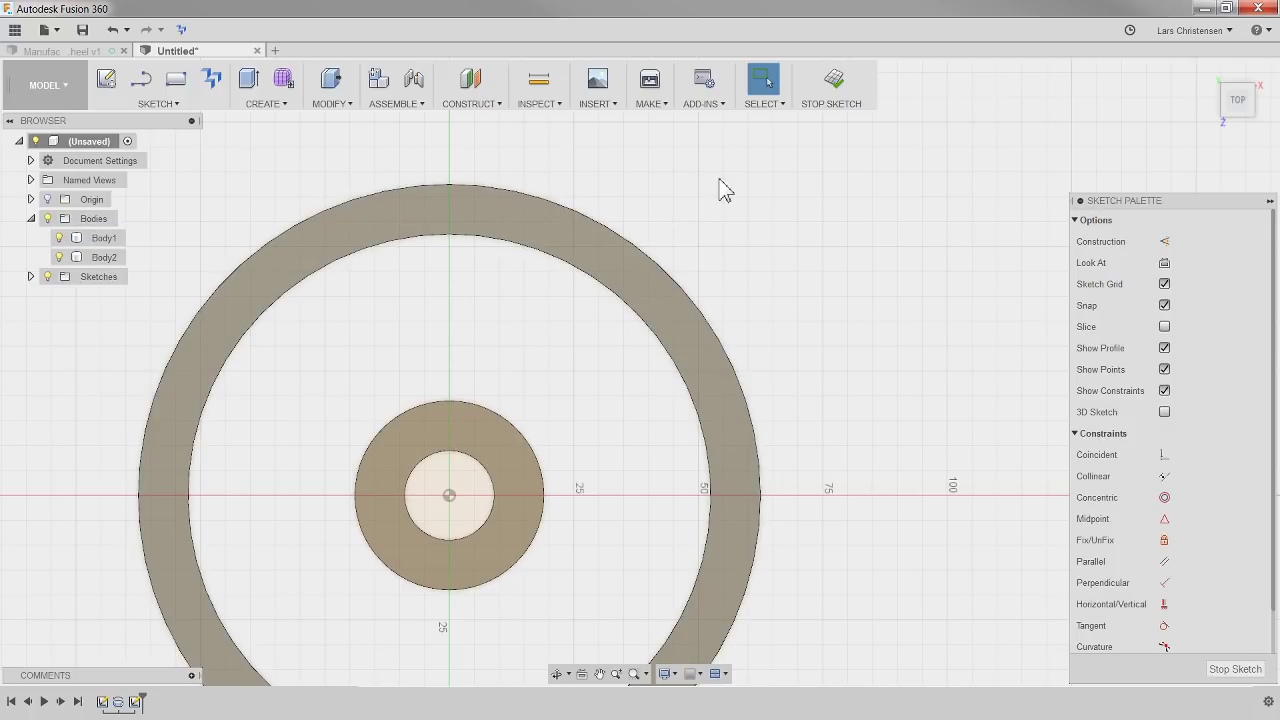
# Draw a vertical line about 43 mm long on the centre axis from inside the hub's wall up into the rim.
pyautogui.scroll(-1, 759, 198)
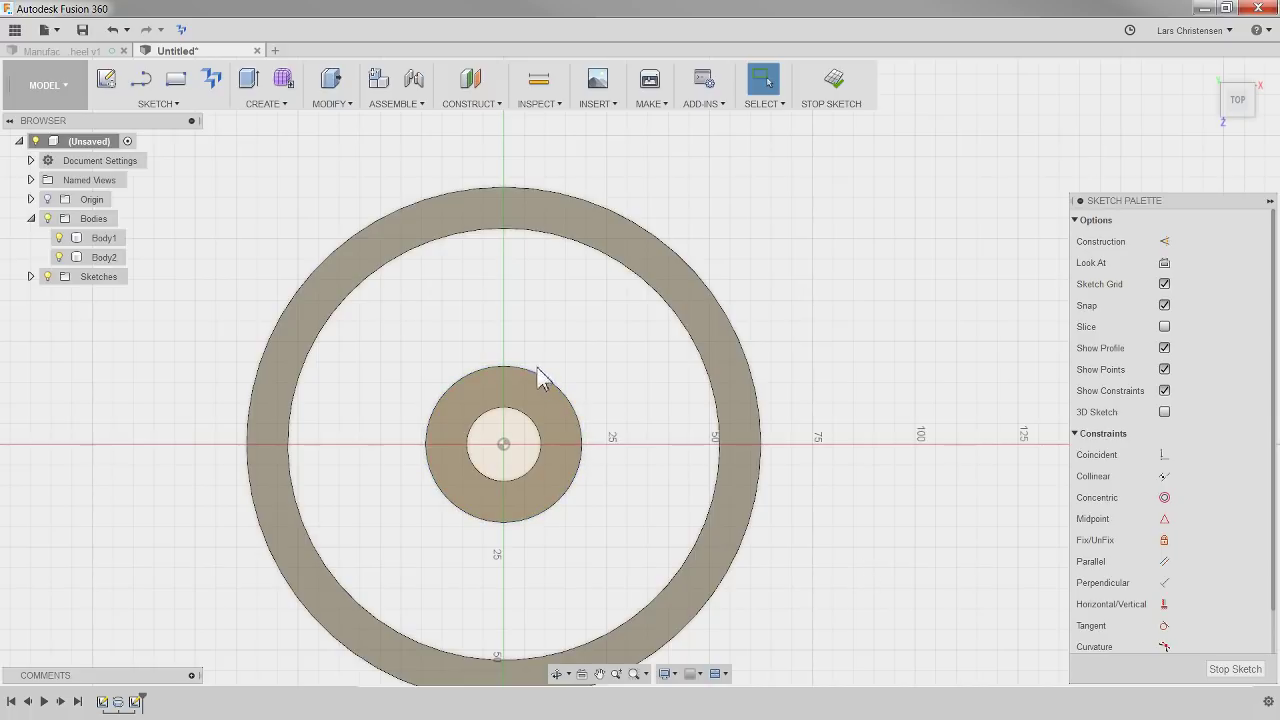
pyautogui.press('l')
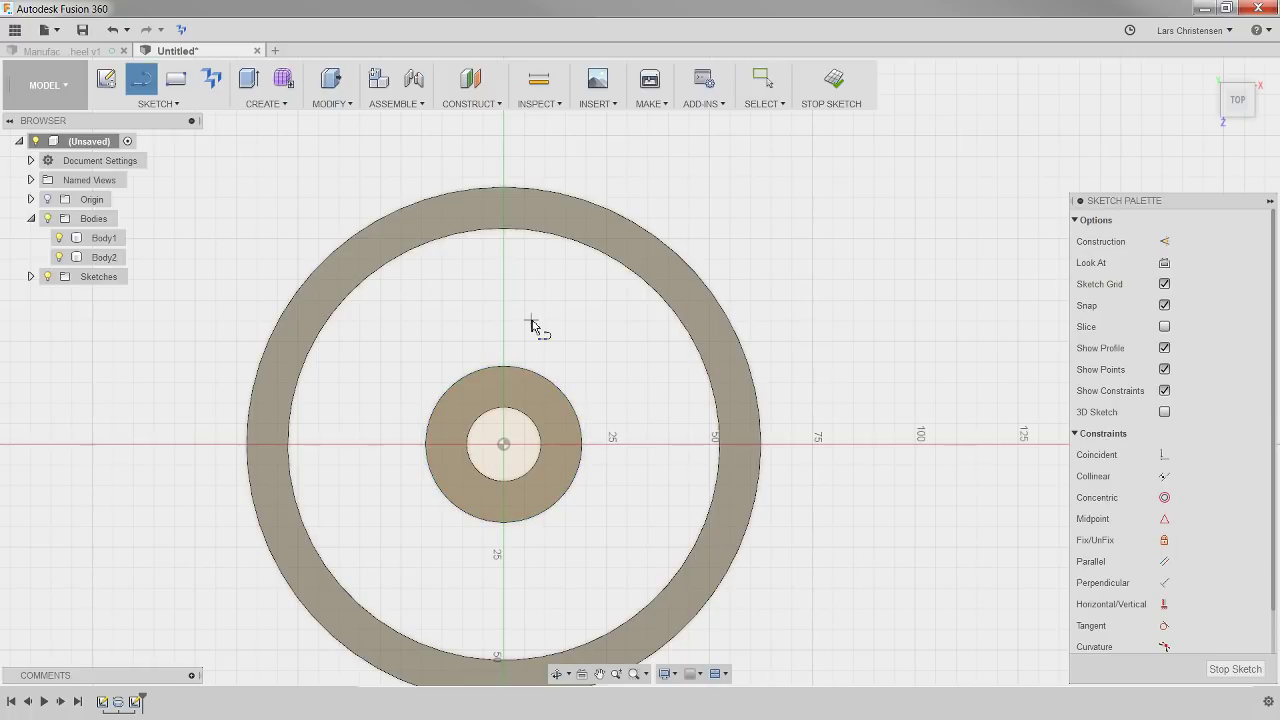
pyautogui.click(504, 382)
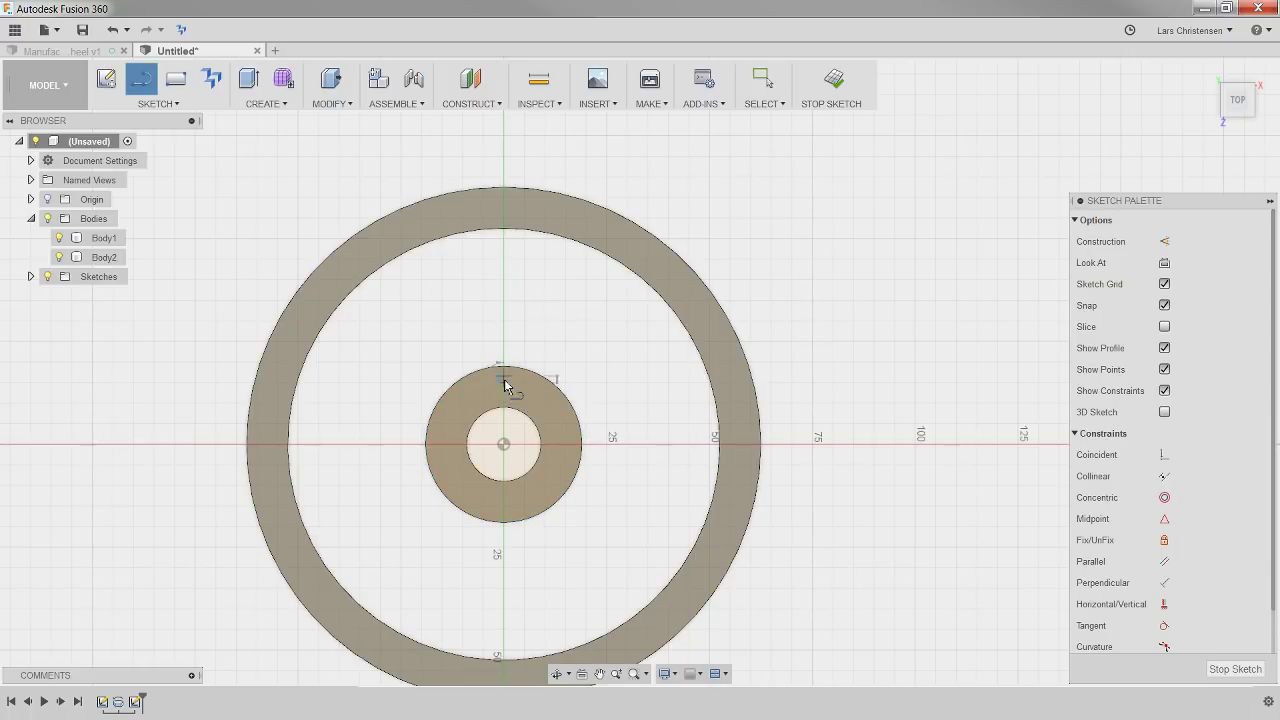
pyautogui.click(504, 205)
pyautogui.scroll(2, 522, 163)
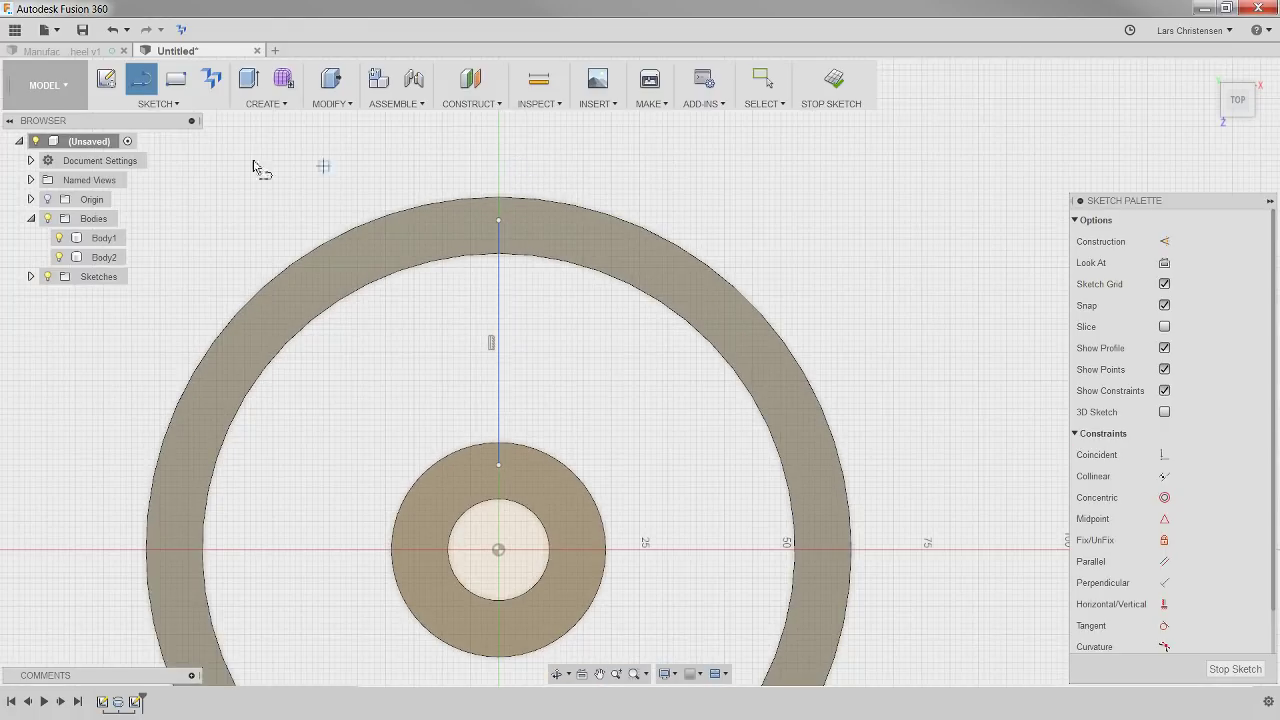
pyautogui.click(166, 104)
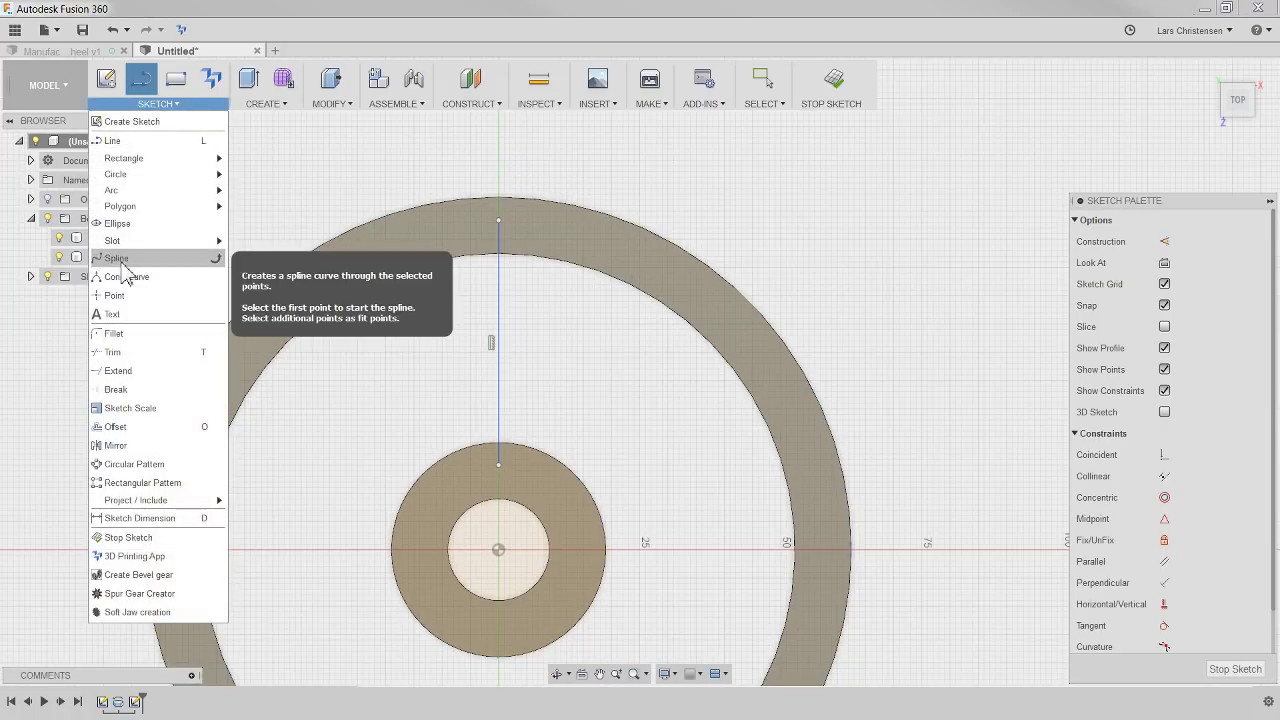
# Draw a wavy five-point spline beside the vertical line, starting about 5 mm from it inside the hub's wall and ending in the rim.
pyautogui.click(132, 276)
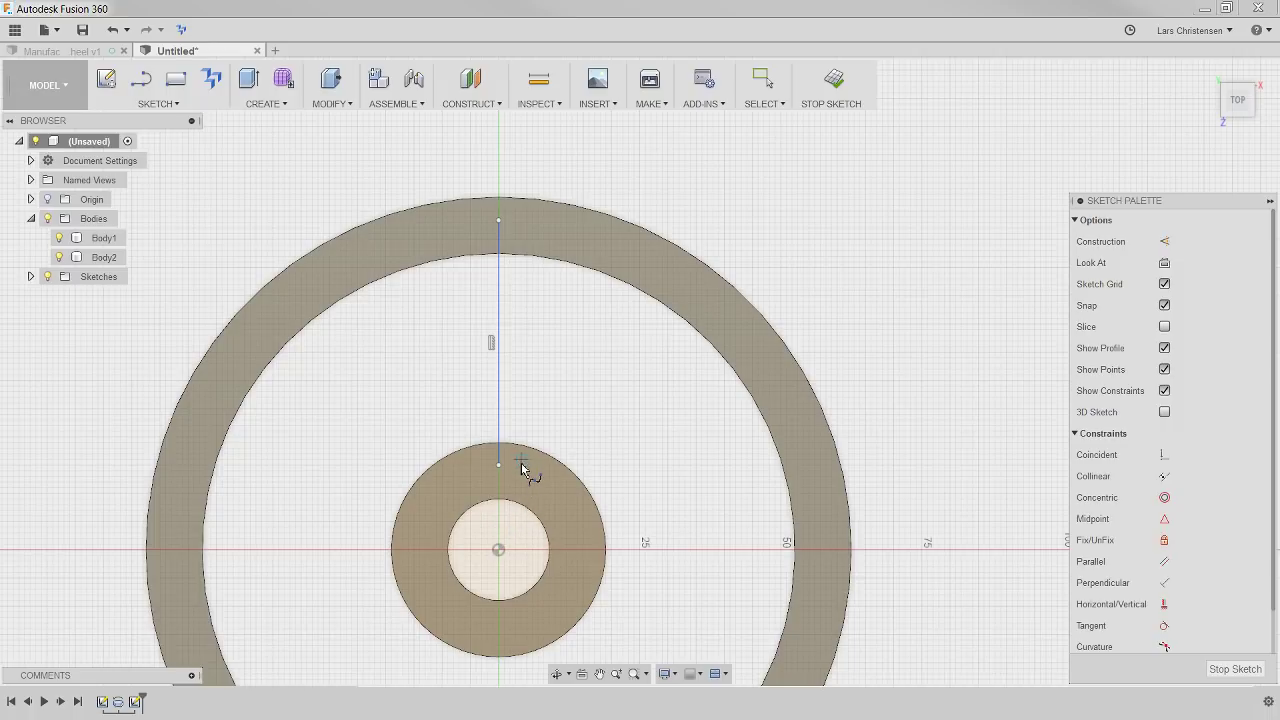
pyautogui.click(549, 414)
pyautogui.click(527, 369)
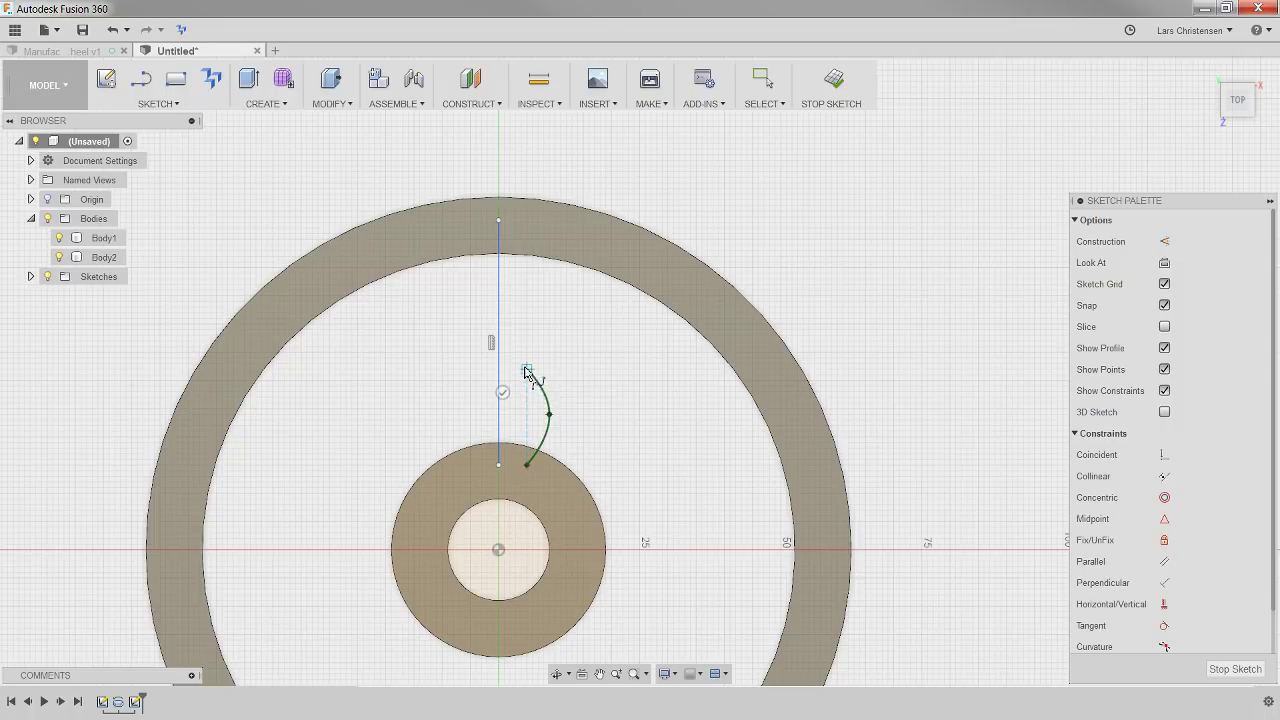
pyautogui.click(549, 307)
pyautogui.click(521, 218)
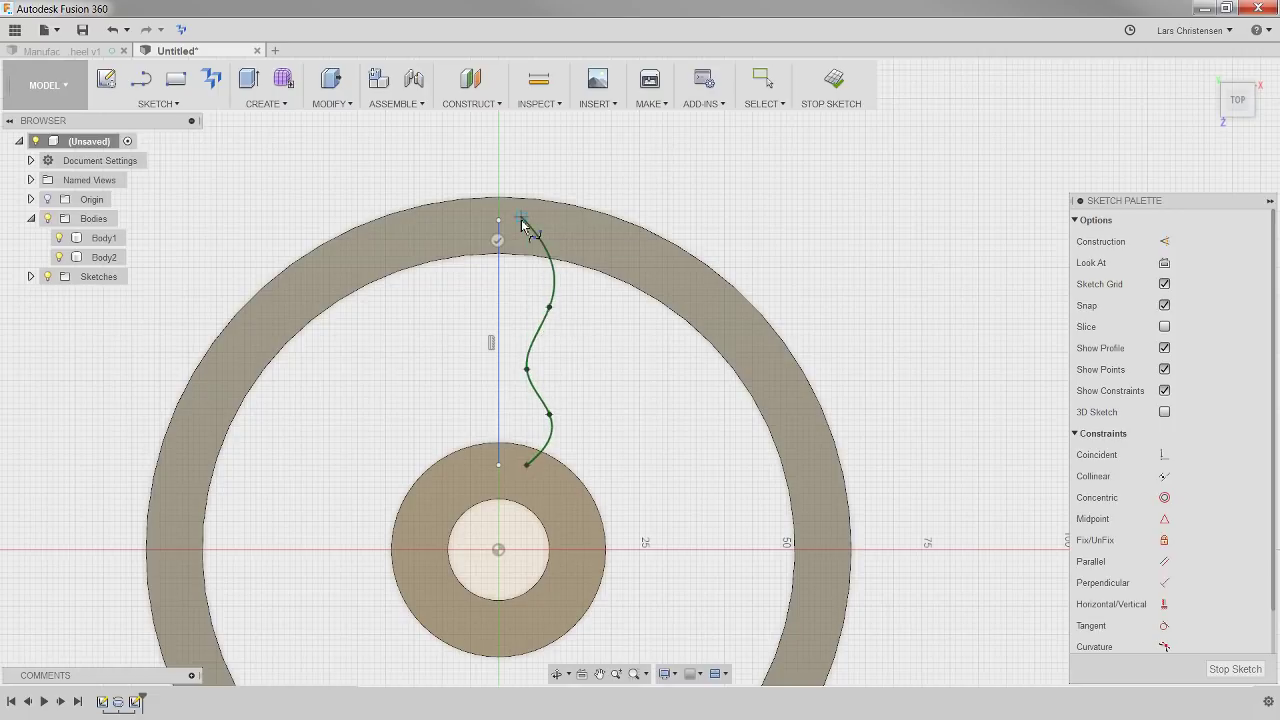
pyautogui.scroll(3, 571, 240)
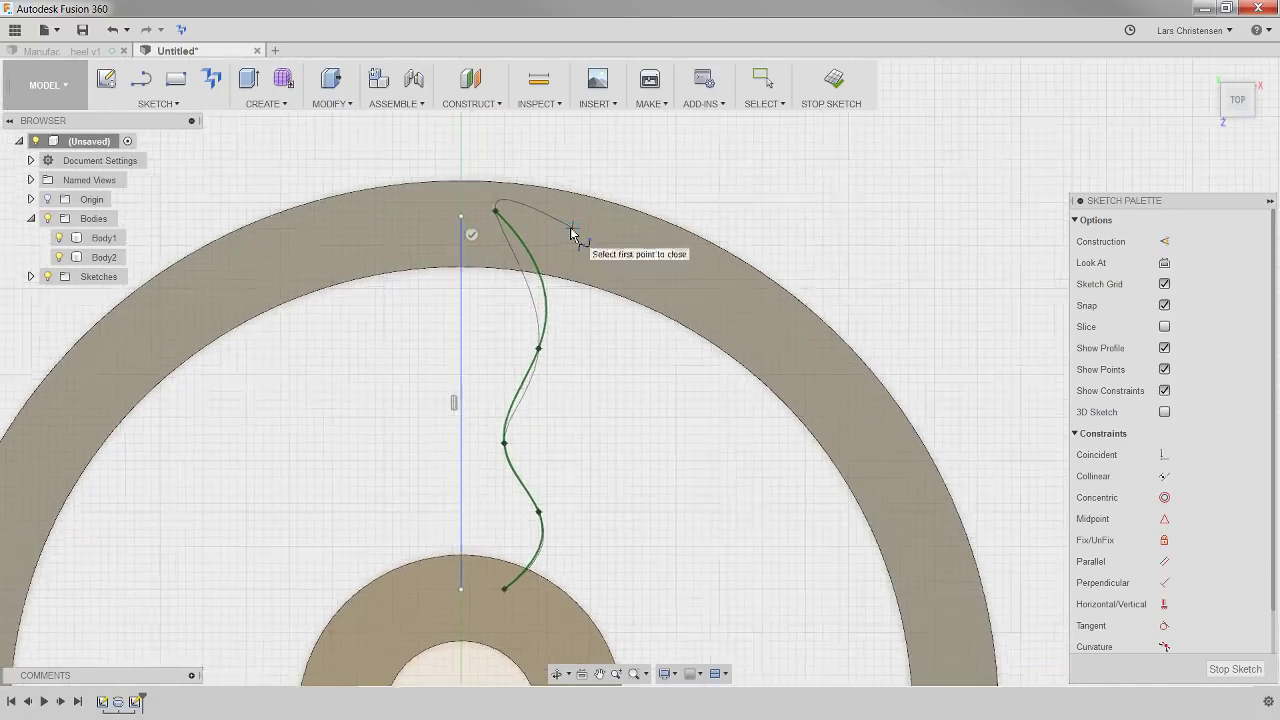
pyautogui.click(472, 233)
pyautogui.press('Escape')
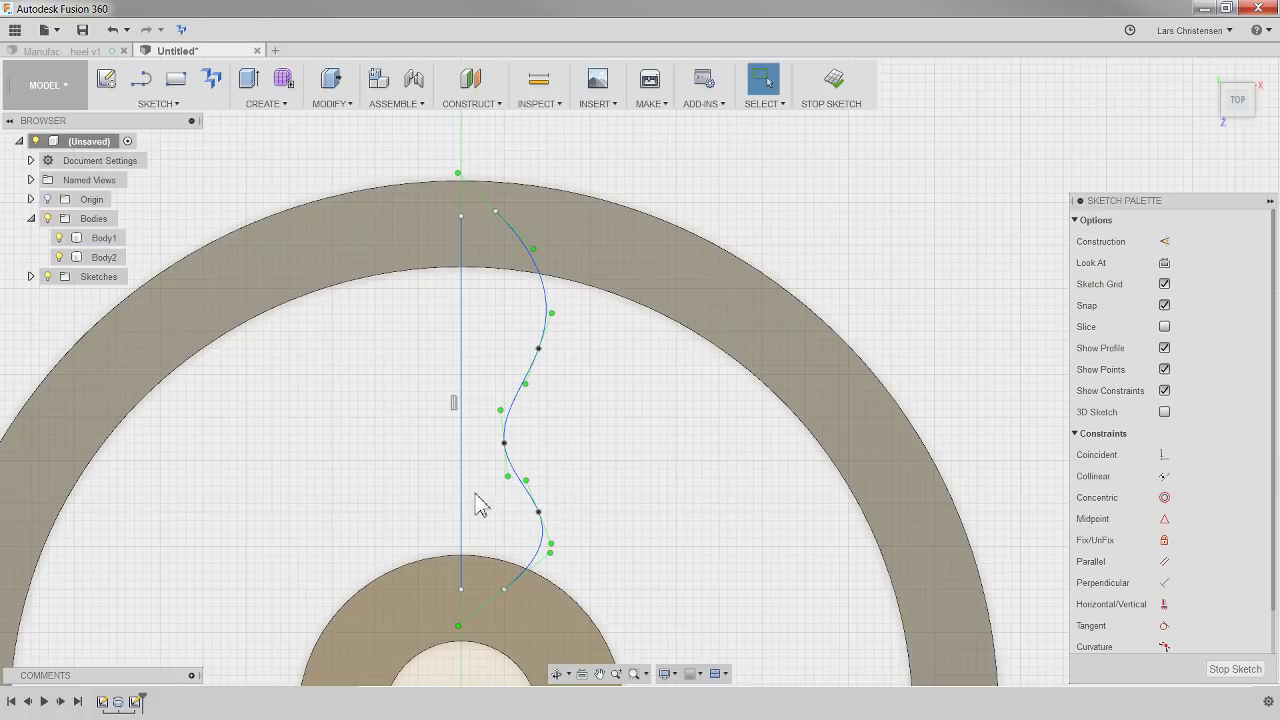
# Reshape the spline by moving its upper inner fit point closer to the vertical line and slightly adjusting that point's tangent handle.
pyautogui.moveTo(538, 350); pyautogui.dragTo(519, 347)
pyautogui.scroll(2, 522, 358)
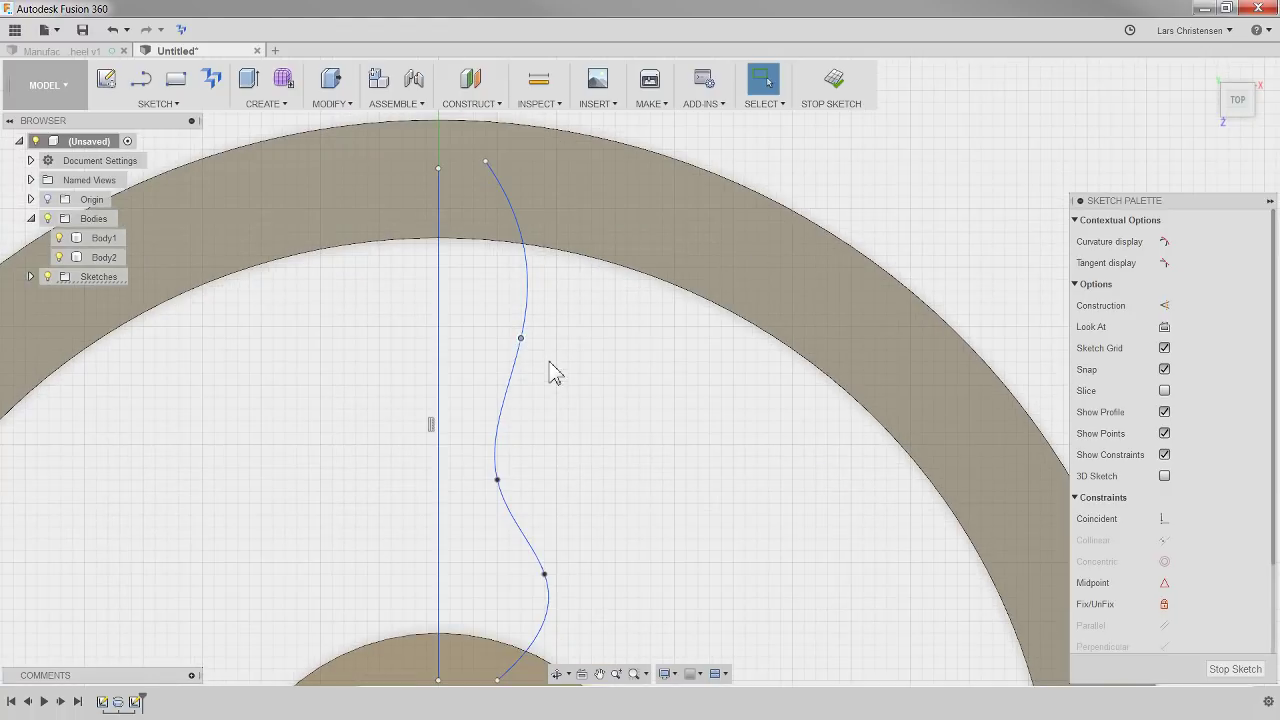
pyautogui.click(521, 338)
pyautogui.moveTo(510, 399); pyautogui.dragTo(514, 398)
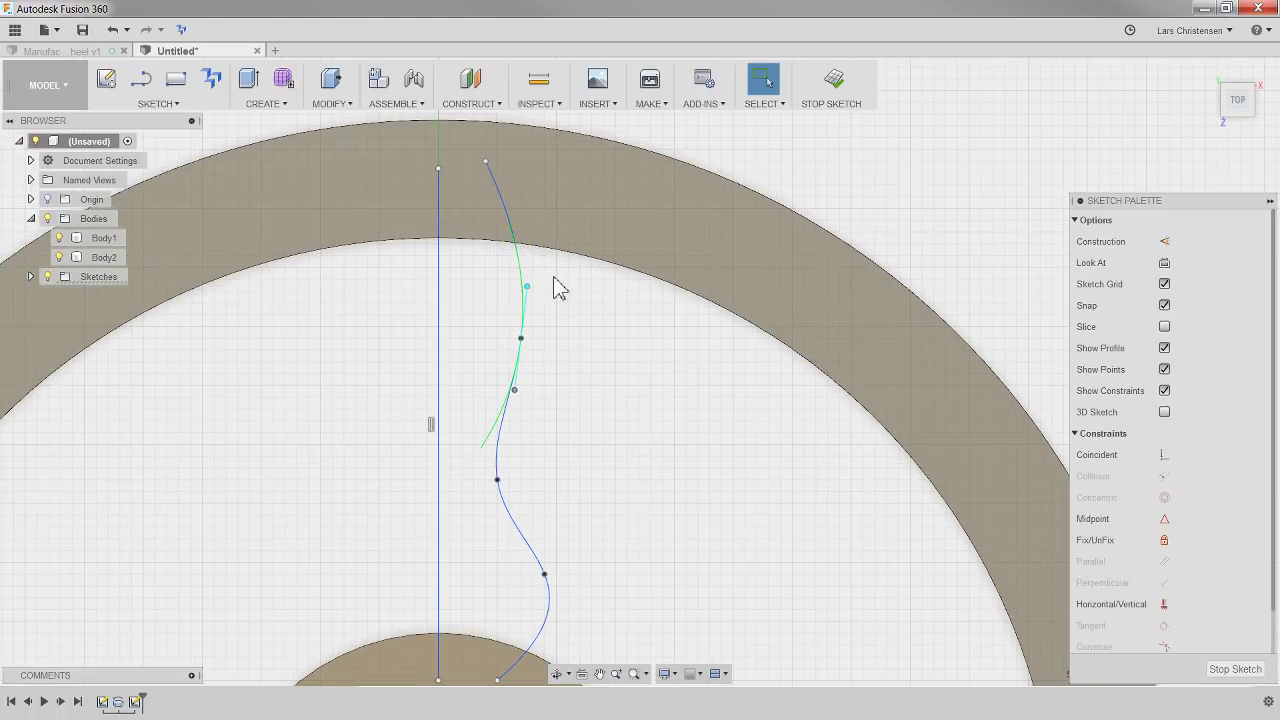
pyautogui.scroll(-2, 551, 246)
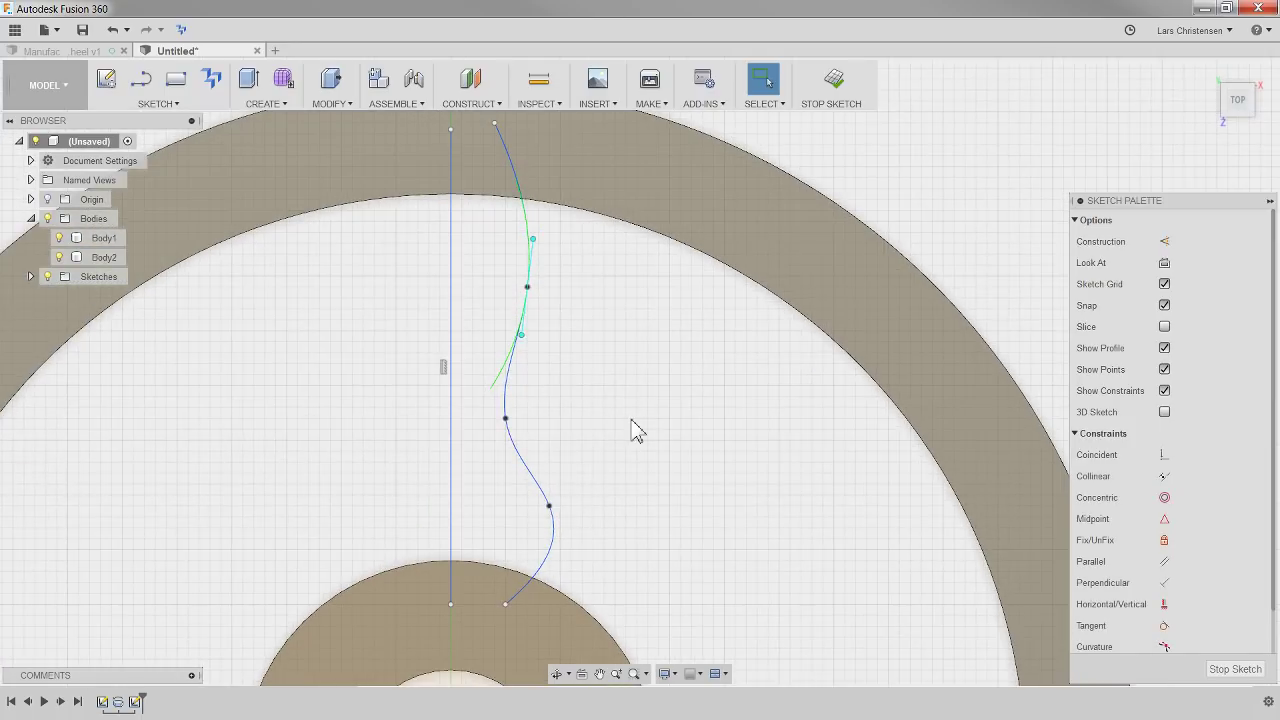
pyautogui.scroll(-2, 629, 505)
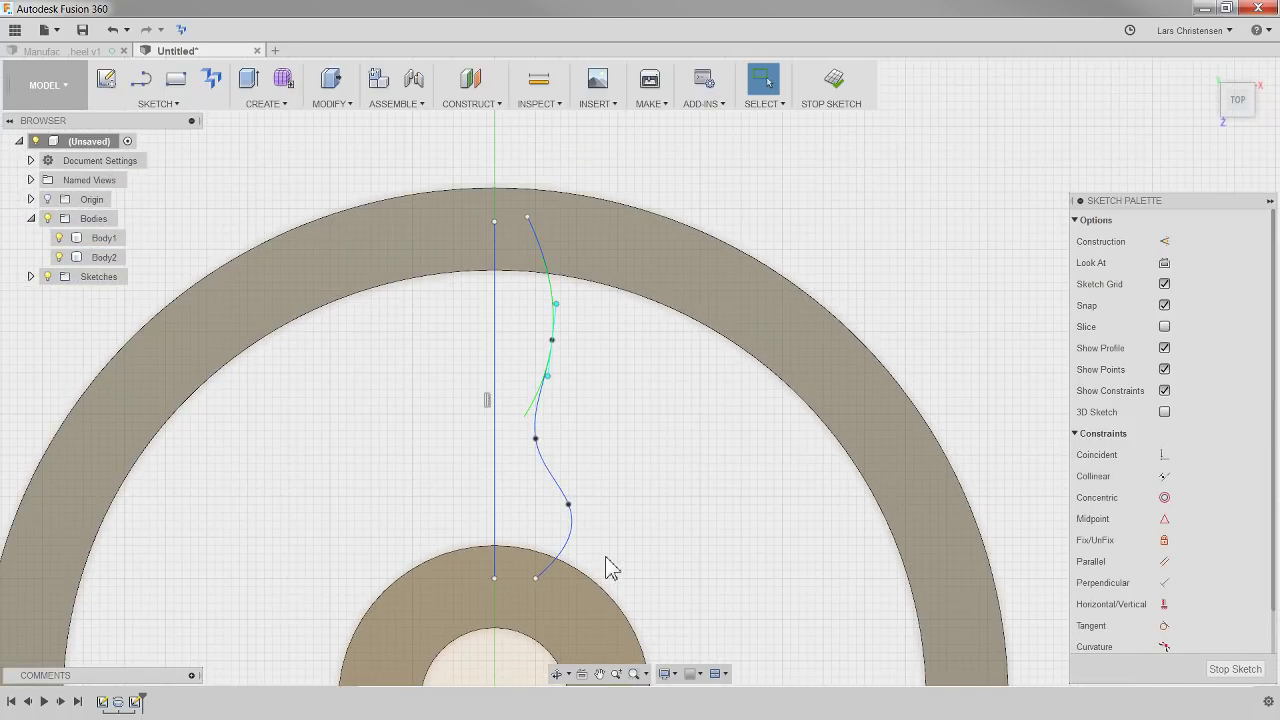
# Close the half-spoke profile with two short lines joining the ends of the spline and the vertical line.
pyautogui.press('l')
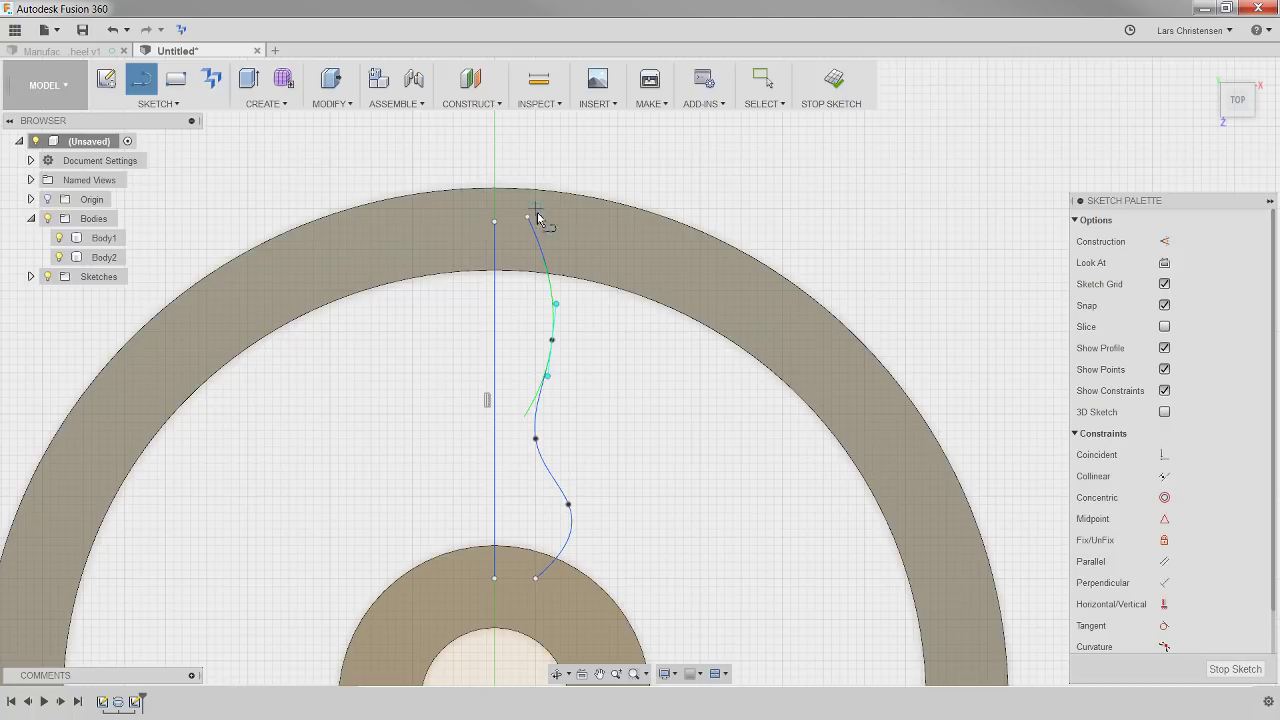
pyautogui.click(529, 217)
pyautogui.click(494, 220)
pyautogui.click(536, 578)
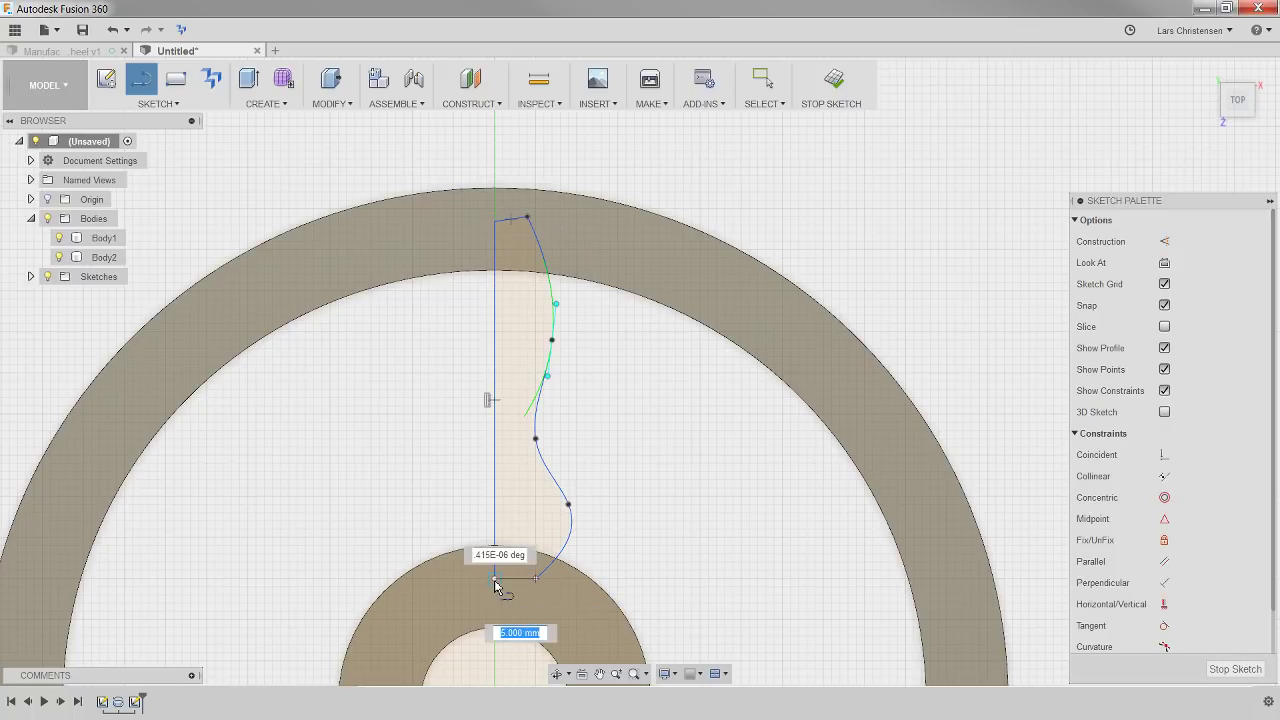
pyautogui.click(494, 578)
pyautogui.press('Escape')
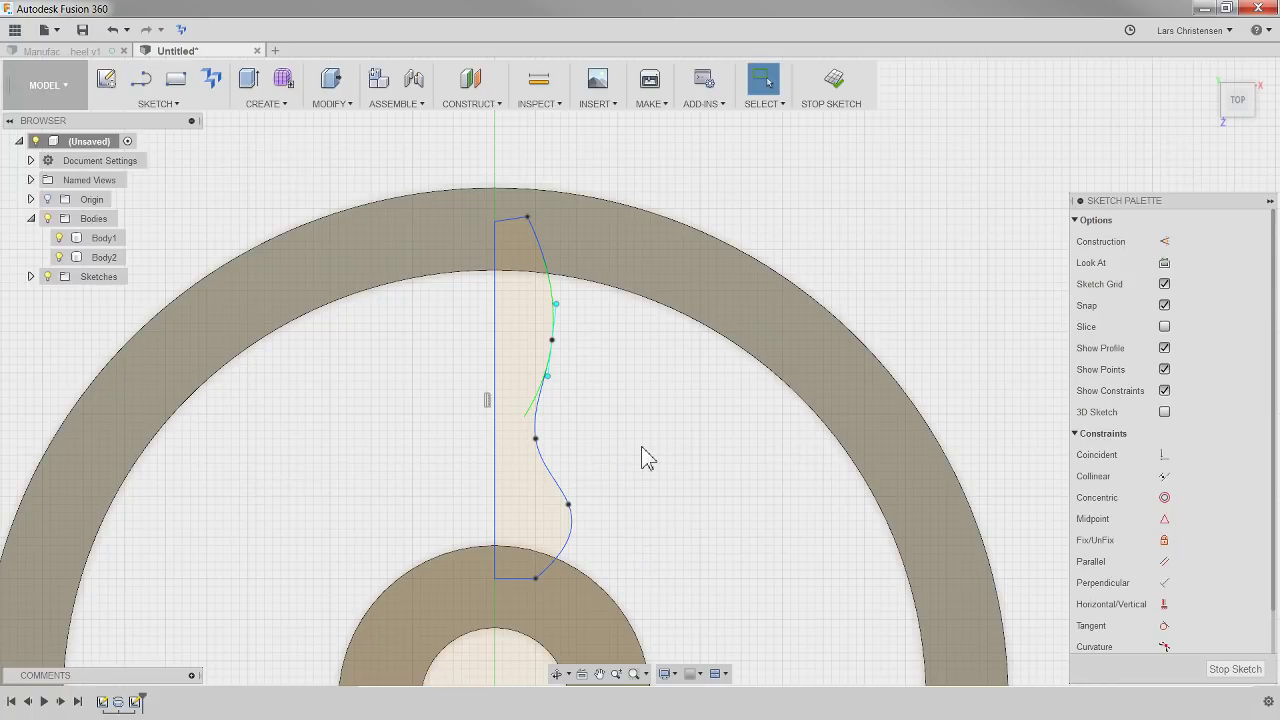
pyautogui.press('d')
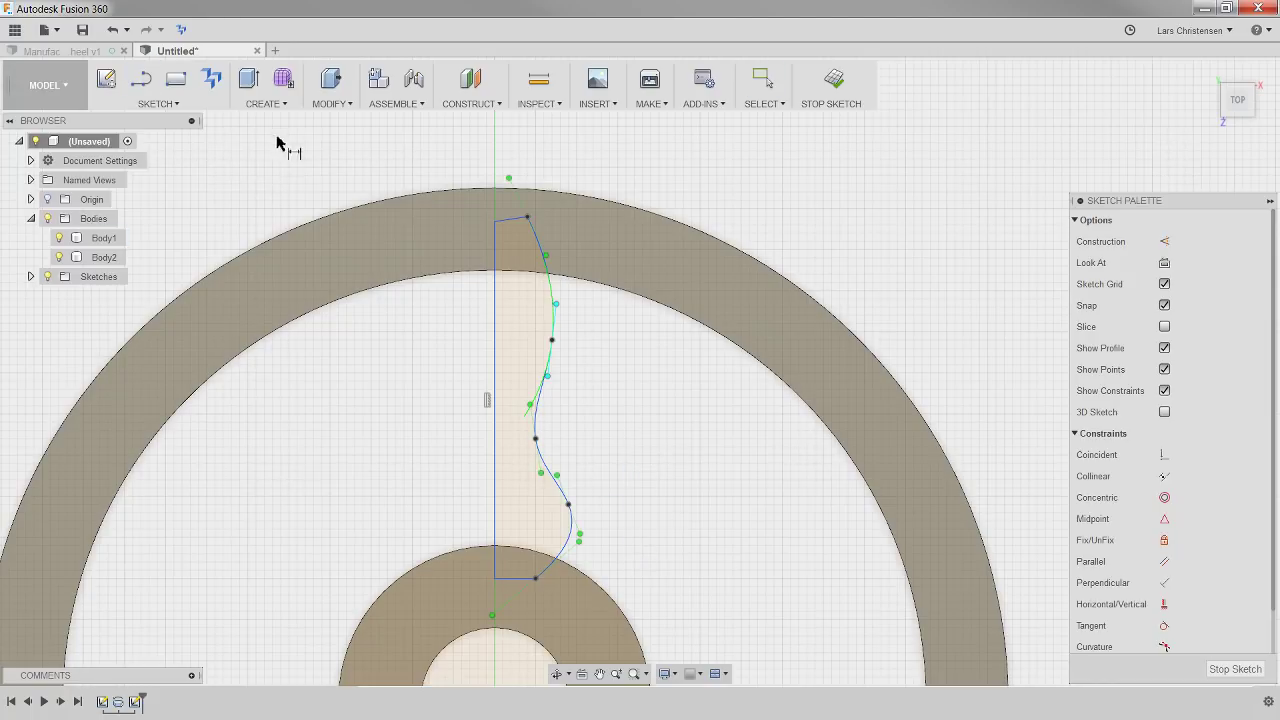
pyautogui.click(555, 322)
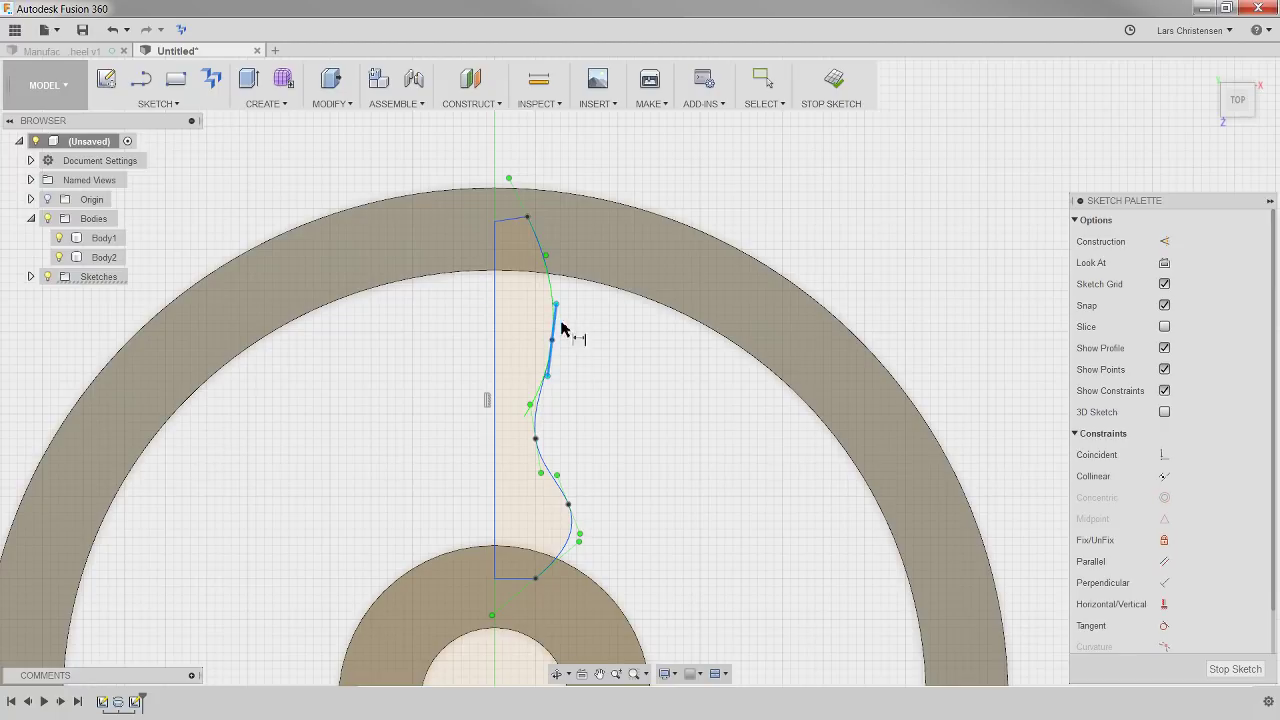
pyautogui.press('Escape')
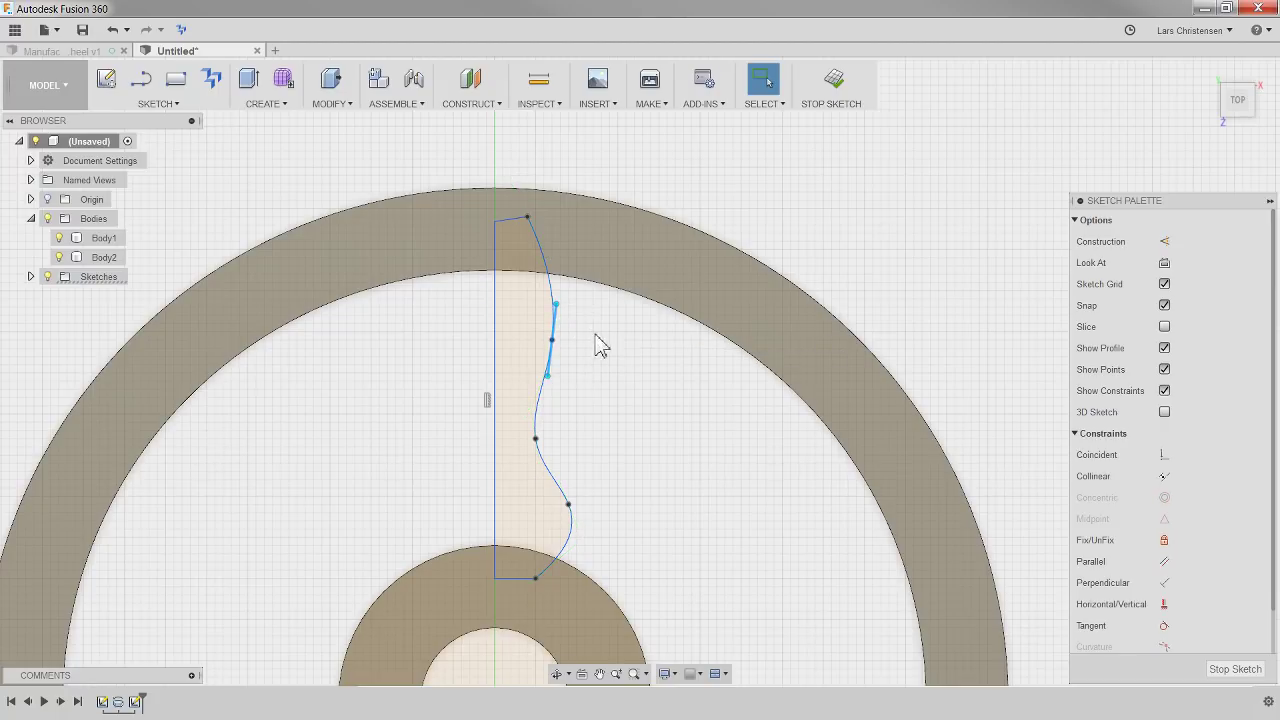
pyautogui.click(628, 380)
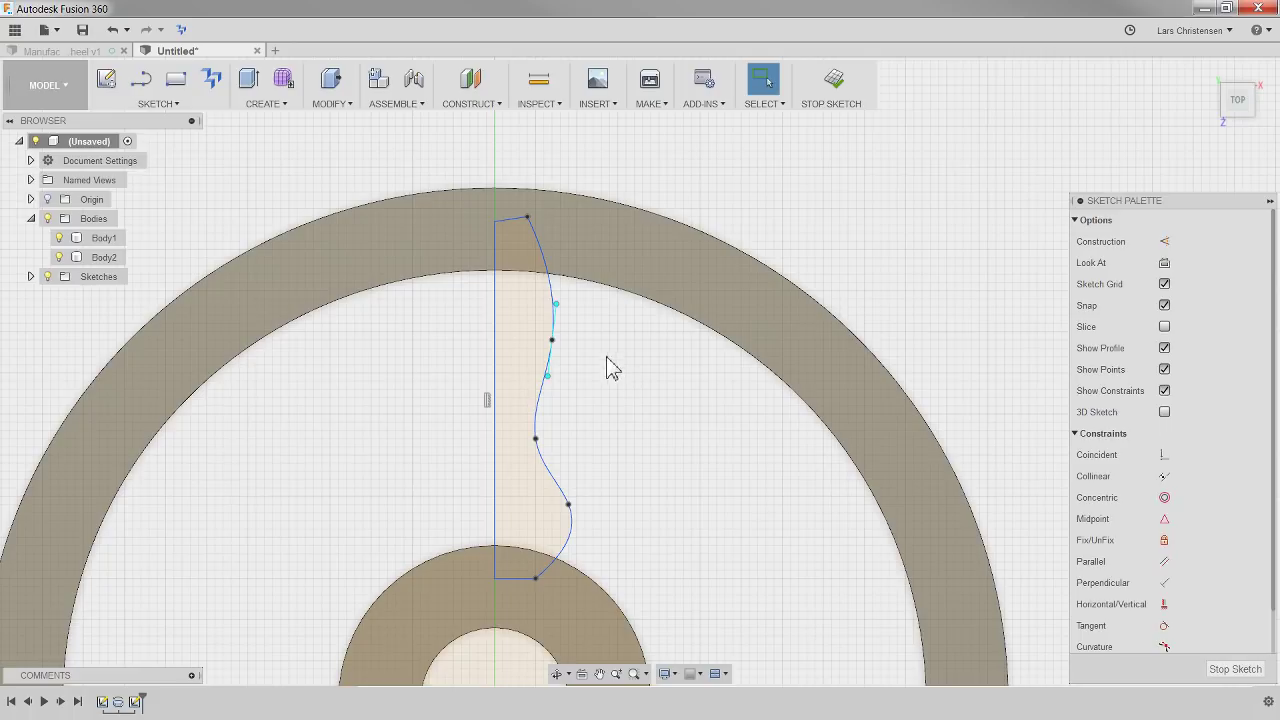
pyautogui.click(553, 352)
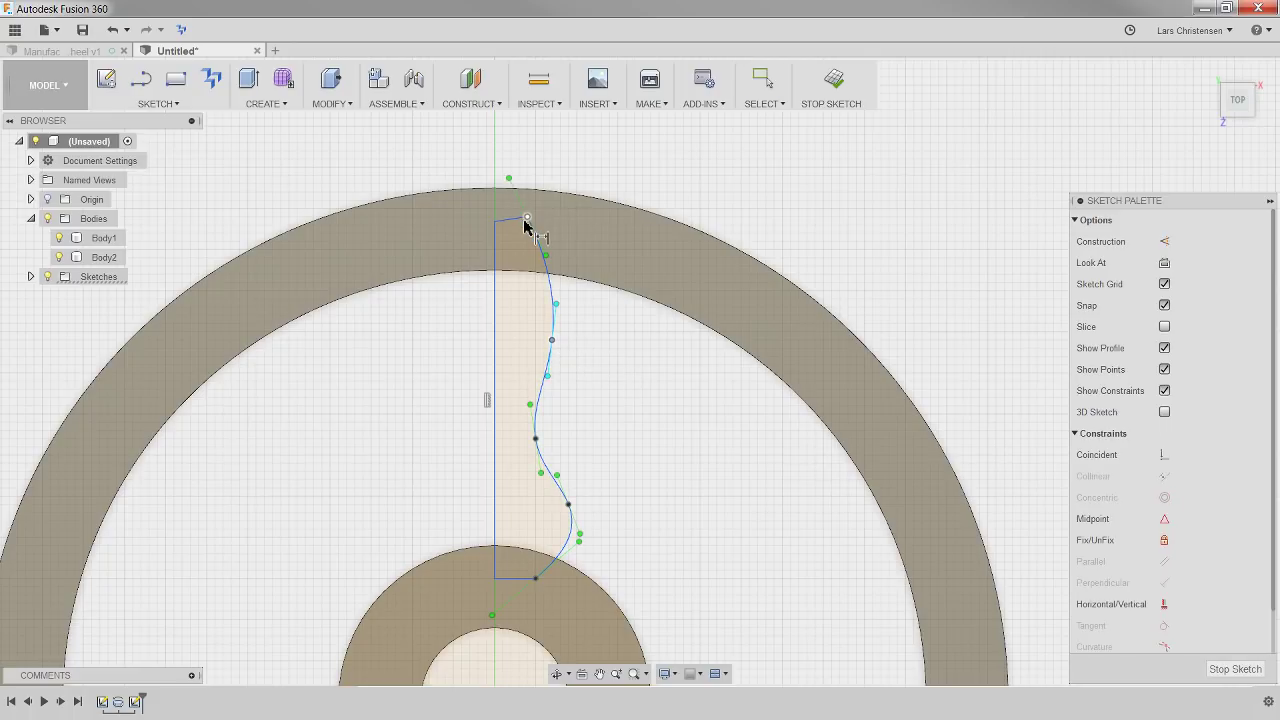
pyautogui.click(614, 300)
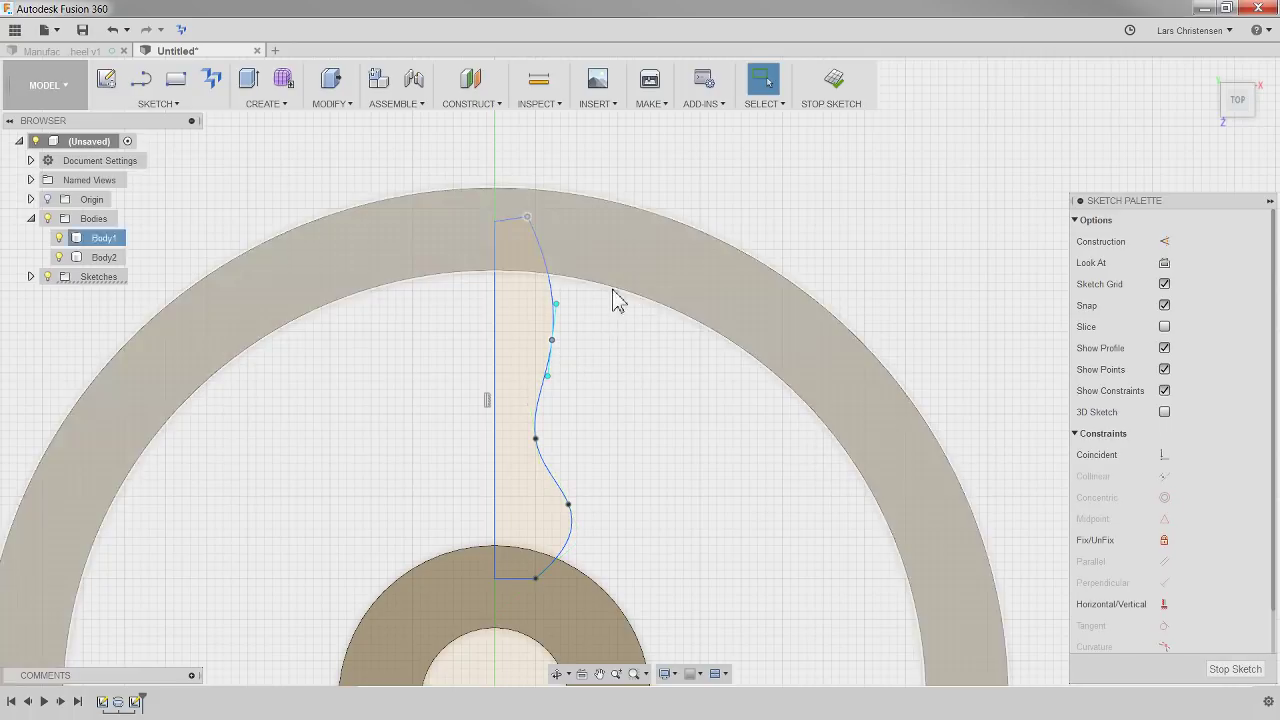
pyautogui.click(670, 443)
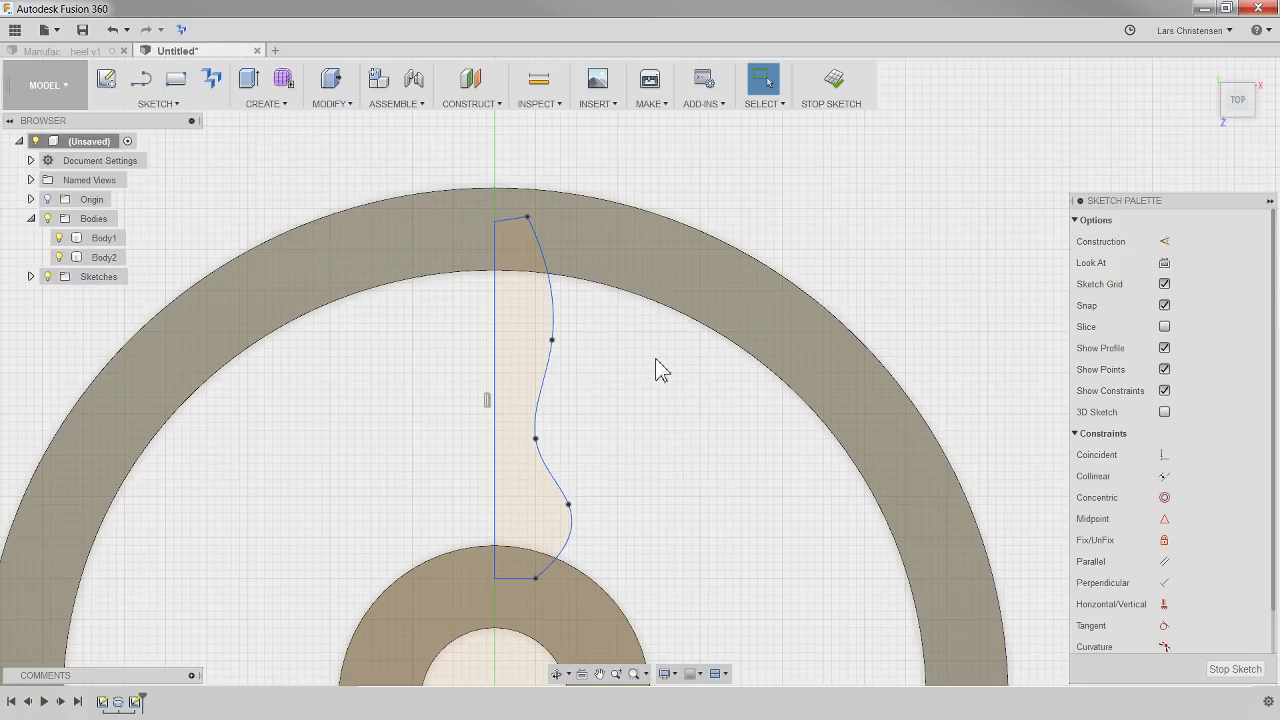
pyautogui.click(543, 390)
pyautogui.rightClick(547, 379)
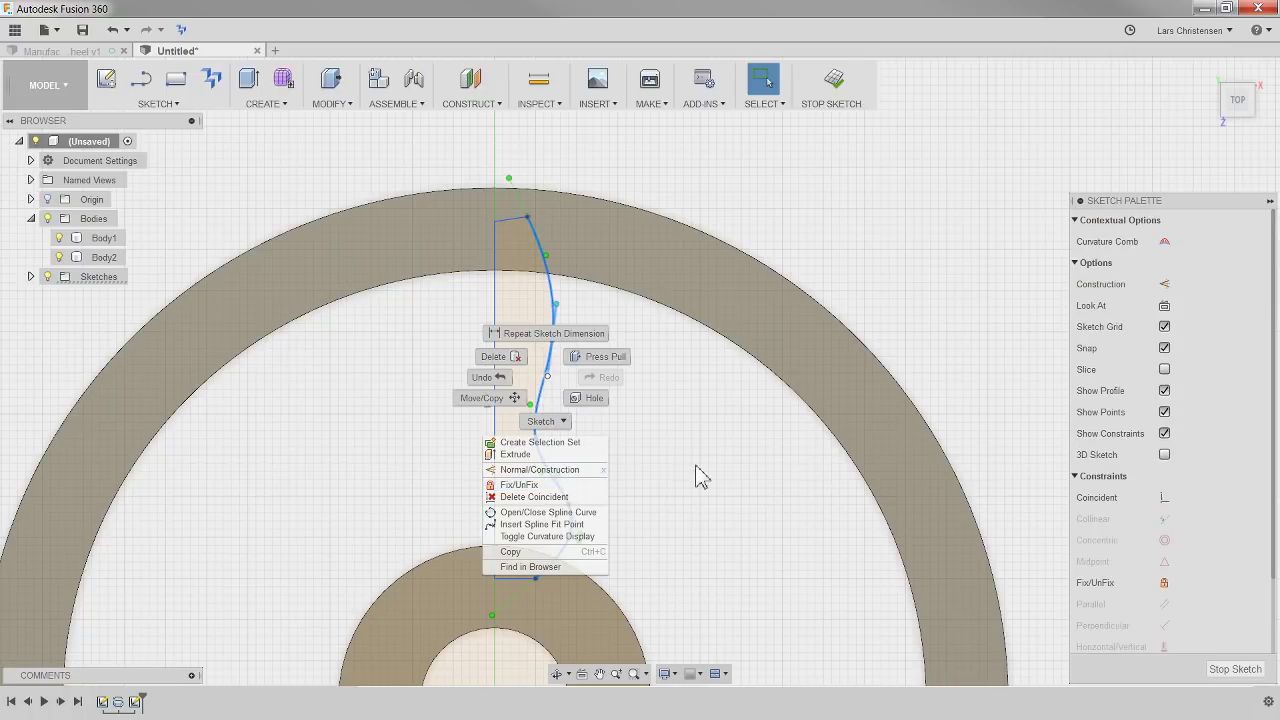
pyautogui.click(662, 572)
pyautogui.click(746, 530)
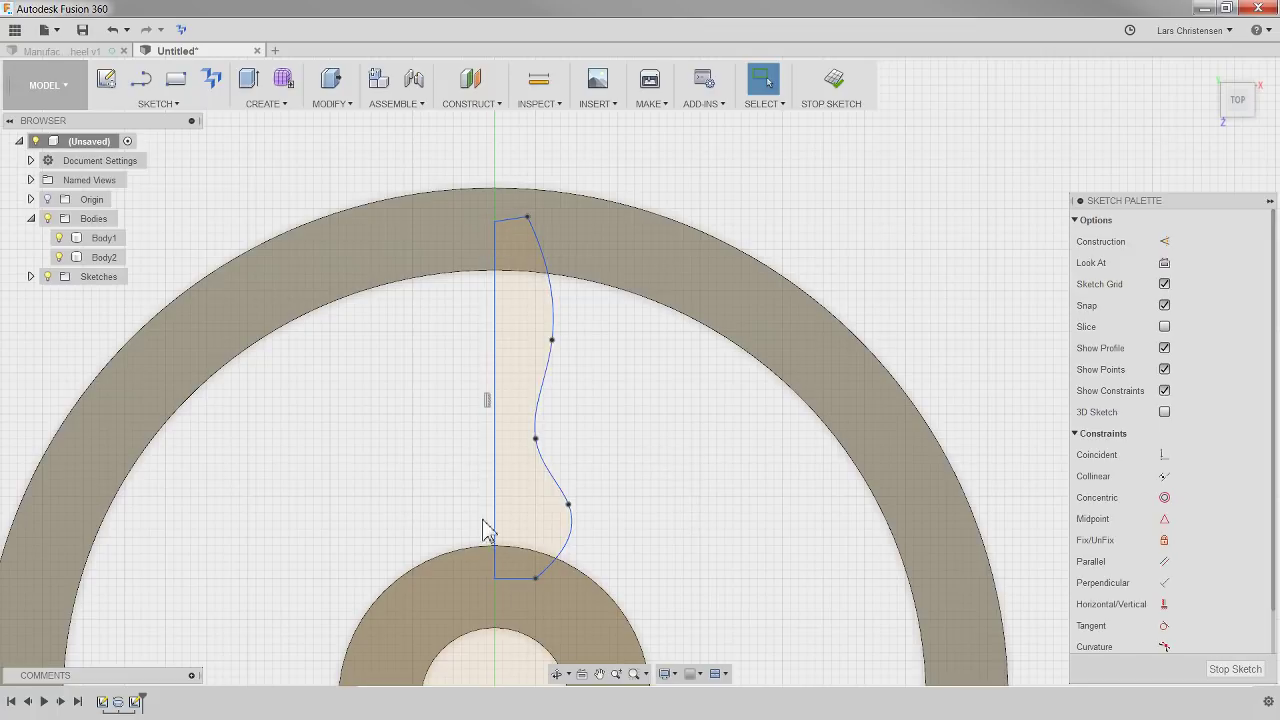
# Try to revolve the half-spoke profile about its straight edge.
pyautogui.press('F6')
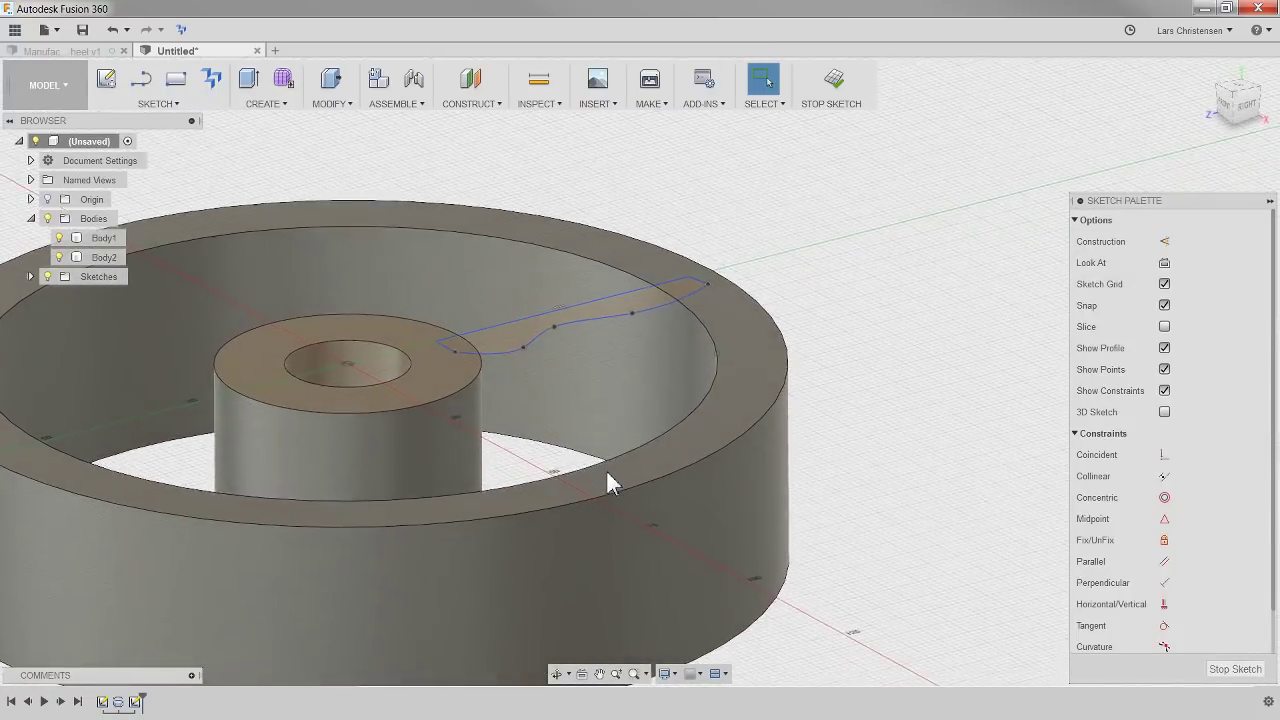
pyautogui.keyDown('shift'); pyautogui.moveTo(580, 457); pyautogui.dragTo(676, 190, button='middle'); pyautogui.keyUp('shift')
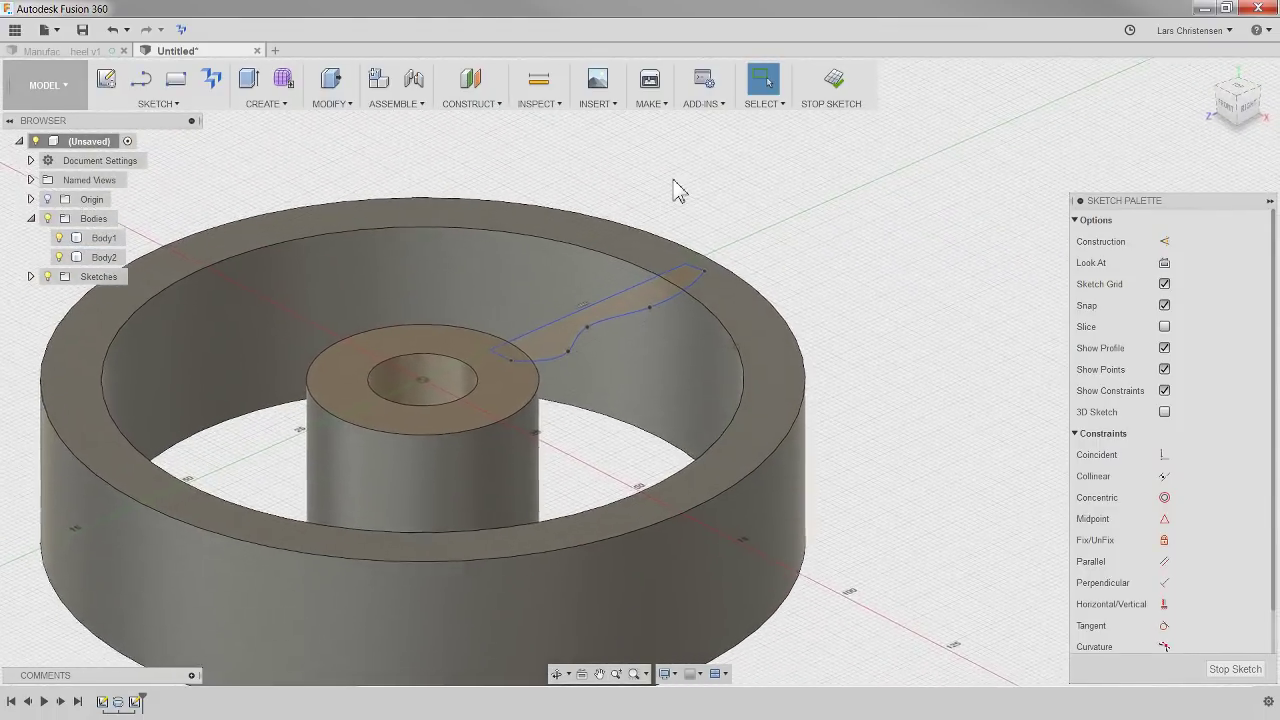
pyautogui.click(260, 104)
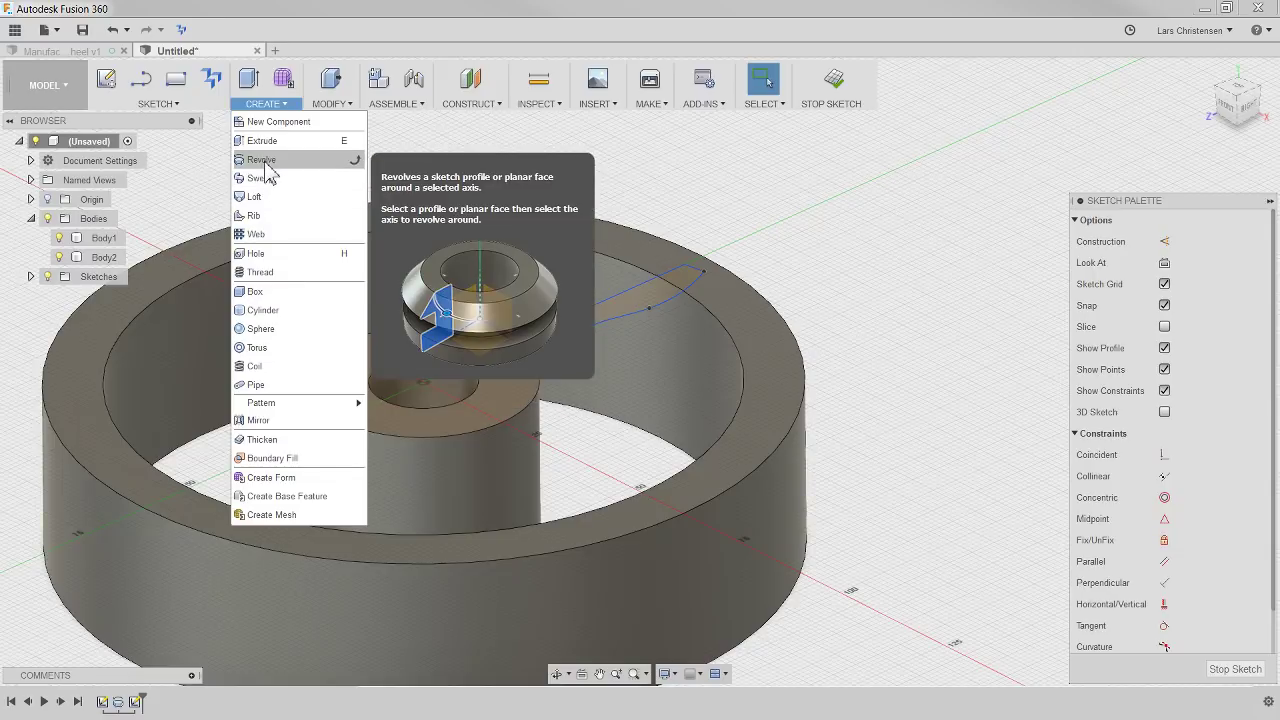
pyautogui.click(256, 160)
pyautogui.click(651, 299)
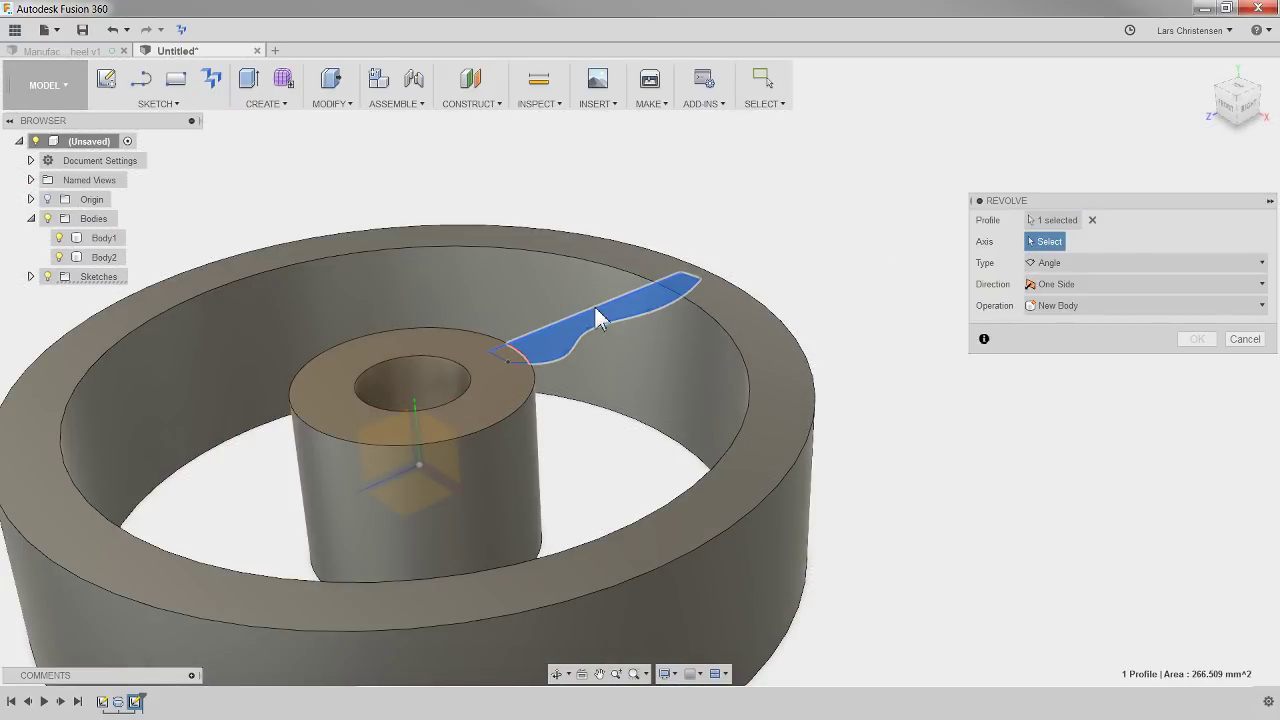
pyautogui.click(595, 313)
pyautogui.keyDown('shift'); pyautogui.moveTo(716, 374); pyautogui.dragTo(537, 326, button='middle'); pyautogui.keyUp('shift')
pyautogui.click(1245, 382)
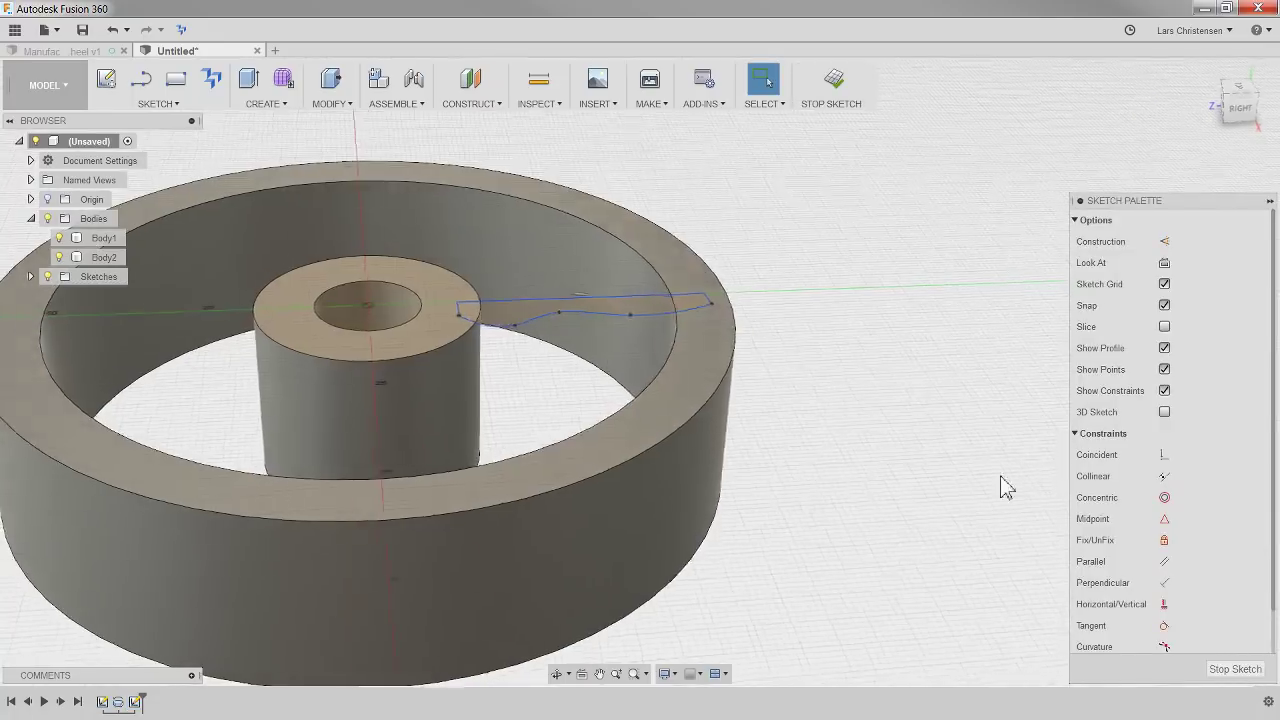
# Finish the spoke sketch and redefine its sketch plane to the origin's XZ plane.
pyautogui.moveTo(1000, 486)
pyautogui.keyDown('shift'); pyautogui.mouseDown(button='middle')
pyautogui.moveTo(814, 457)
pyautogui.moveTo(818, 495)
pyautogui.moveTo(793, 470)
pyautogui.mouseUp(button='middle'); pyautogui.keyUp('shift')
pyautogui.scroll(-3, 818, 495)
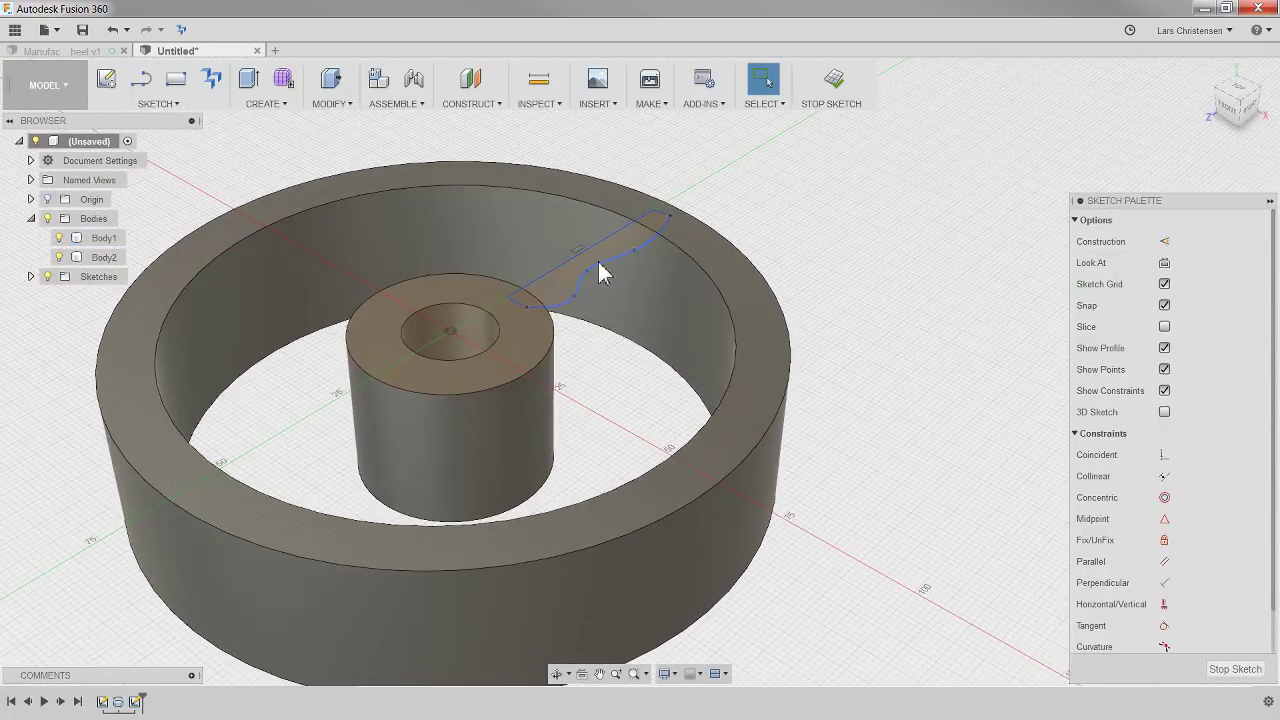
pyautogui.click(576, 280)
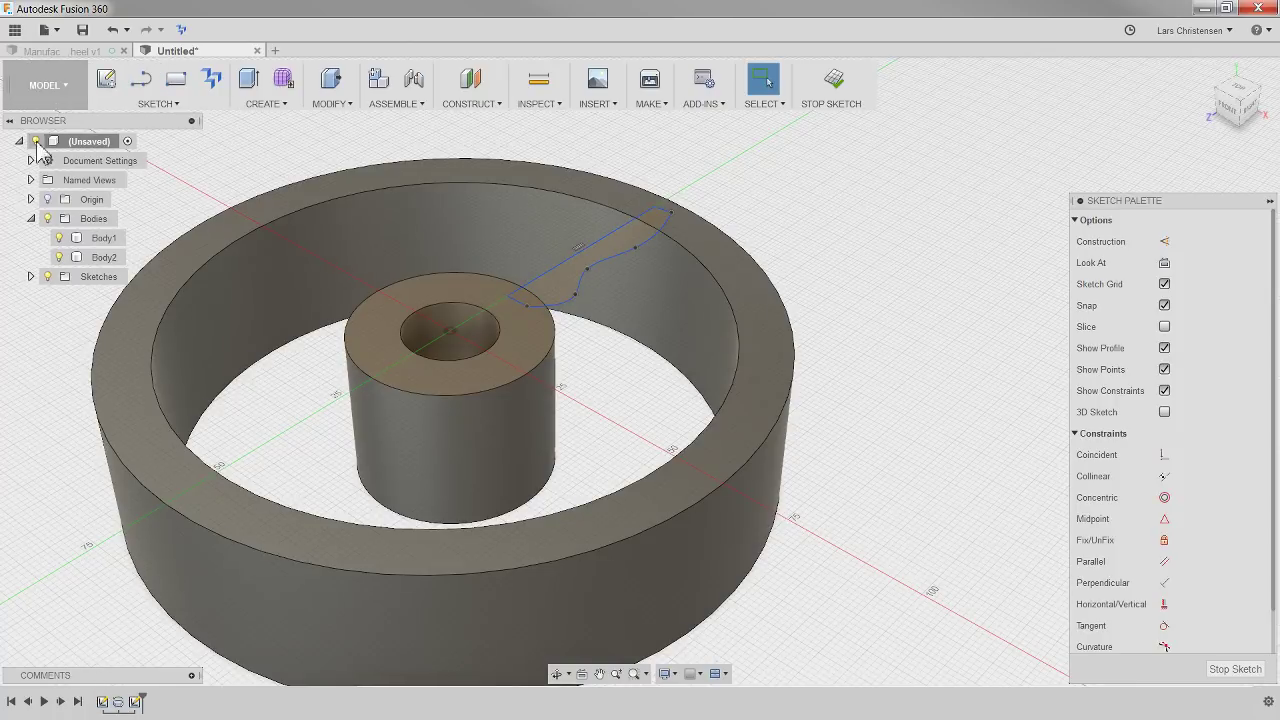
pyautogui.click(1225, 672)
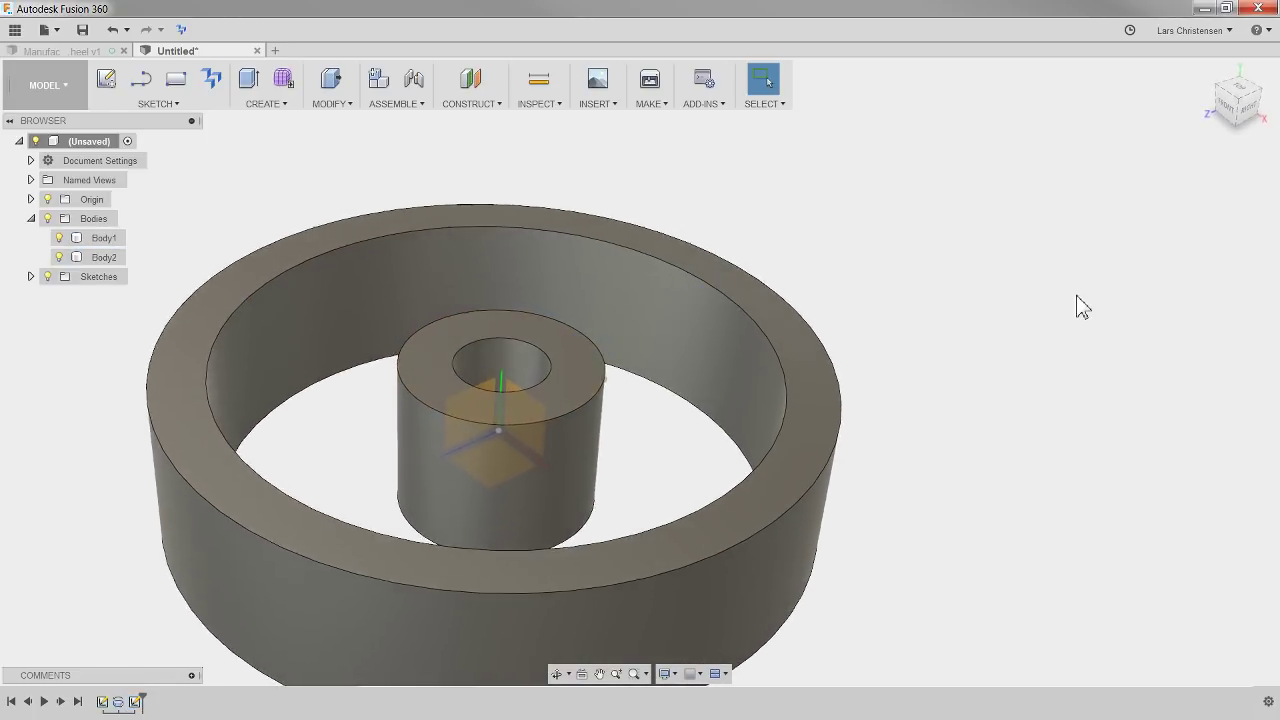
pyautogui.rightClick(137, 701)
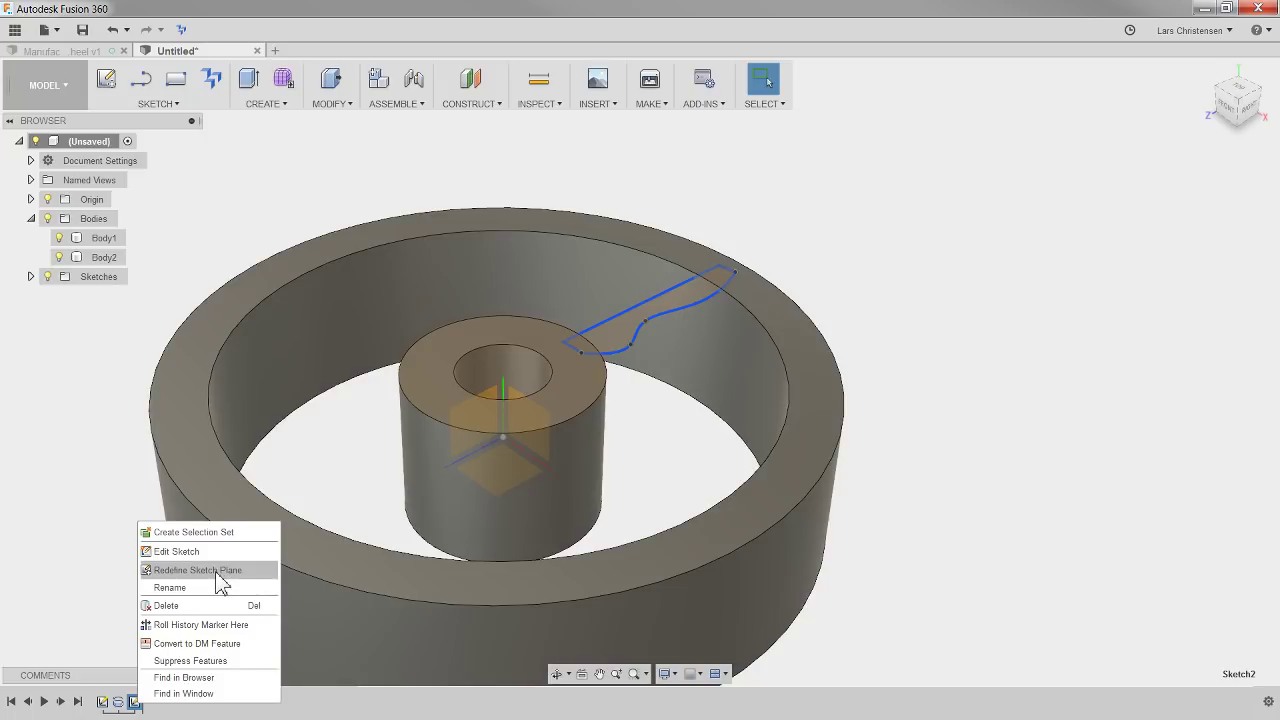
pyautogui.click(216, 572)
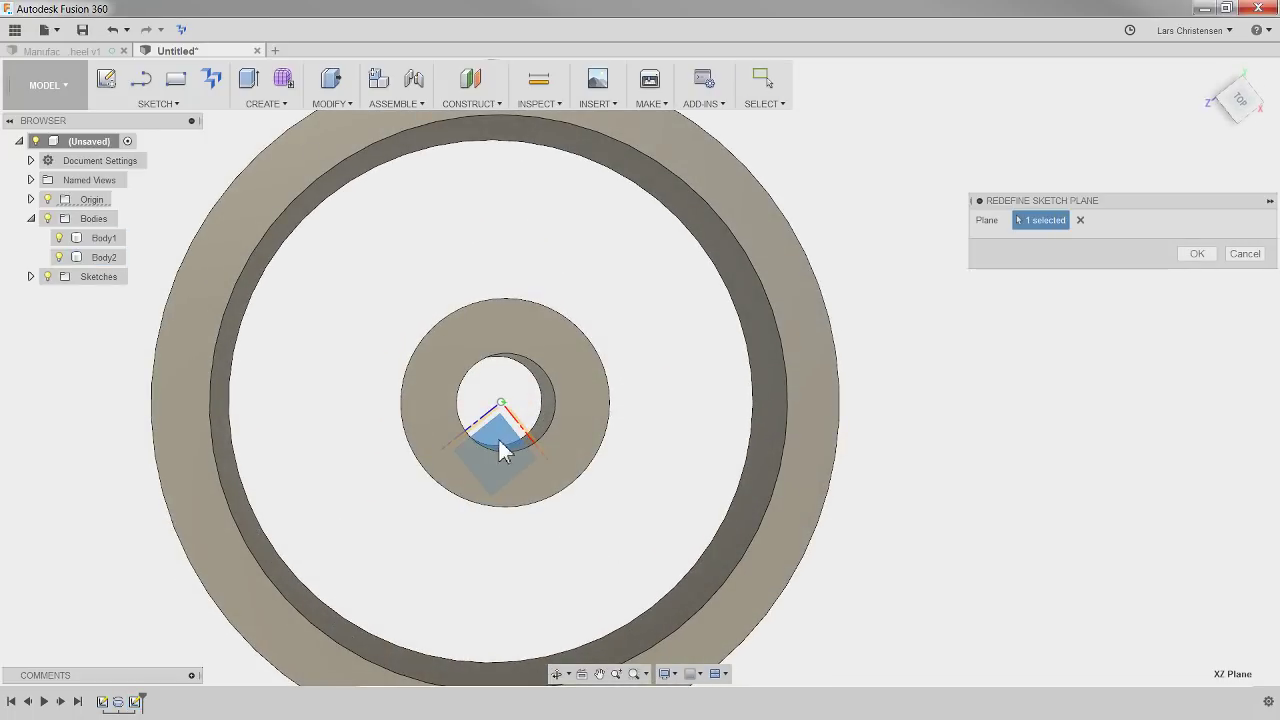
pyautogui.click(1197, 254)
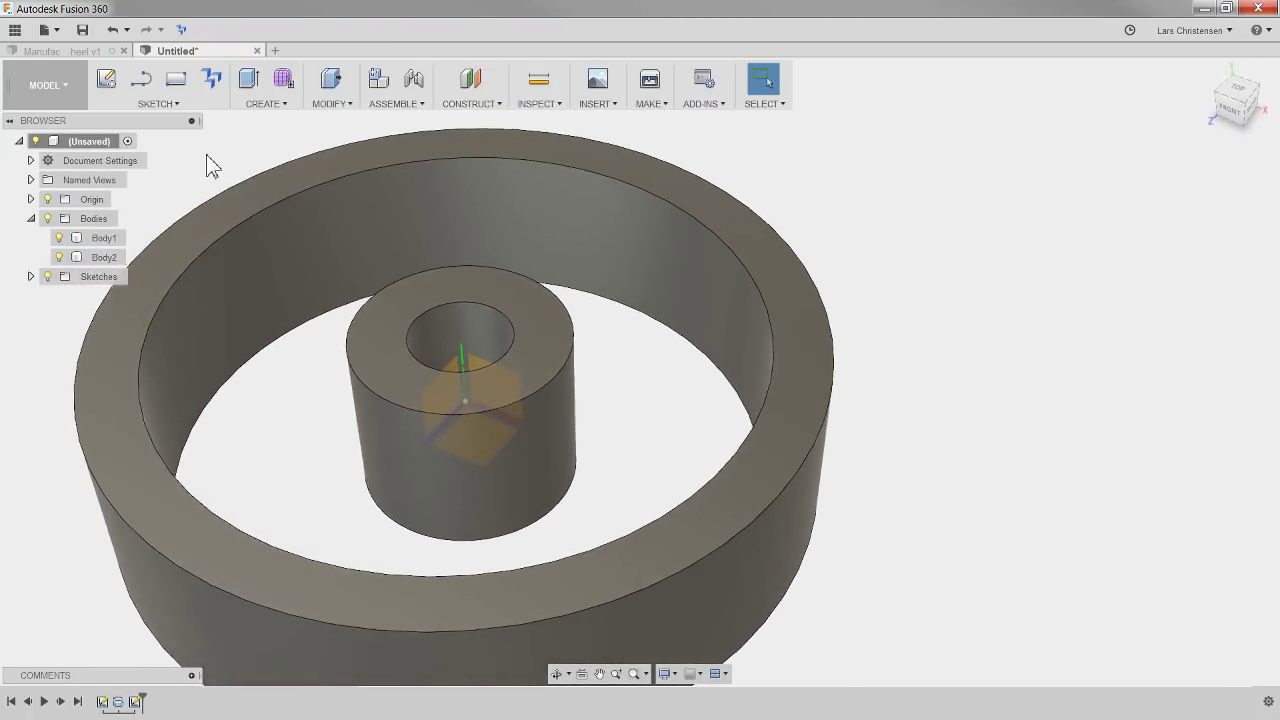
# Revolve the half-spoke profile 360° about its straight edge, joined to the rim and hub, and hide its sketch.
pyautogui.click(267, 106)
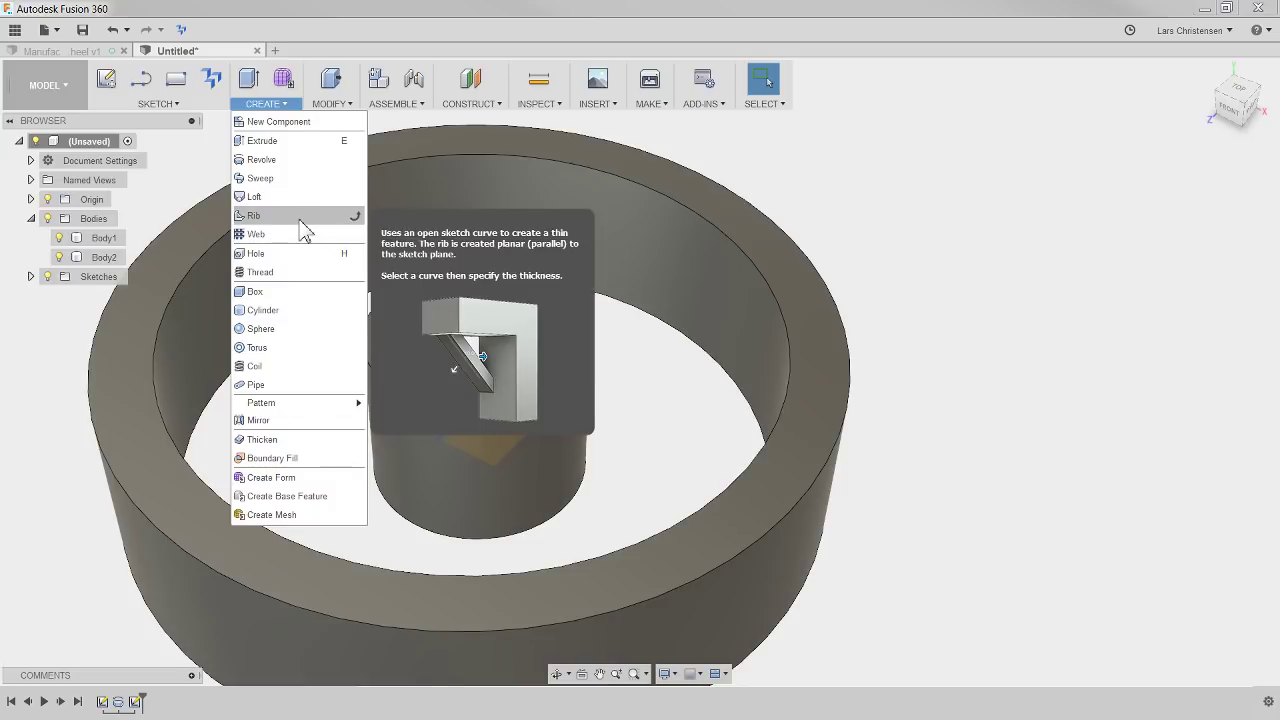
pyautogui.click(296, 162)
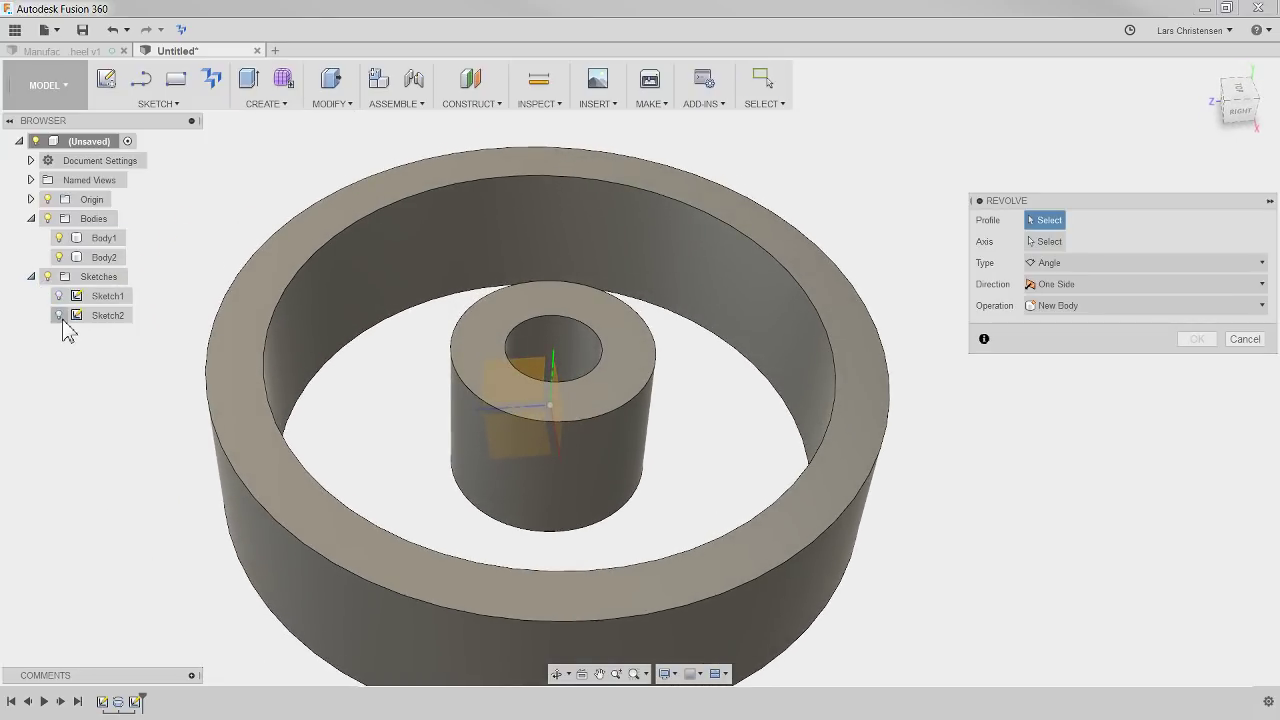
pyautogui.click(59, 316)
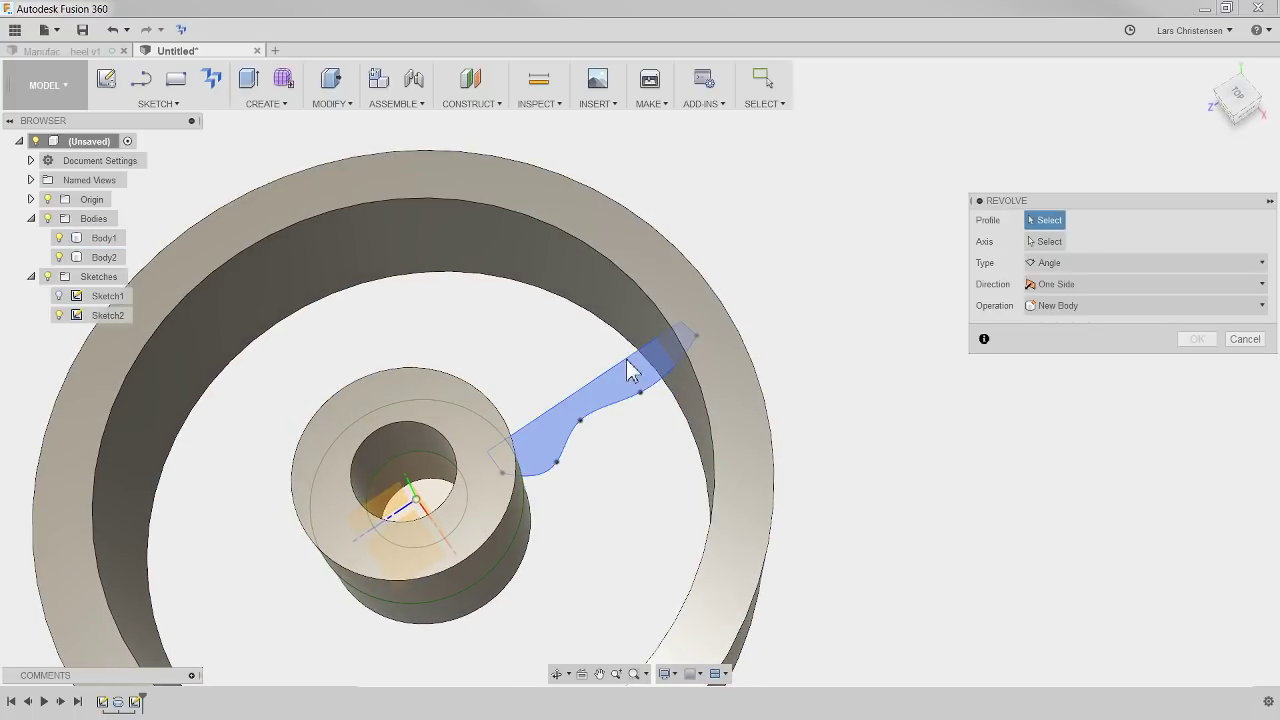
pyautogui.click(630, 370)
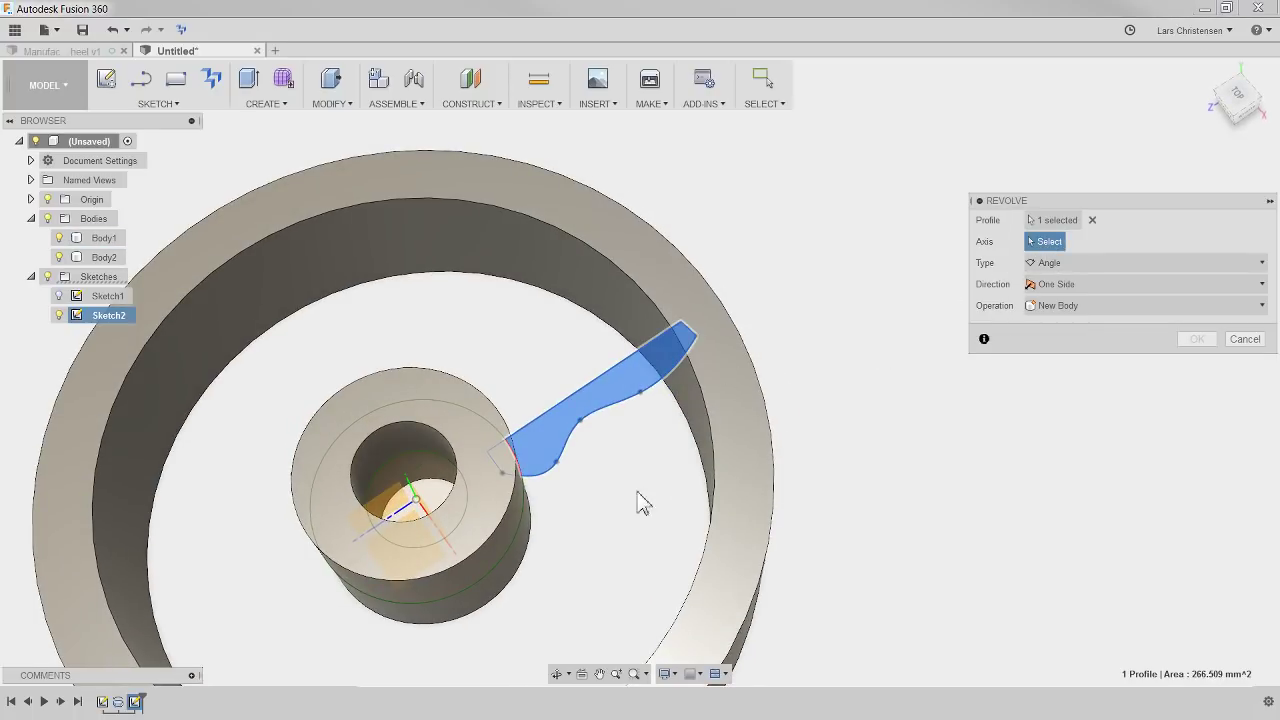
pyautogui.click(578, 426)
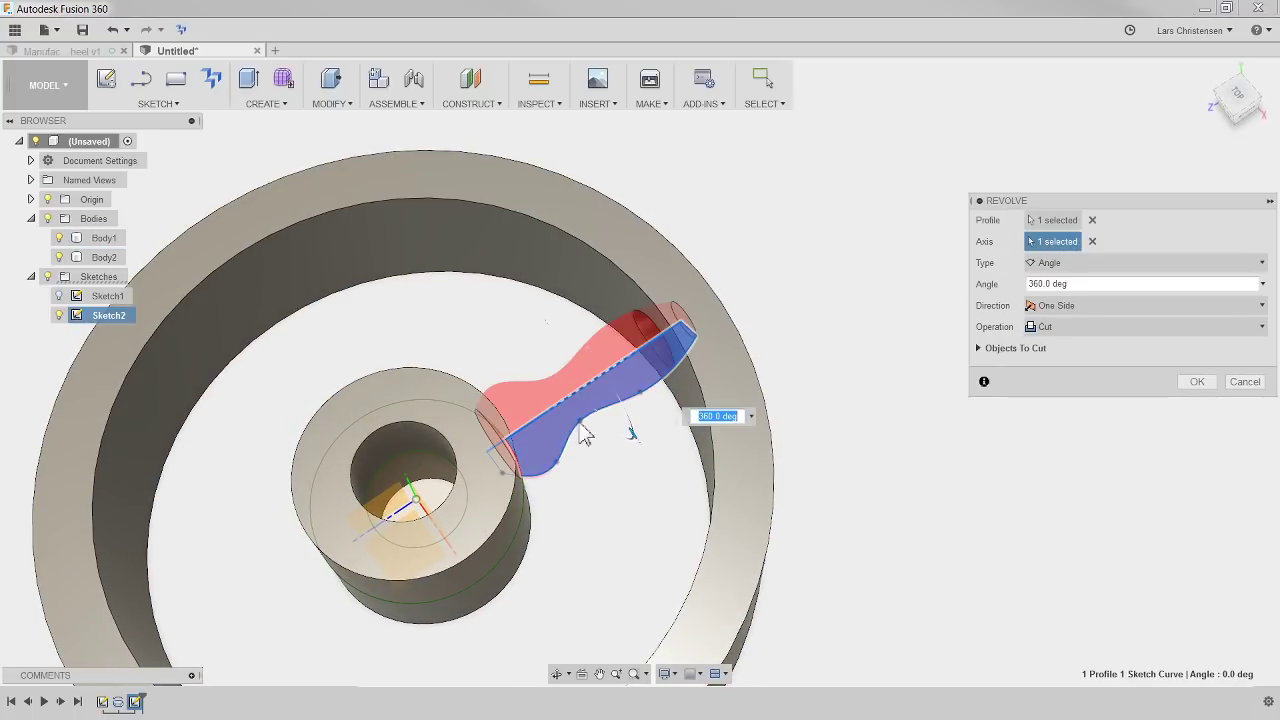
pyautogui.click(1091, 326)
pyautogui.click(1095, 344)
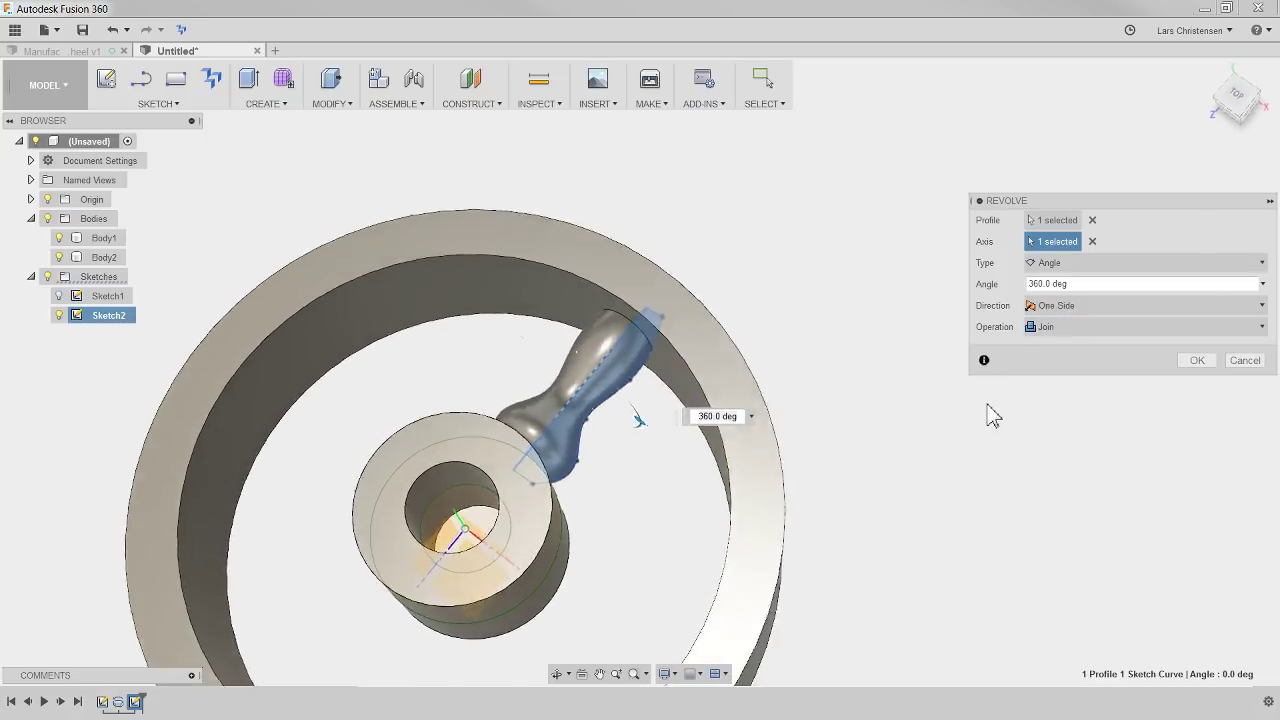
pyautogui.click(1211, 359)
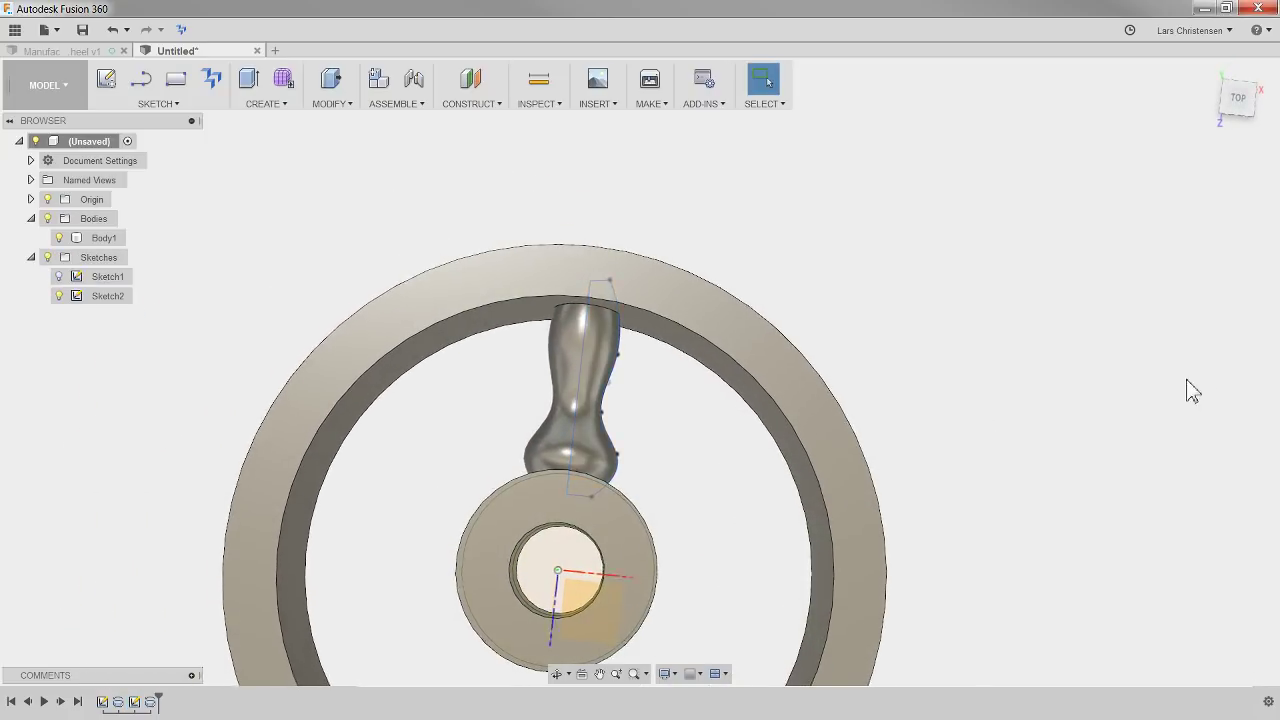
pyautogui.click(59, 296)
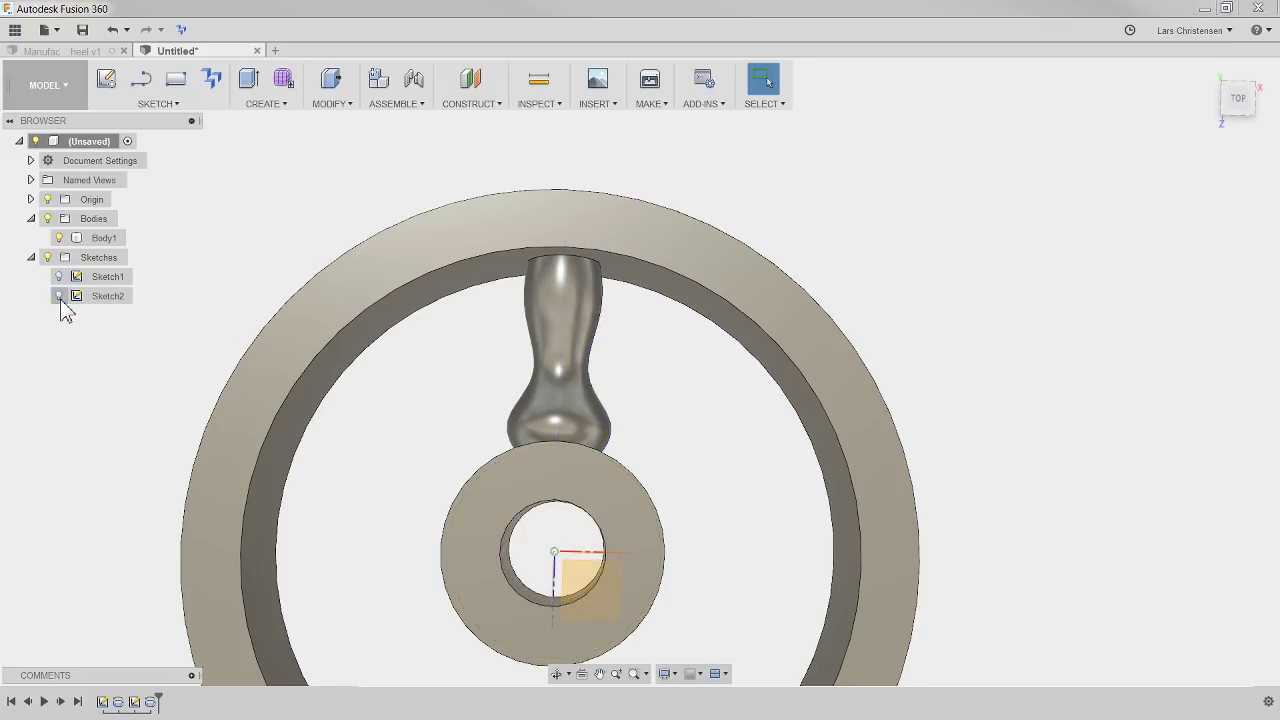
# Edit the spoke sketch, moving the spline's fit point nearest the hub inward and lowering the profile's upper corner until its closing line is level.
pyautogui.keyDown('shift'); pyautogui.moveTo(628, 512); pyautogui.dragTo(130, 702, button='middle'); pyautogui.keyUp('shift')
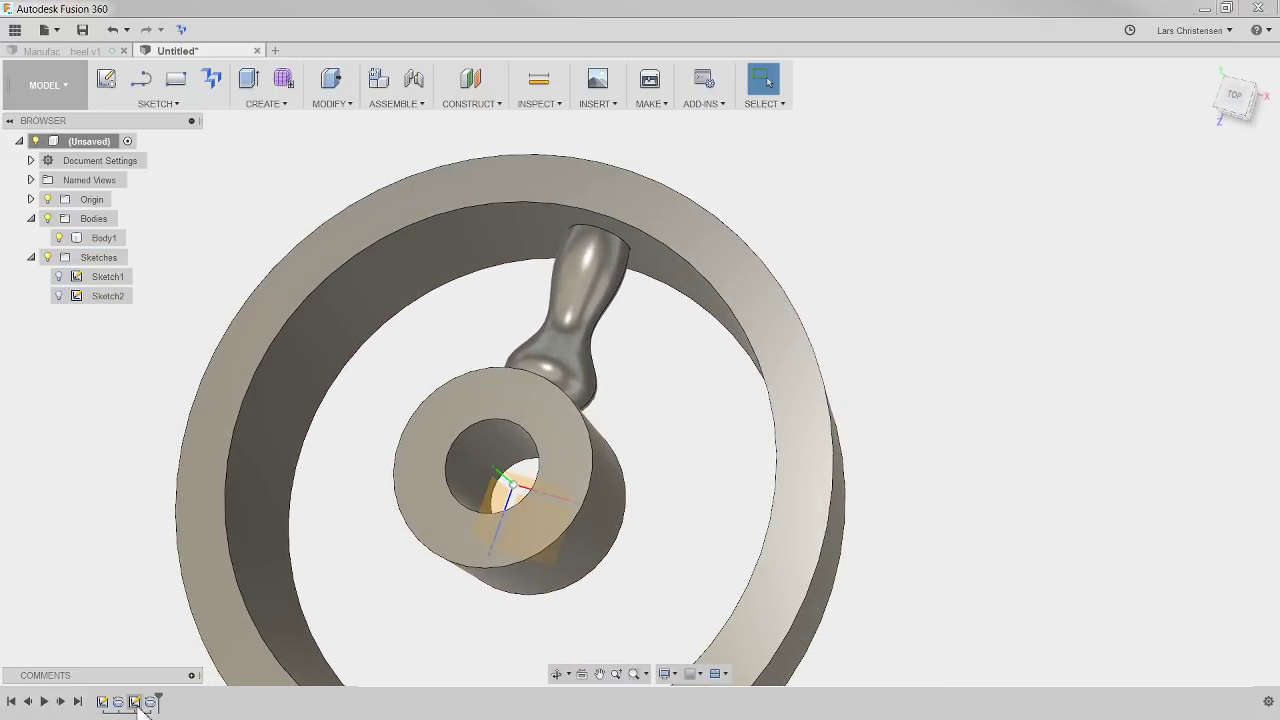
pyautogui.rightClick(135, 702)
pyautogui.click(175, 552)
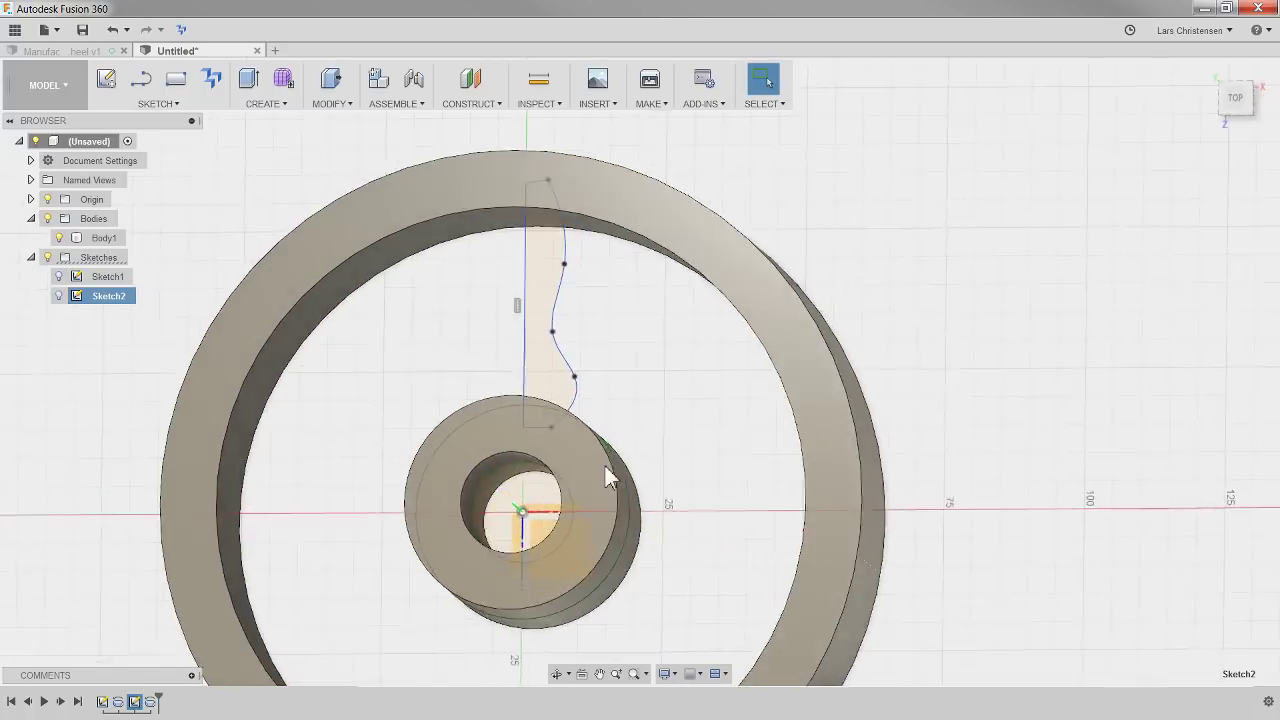
pyautogui.scroll(3, 600, 200)
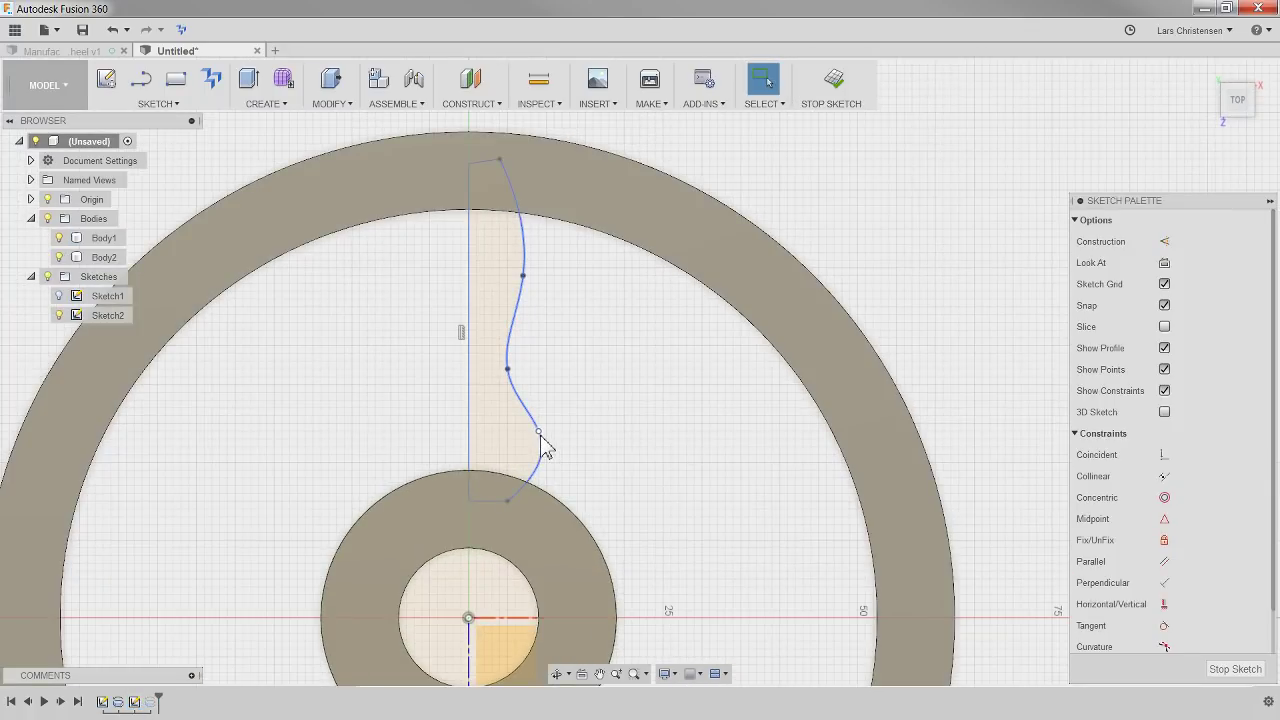
pyautogui.click(539, 434)
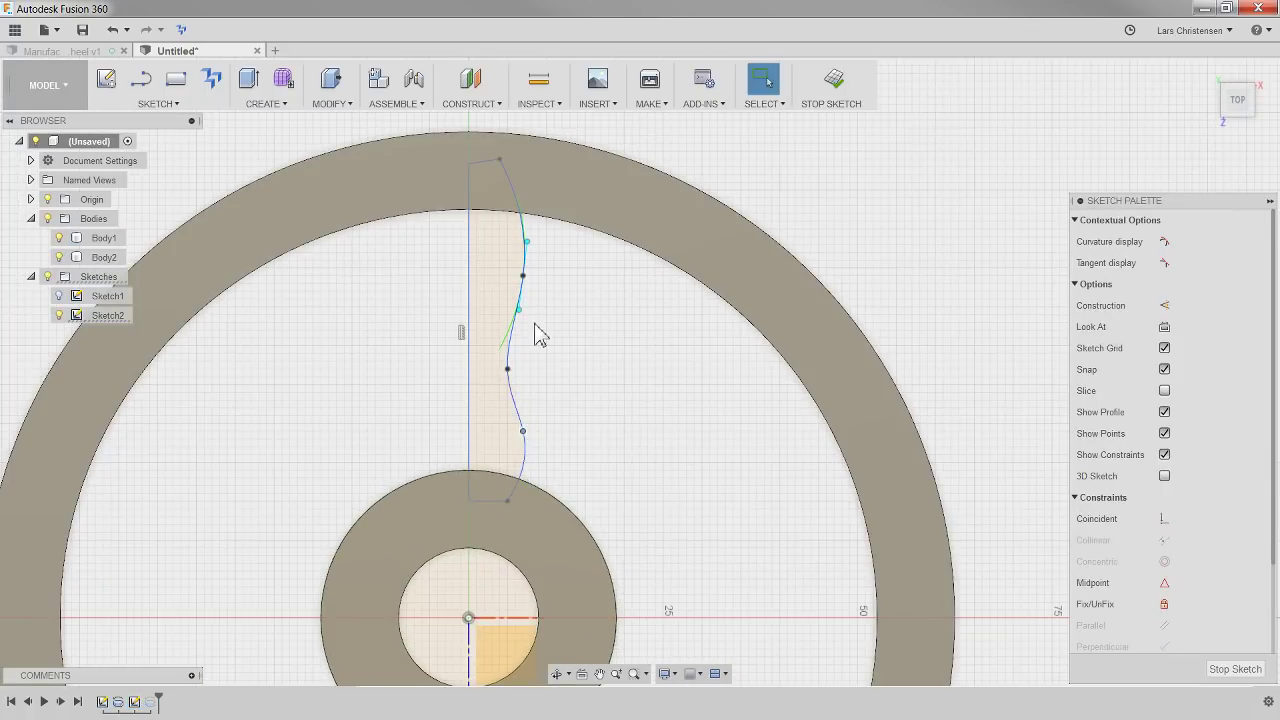
pyautogui.moveTo(470, 166)
pyautogui.mouseDown()
pyautogui.moveTo(469, 194)
pyautogui.moveTo(502, 187)
pyautogui.mouseUp()
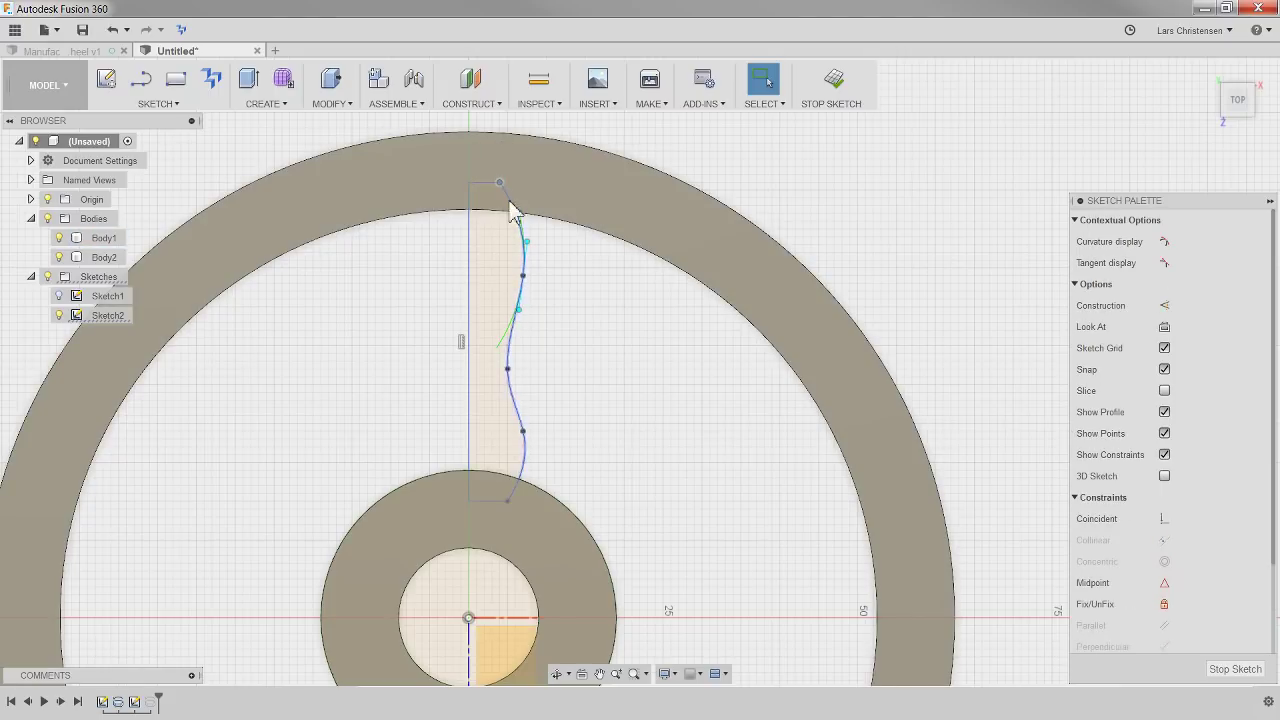
pyautogui.click(1228, 670)
# Pattern the spoke's revolve feature in a full circle around the hub's vertical origin axis with a quantity of 5.
pyautogui.moveTo(1120, 600)
pyautogui.keyDown('shift'); pyautogui.mouseDown(button='middle')
pyautogui.moveTo(1020, 537)
pyautogui.moveTo(1020, 549)
pyautogui.moveTo(654, 286)
pyautogui.moveTo(1033, 376)
pyautogui.moveTo(1006, 380)
pyautogui.mouseUp(button='middle'); pyautogui.keyUp('shift')
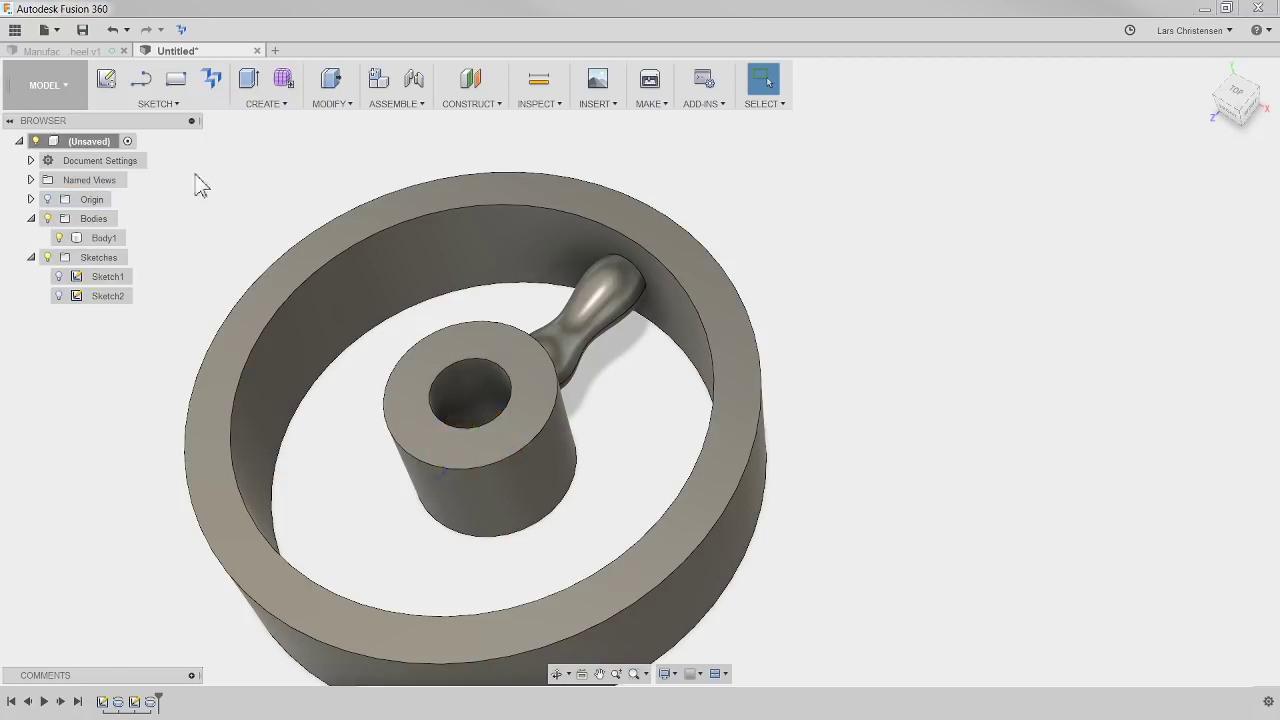
pyautogui.keyDown('shift'); pyautogui.moveTo(200, 186); pyautogui.dragTo(252, 104, button='middle'); pyautogui.keyUp('shift')
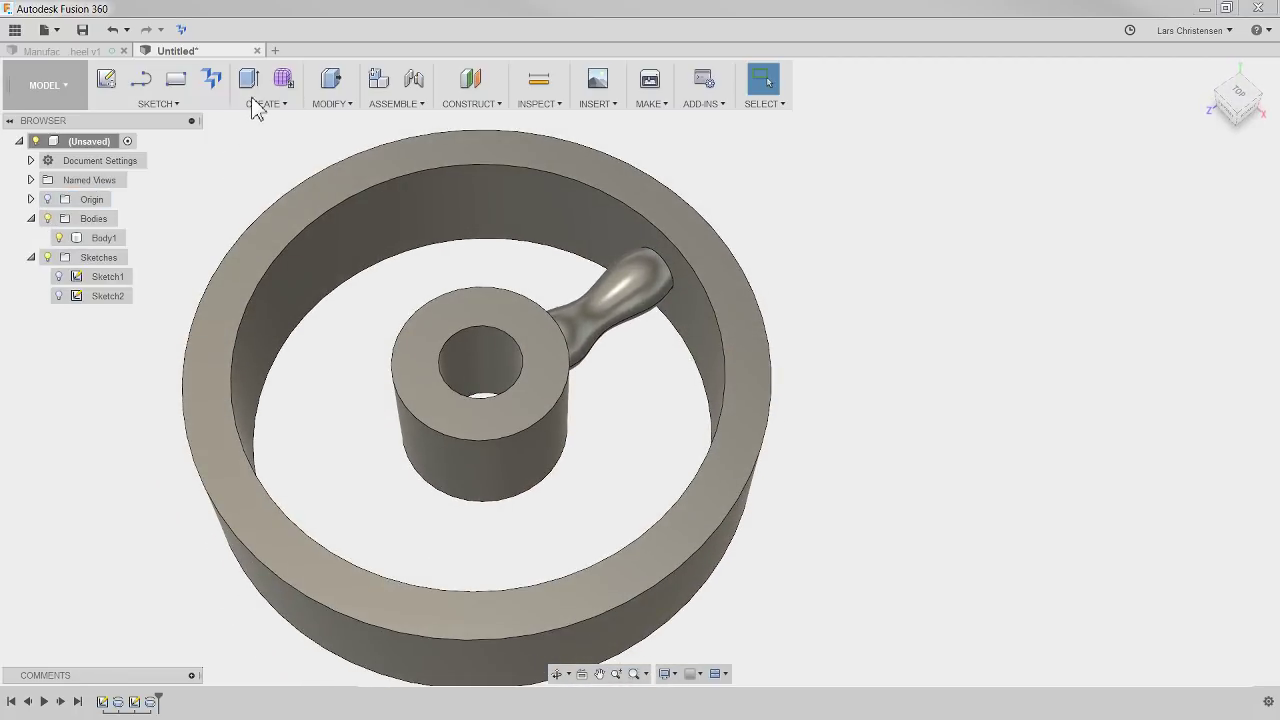
pyautogui.click(258, 101)
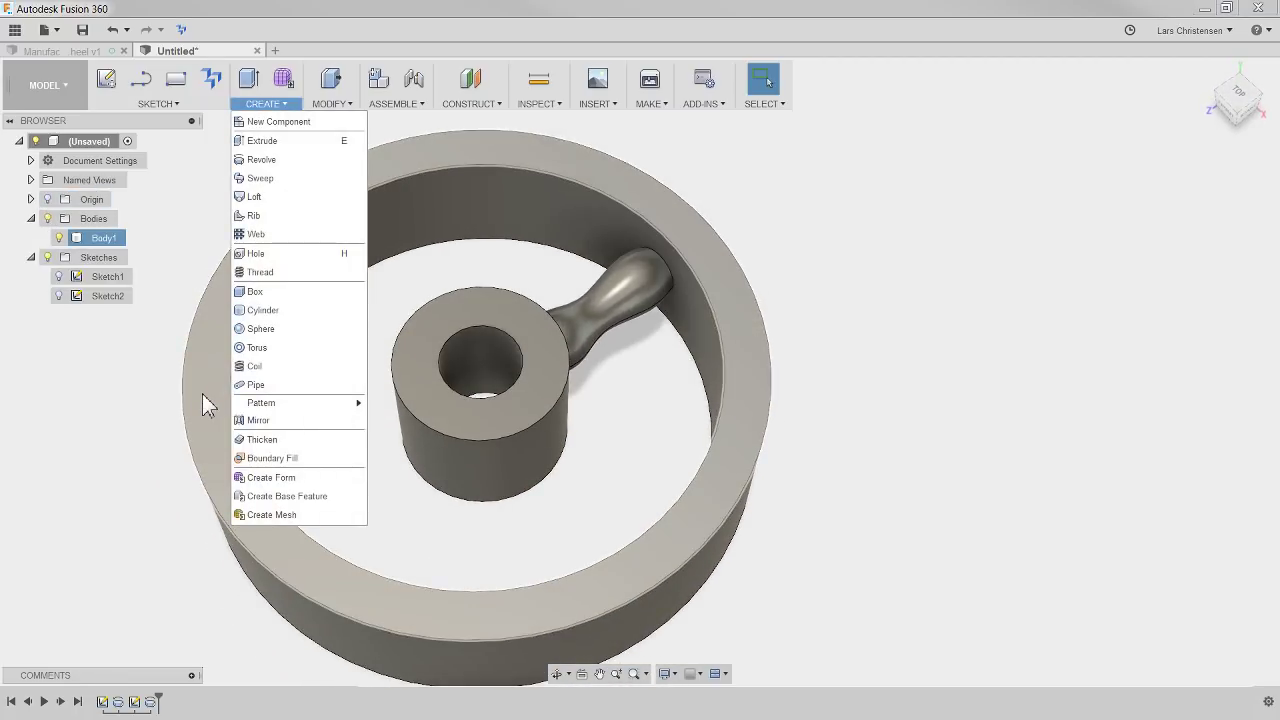
pyautogui.moveTo(255, 403)
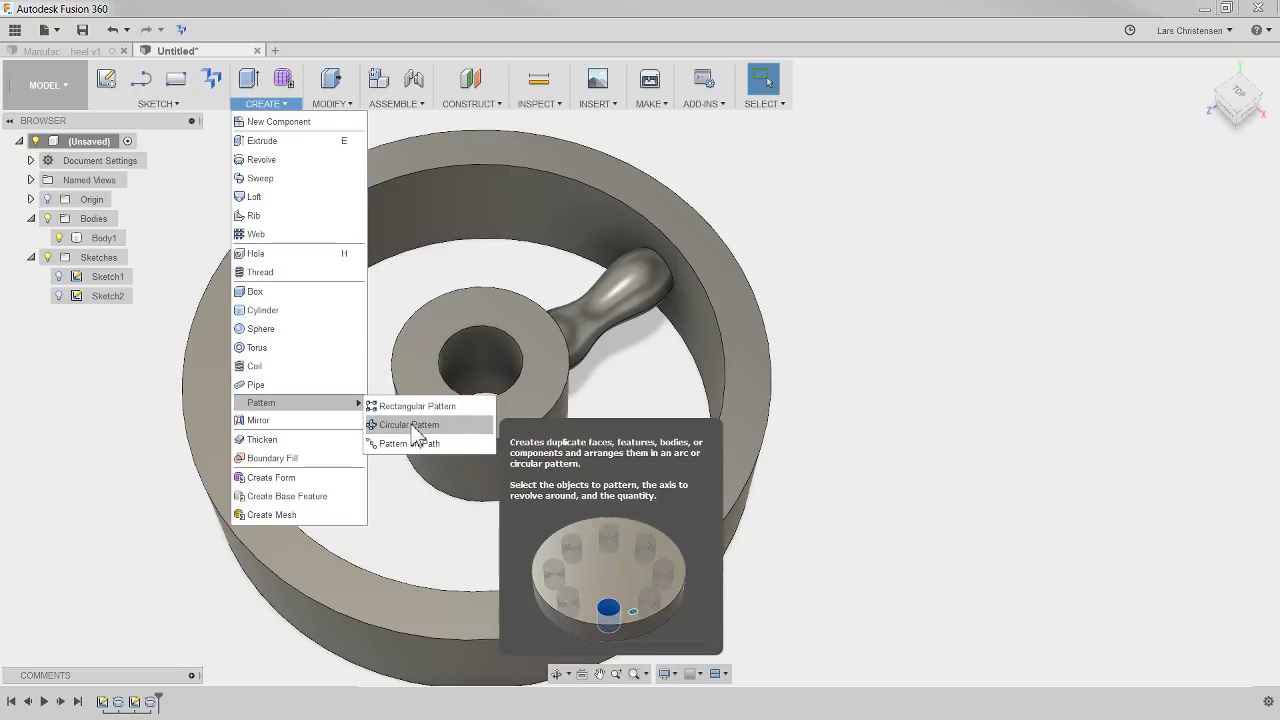
pyautogui.click(412, 424)
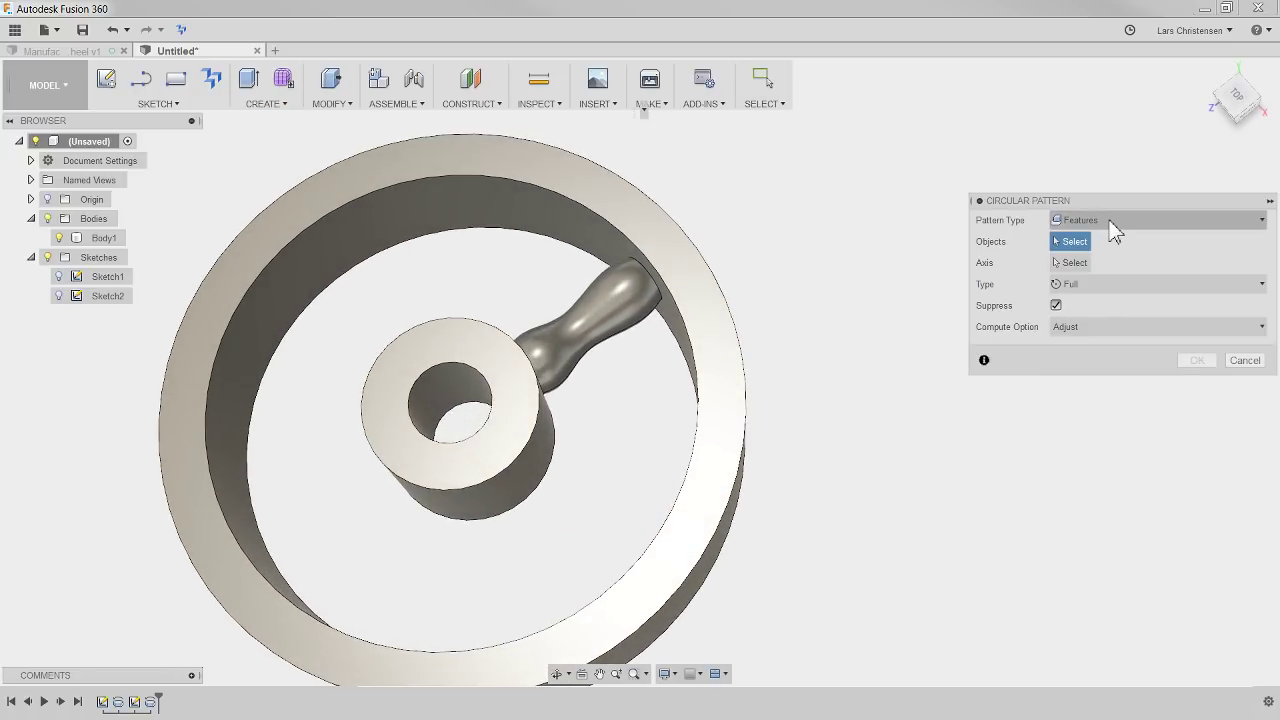
pyautogui.click(151, 702)
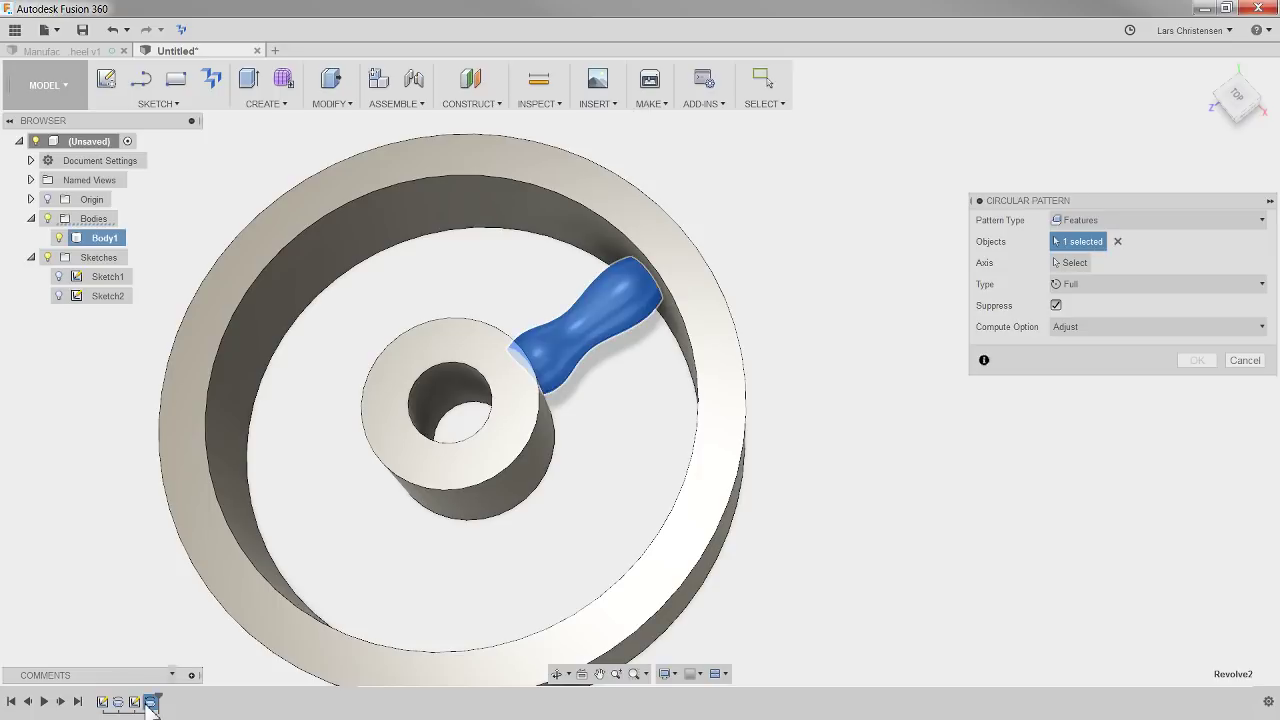
pyautogui.click(1071, 264)
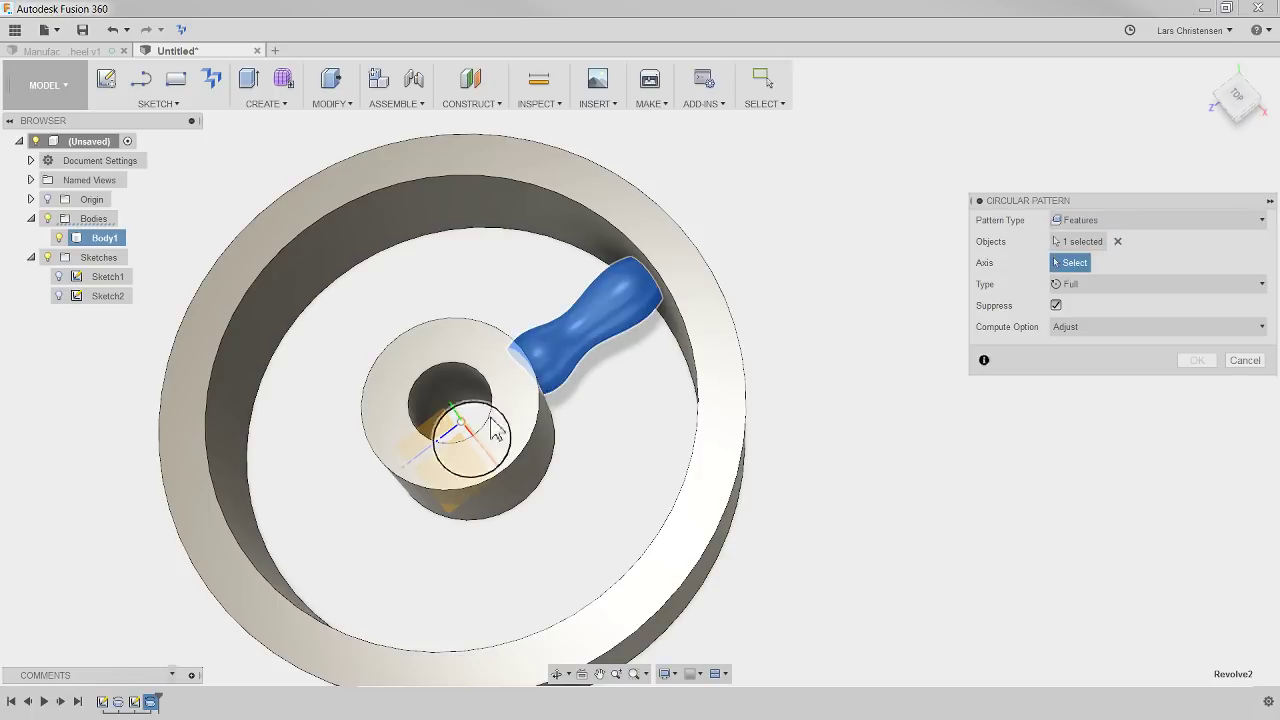
pyautogui.press('F6')
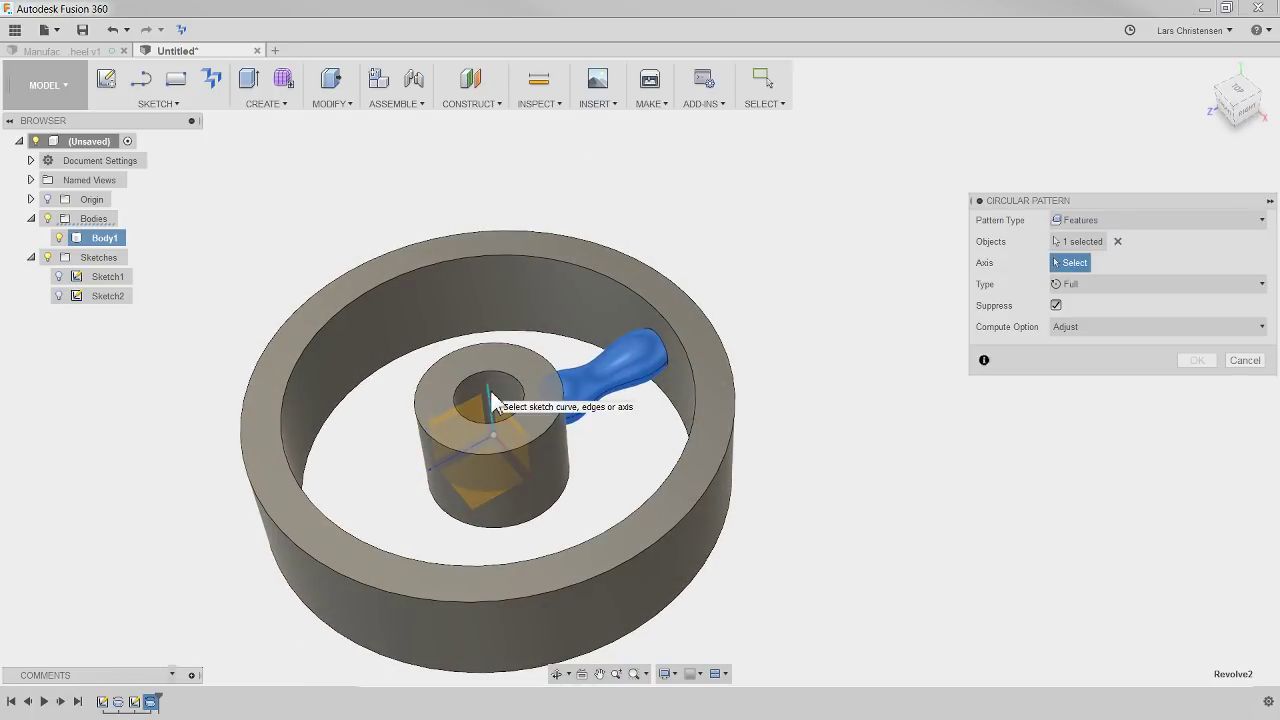
pyautogui.click(493, 402)
pyautogui.click(1060, 327)
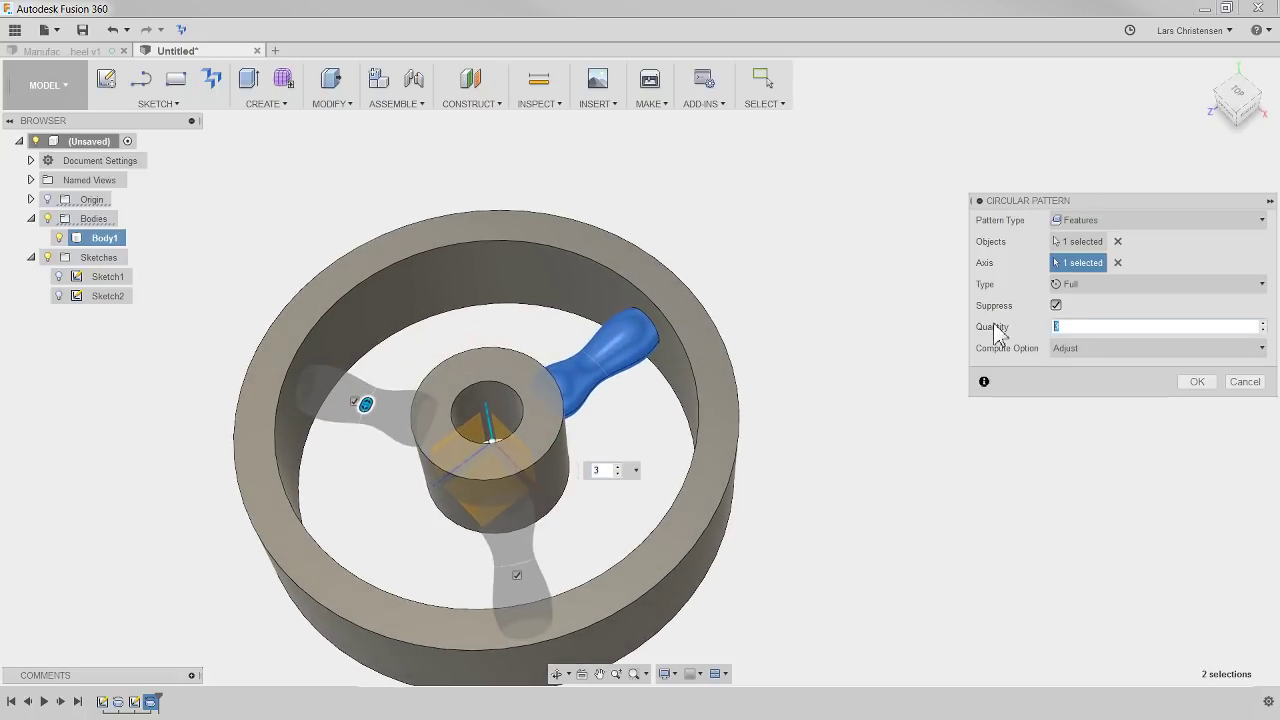
pyautogui.click(1196, 381)
# Examine the new flywheel from several angles and compare it with the manufactured flywheel design.
pyautogui.keyDown('shift'); pyautogui.moveTo(930, 500); pyautogui.dragTo(1185, 445, button='middle'); pyautogui.keyUp('shift')
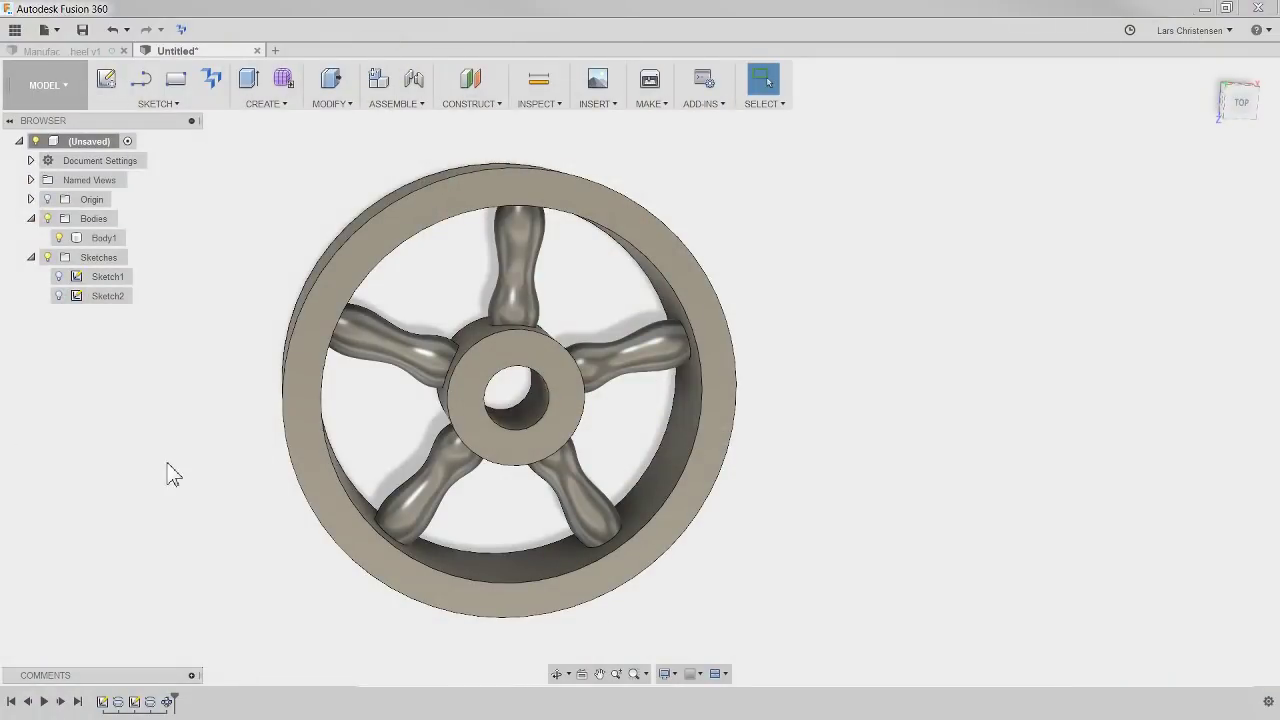
pyautogui.keyDown('shift'); pyautogui.moveTo(172, 474); pyautogui.dragTo(57, 125, button='middle'); pyautogui.keyUp('shift')
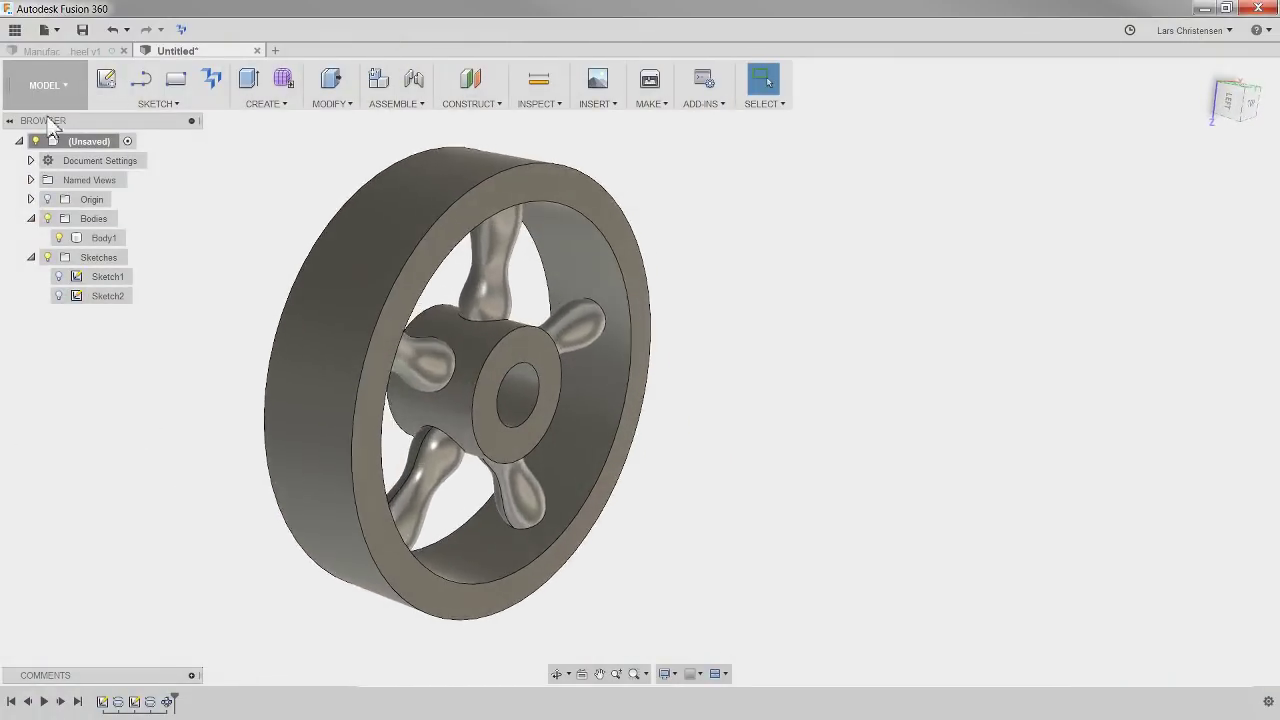
pyautogui.click(48, 47)
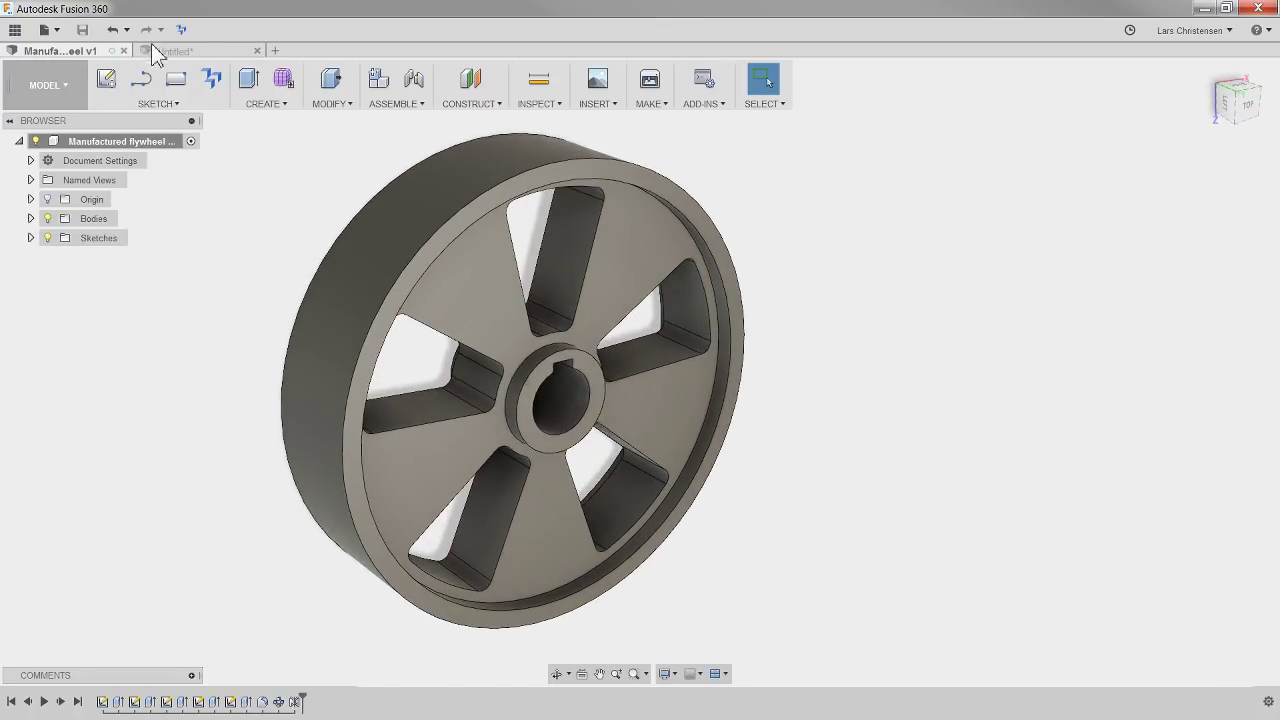
pyautogui.click(158, 50)
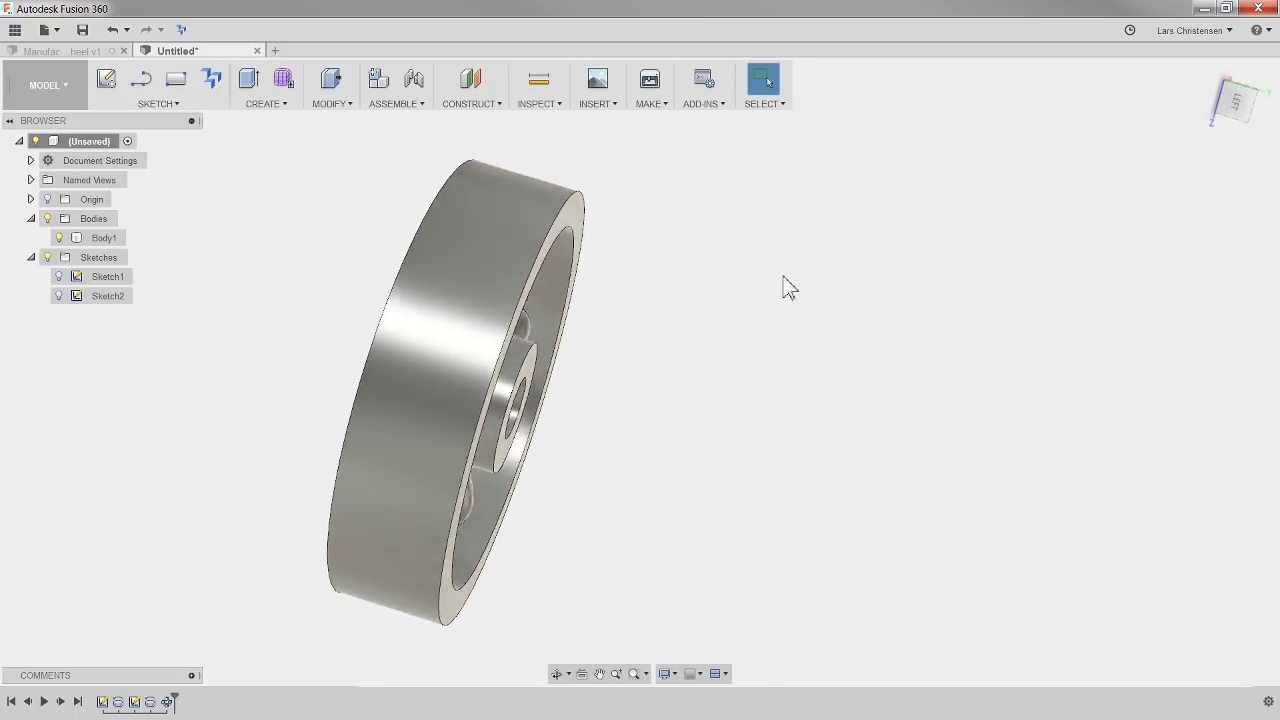
pyautogui.click(468, 508)
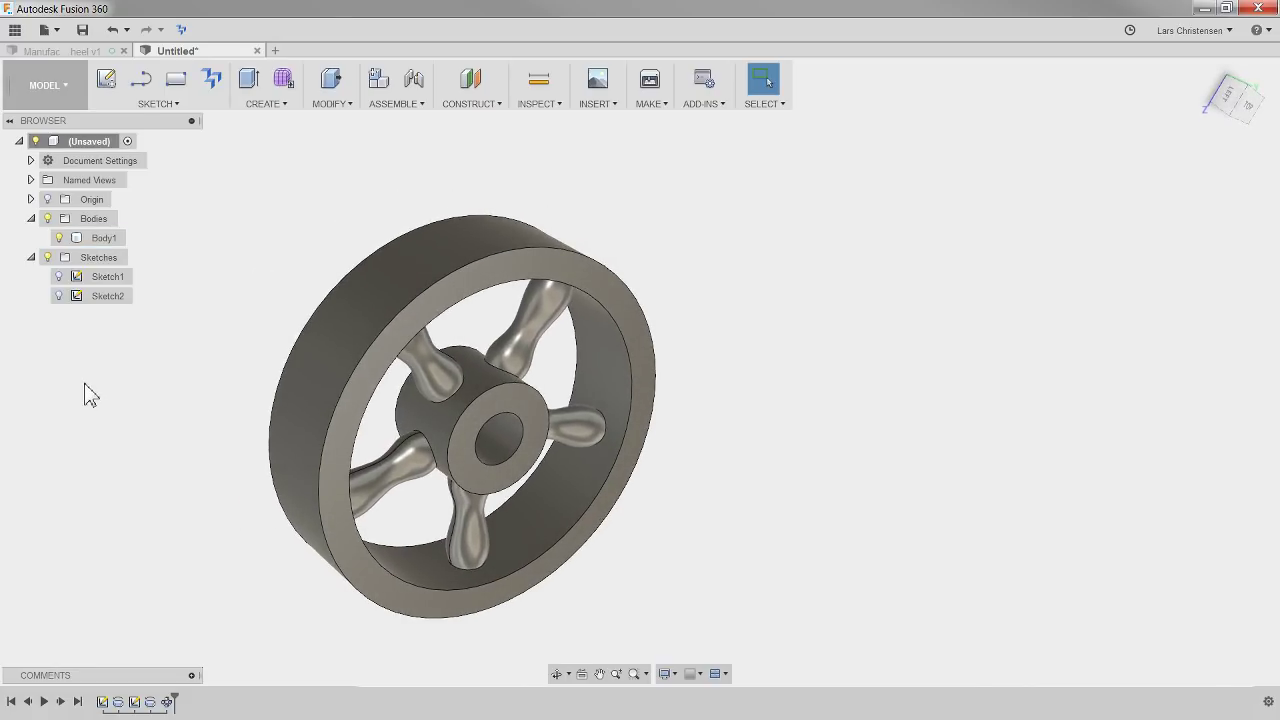
# Start a new sketch on the origin's XY plane through the flywheel's centre.
pyautogui.click(118, 84)
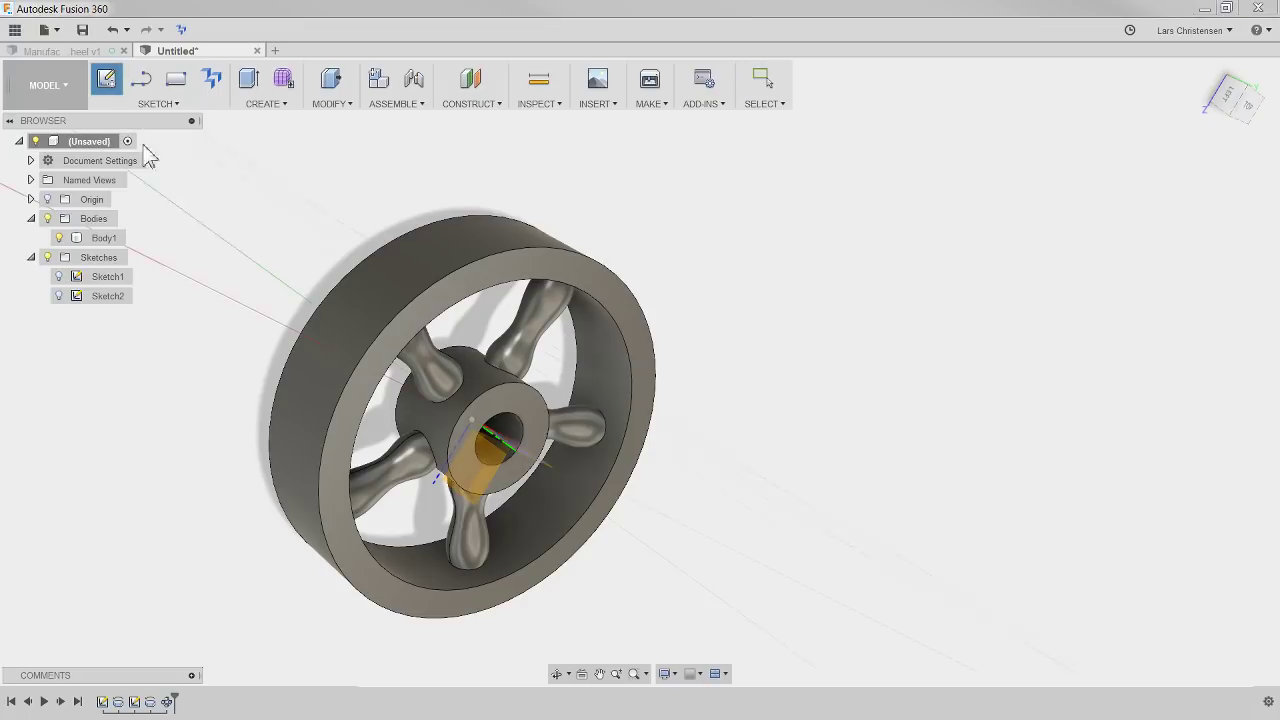
pyautogui.keyDown('shift'); pyautogui.moveTo(840, 447); pyautogui.dragTo(662, 482, button='middle'); pyautogui.keyUp('shift')
pyautogui.click(565, 435)
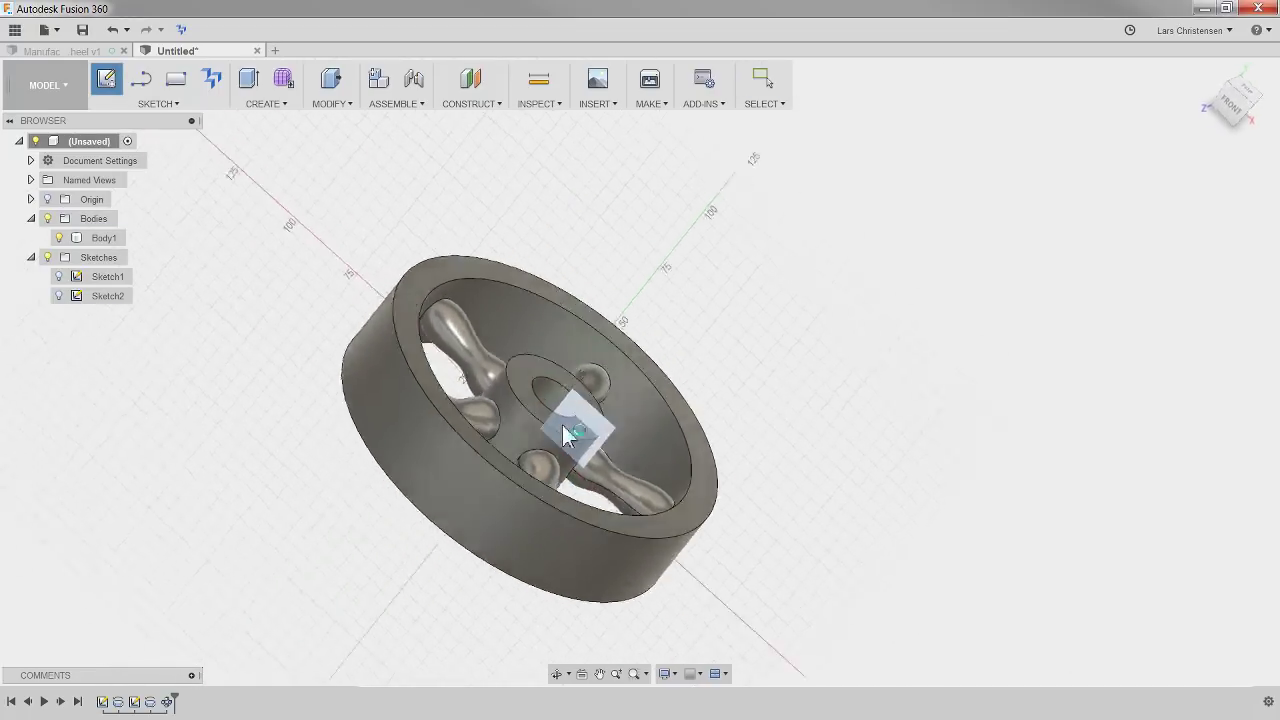
pyautogui.scroll(2, 1041, 346)
pyautogui.scroll(2, 881, 390)
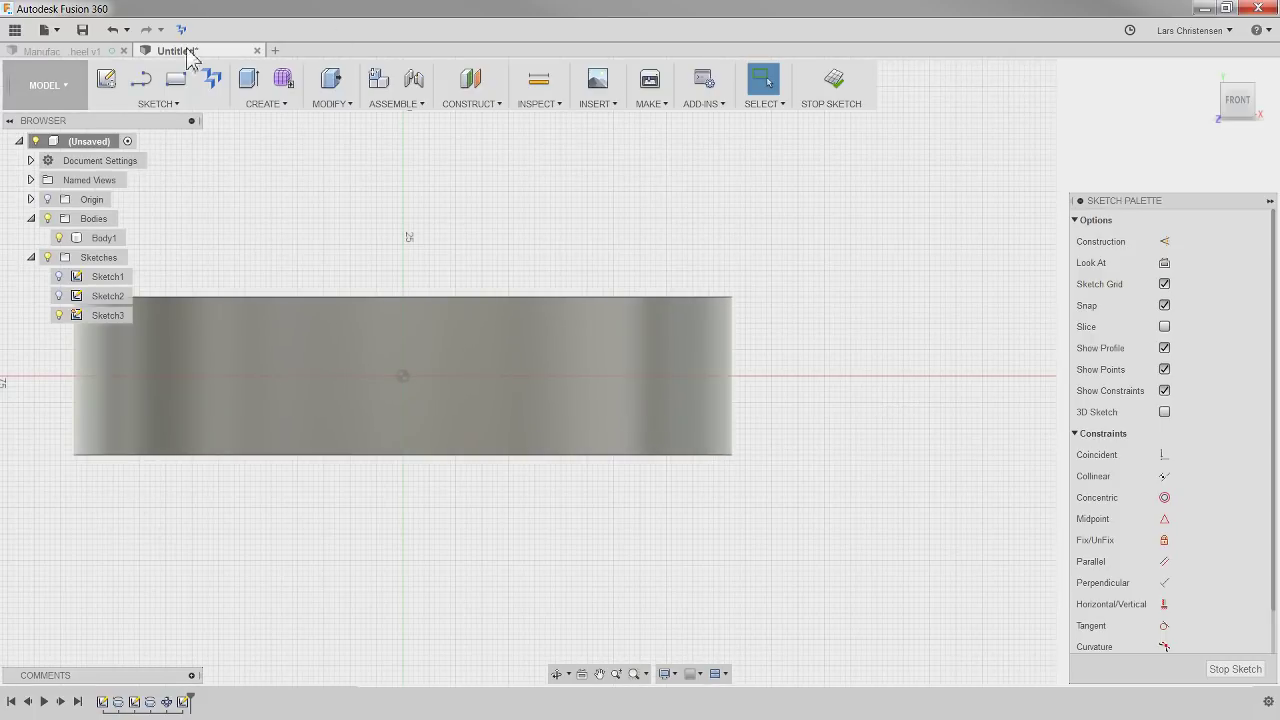
# Sketch a rectangle about 6 mm wide and 22 mm high straddling the rim's outer edge.
pyautogui.click(174, 78)
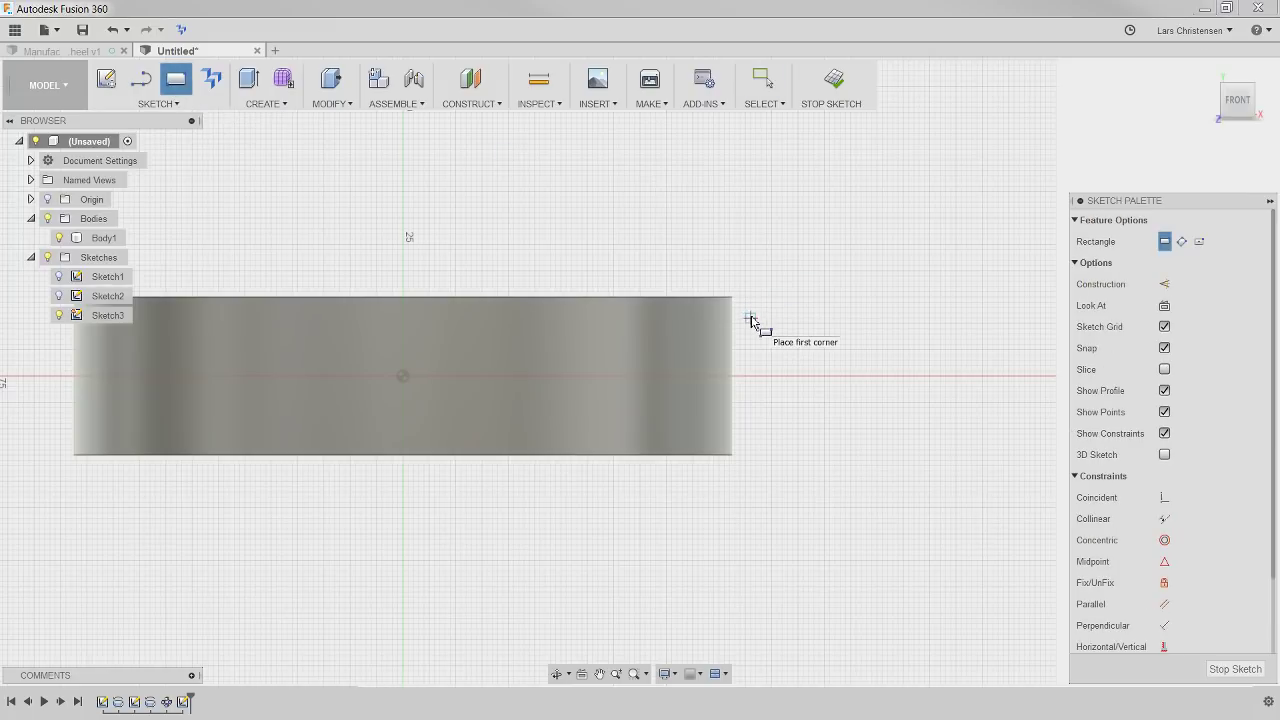
pyautogui.click(752, 320)
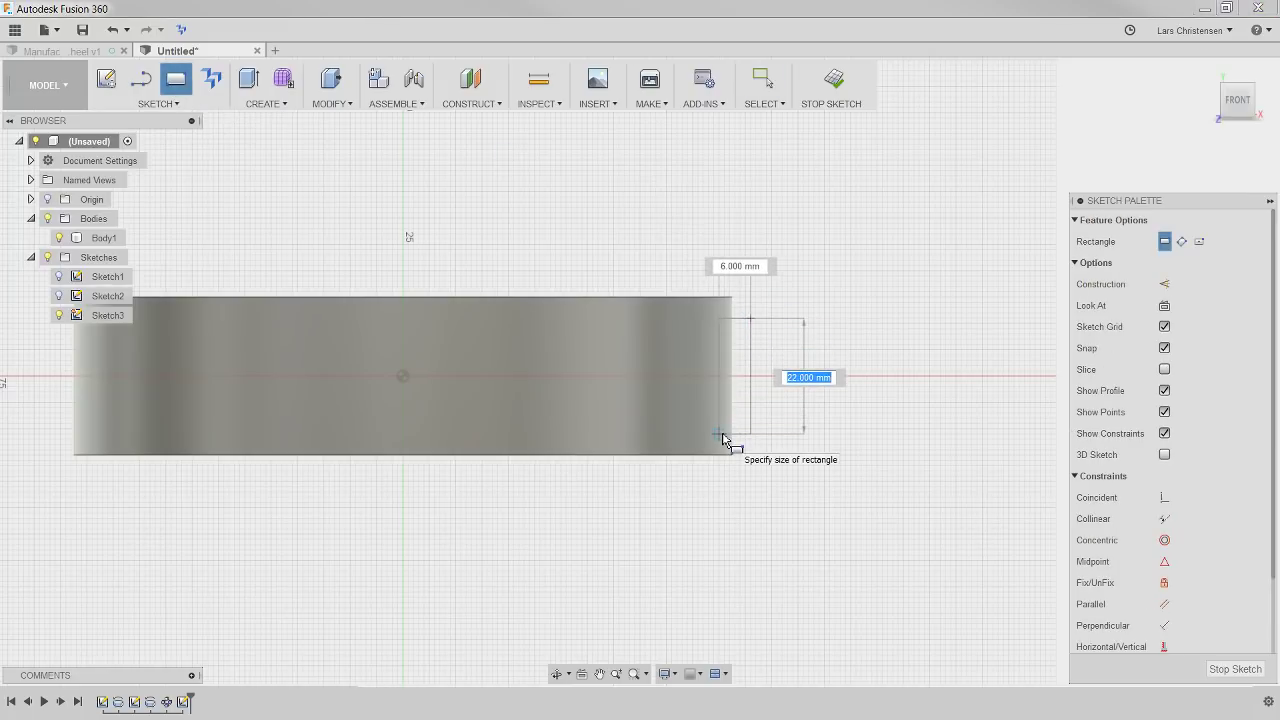
pyautogui.click(724, 438)
pyautogui.scroll(1, 803, 362)
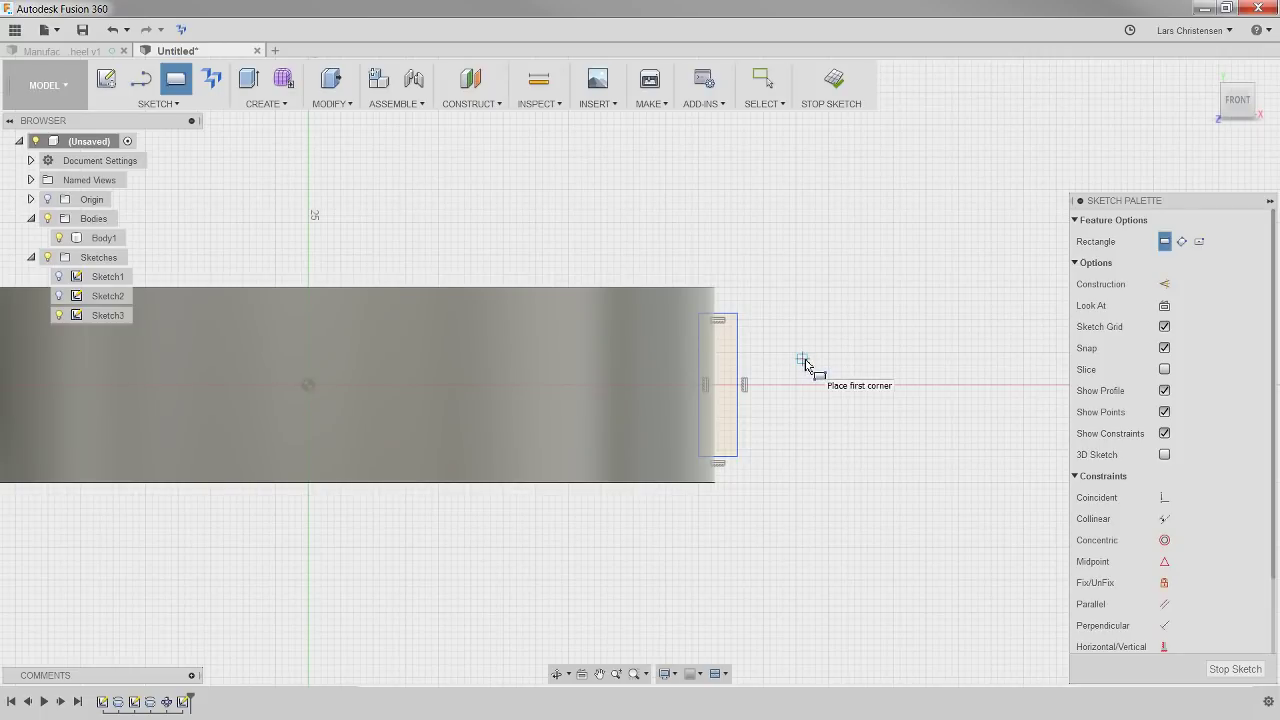
pyautogui.click(309, 385)
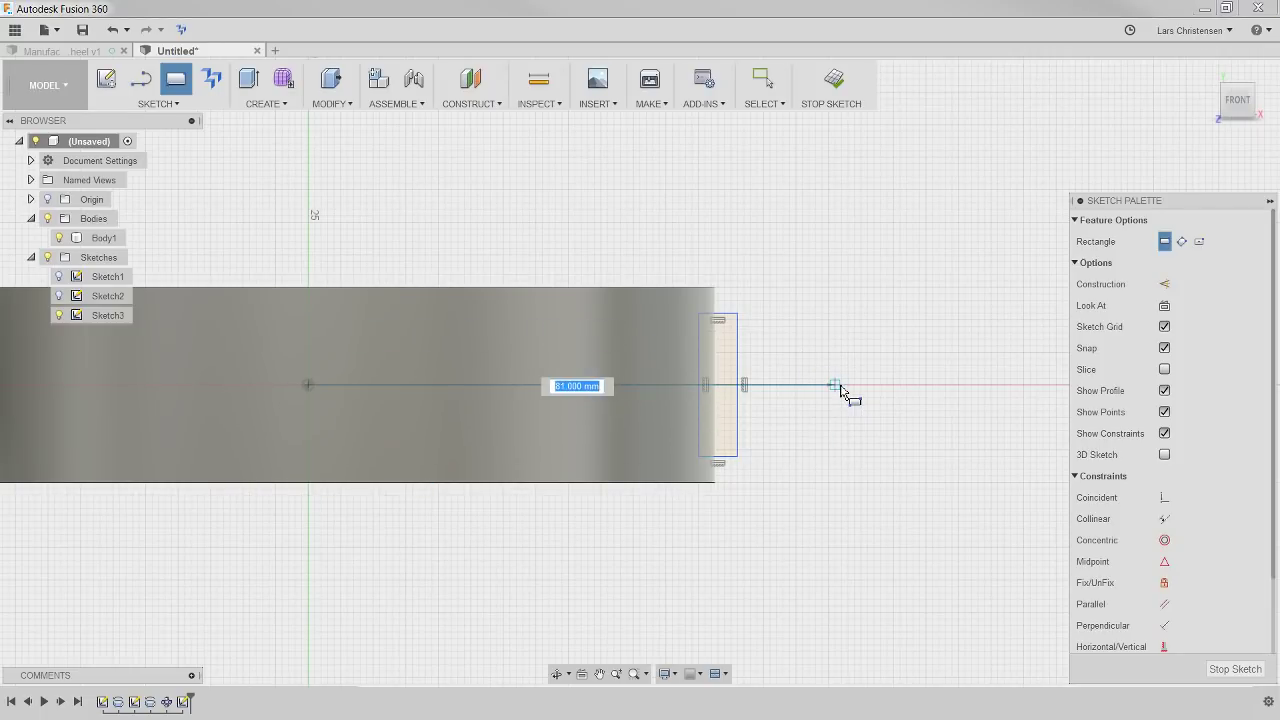
pyautogui.press('Escape')
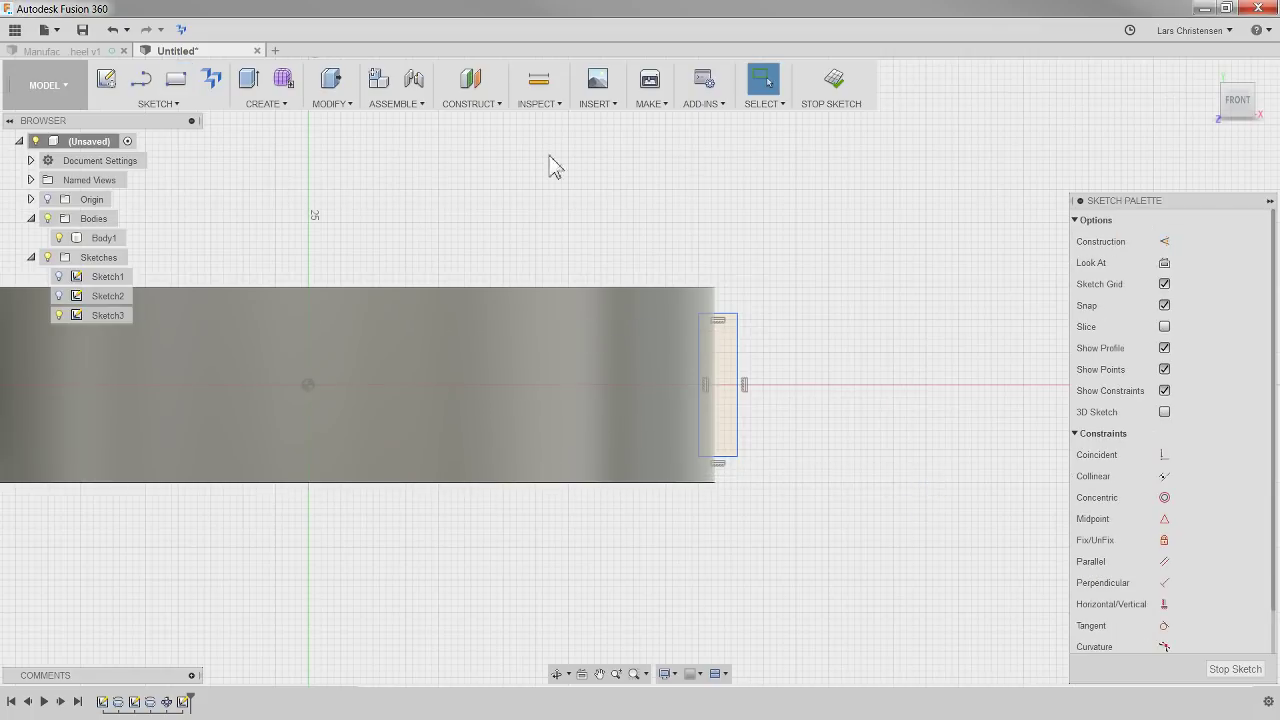
# Draw a horizontal line from the origin past the rim and make the rectangle's outer corners symmetric about it.
pyautogui.click(137, 86)
pyautogui.click(310, 386)
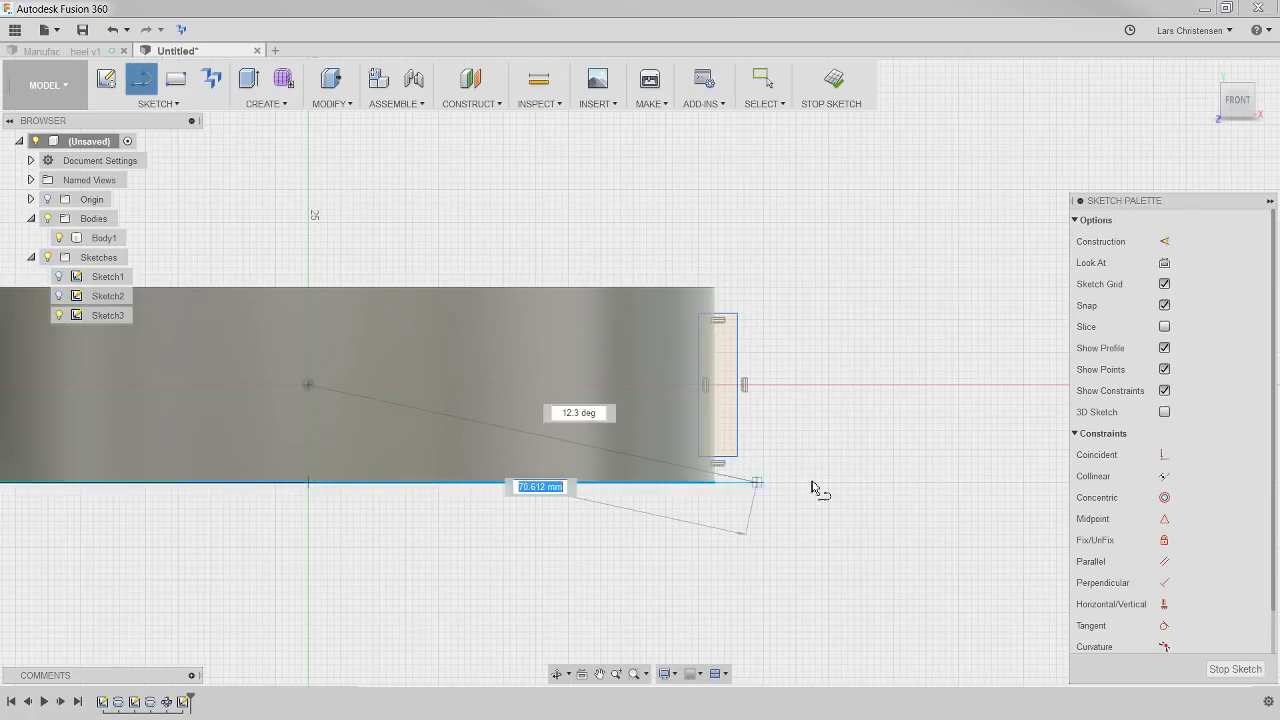
pyautogui.click(816, 387)
pyautogui.scroll(1, 786, 466)
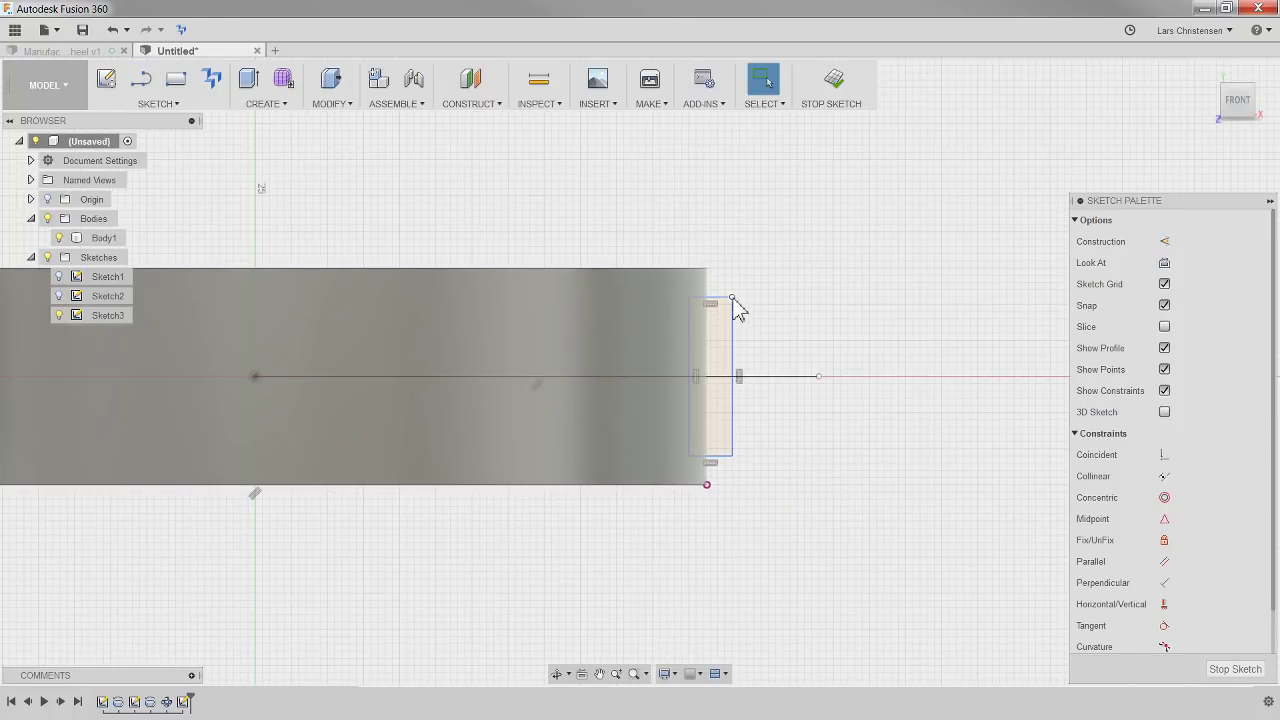
pyautogui.scroll(-1, 1217, 520)
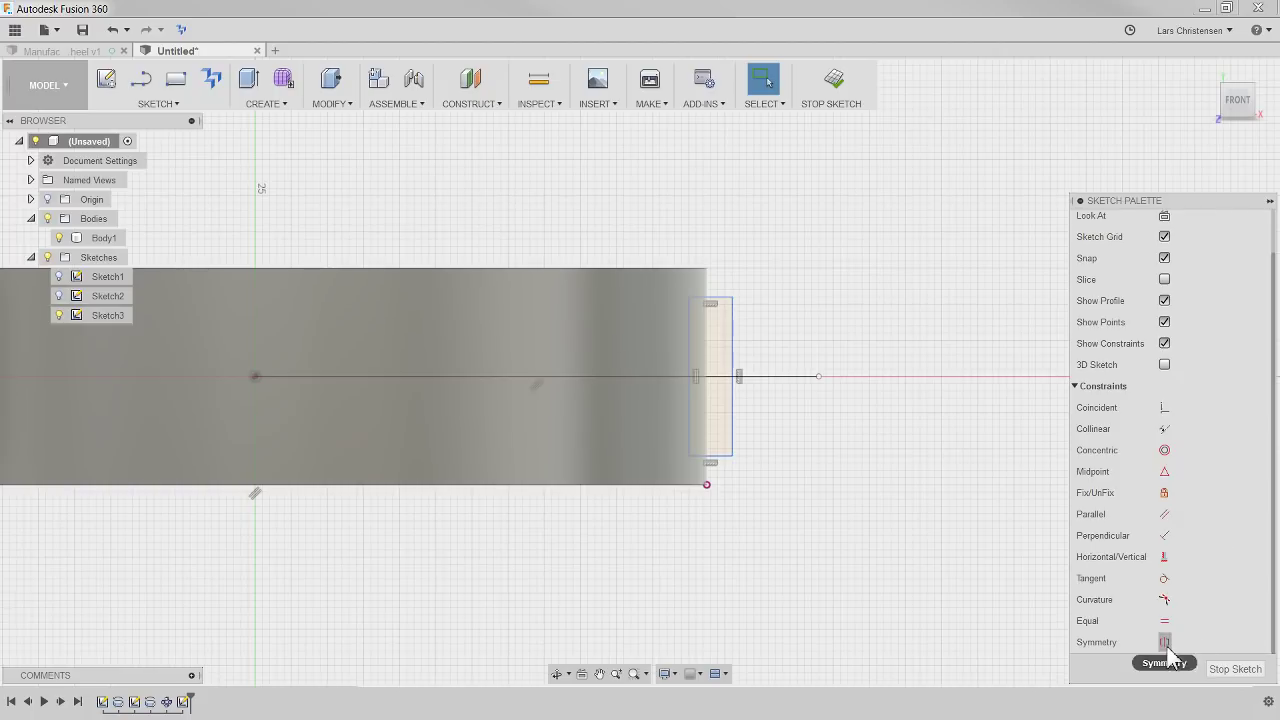
pyautogui.click(731, 298)
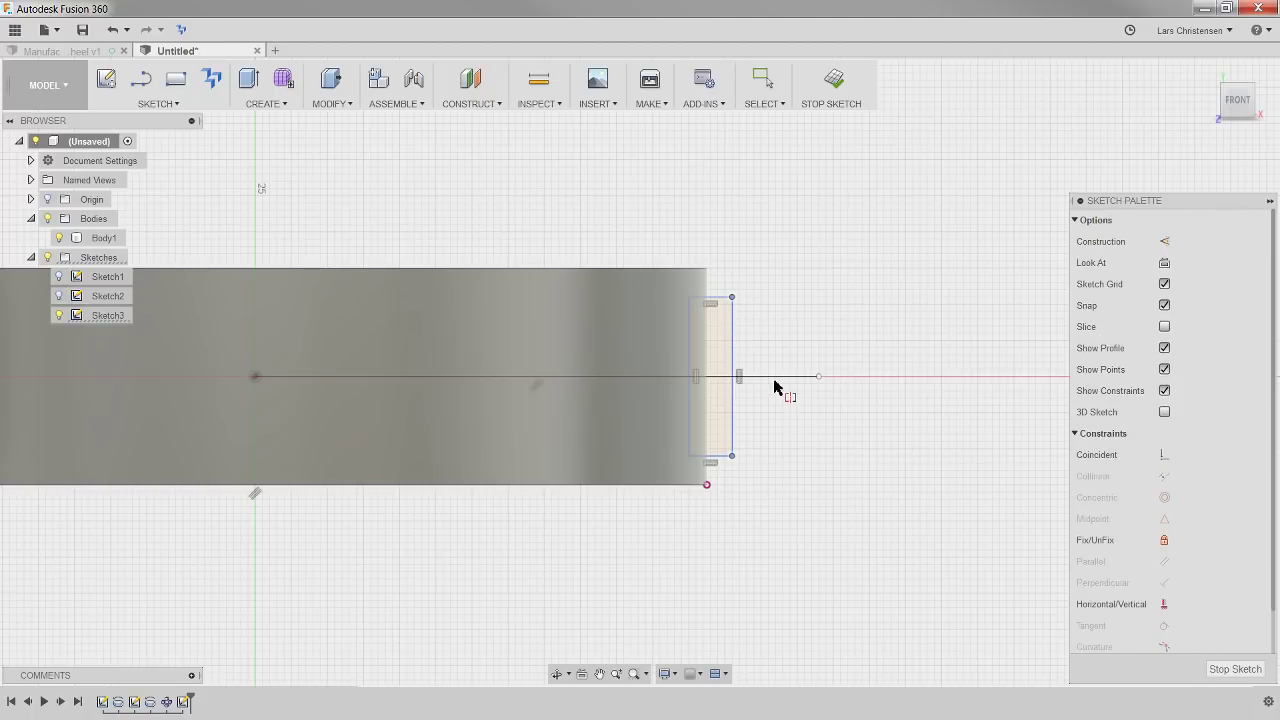
# Project the rim's upper edge into the sketch.
pyautogui.scroll(1, 868, 264)
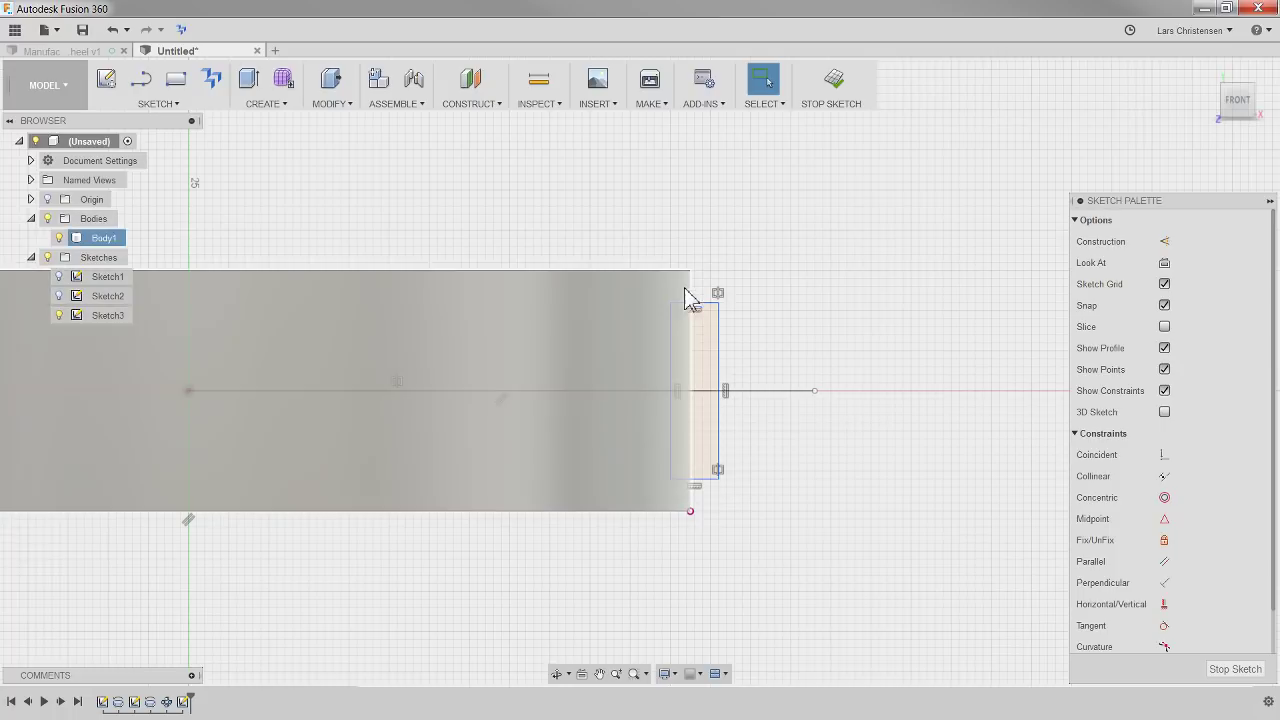
pyautogui.press('p')
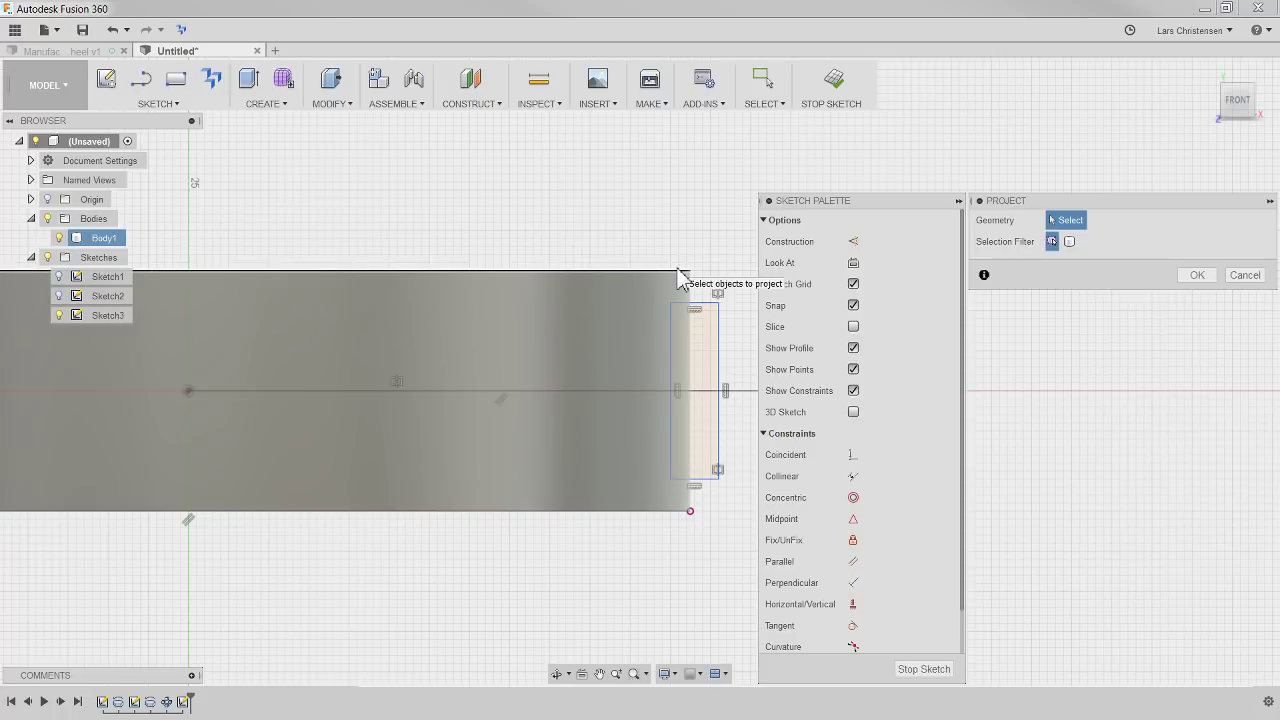
pyautogui.click(682, 271)
pyautogui.click(1188, 276)
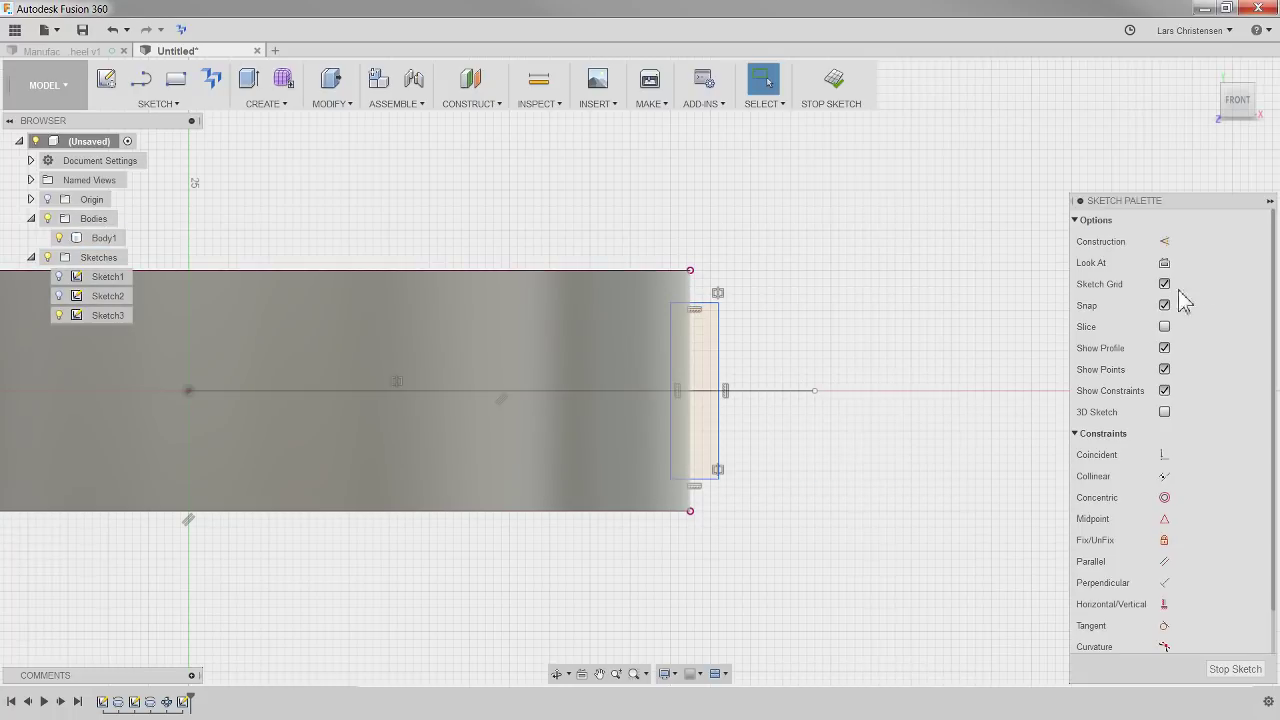
# Dimension the rectangle's inner side 2.5 mm inward from the end point of the projected rim edge.
pyautogui.press('d')
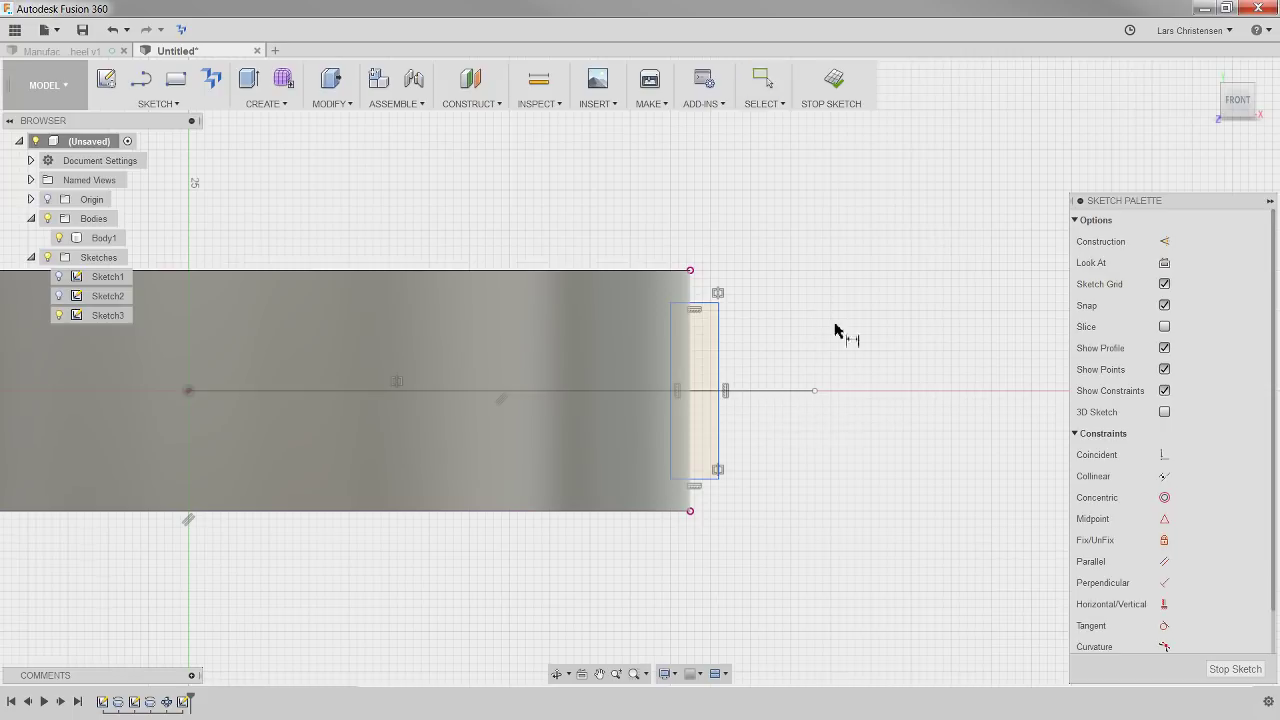
pyautogui.click(690, 271)
pyautogui.click(648, 233)
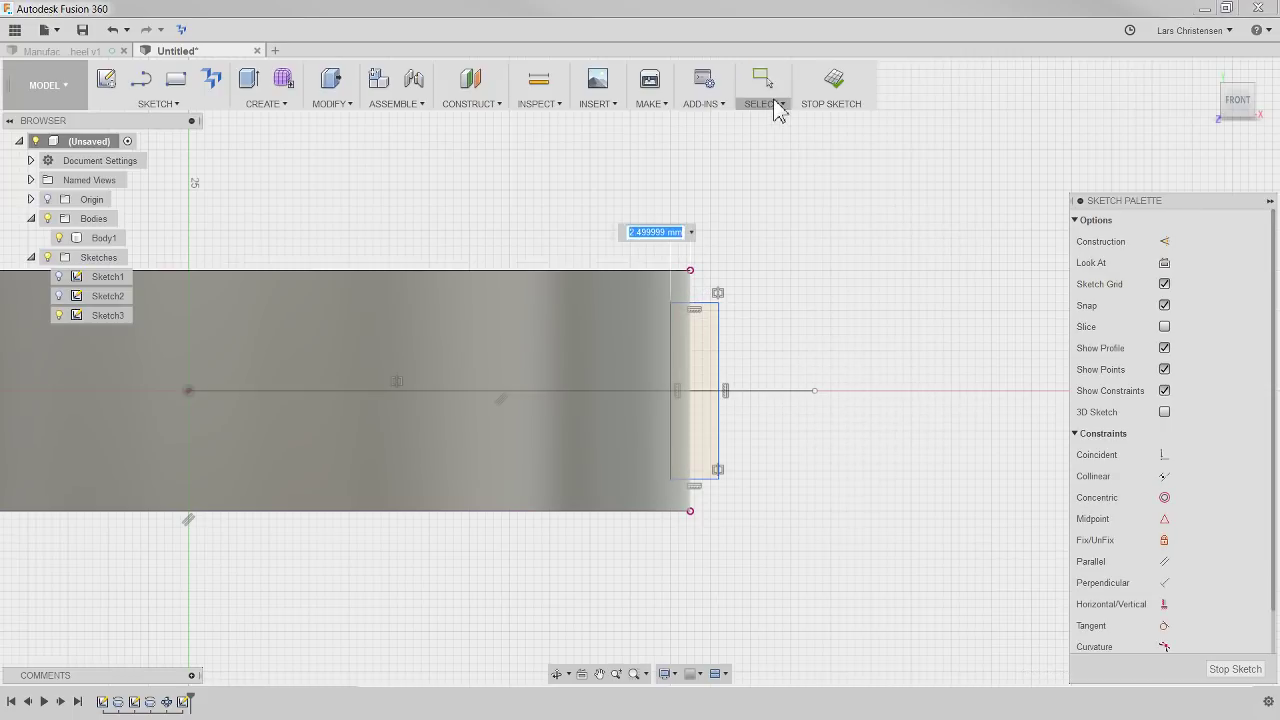
pyautogui.write('2.5')
pyautogui.press('Return')
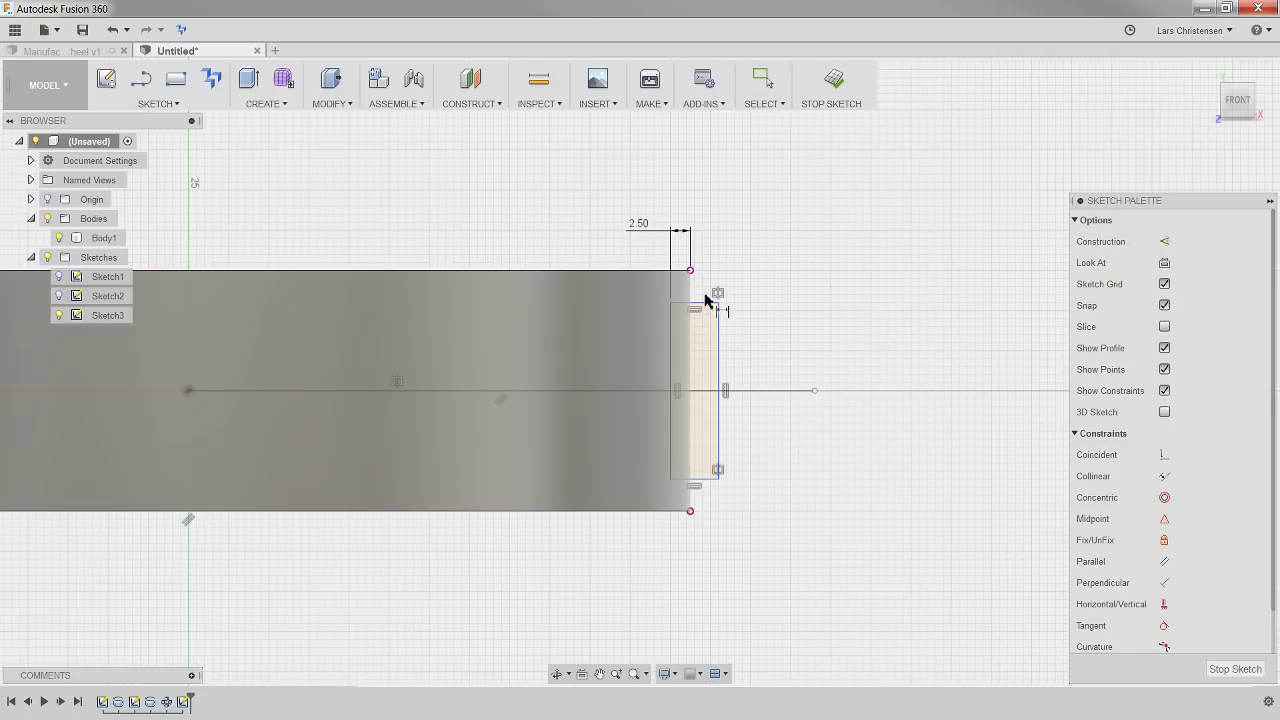
# Dimension the rectangle 6 mm wide and 22 mm high.
pyautogui.click(689, 177)
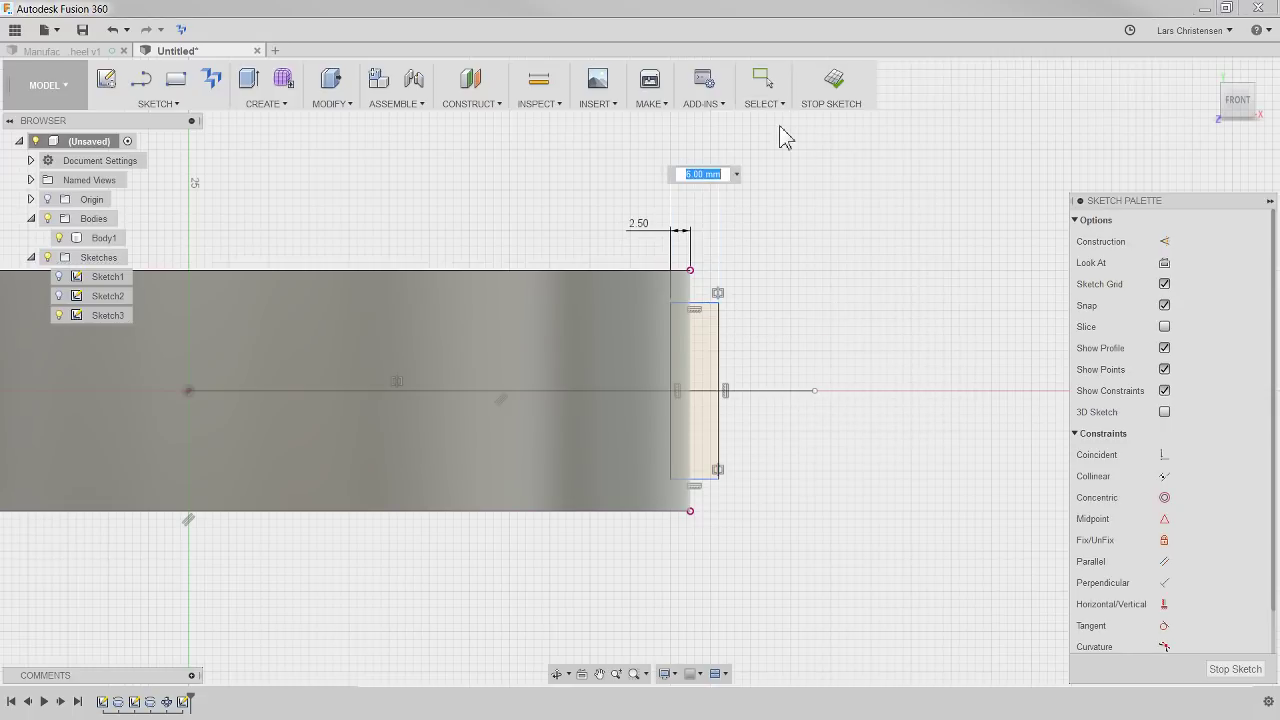
pyautogui.press('Return')
pyautogui.scroll(-2, 888, 338)
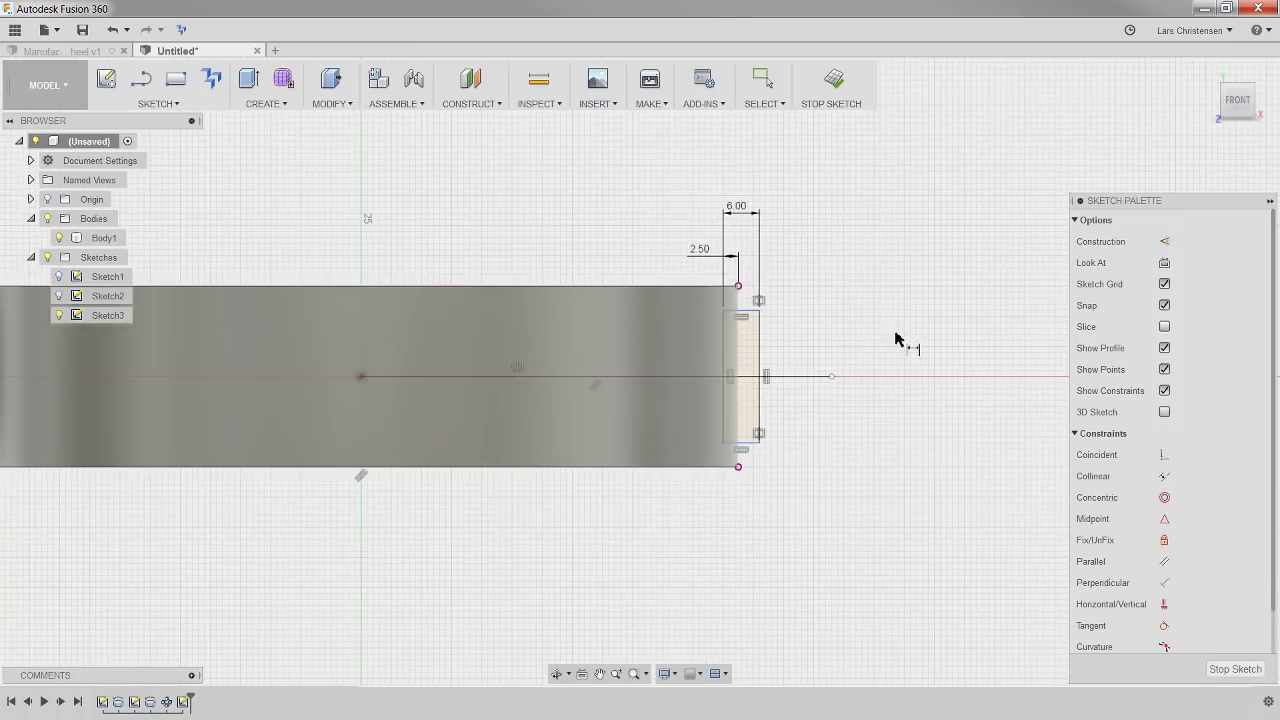
pyautogui.scroll(1, 845, 450)
pyautogui.click(748, 393)
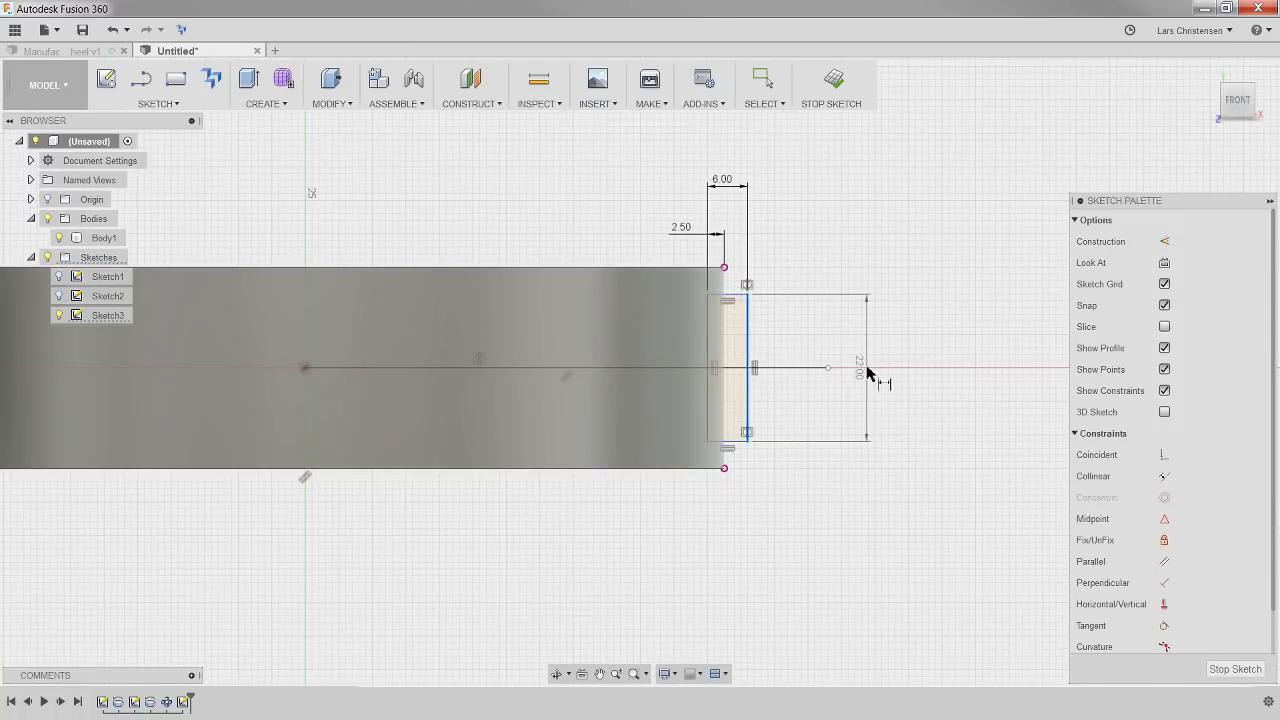
pyautogui.click(868, 370)
pyautogui.press('Return')
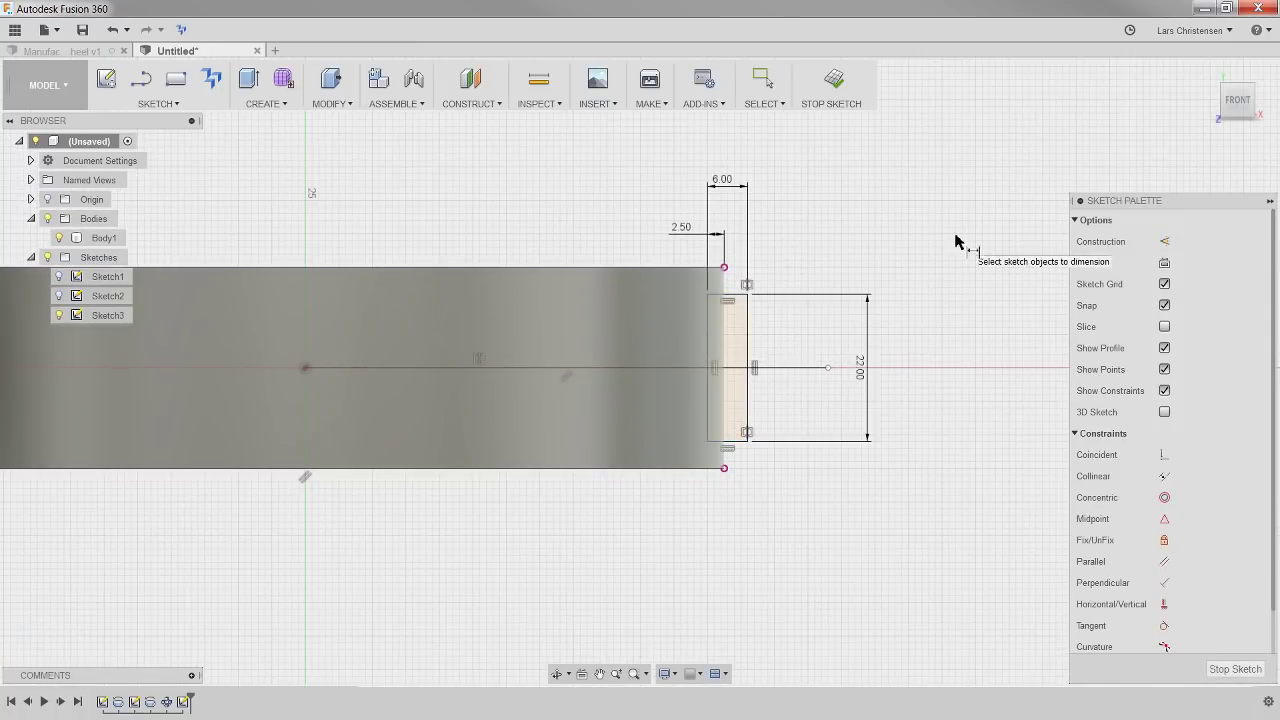
# Revolve both parts of the rectangle 360 degrees around the hub's origin axis as a cut in the rim.
pyautogui.scroll(1, 853, 340)
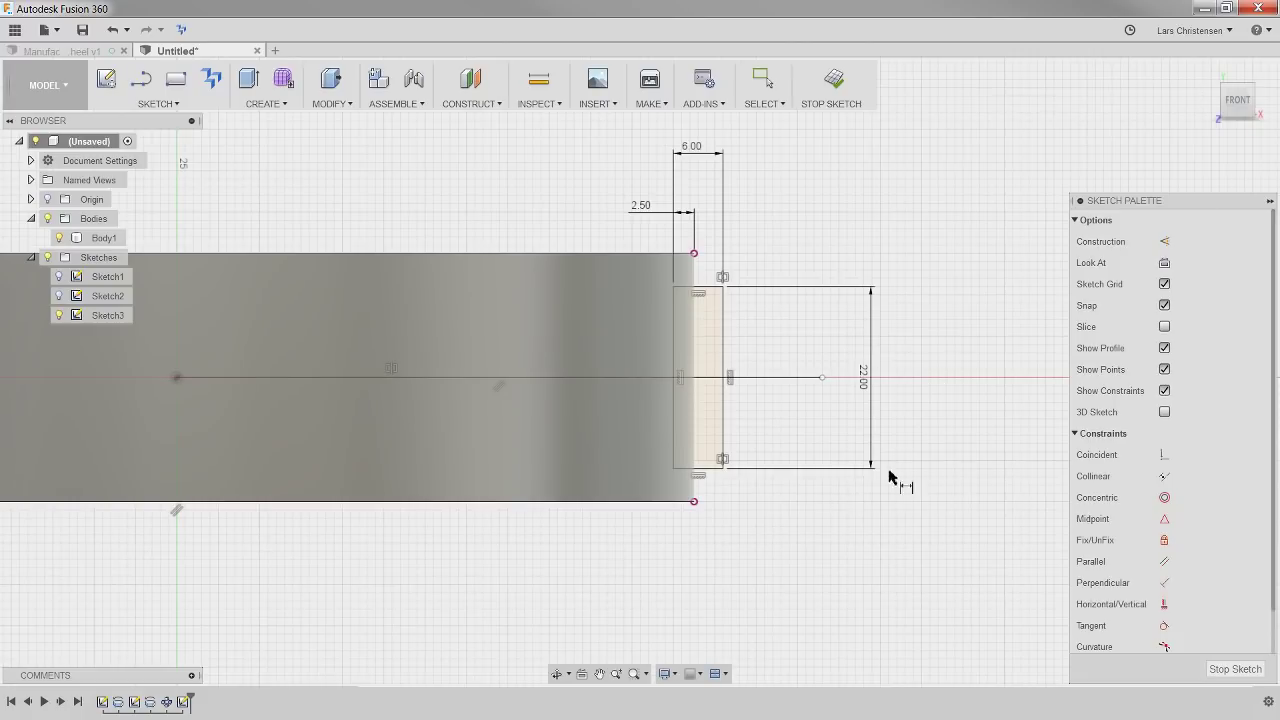
pyautogui.keyDown('shift'); pyautogui.moveTo(889, 477); pyautogui.dragTo(300, 130, button='middle'); pyautogui.keyUp('shift')
pyautogui.click(266, 104)
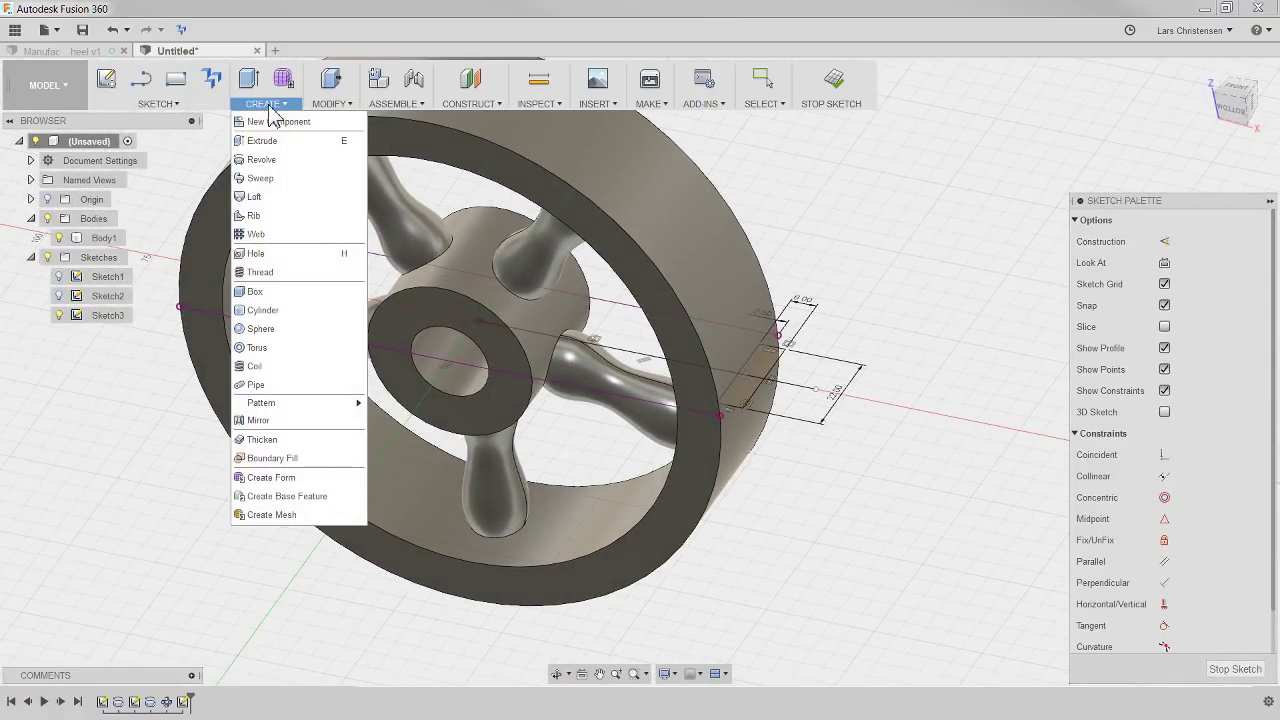
pyautogui.click(256, 161)
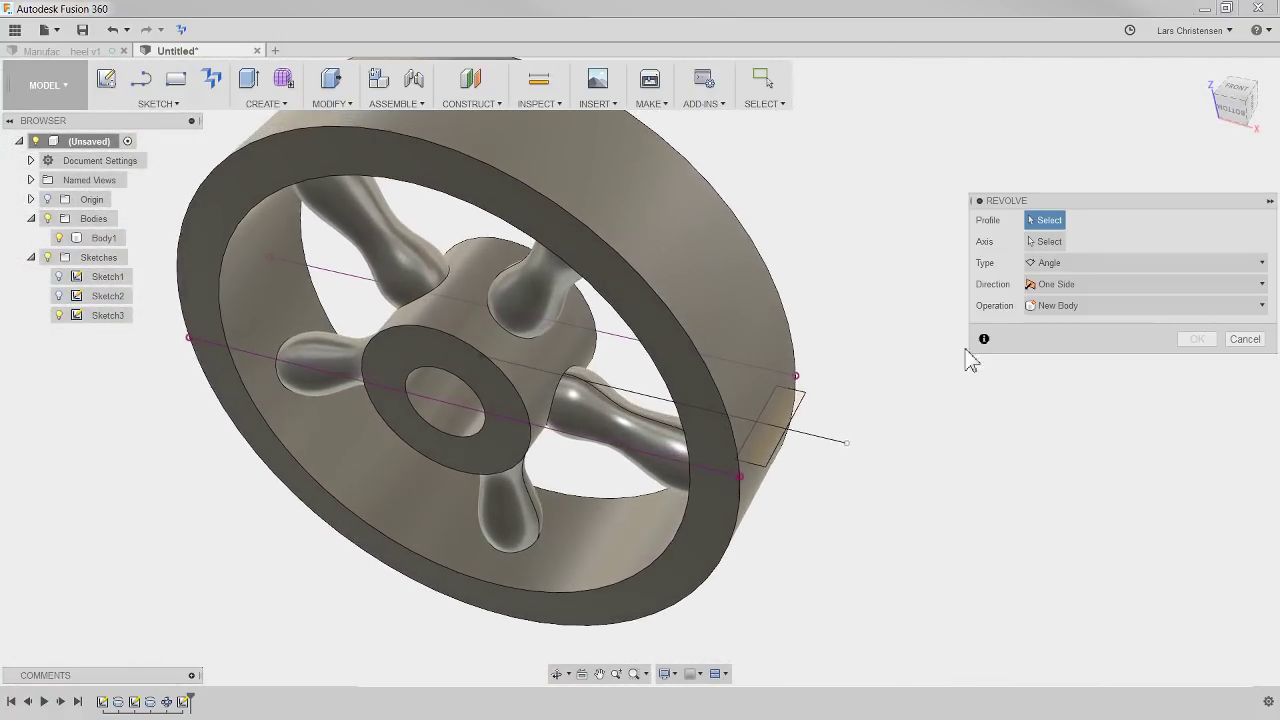
pyautogui.click(770, 448)
pyautogui.click(789, 409)
pyautogui.moveTo(789, 409)
pyautogui.keyDown('shift'); pyautogui.mouseDown(button='middle')
pyautogui.moveTo(857, 457)
pyautogui.moveTo(845, 480)
pyautogui.moveTo(986, 260)
pyautogui.mouseUp(button='middle'); pyautogui.keyUp('shift')
pyautogui.click(985, 243)
pyautogui.keyDown('shift'); pyautogui.moveTo(760, 330); pyautogui.dragTo(476, 302, button='middle'); pyautogui.keyUp('shift')
pyautogui.click(720, 515)
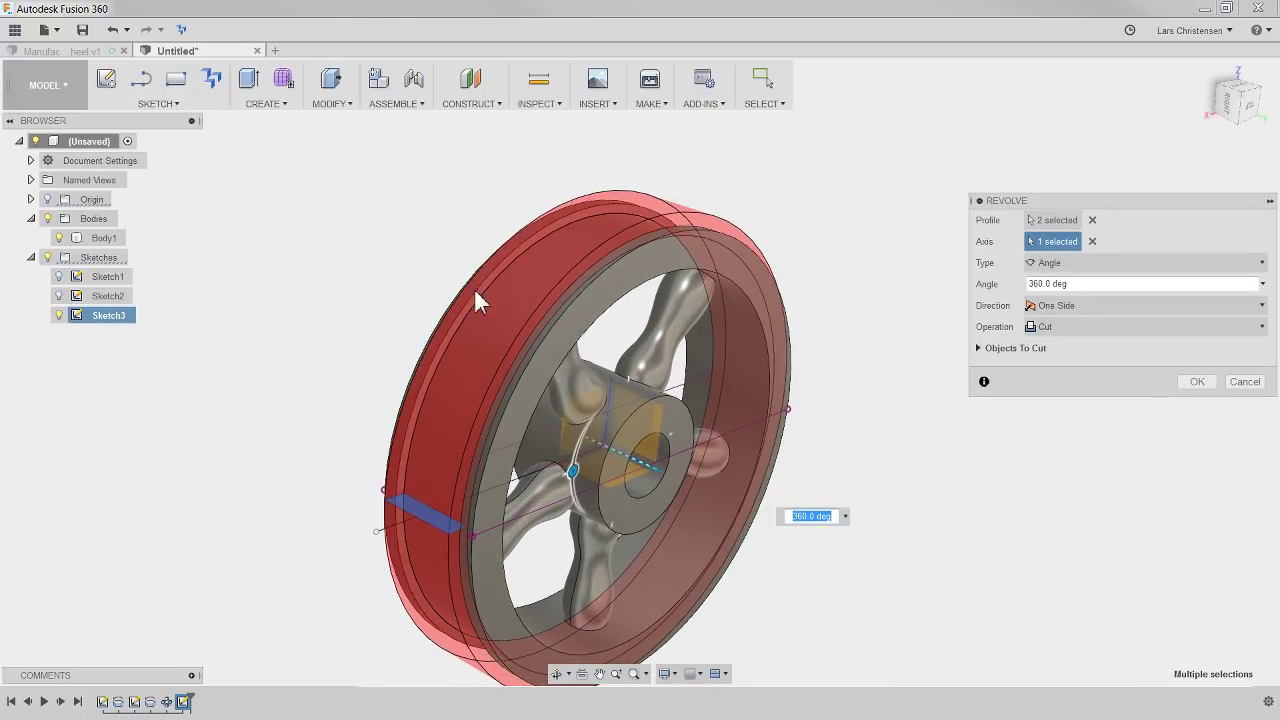
pyautogui.click(1203, 386)
# Start a new sketch on the origin's YZ plane through the flywheel's centre.
pyautogui.keyDown('shift'); pyautogui.moveTo(1080, 463); pyautogui.dragTo(464, 315, button='middle'); pyautogui.keyUp('shift')
pyautogui.scroll(4, 480, 306)
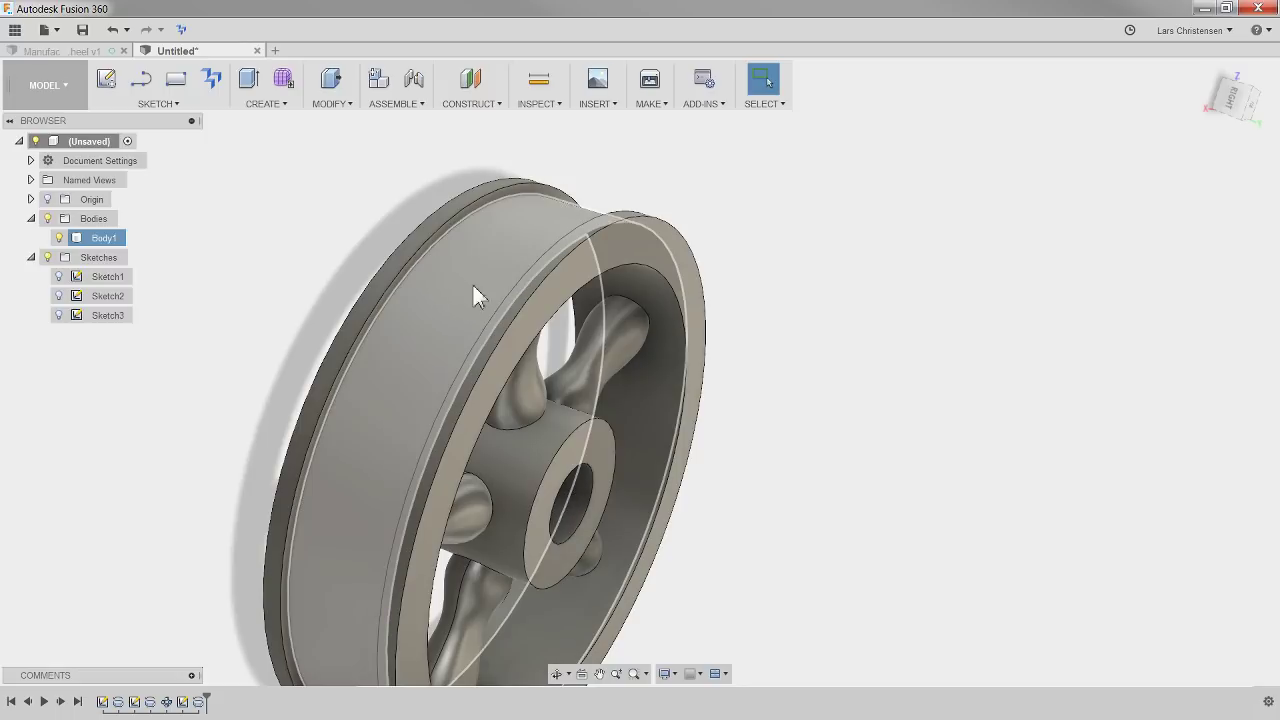
pyautogui.keyDown('shift'); pyautogui.moveTo(502, 310); pyautogui.dragTo(515, 411, button='middle'); pyautogui.keyUp('shift')
pyautogui.scroll(2, 848, 313)
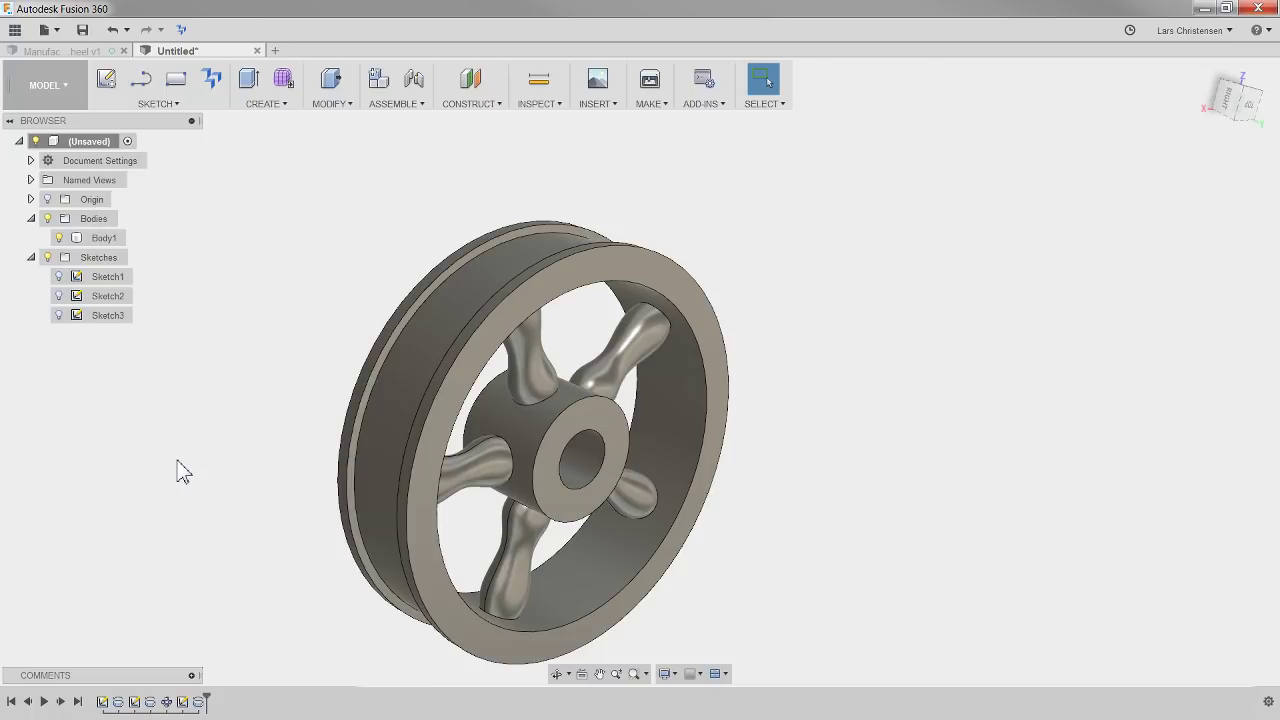
pyautogui.click(106, 80)
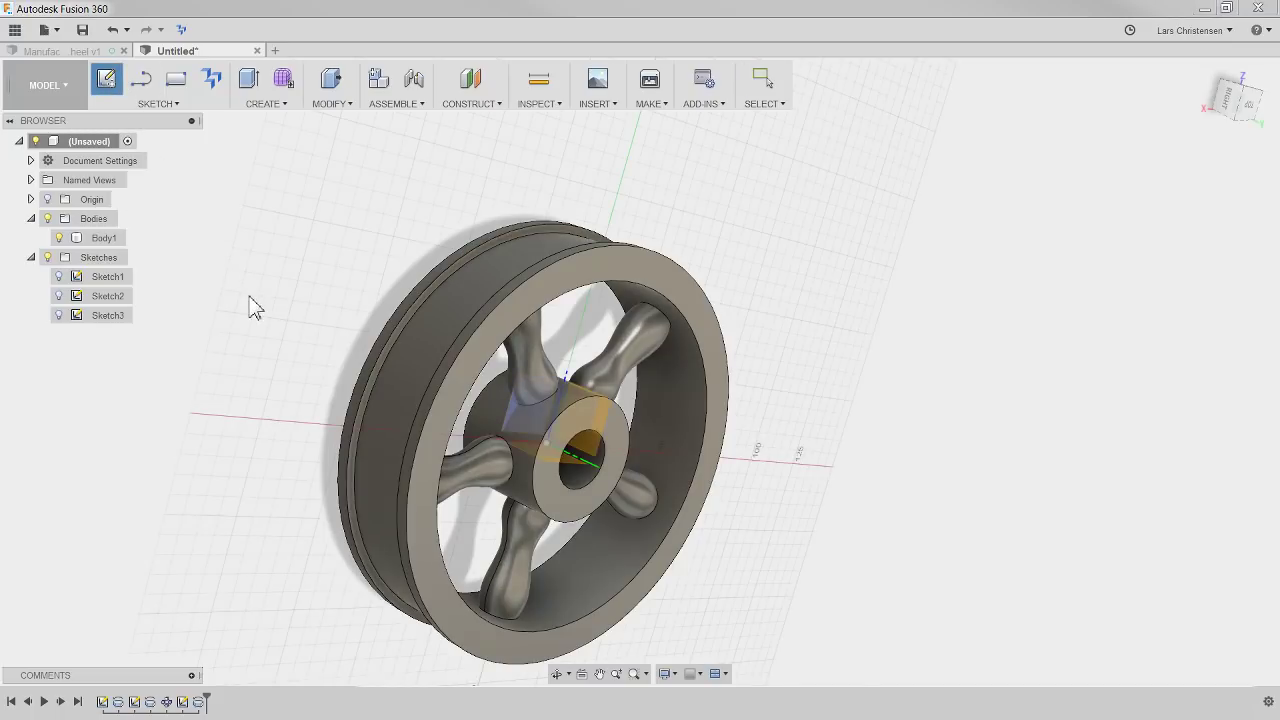
pyautogui.click(600, 438)
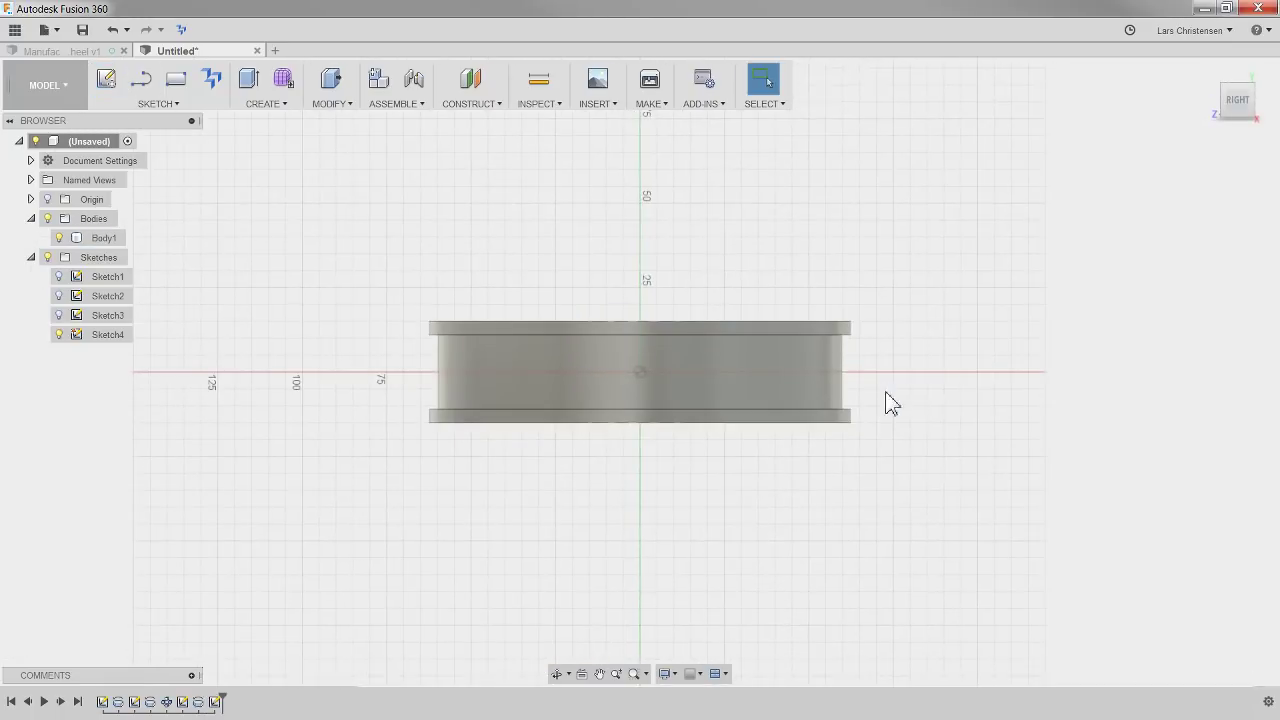
# Project the upper flange's inner edge and the groove's floor face into the sketch.
pyautogui.scroll(10, 892, 403)
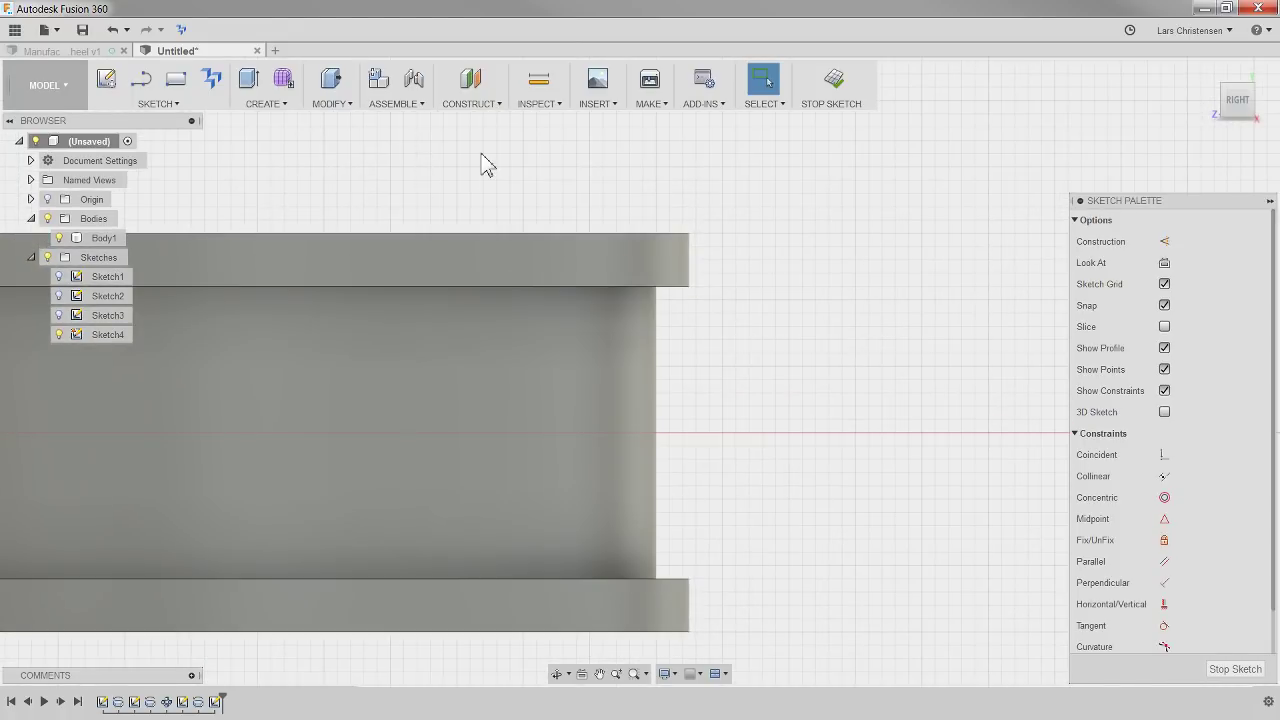
pyautogui.press('l')
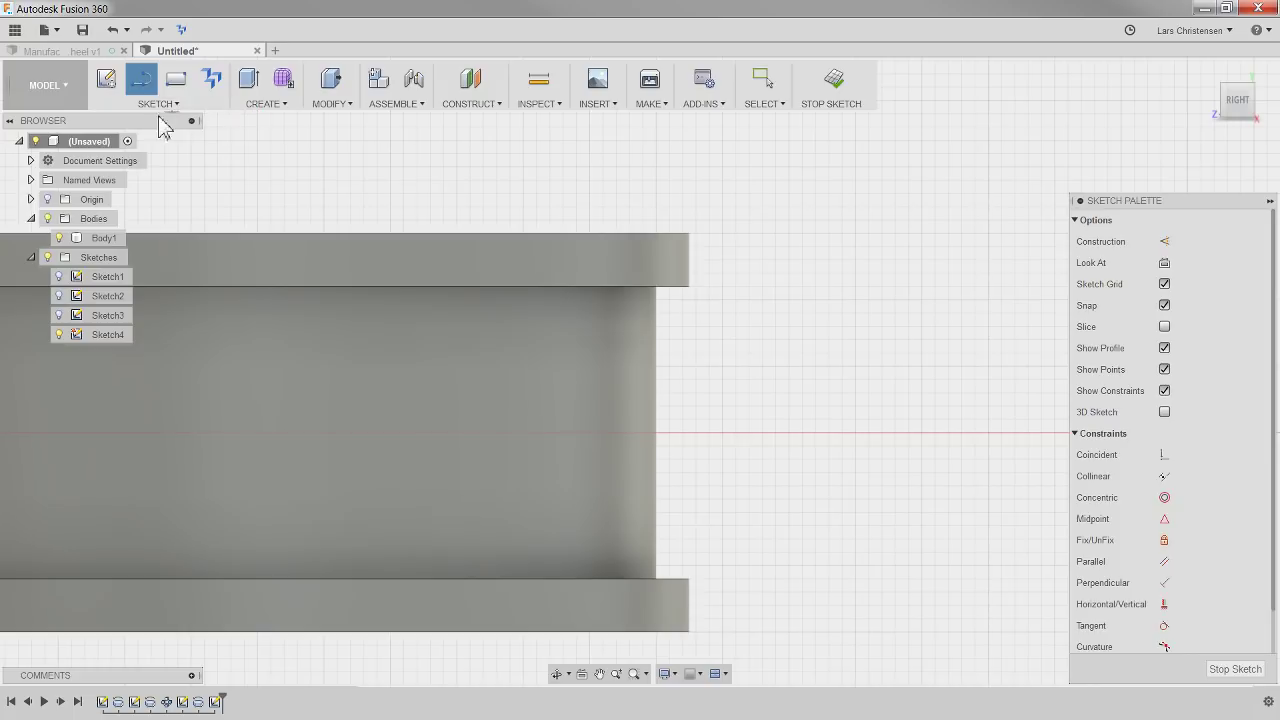
pyautogui.press('p')
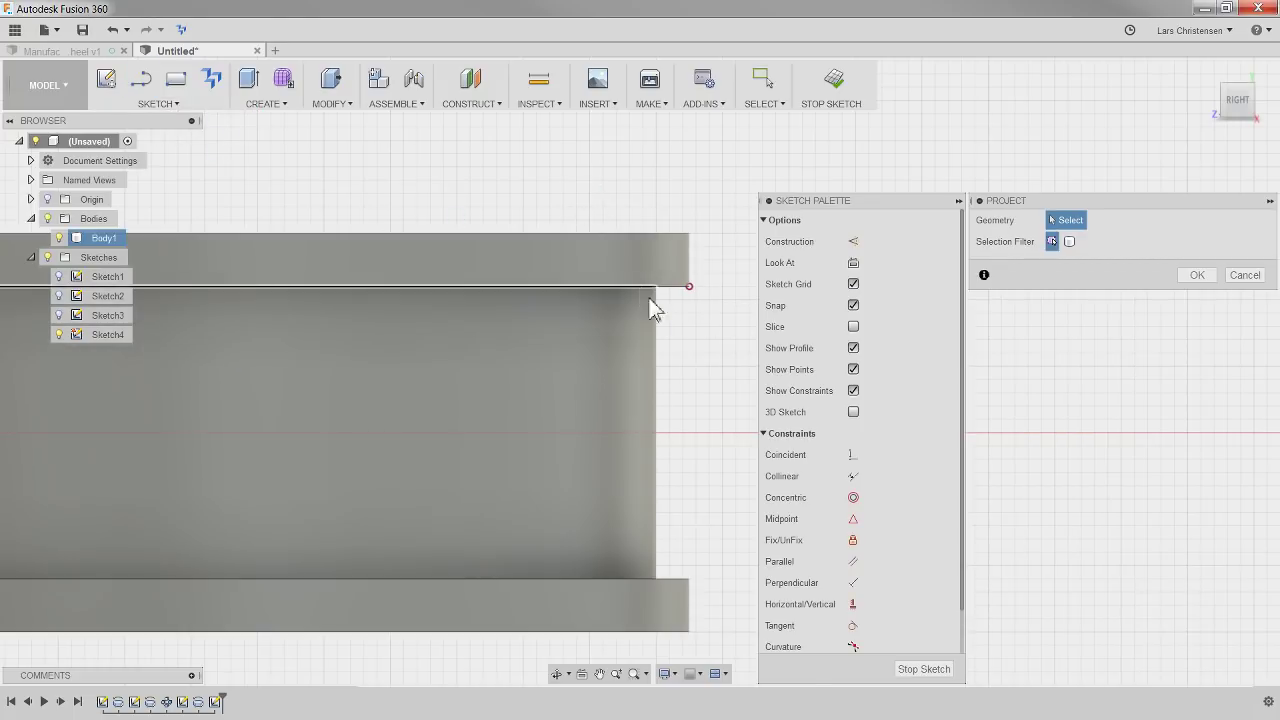
pyautogui.click(648, 287)
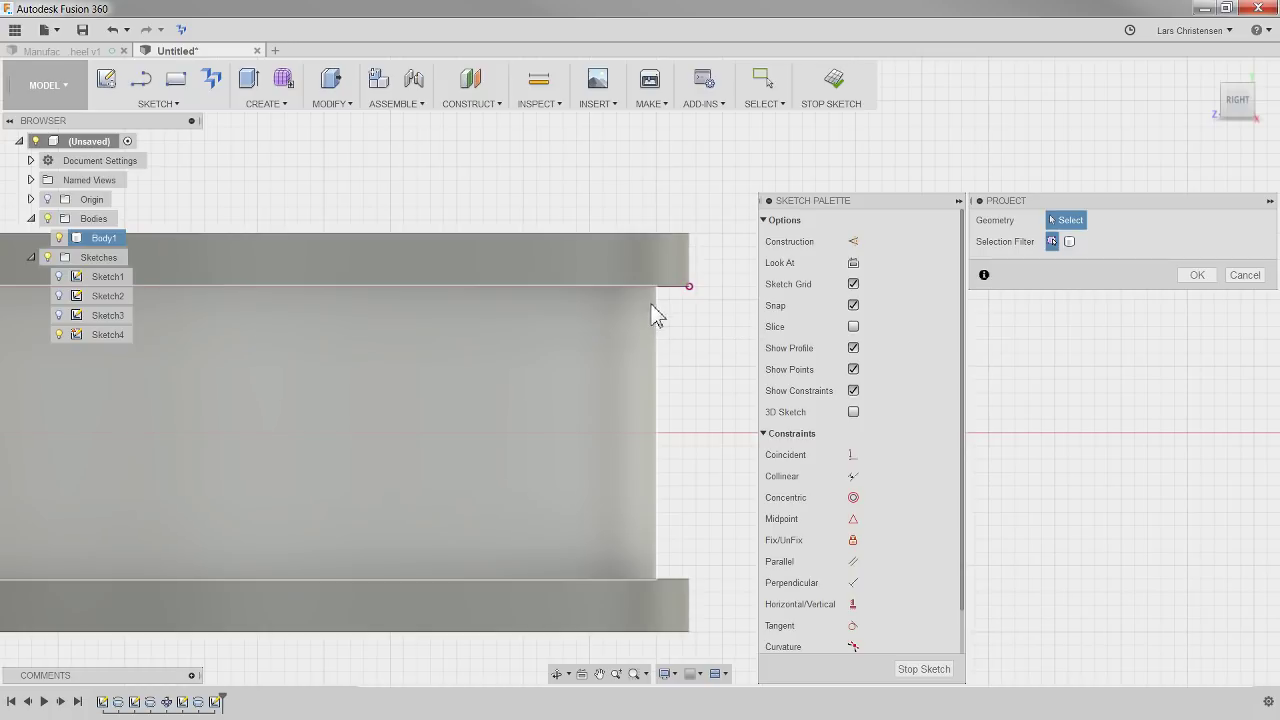
pyautogui.click(651, 305)
# Sketch a closed outward-pointing triangle from the groove's upper corner, with a base about 4 mm along the groove floor and sides about 3.6 mm.
pyautogui.press('l')
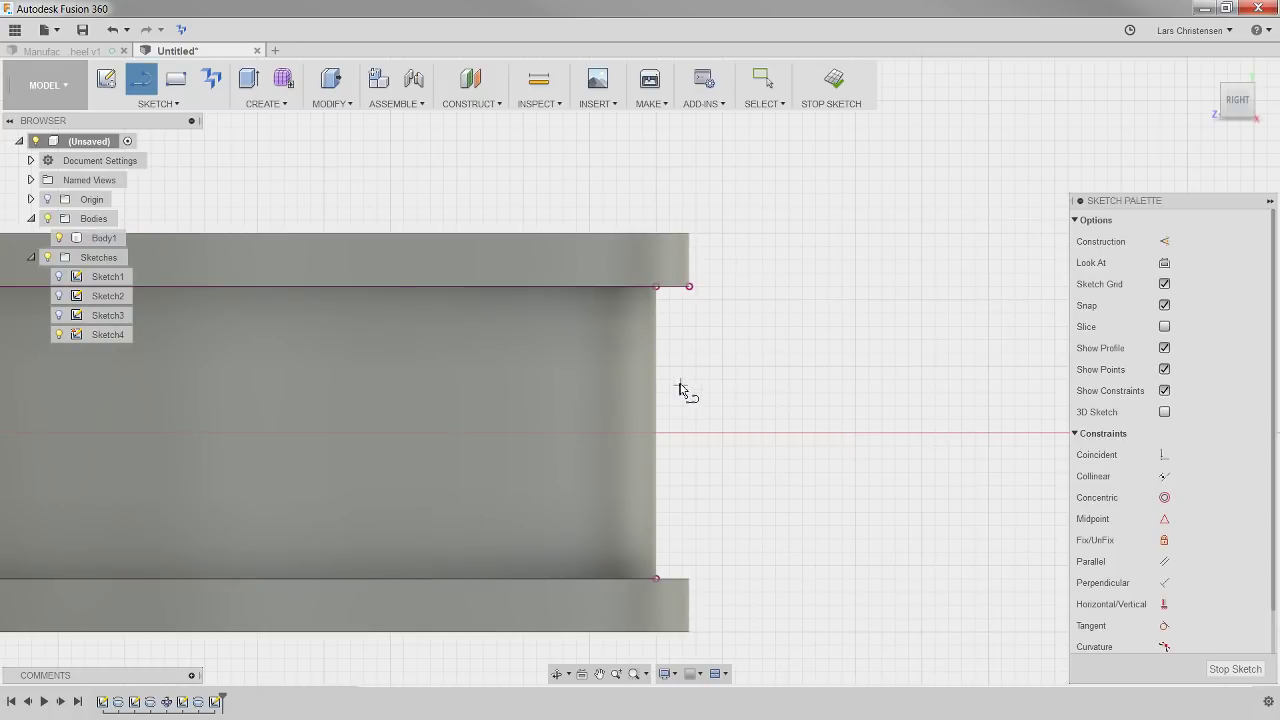
pyautogui.click(657, 288)
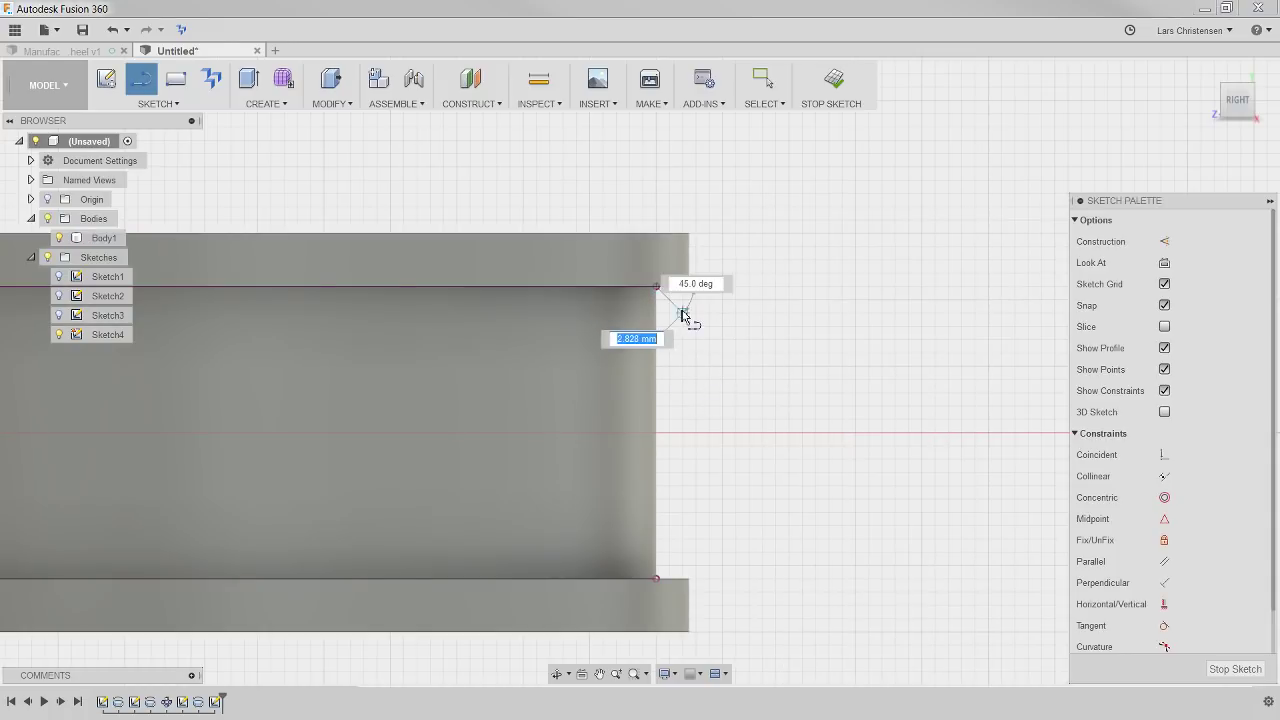
pyautogui.click(693, 318)
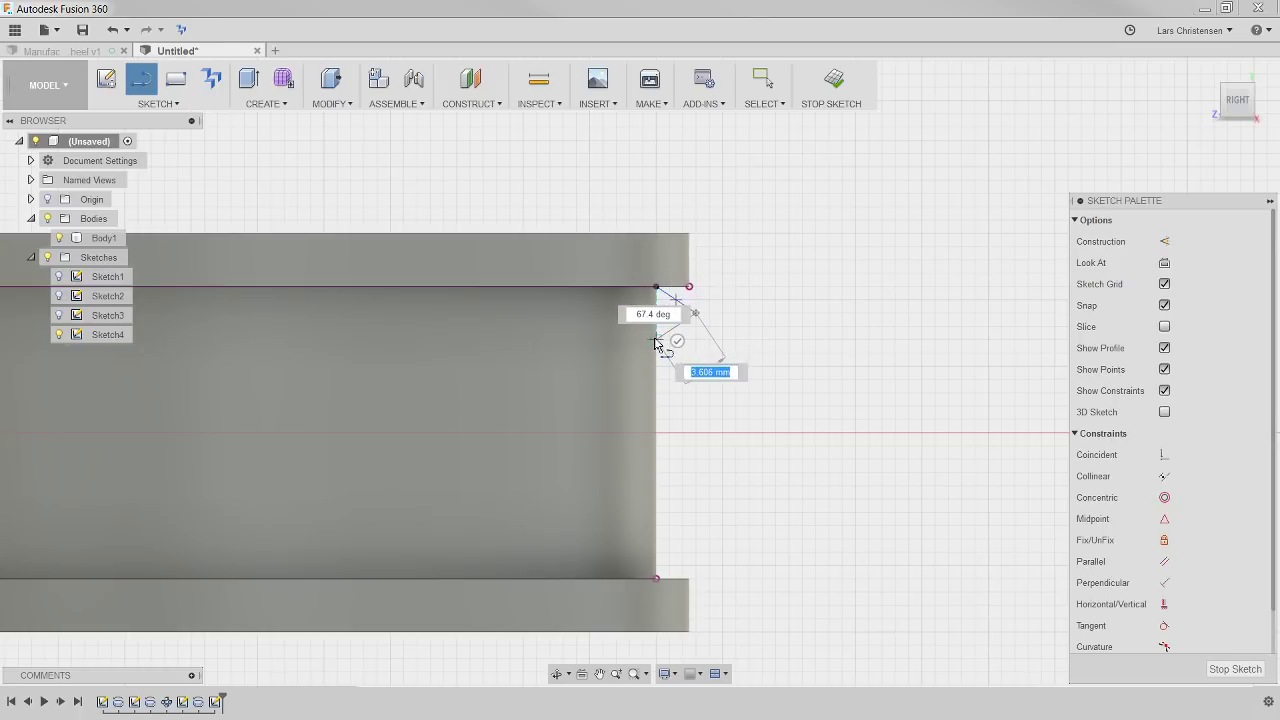
pyautogui.click(656, 343)
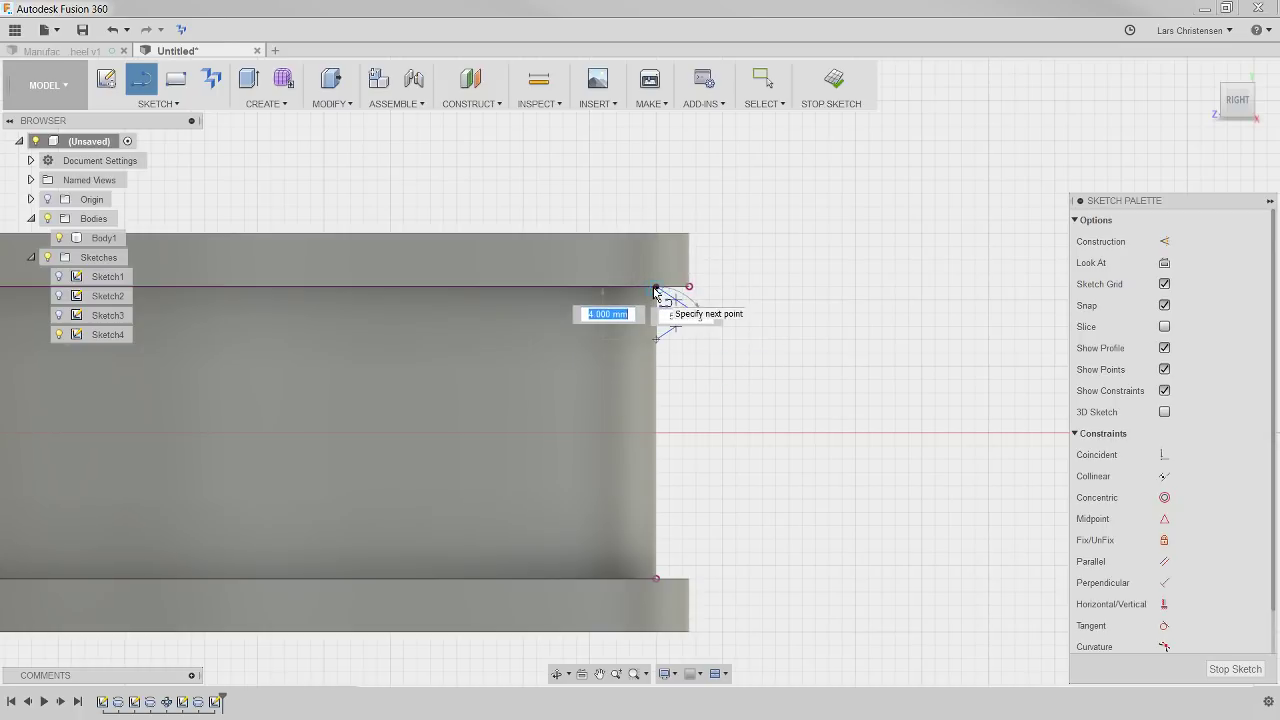
pyautogui.click(656, 288)
pyautogui.scroll(4, 657, 294)
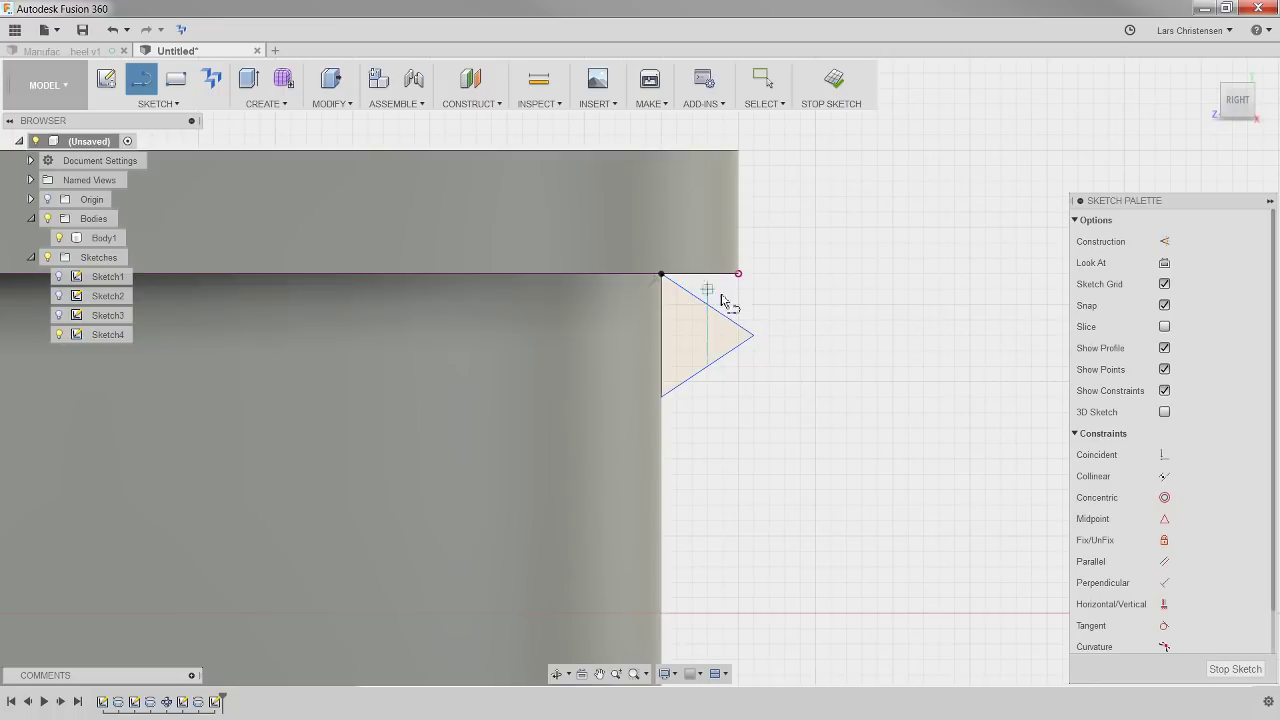
# Apply an Equal constraint to the triangle's two slanted sides.
pyautogui.scroll(-1, 1205, 418)
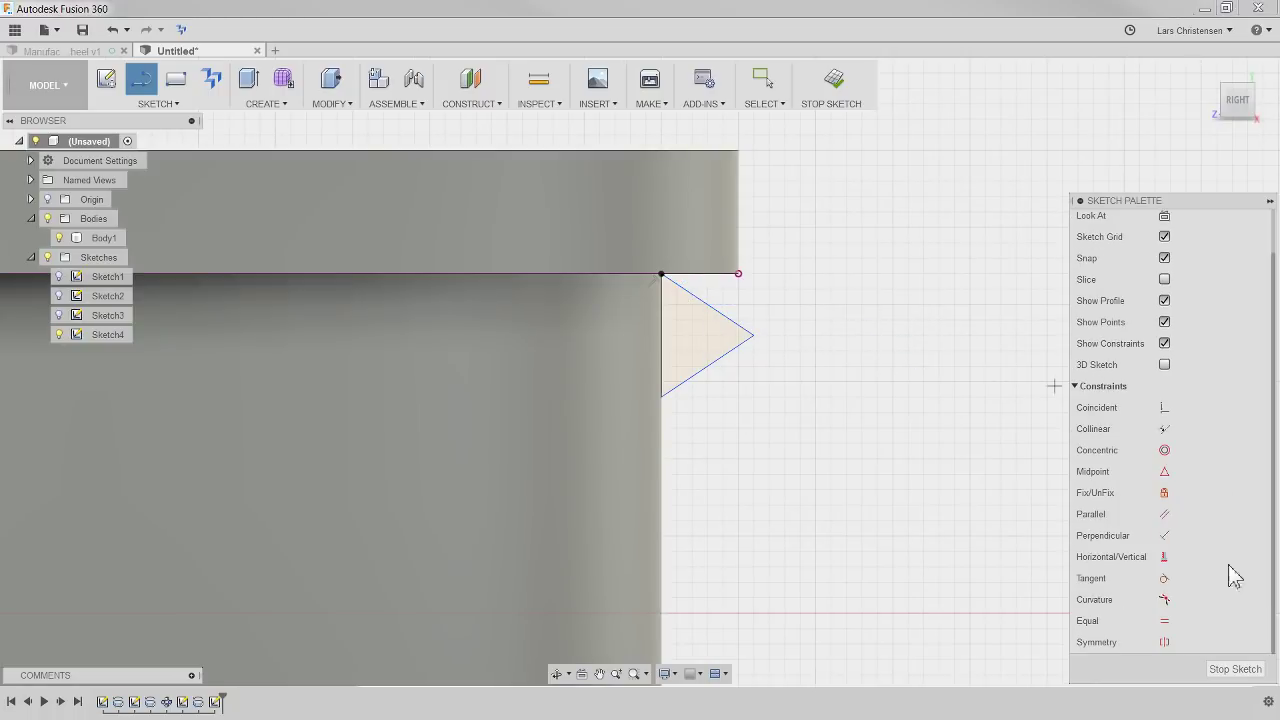
pyautogui.click(1164, 620)
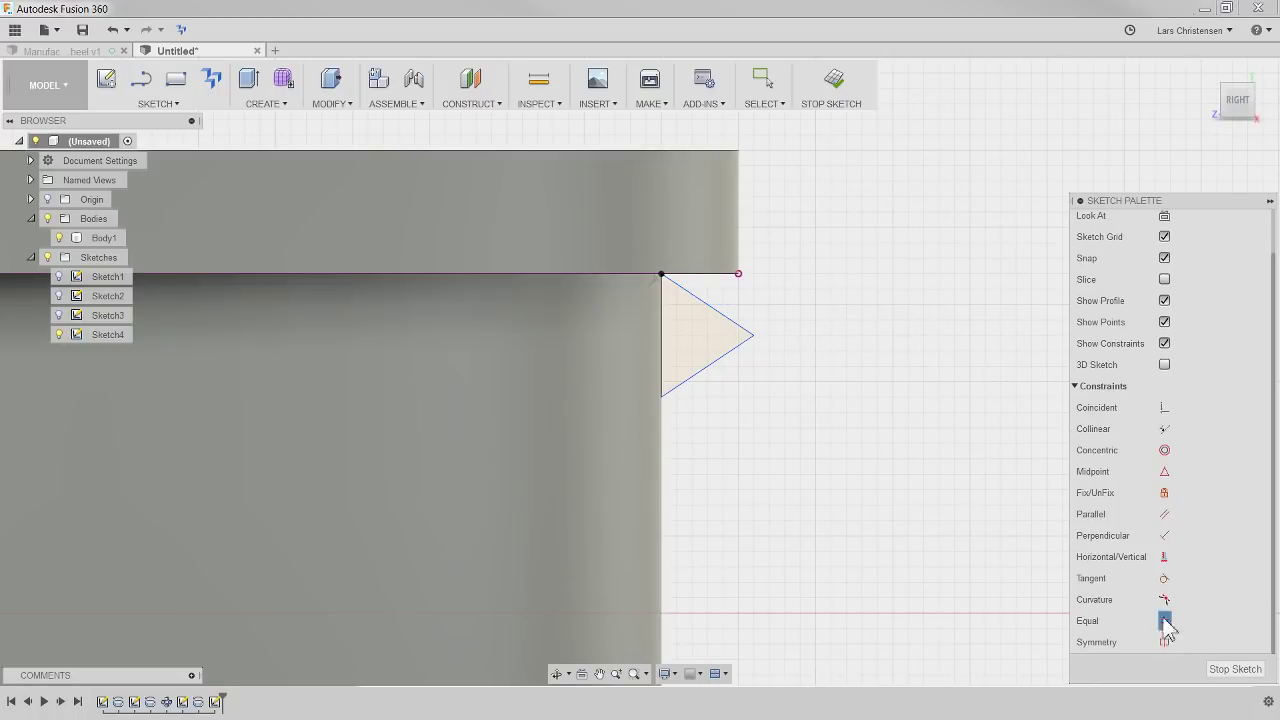
pyautogui.click(706, 368)
pyautogui.click(735, 329)
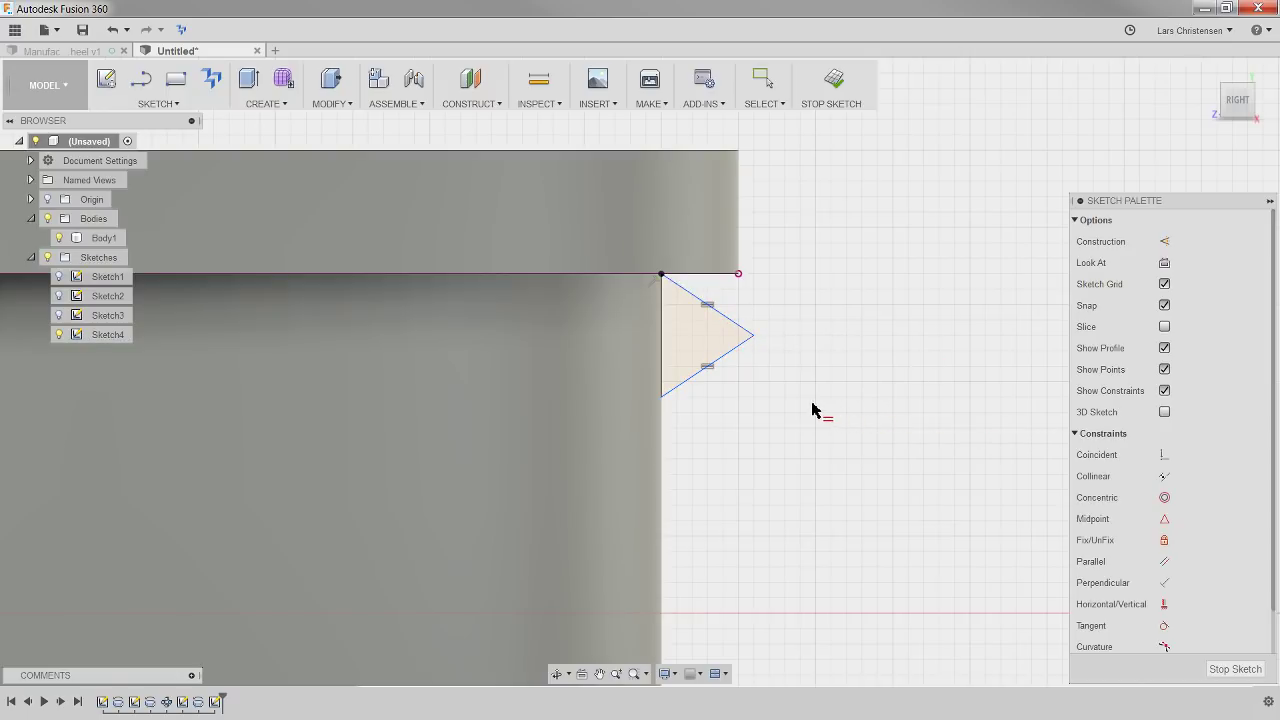
# Dimension the triangle's base at 4 mm and the angle between its two slanted sides at 45 degrees.
pyautogui.click(661, 341)
pyautogui.click(838, 337)
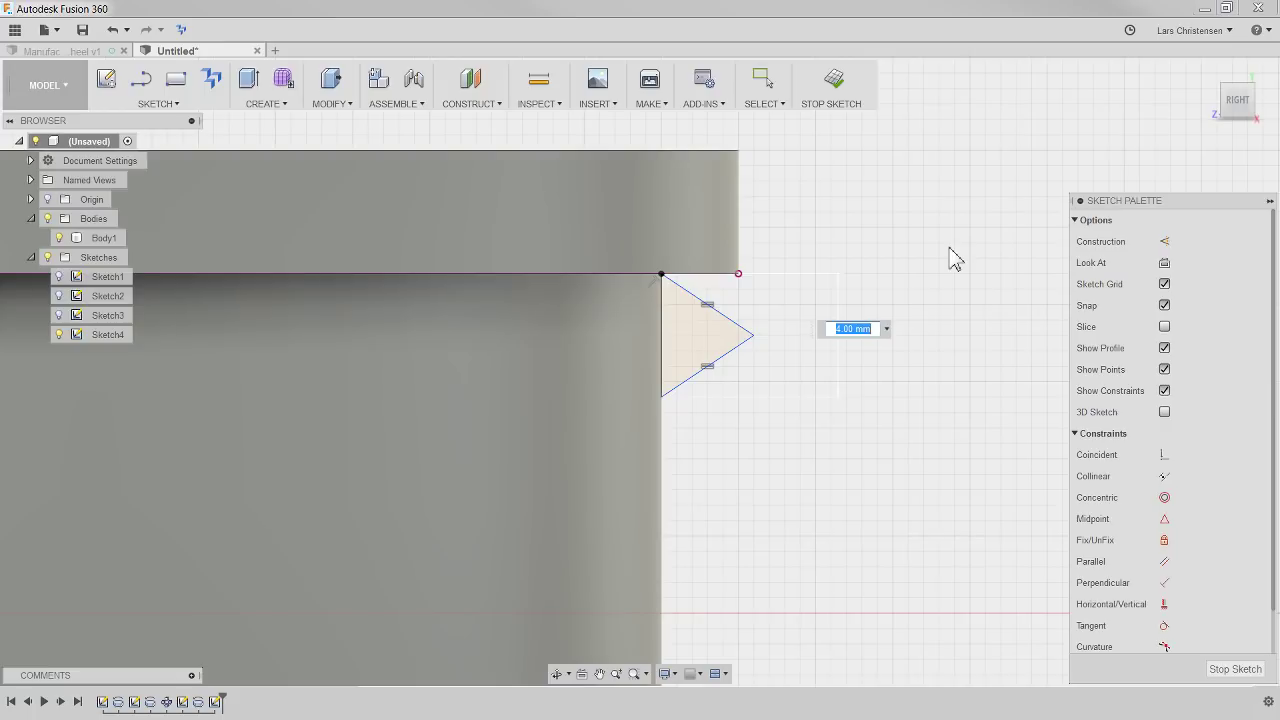
pyautogui.press('Return')
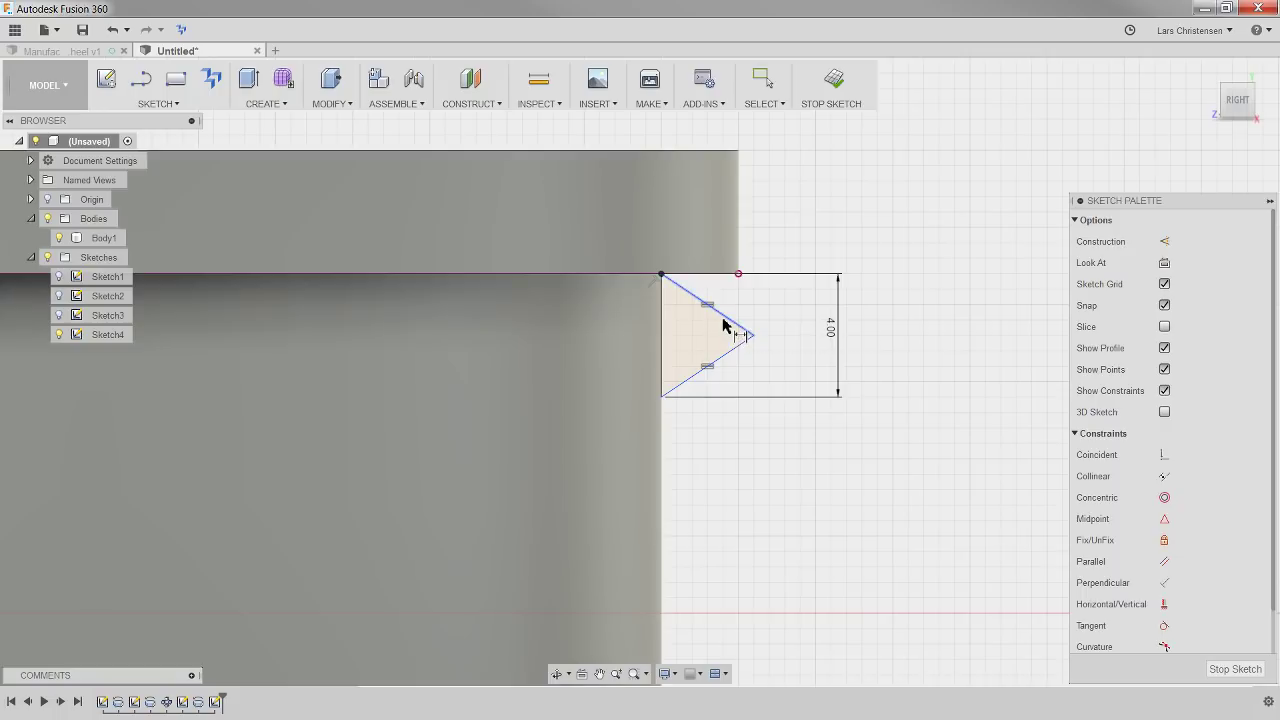
pyautogui.click(727, 360)
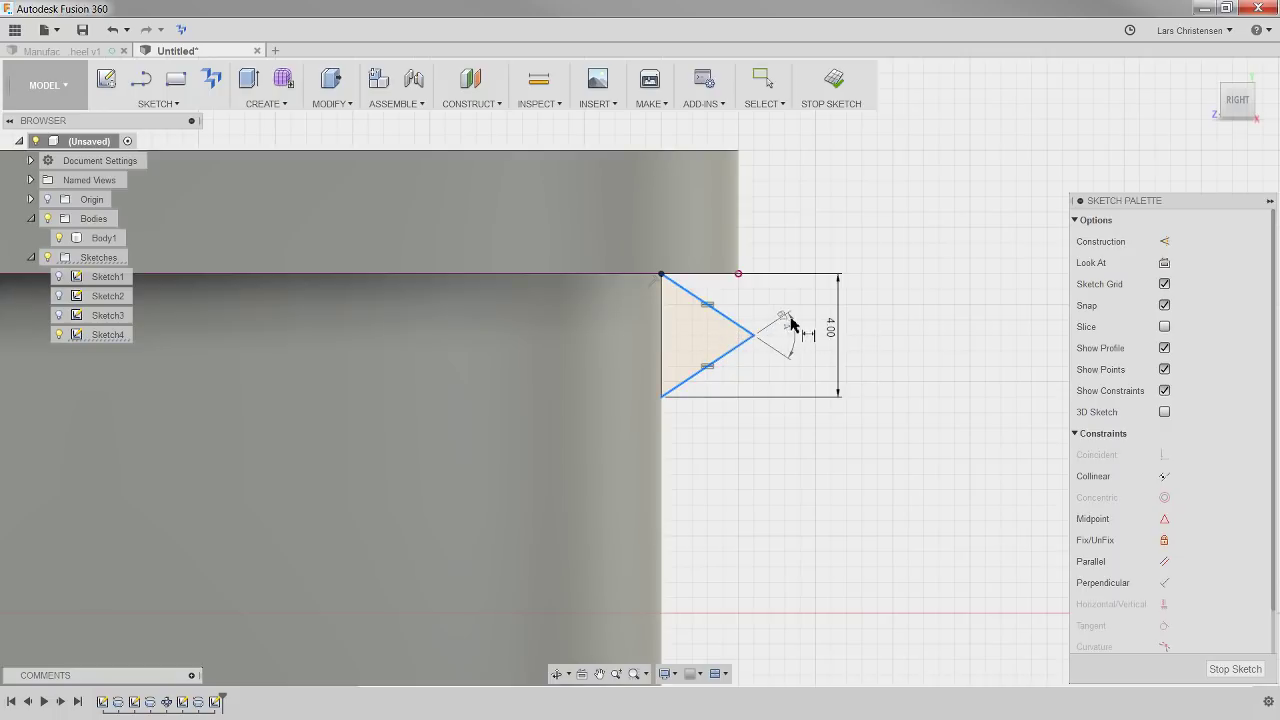
pyautogui.click(884, 324)
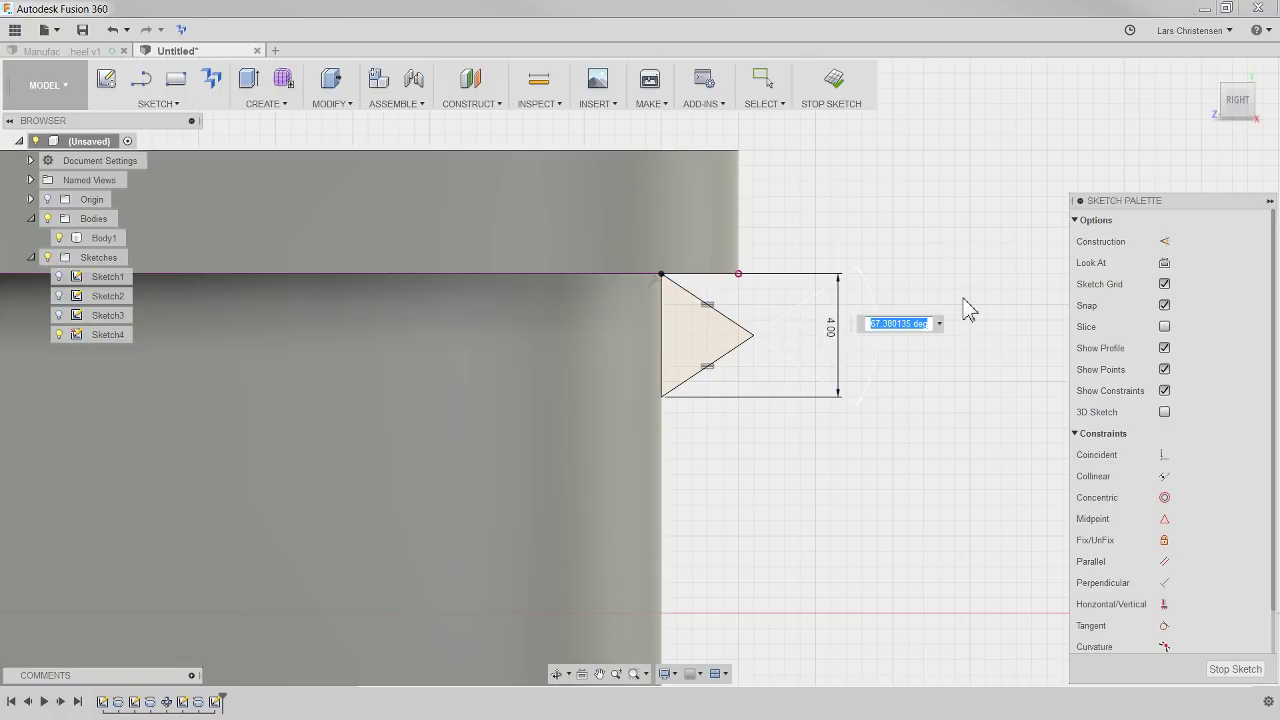
pyautogui.write('45.')
pyautogui.press('Return')
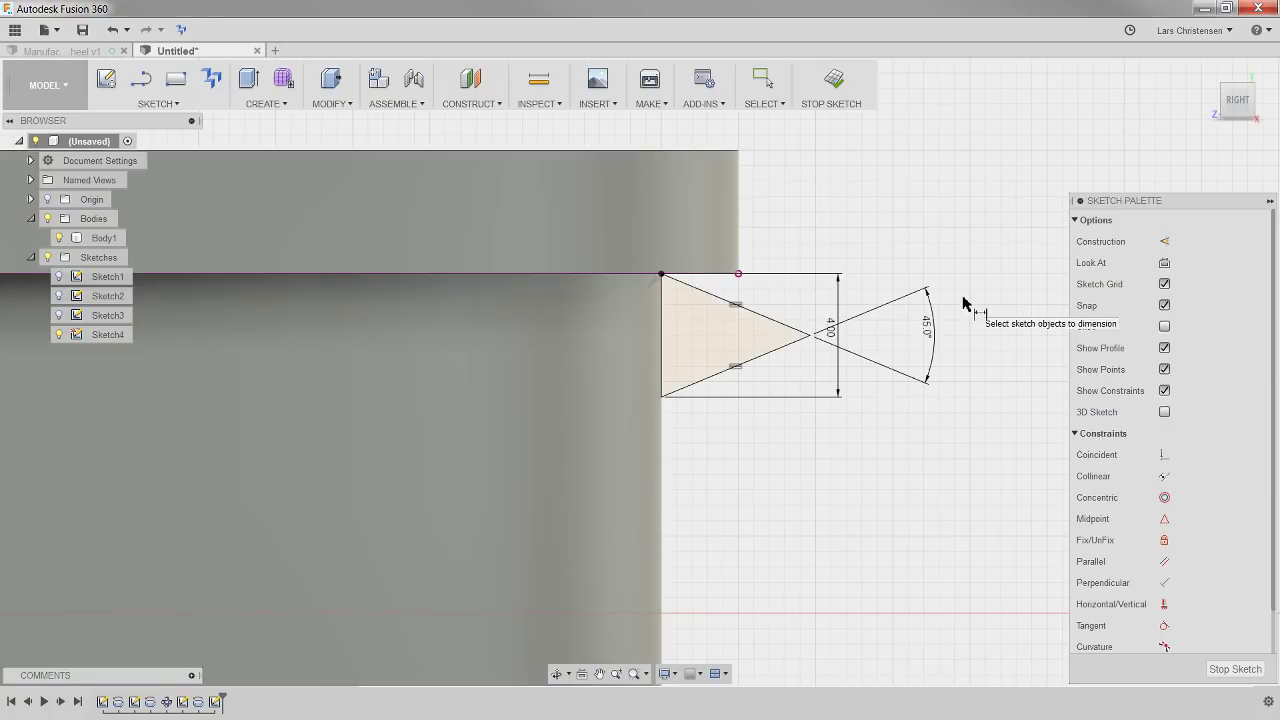
# Round the triangle's outer tip with a 1.5 mm sketch fillet.
pyautogui.click(155, 104)
pyautogui.click(152, 332)
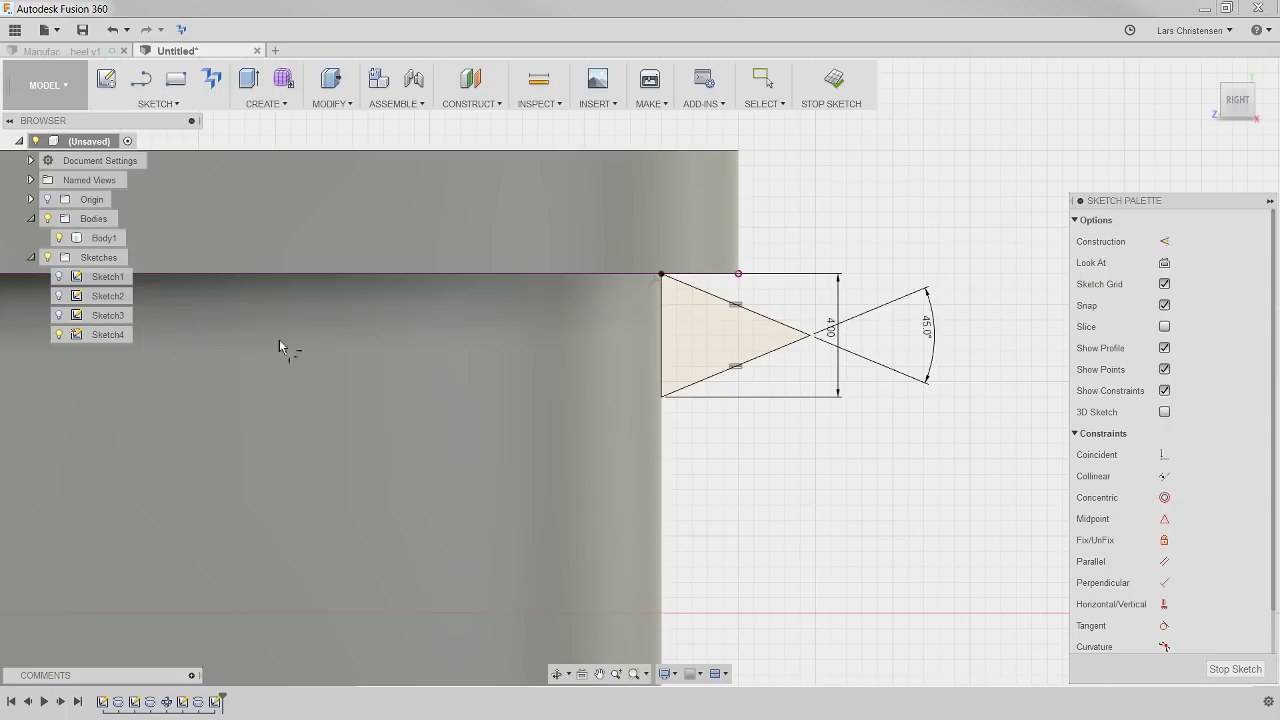
pyautogui.click(772, 353)
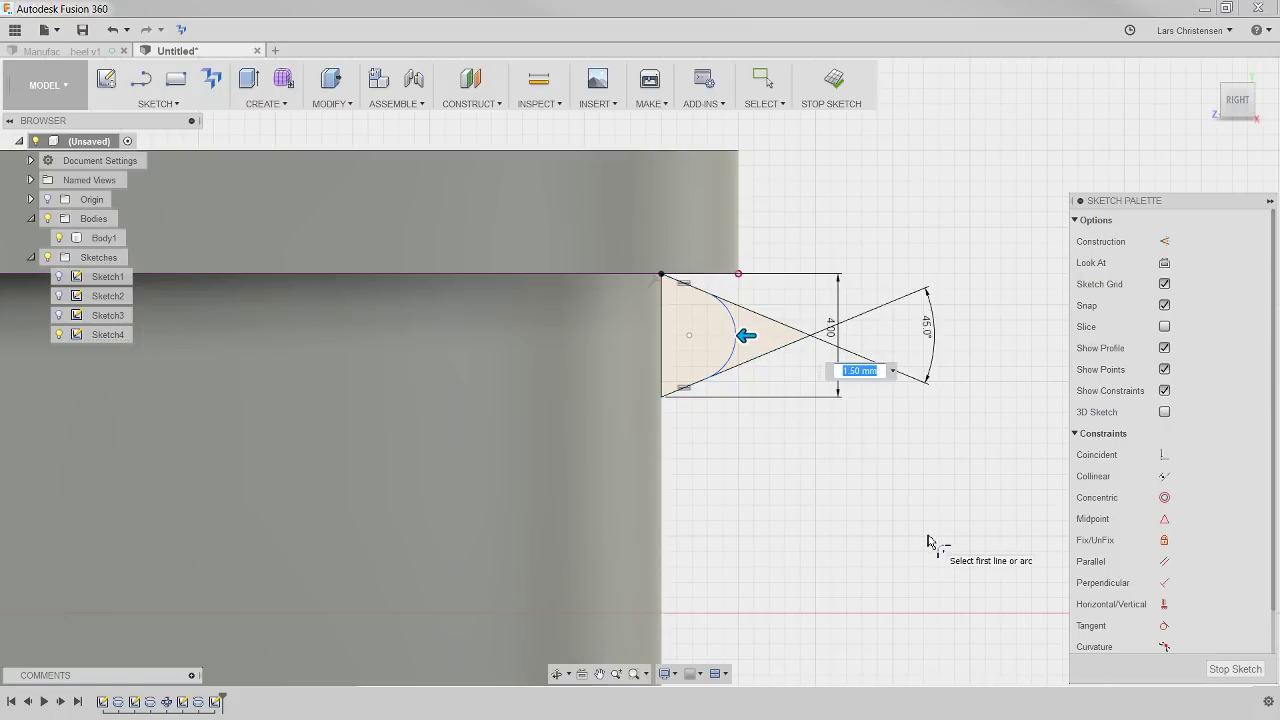
pyautogui.press('Return')
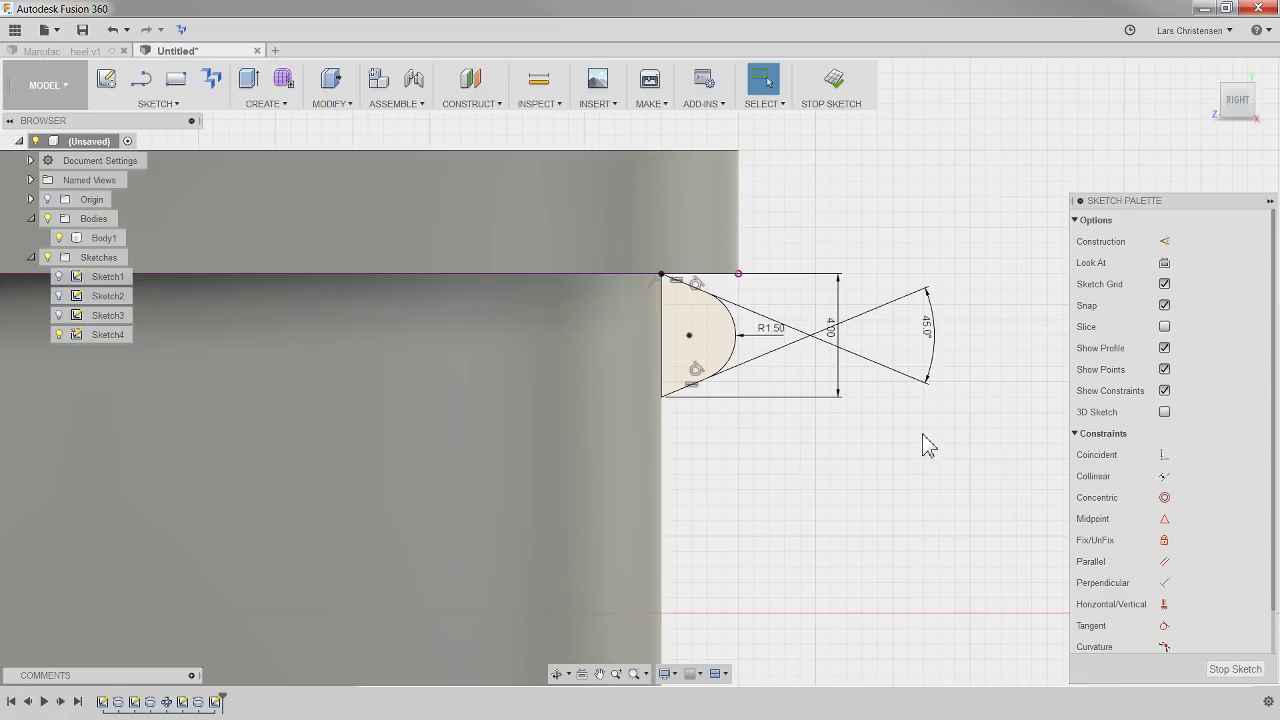
# Revolve the rounded triangle profile 360 degrees around the hub's origin axis, joined to the flywheel body.
pyautogui.moveTo(803, 423)
pyautogui.keyDown('shift'); pyautogui.mouseDown(button='middle')
pyautogui.moveTo(774, 468)
pyautogui.moveTo(742, 335)
pyautogui.moveTo(791, 371)
pyautogui.mouseUp(button='middle'); pyautogui.keyUp('shift')
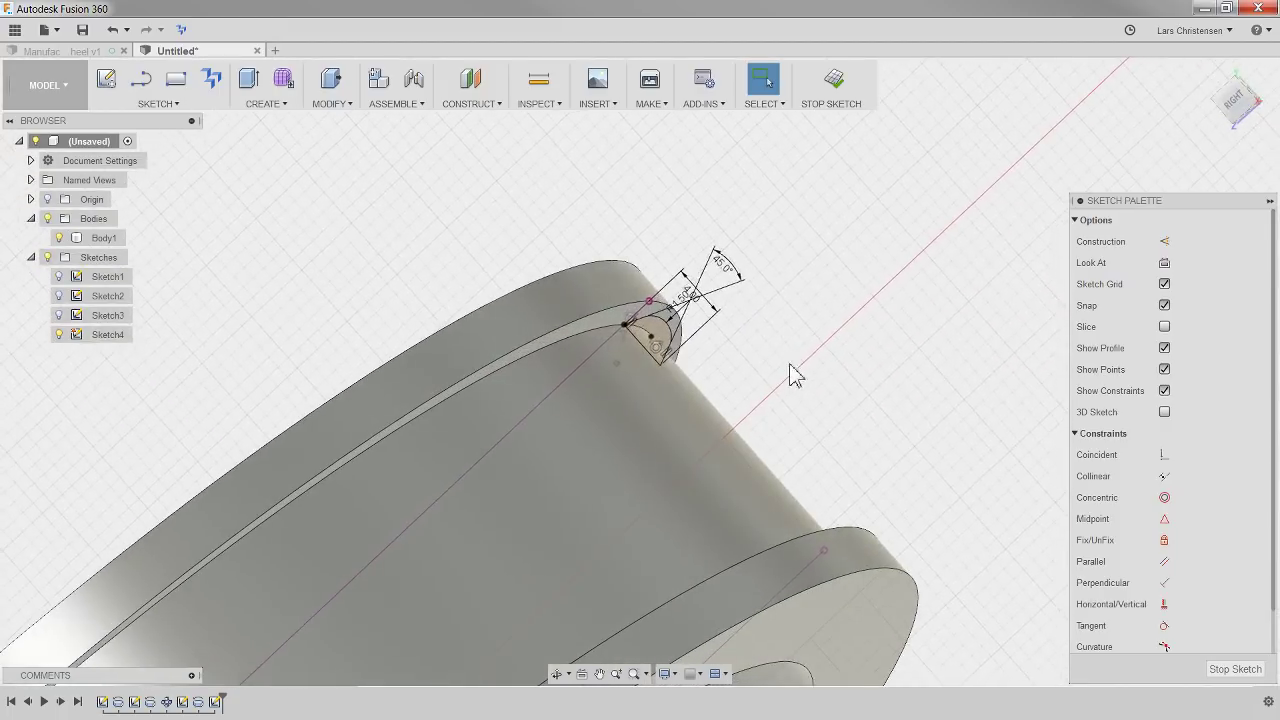
pyautogui.click(270, 115)
pyautogui.click(251, 163)
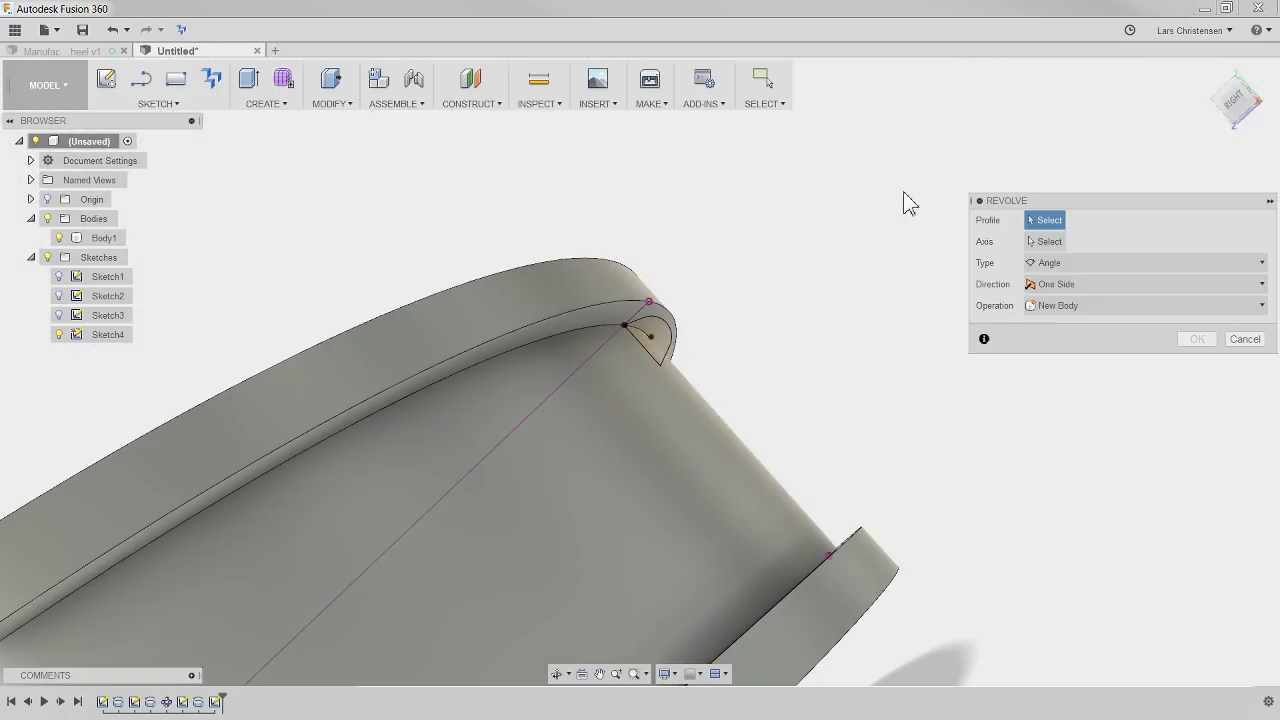
pyautogui.click(648, 336)
pyautogui.scroll(-2, 990, 315)
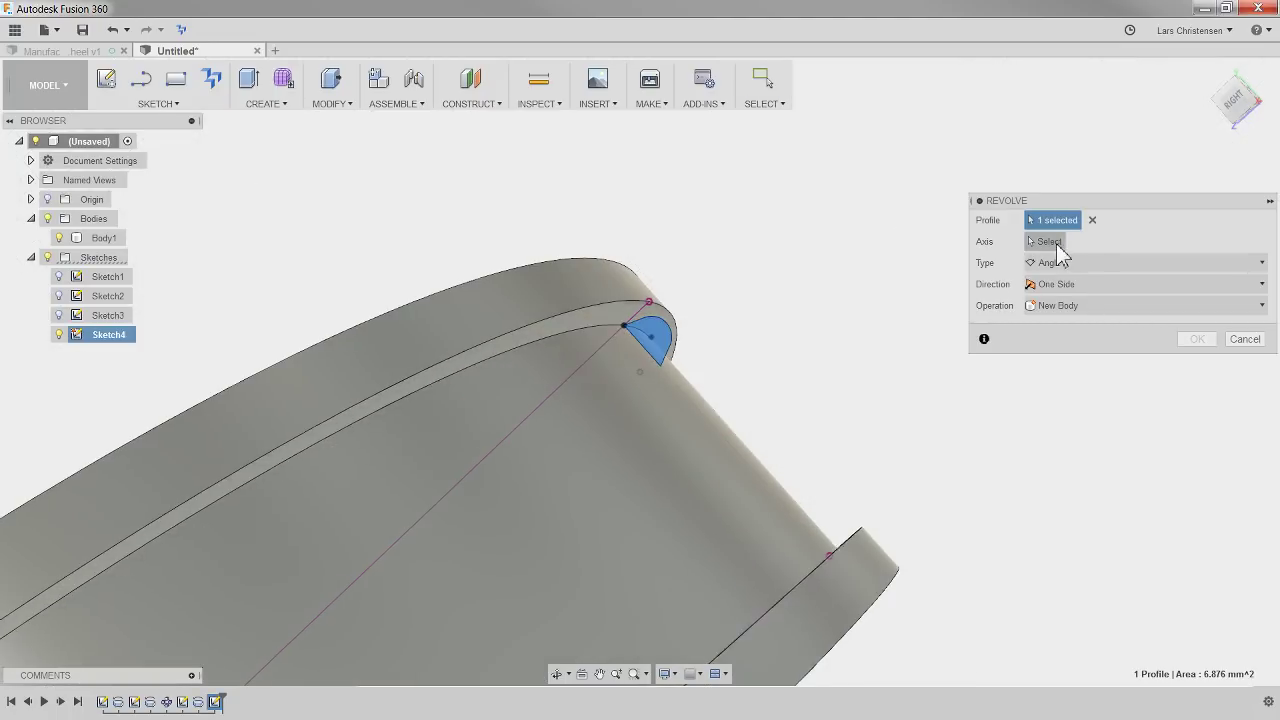
pyautogui.scroll(-3, 975, 337)
pyautogui.keyDown('shift'); pyautogui.moveTo(766, 529); pyautogui.dragTo(745, 473, button='middle'); pyautogui.keyUp('shift')
pyautogui.click(760, 457)
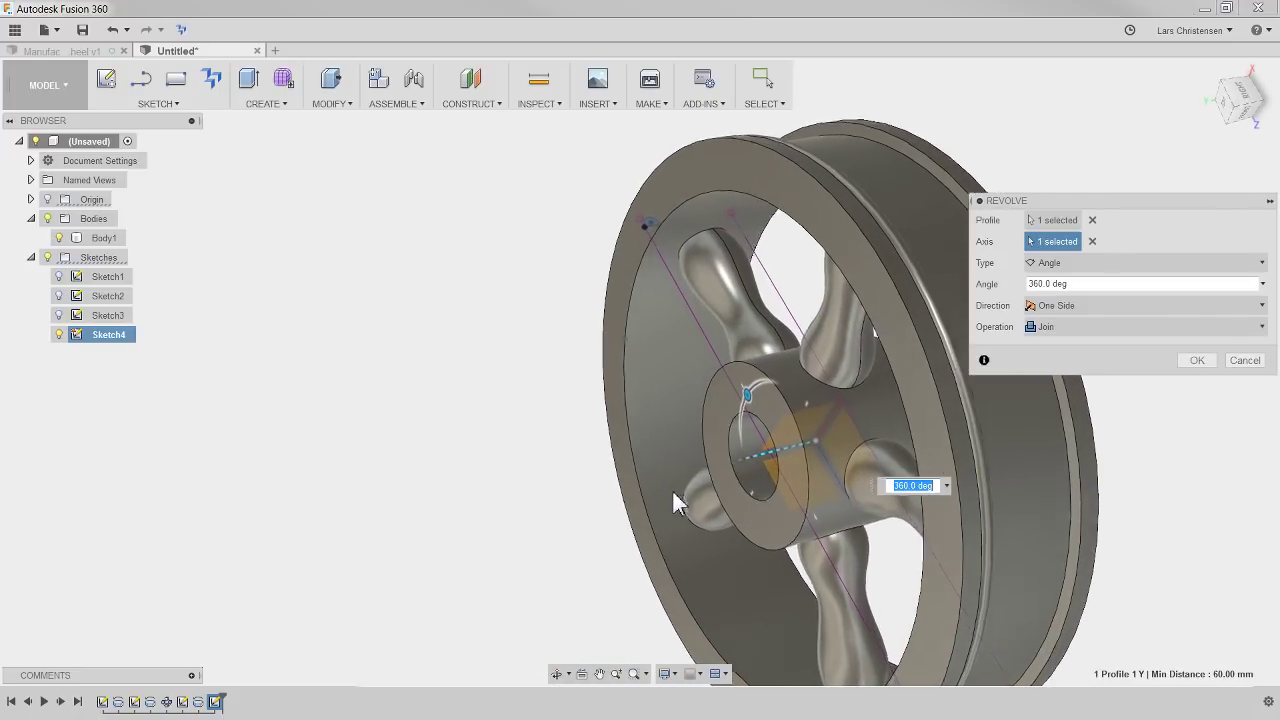
pyautogui.moveTo(672, 489)
pyautogui.keyDown('shift'); pyautogui.mouseDown(button='middle')
pyautogui.moveTo(586, 501)
pyautogui.moveTo(471, 309)
pyautogui.moveTo(609, 283)
pyautogui.moveTo(580, 214)
pyautogui.moveTo(700, 246)
pyautogui.mouseUp(button='middle'); pyautogui.keyUp('shift')
pyautogui.scroll(5, 655, 240)
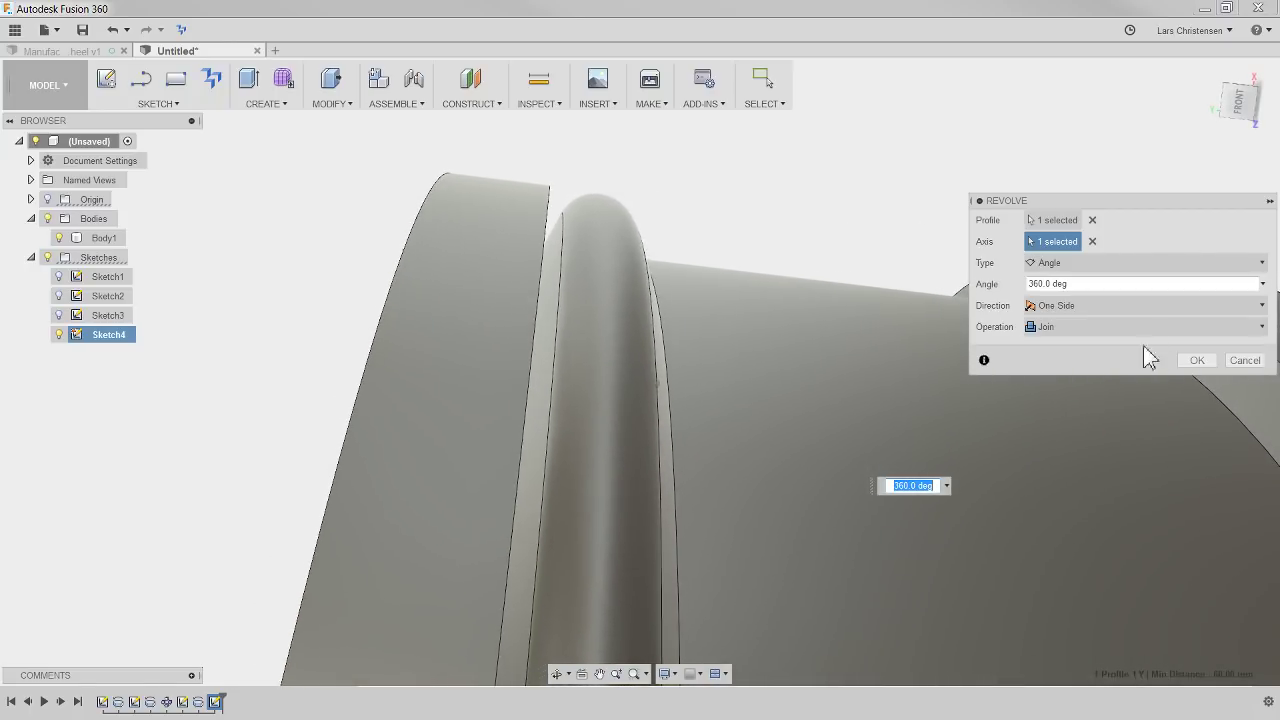
pyautogui.click(1197, 361)
# Set up a rectangular feature pattern of the revolved ridge, directed along the hub's axis across the groove.
pyautogui.scroll(-5, 903, 217)
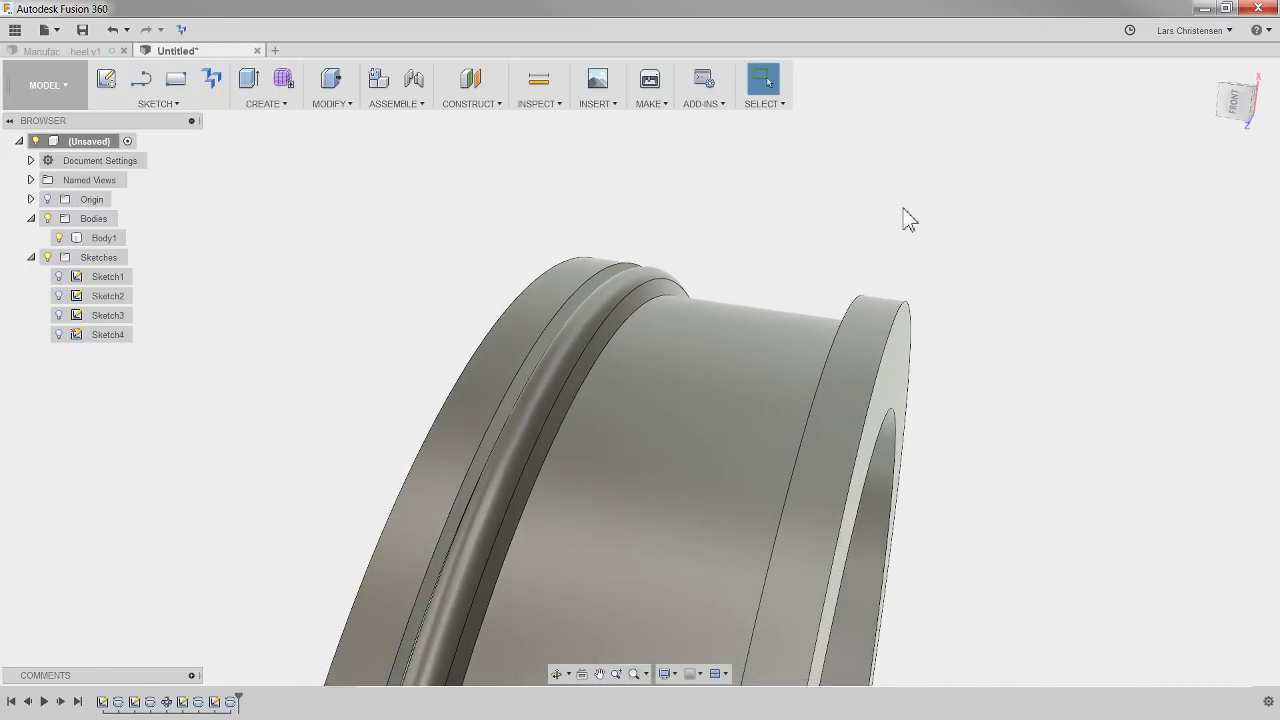
pyautogui.keyDown('shift'); pyautogui.moveTo(903, 208); pyautogui.dragTo(425, 205, button='middle'); pyautogui.keyUp('shift')
pyautogui.click(268, 104)
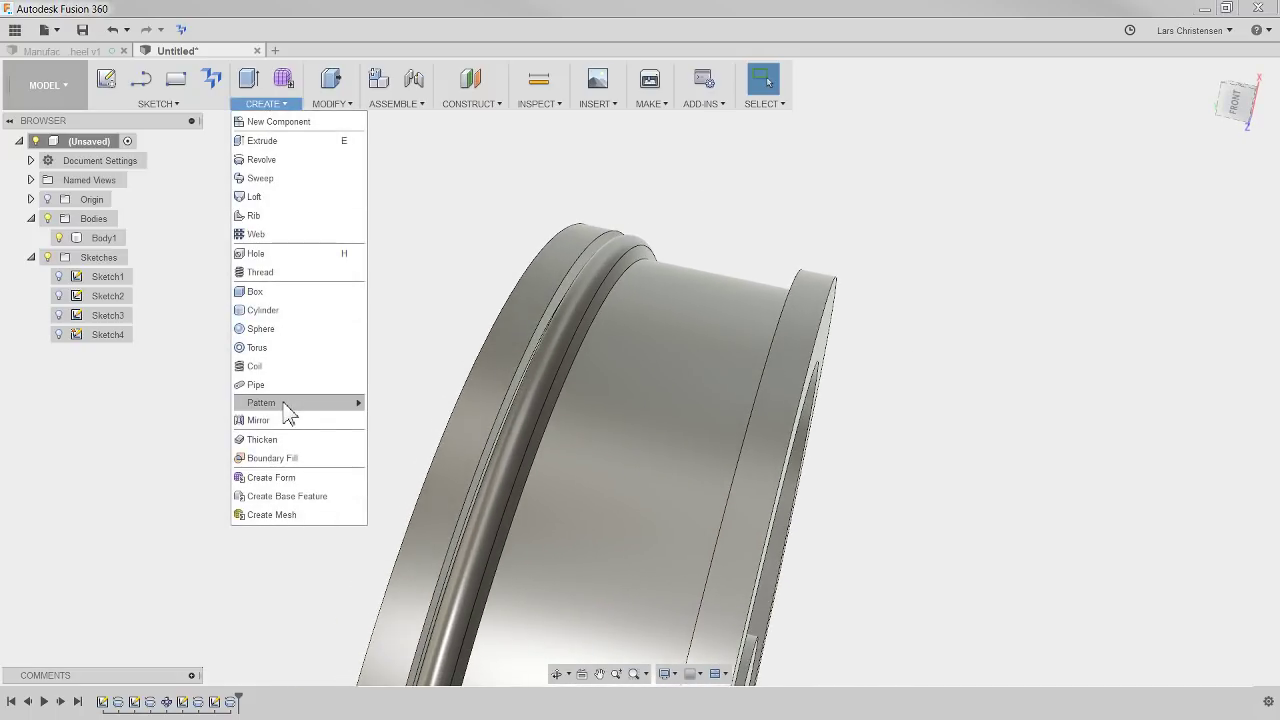
pyautogui.moveTo(288, 406)
pyautogui.click(380, 406)
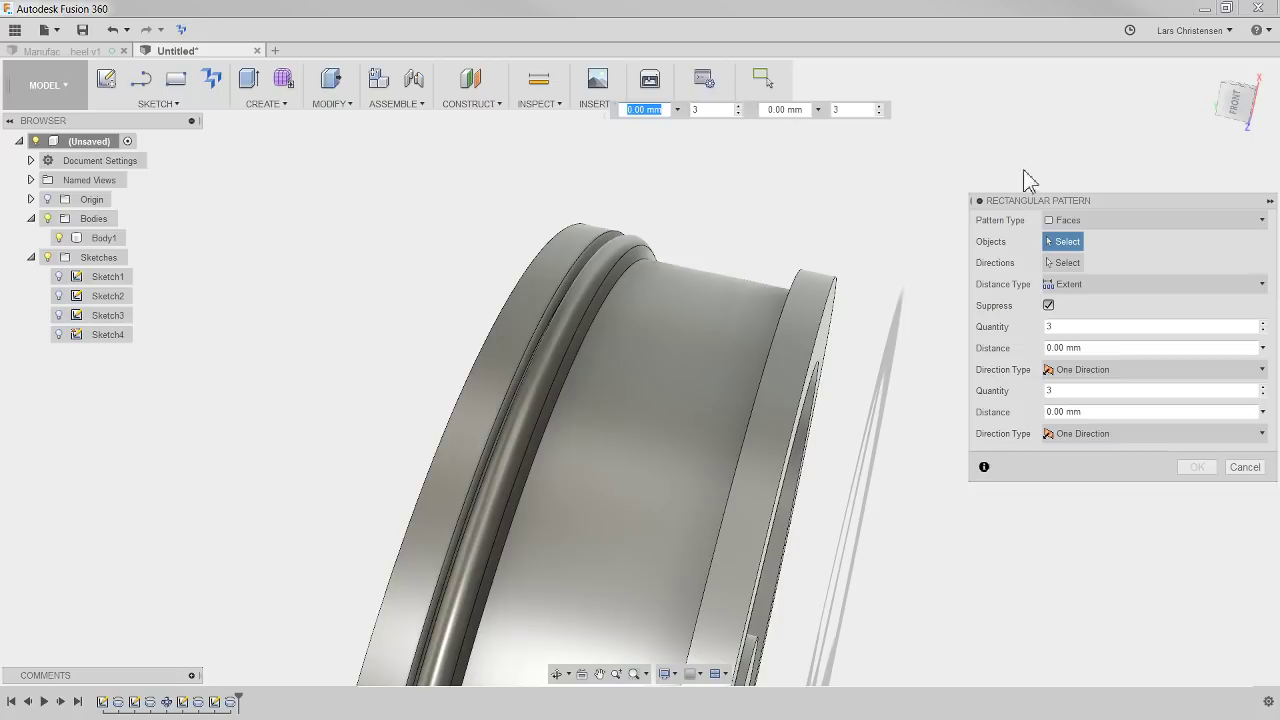
pyautogui.click(1117, 220)
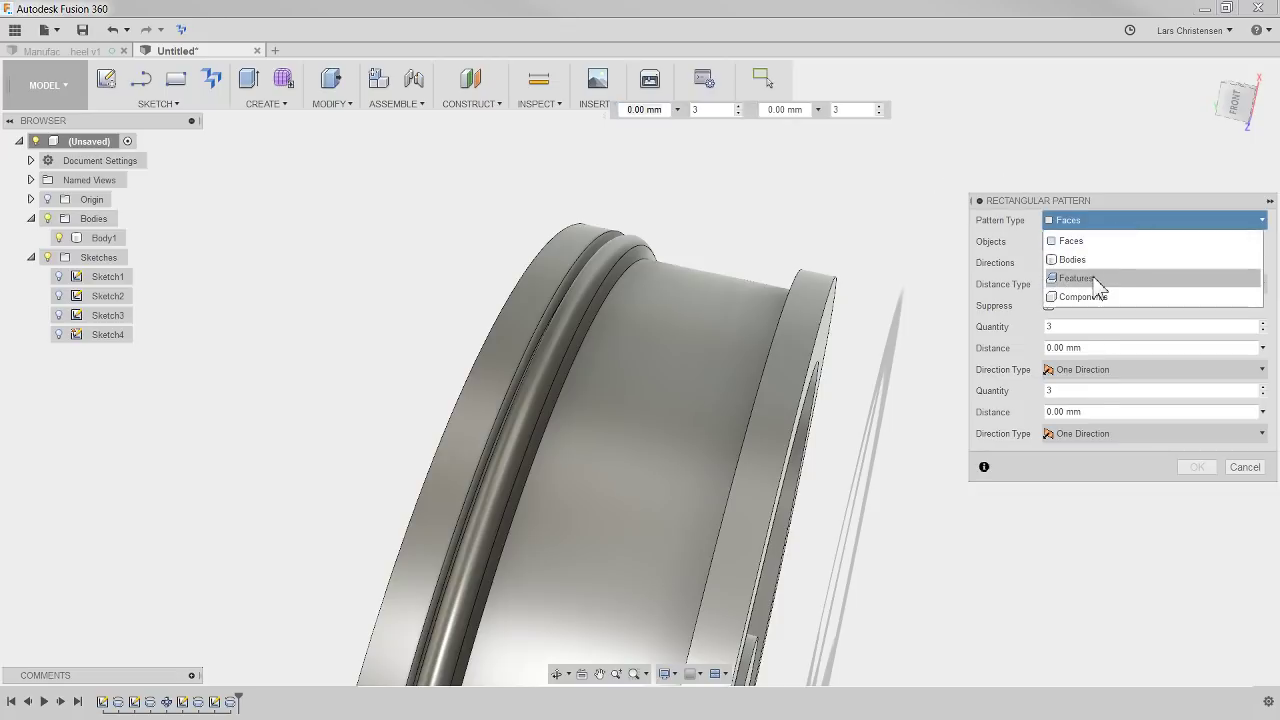
pyautogui.click(1117, 277)
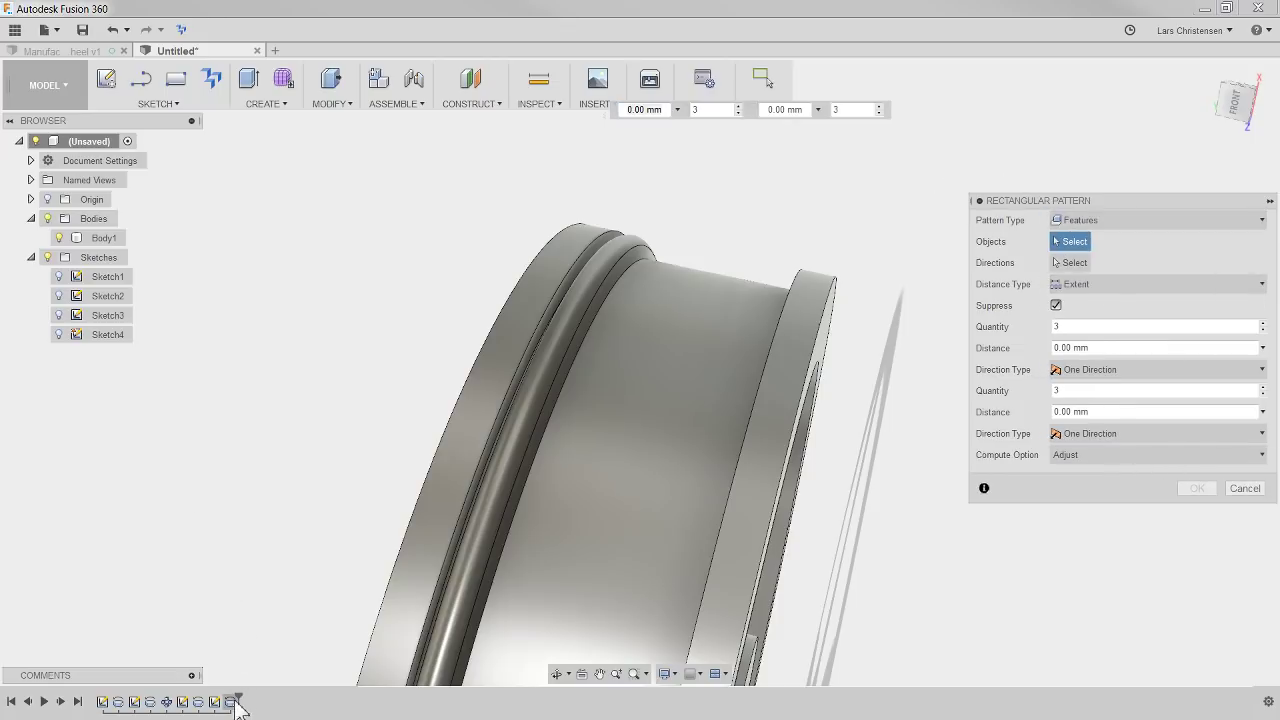
pyautogui.click(231, 702)
pyautogui.click(1073, 262)
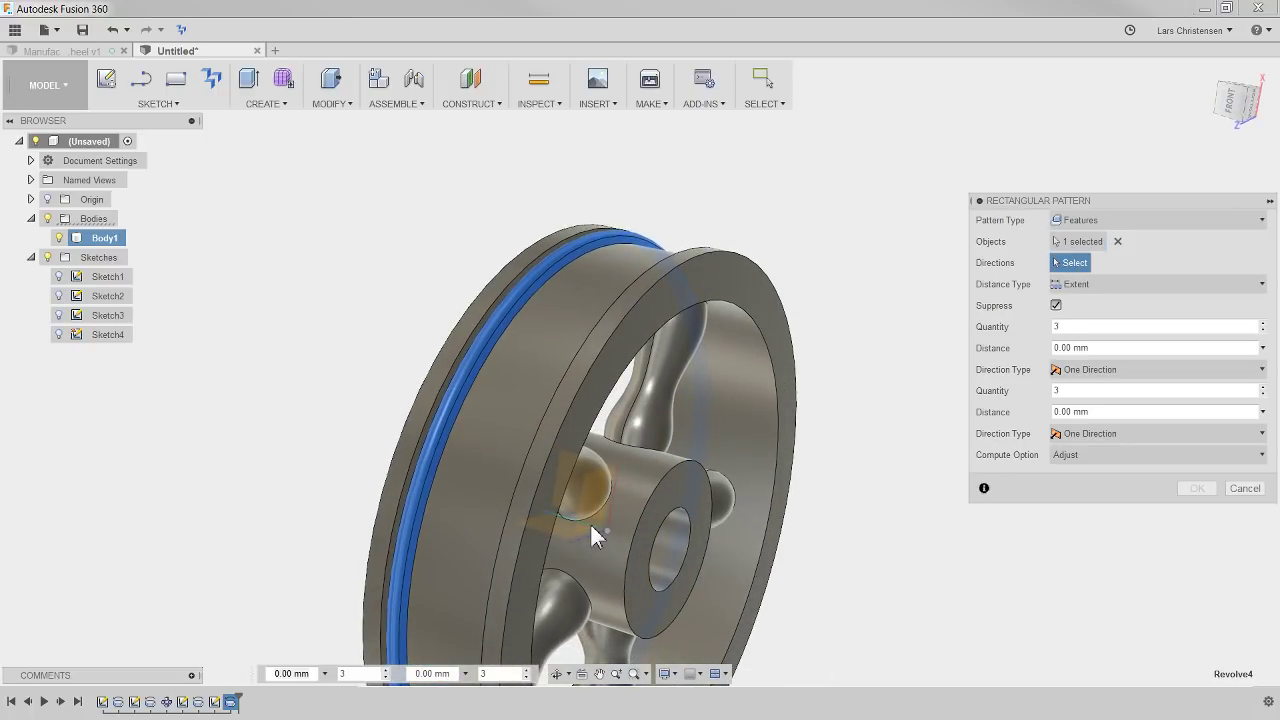
pyautogui.click(590, 522)
pyautogui.moveTo(566, 515); pyautogui.dragTo(655, 536)
pyautogui.keyDown('shift'); pyautogui.moveTo(700, 520); pyautogui.dragTo(920, 297, button='middle'); pyautogui.keyUp('shift')
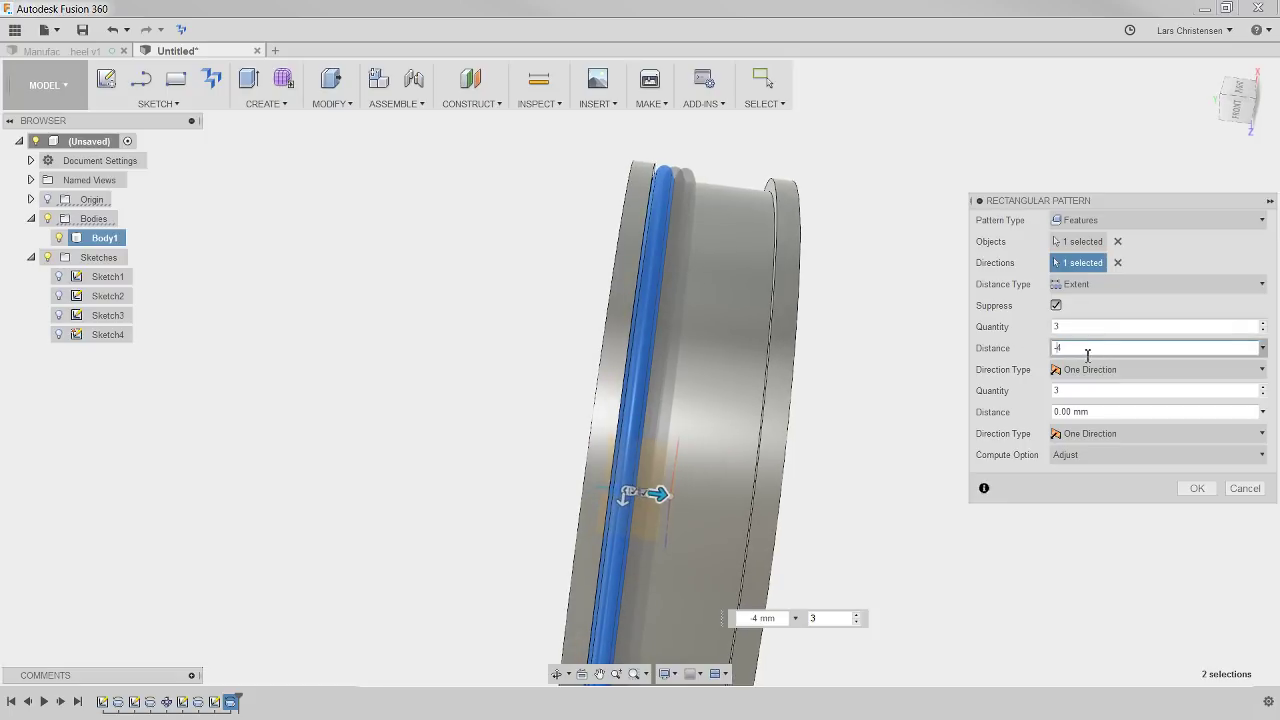
# Switch the pattern's distance type to Spacing and set the distance to -4 mm.
pyautogui.click(1068, 285)
pyautogui.click(1094, 324)
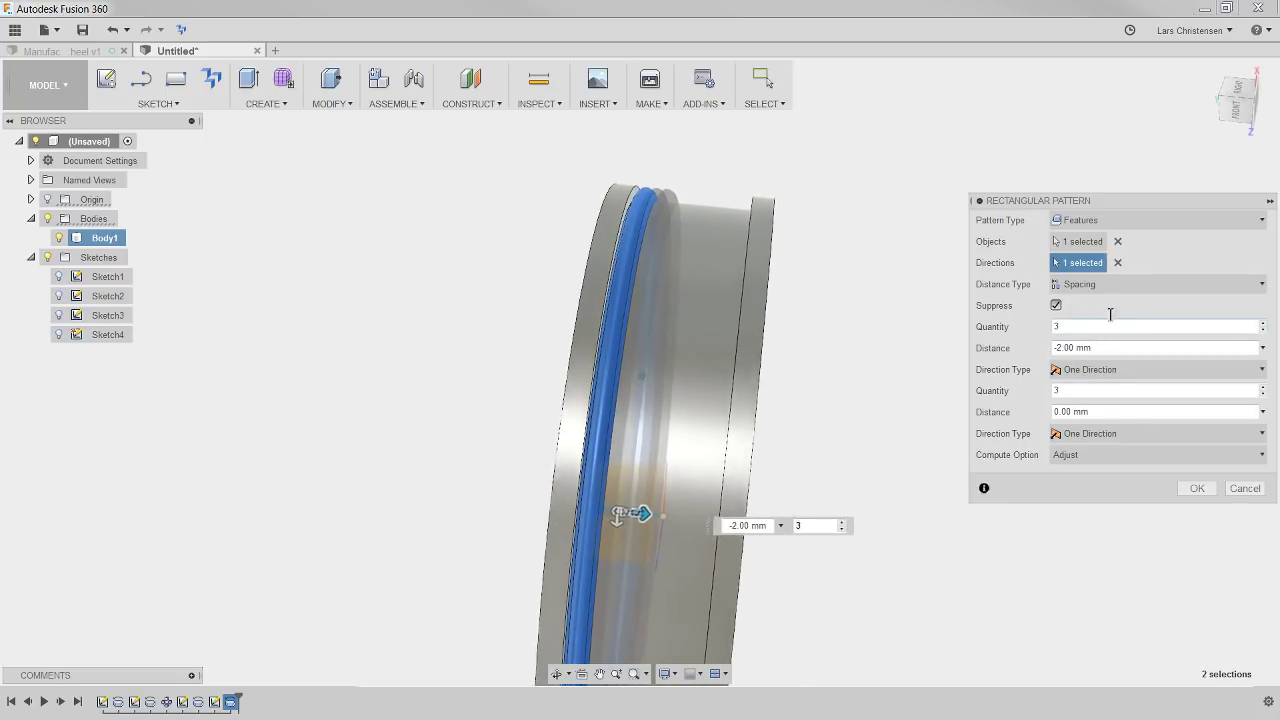
pyautogui.click(1118, 347)
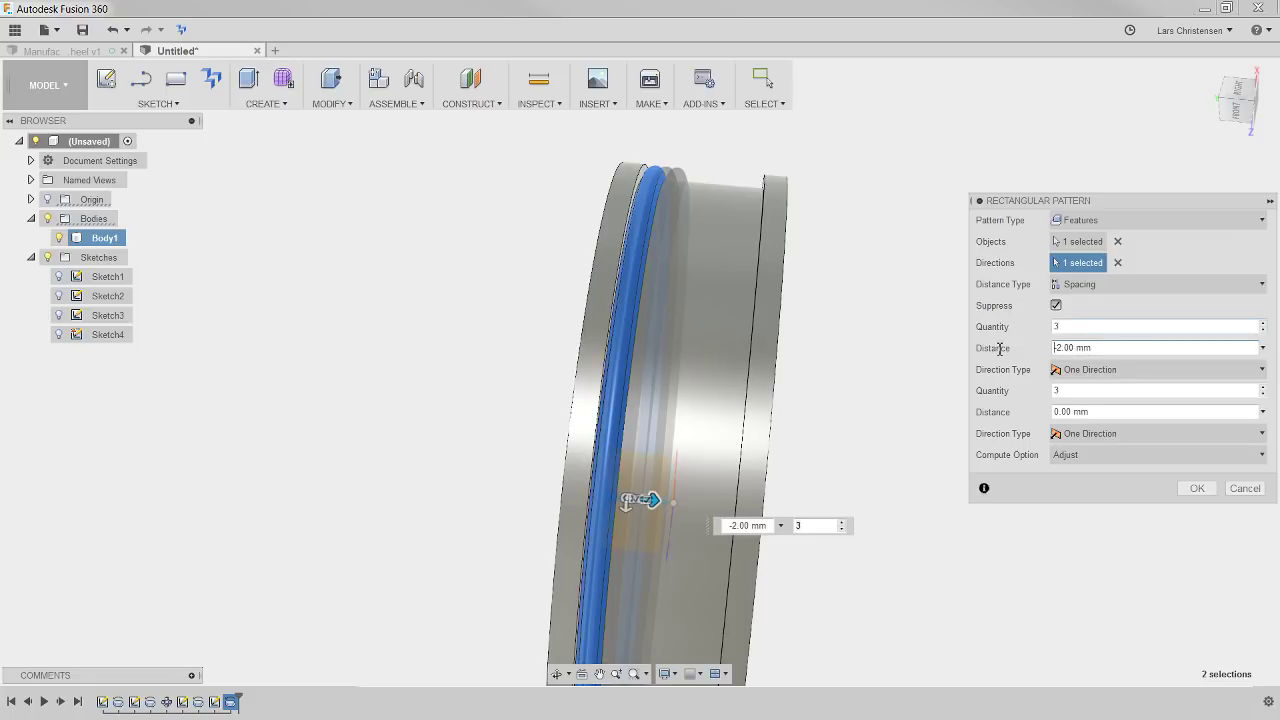
pyautogui.press('BackSpace')
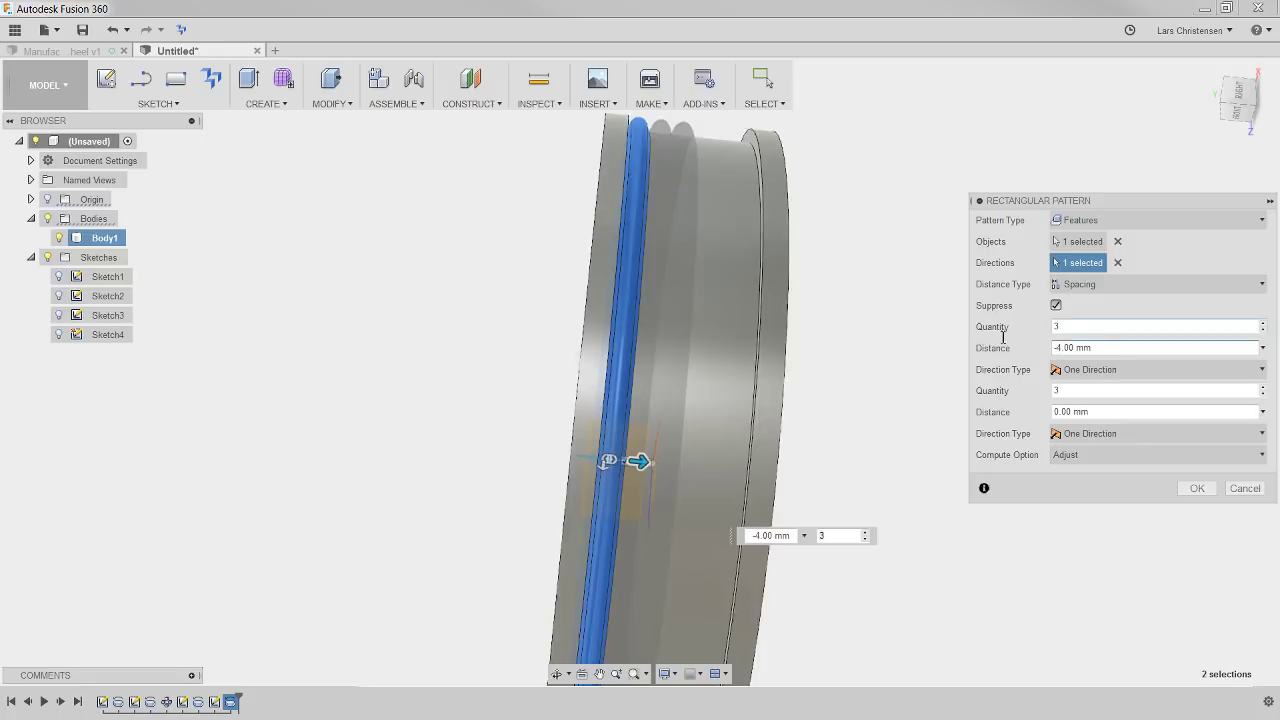
# Set the ridge pattern's quantity to 5 and create the pattern.
pyautogui.moveTo(1077, 326); pyautogui.dragTo(1047, 328)
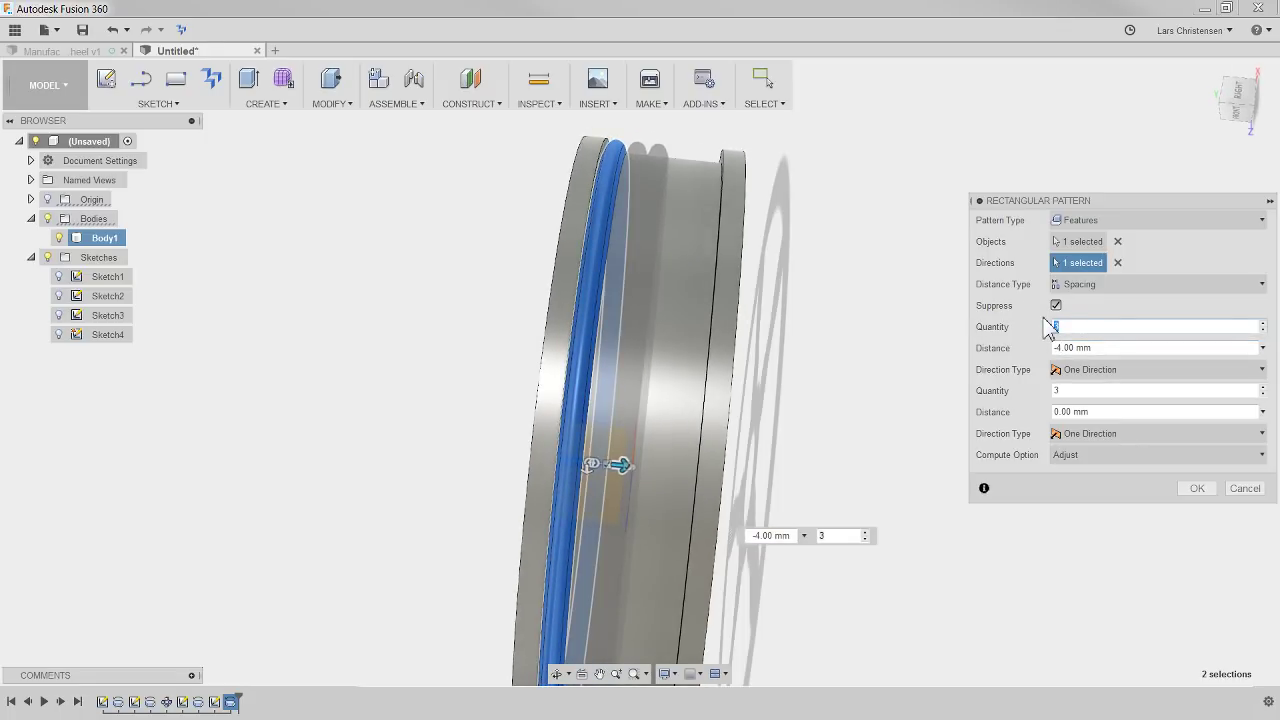
pyautogui.write('6')
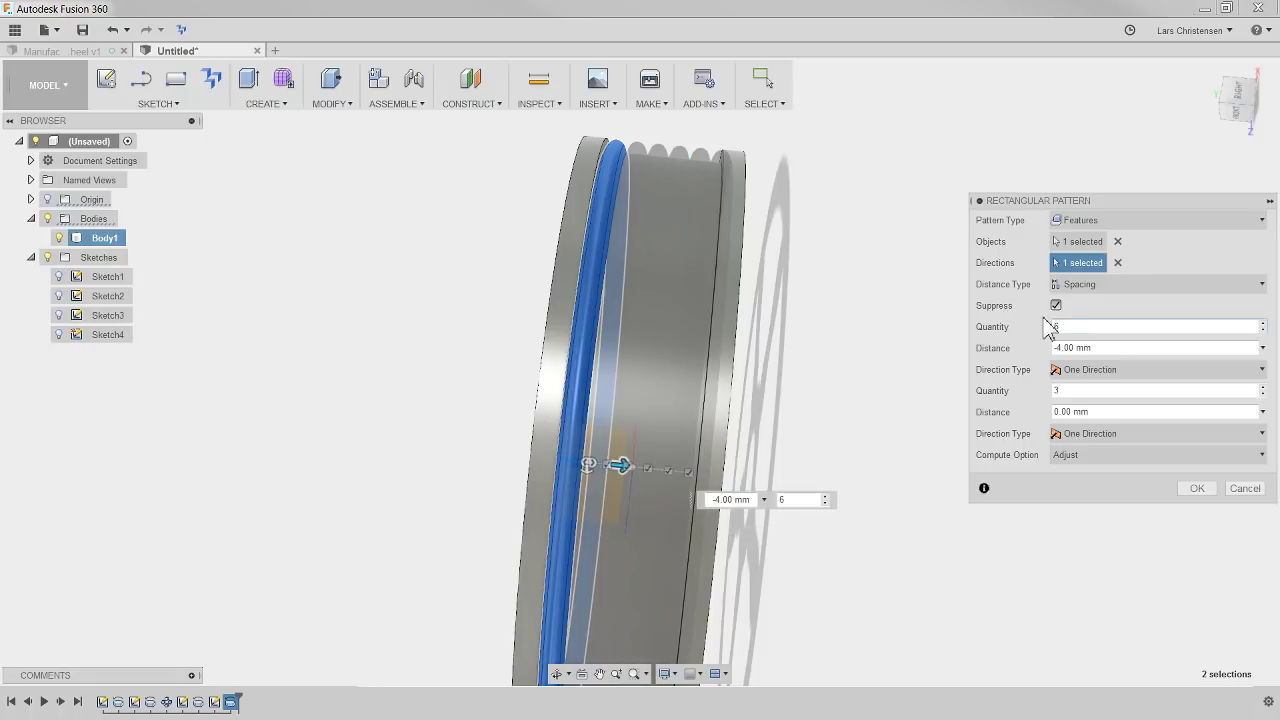
pyautogui.keyDown('shift'); pyautogui.moveTo(780, 360); pyautogui.dragTo(831, 309, button='middle'); pyautogui.keyUp('shift')
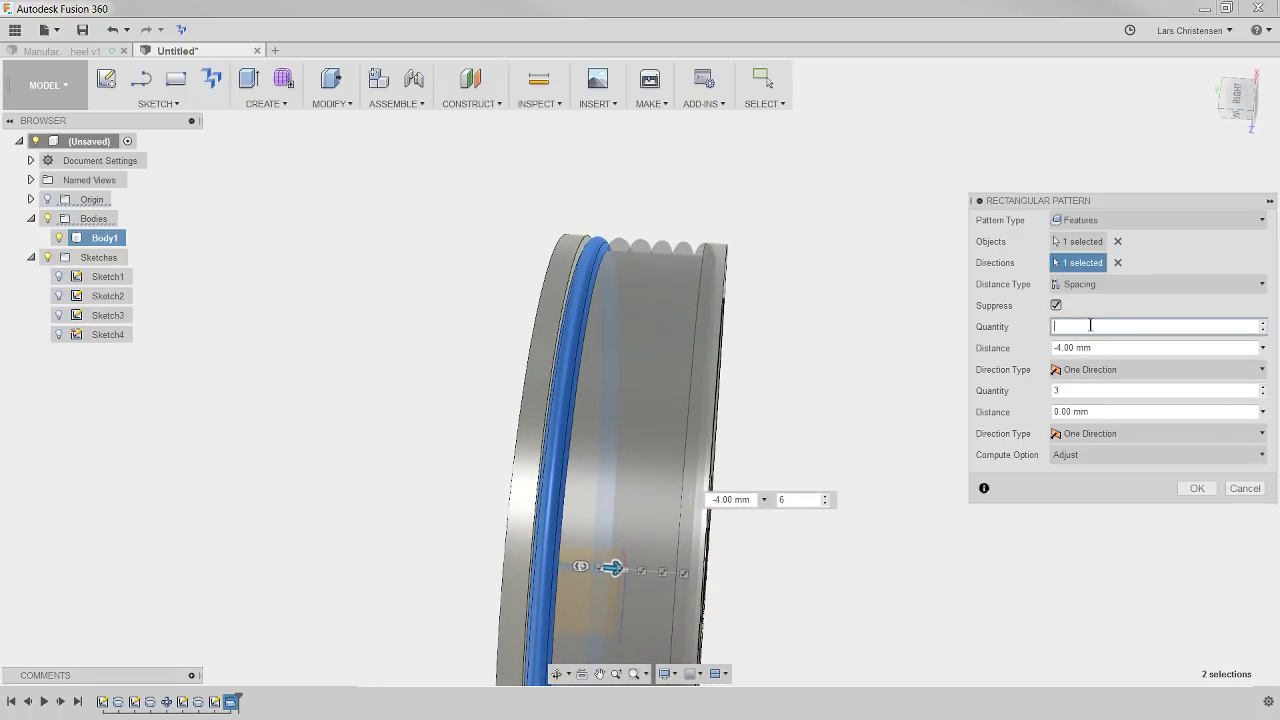
pyautogui.write('5')
pyautogui.keyDown('shift'); pyautogui.moveTo(800, 340); pyautogui.dragTo(748, 372, button='middle'); pyautogui.keyUp('shift')
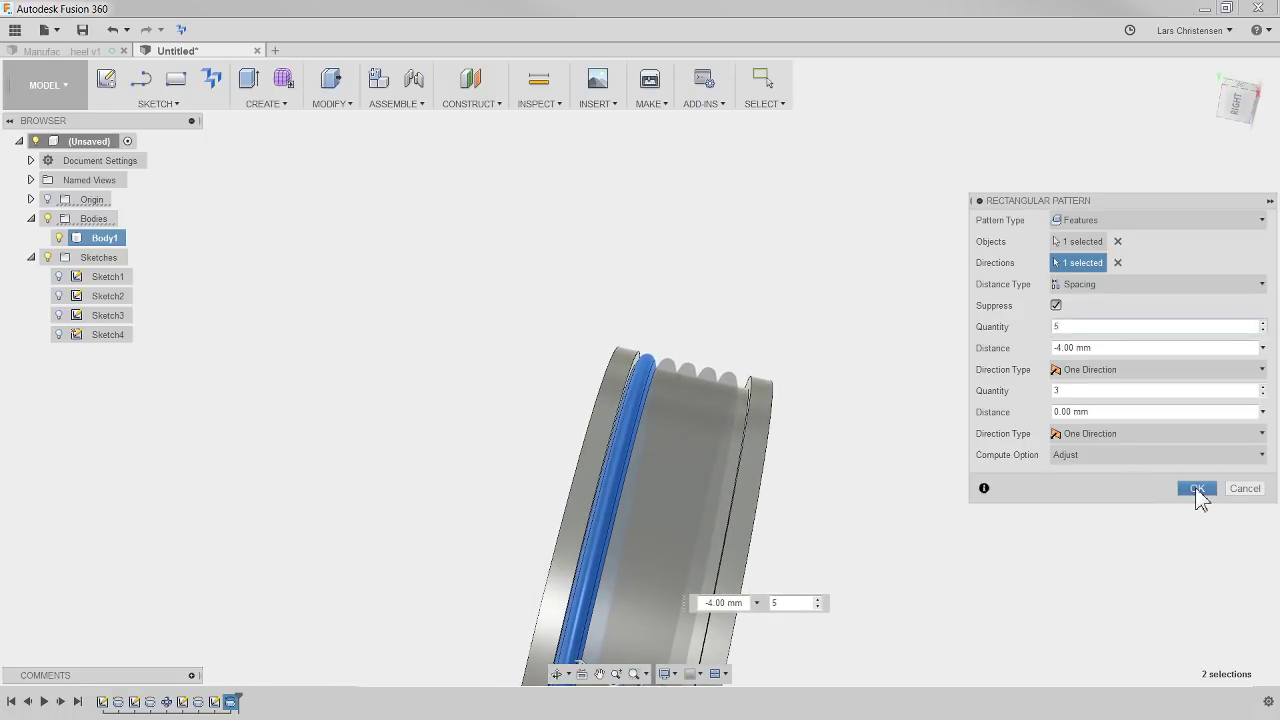
pyautogui.click(1197, 489)
# Edit the ridge profile sketch, set the triangle's base dimension to 5 mm, and finish the sketch.
pyautogui.keyDown('shift'); pyautogui.moveTo(943, 443); pyautogui.dragTo(646, 215, button='middle'); pyautogui.keyUp('shift')
pyautogui.keyDown('shift'); pyautogui.moveTo(620, 447); pyautogui.dragTo(240, 706, button='middle'); pyautogui.keyUp('shift')
pyautogui.click(214, 702)
pyautogui.rightClick(214, 702)
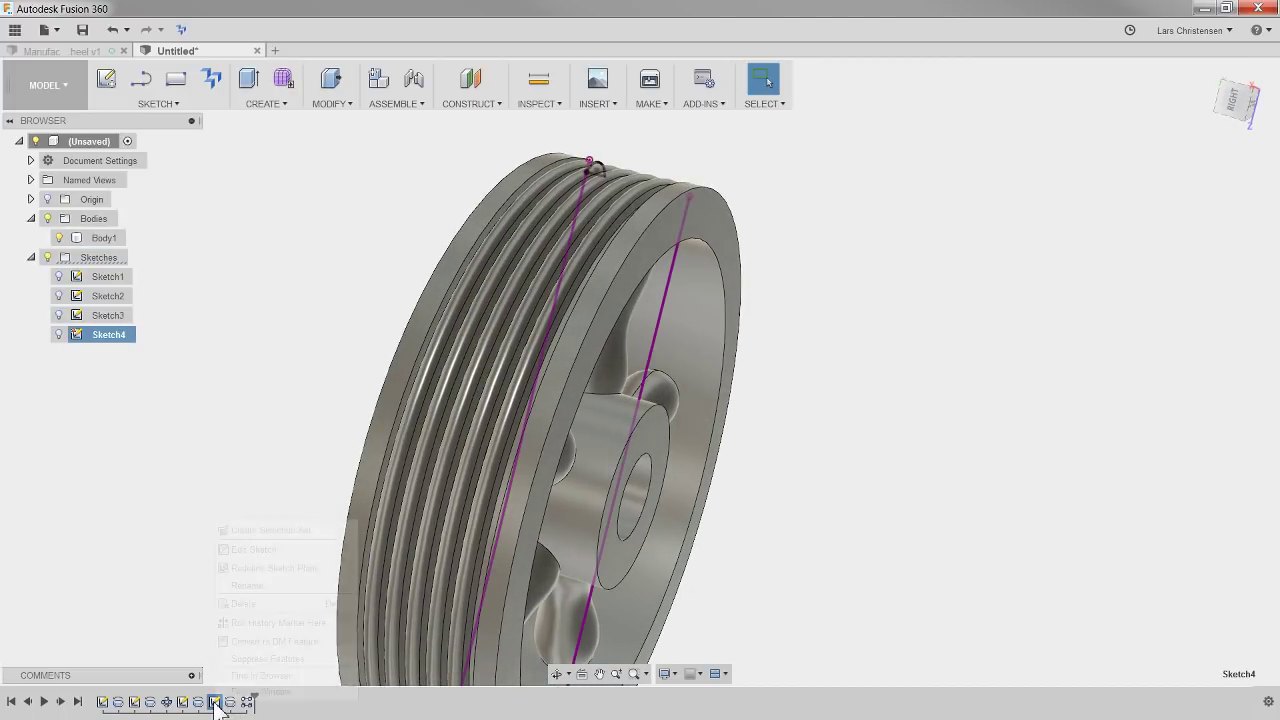
pyautogui.click(253, 560)
pyautogui.scroll(6, 880, 310)
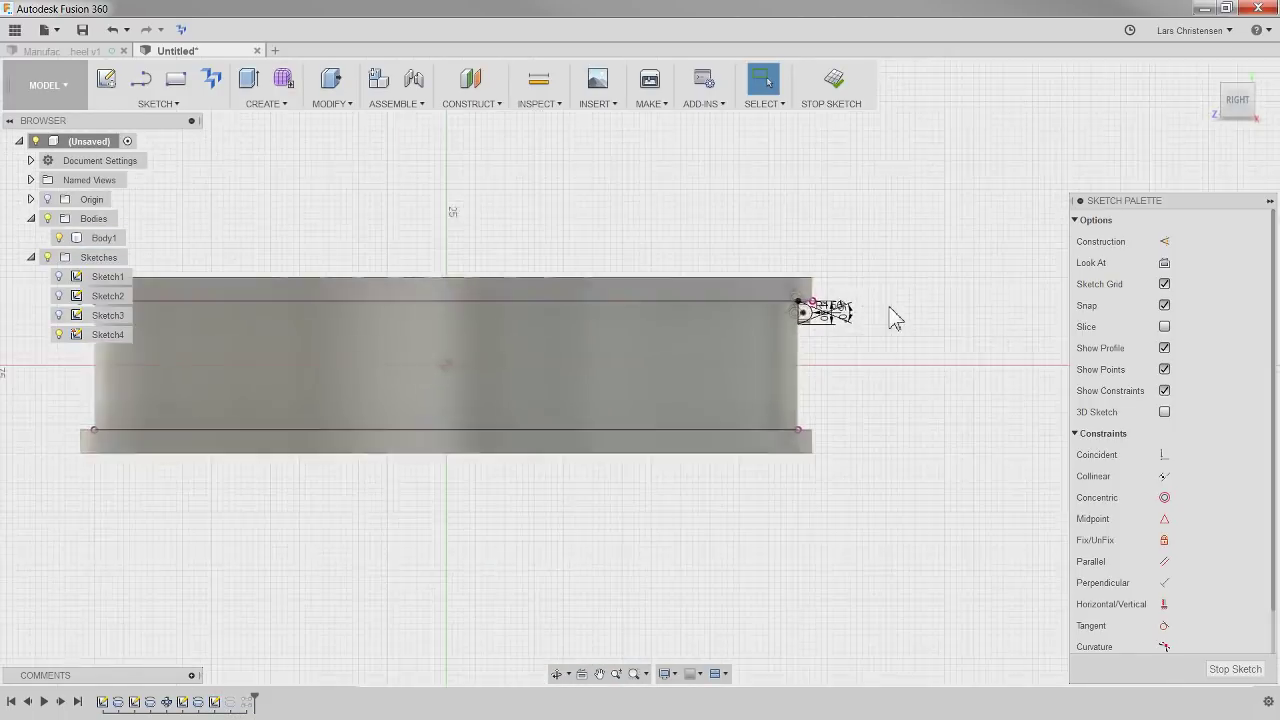
pyautogui.scroll(3, 842, 294)
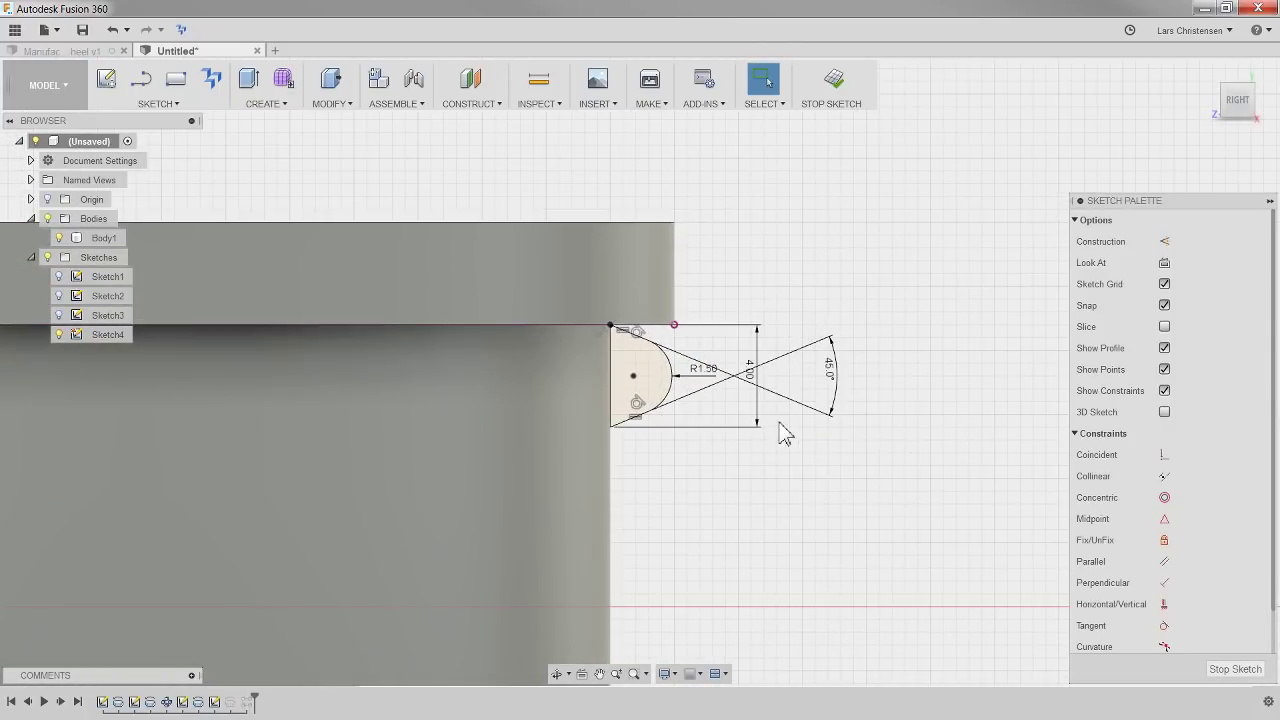
pyautogui.doubleClick(749, 376)
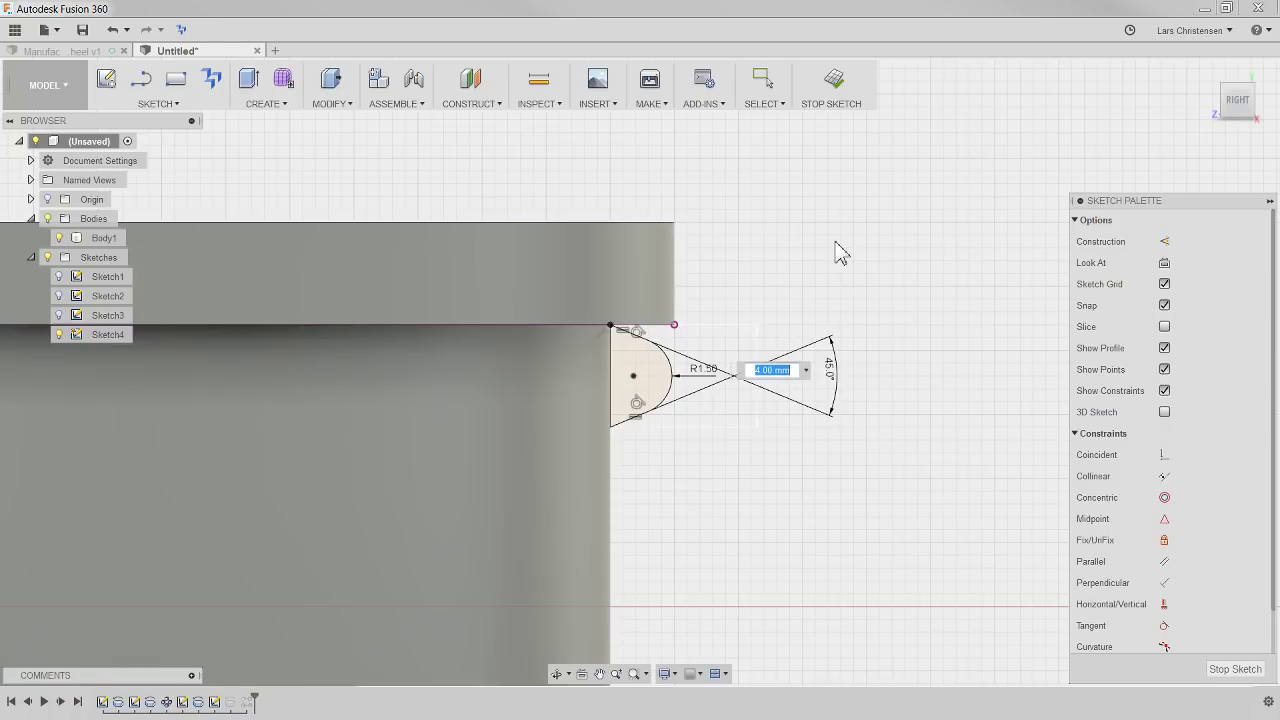
pyautogui.press('Return')
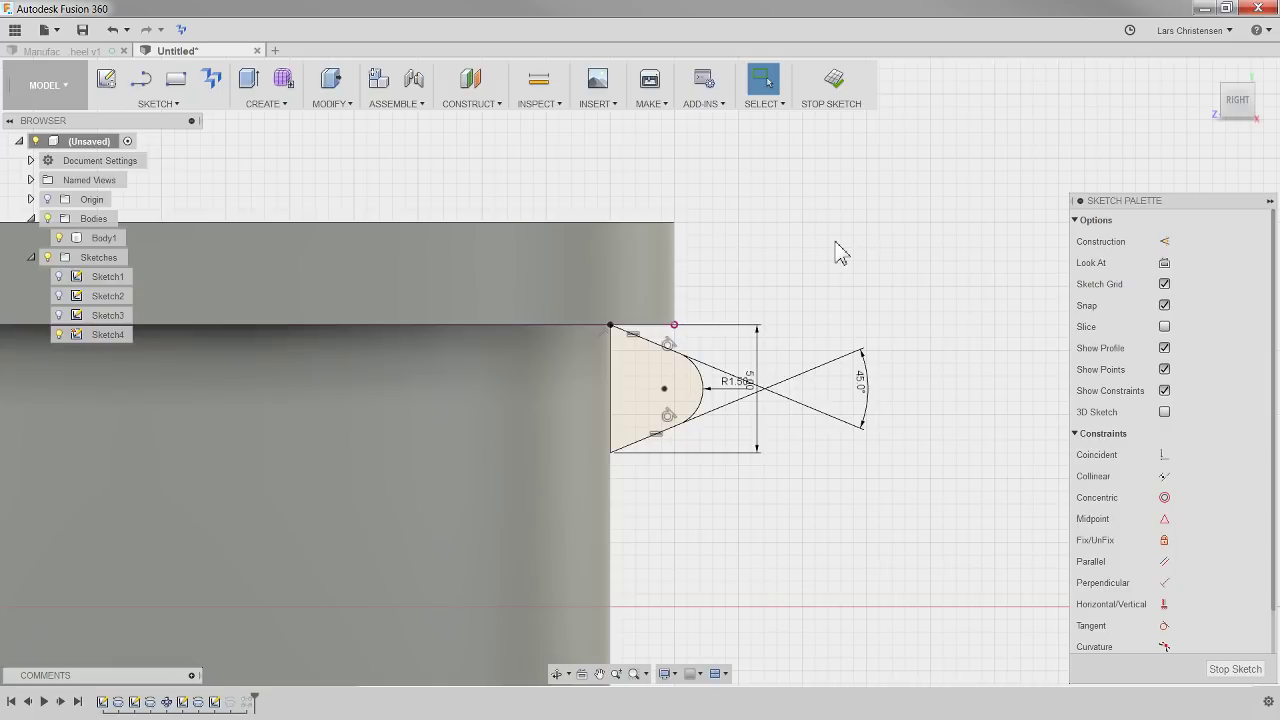
pyautogui.click(1238, 671)
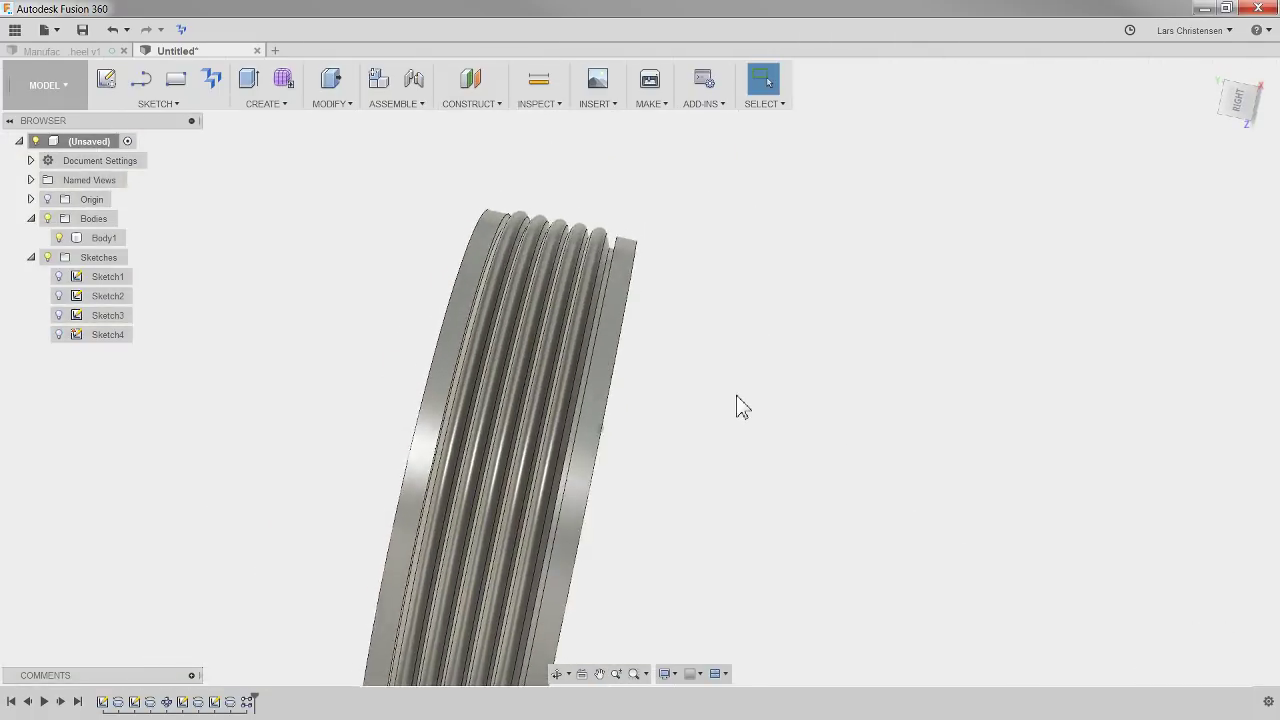